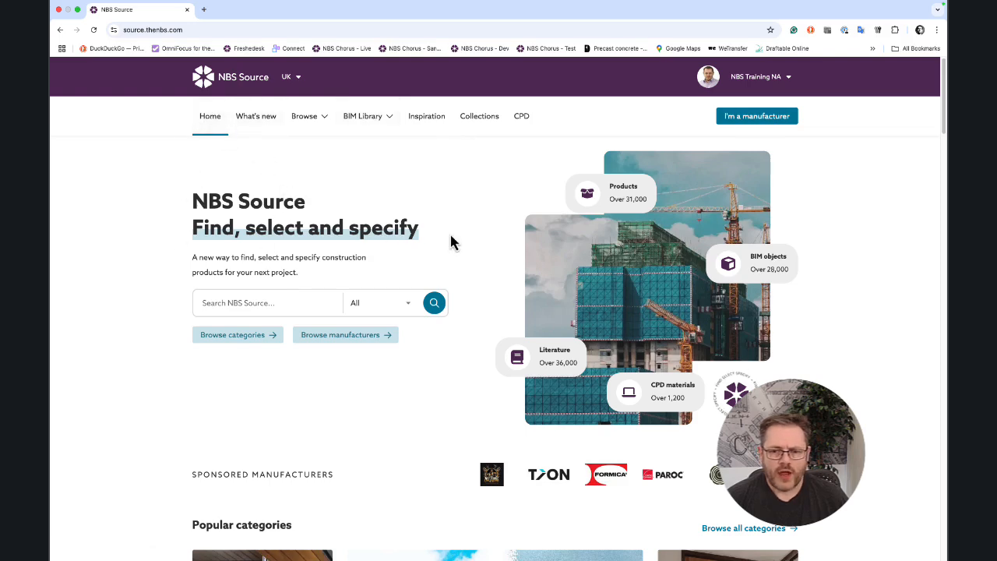
# View the content types available in the home page search filter, leaving it set to All
pyautogui.scroll(-1, 450, 242)
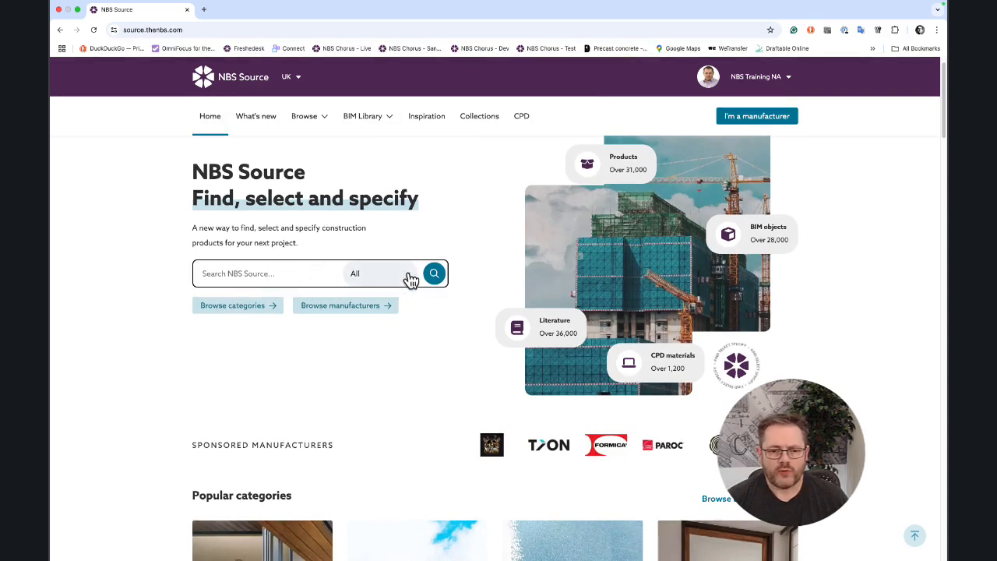
pyautogui.click(409, 277)
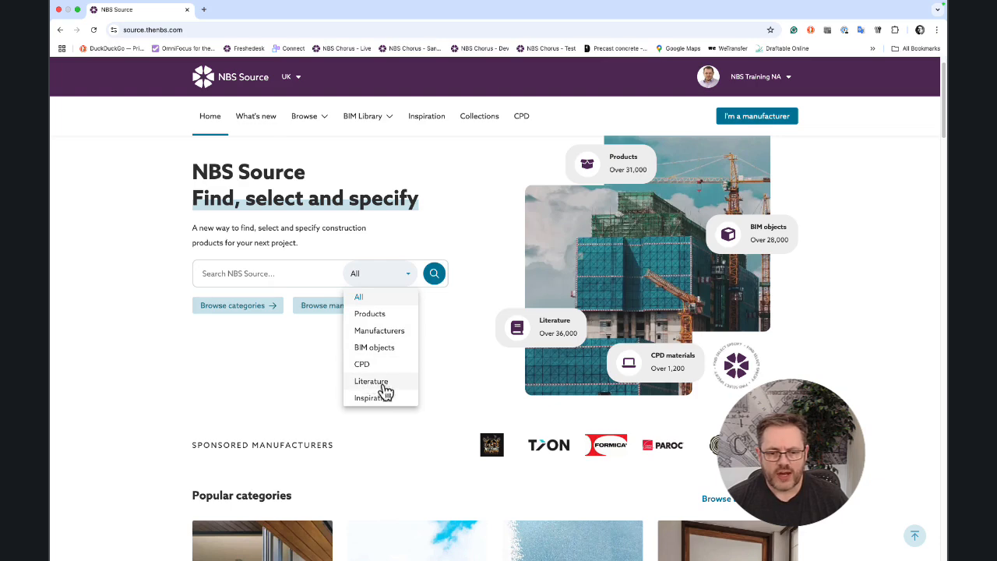
pyautogui.click(447, 392)
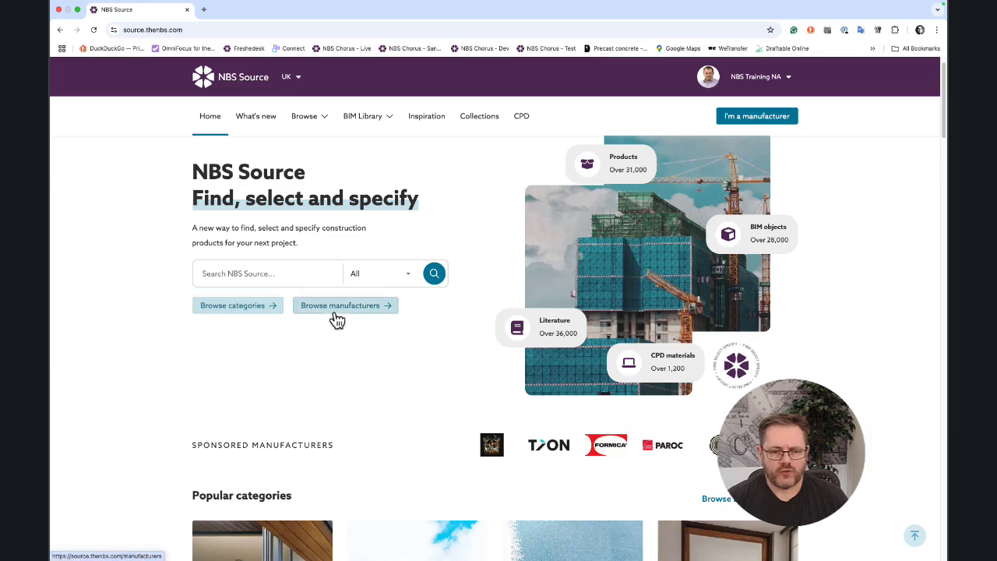
# Look through the home page sections, from the popular categories and sponsored products down to the articles on how NBS can help
pyautogui.scroll(-1, 405, 393)
pyautogui.scroll(-5, 406, 394)
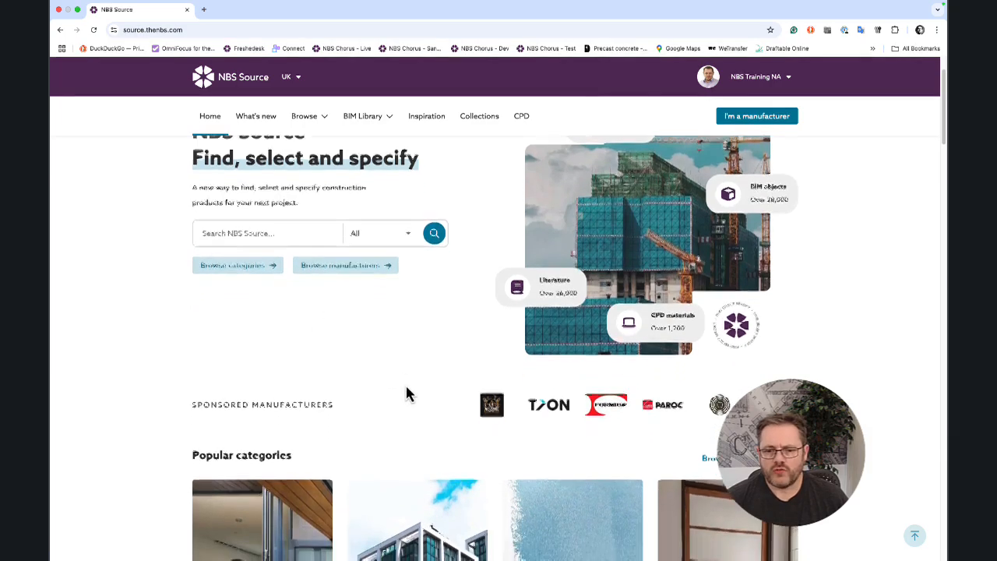
pyautogui.scroll(-5, 409, 392)
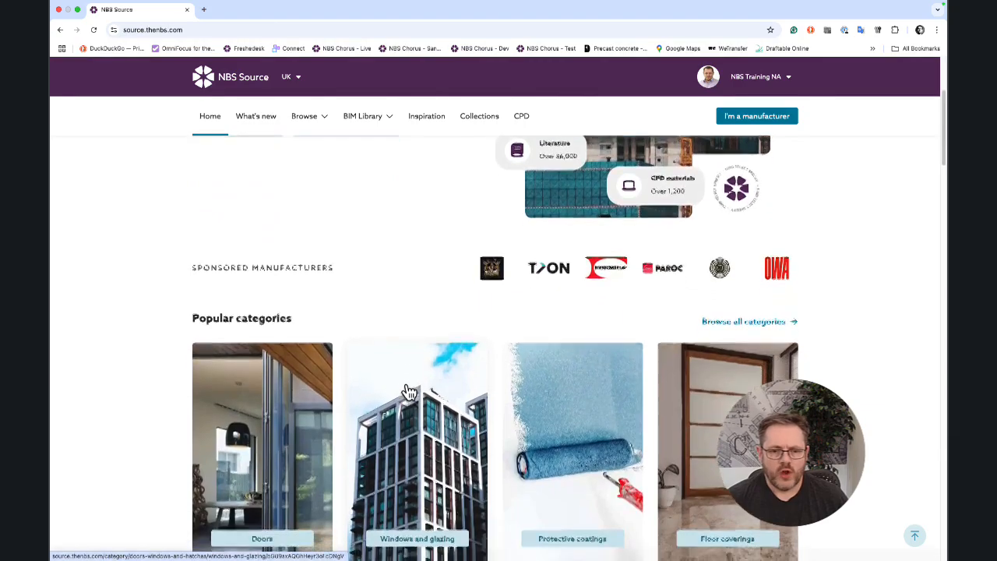
pyautogui.scroll(-2, 409, 392)
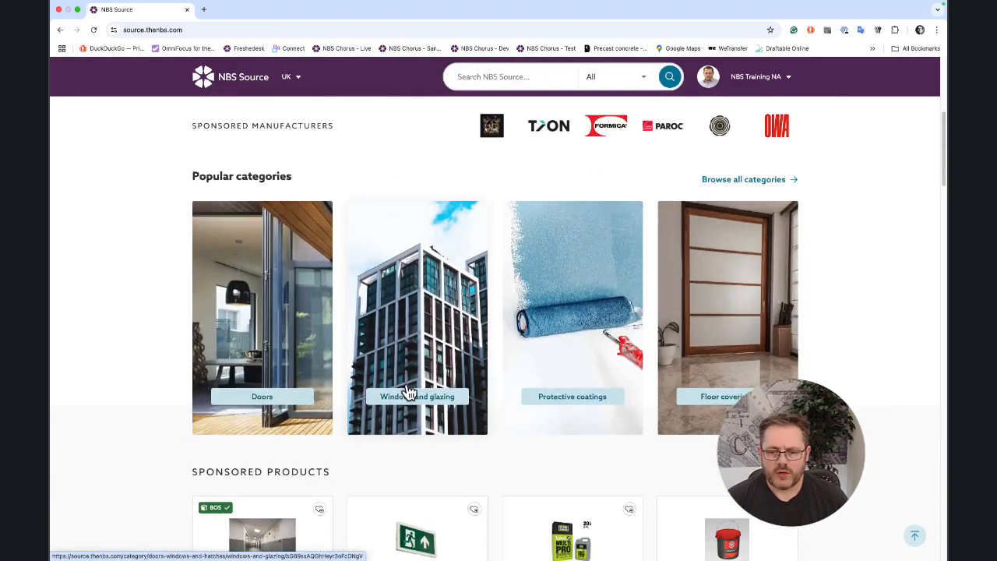
pyautogui.scroll(-7, 409, 392)
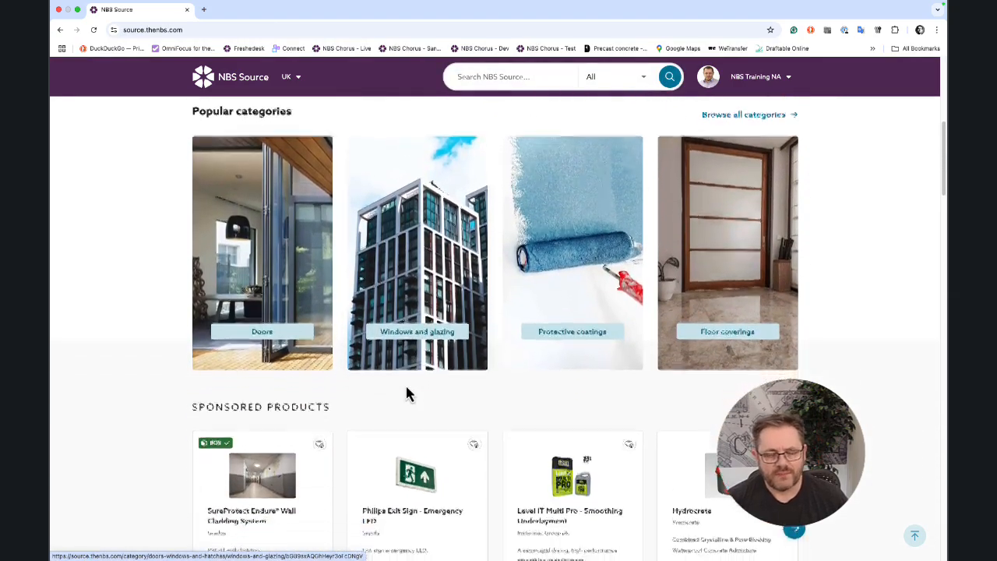
pyautogui.scroll(-2, 409, 392)
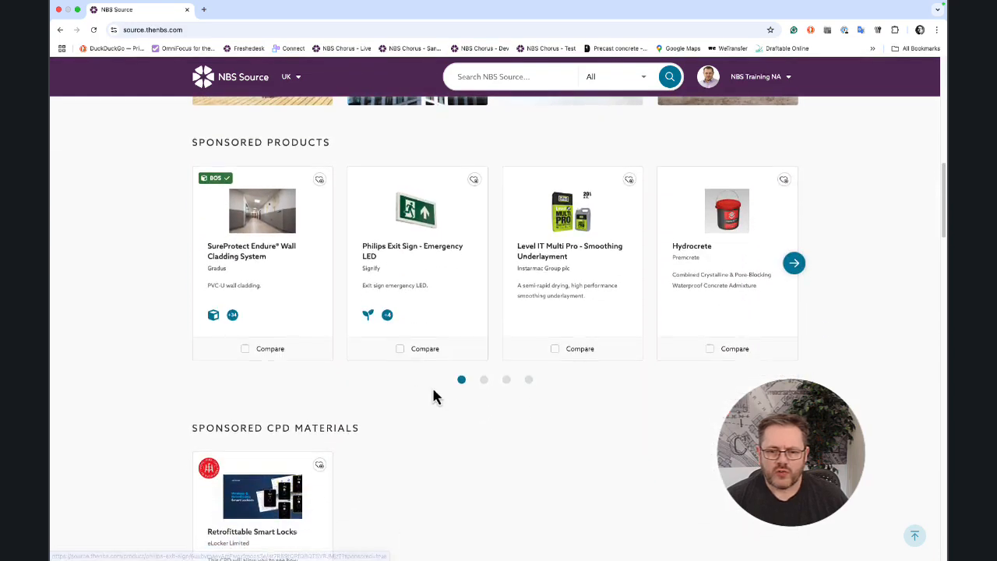
pyautogui.scroll(-1, 527, 429)
pyautogui.scroll(-6, 528, 432)
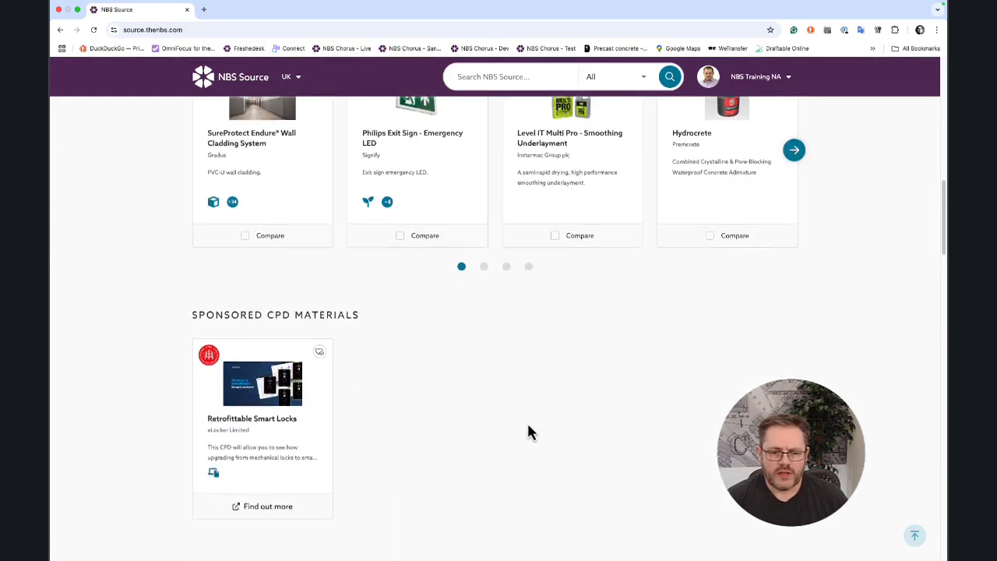
pyautogui.scroll(-8, 528, 432)
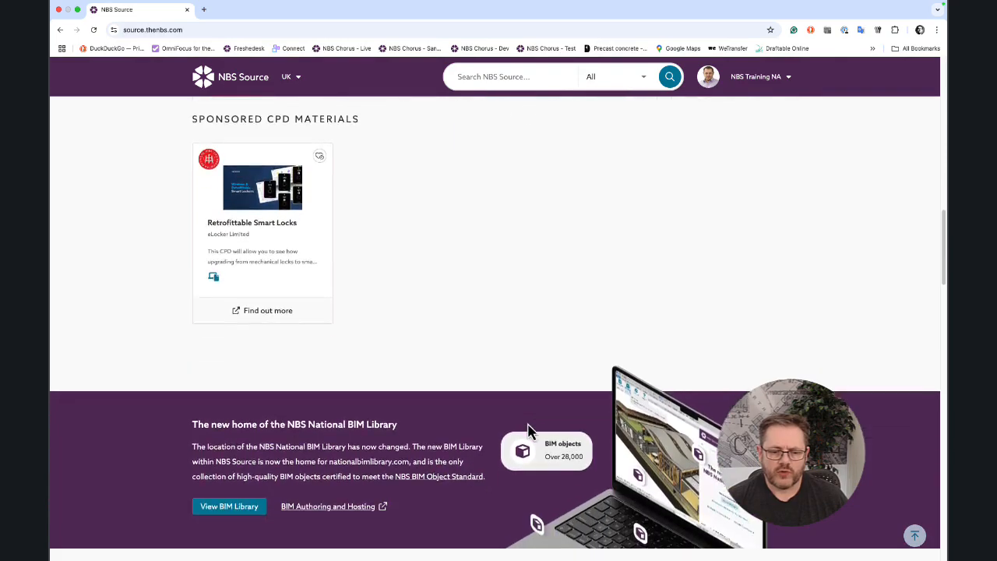
pyautogui.scroll(-6, 530, 430)
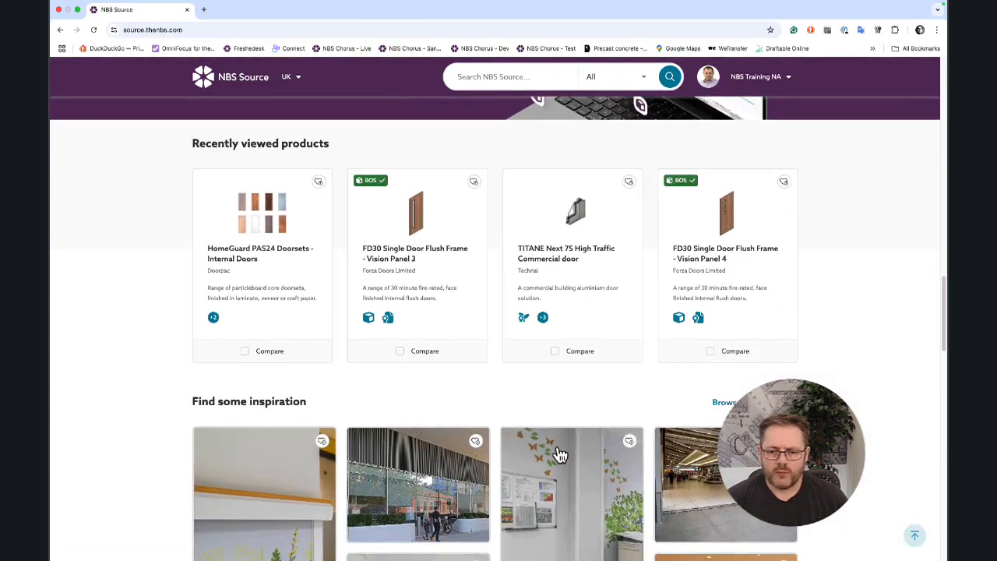
pyautogui.scroll(-4, 559, 452)
pyautogui.scroll(-2, 559, 456)
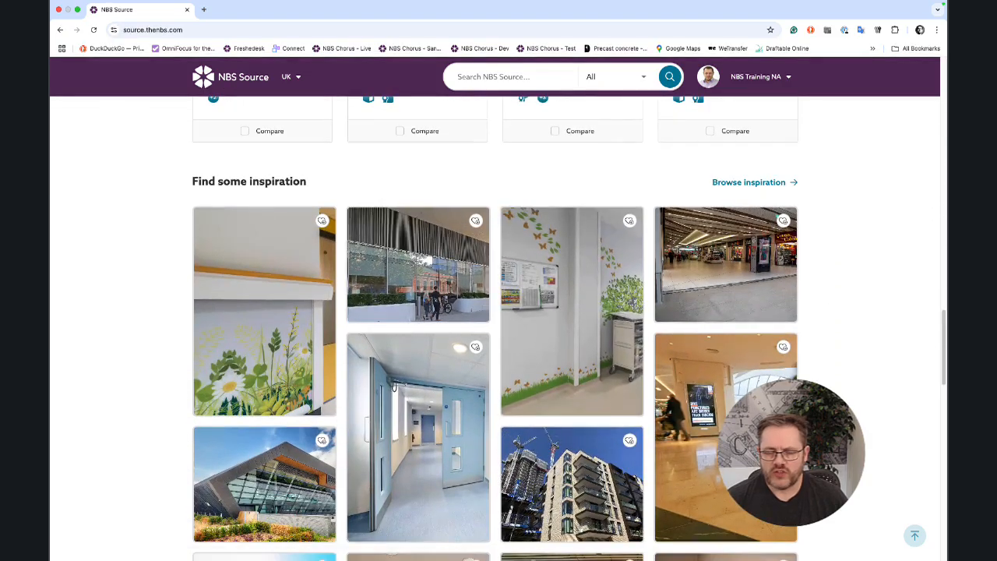
pyautogui.scroll(-10, 394, 385)
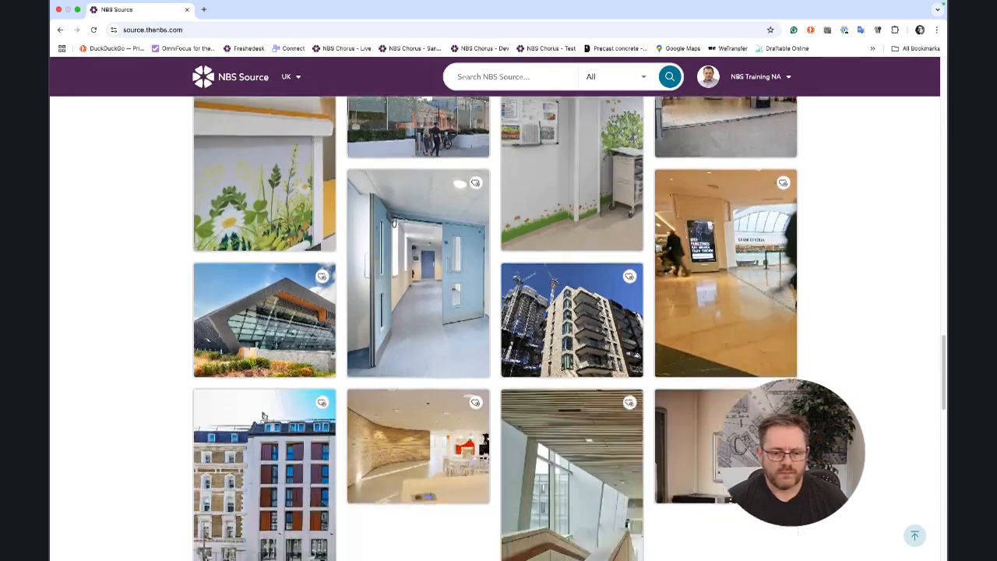
pyautogui.scroll(-11, 263, 215)
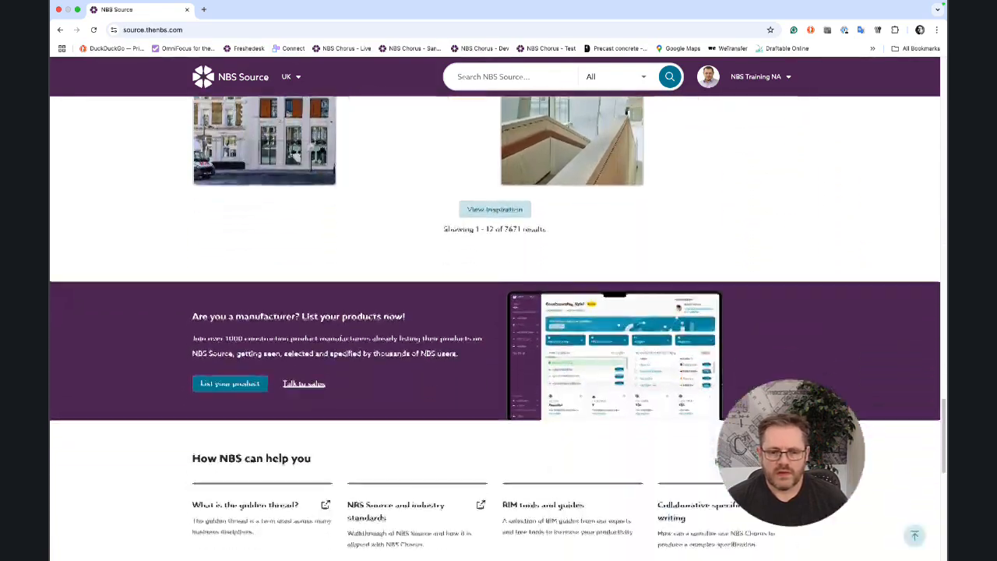
pyautogui.scroll(-3, 496, 309)
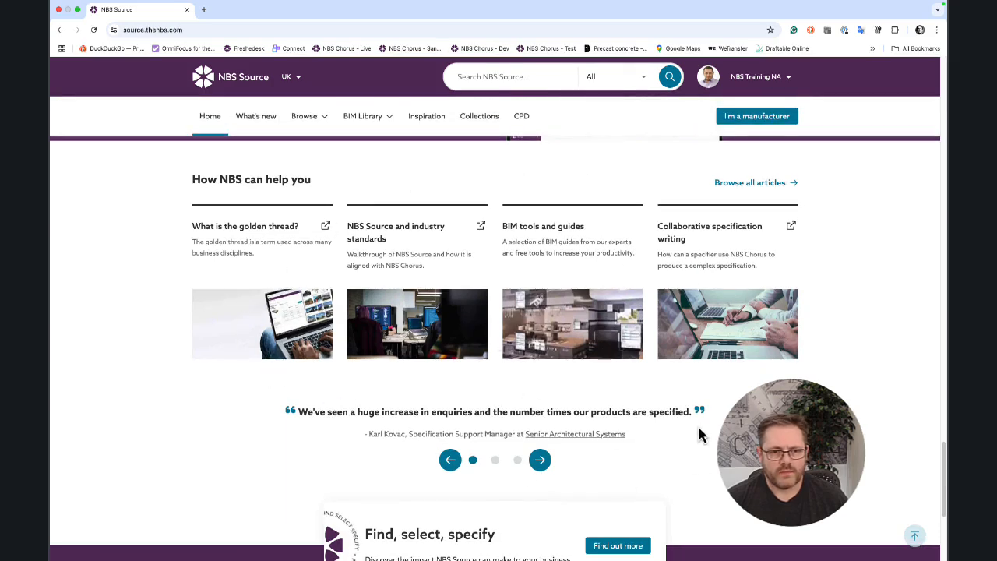
# Open the What's new page and look through the recently added manufacturers, products, BIM objects, CPD and inspiration
pyautogui.click(257, 118)
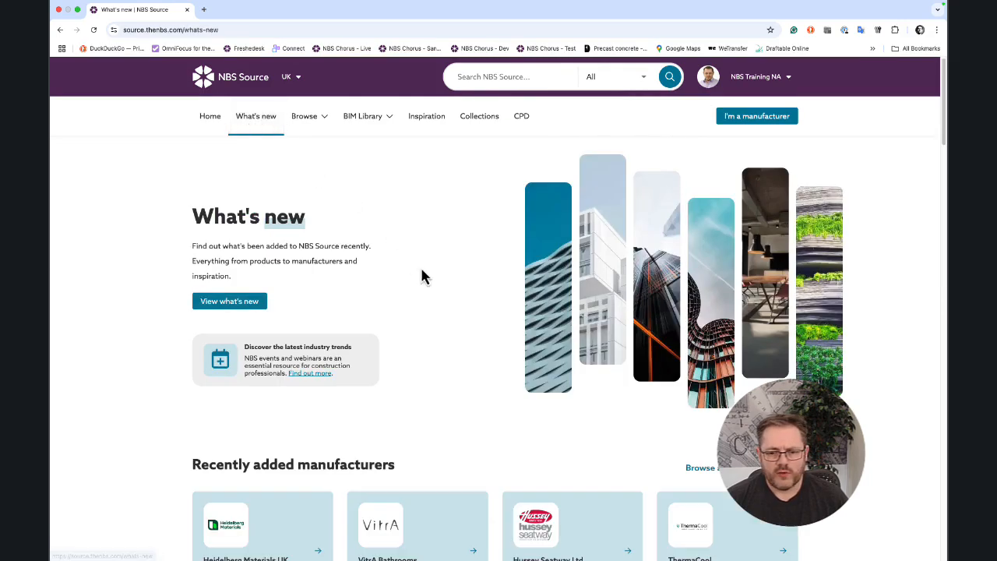
pyautogui.scroll(-2, 472, 360)
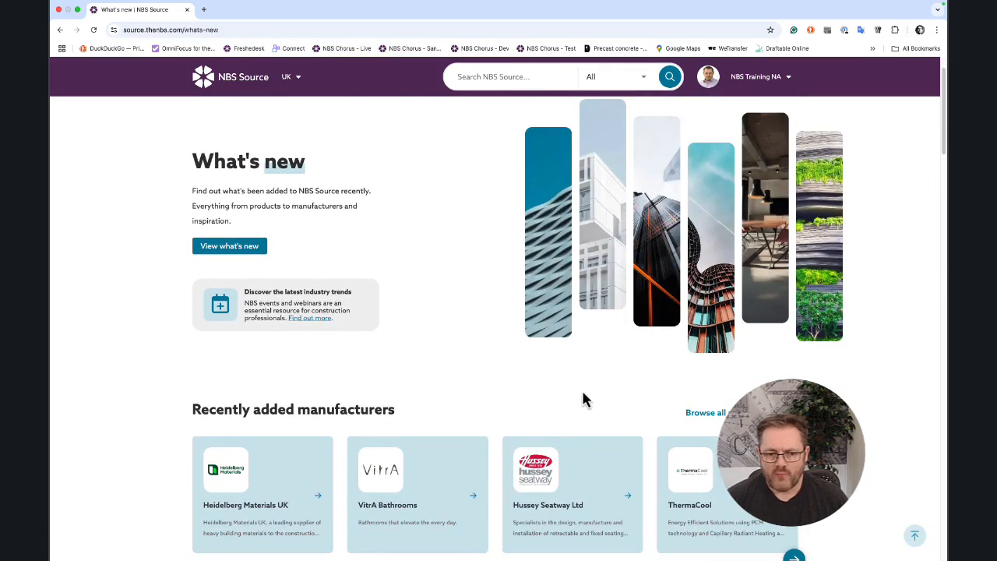
pyautogui.scroll(-5, 586, 399)
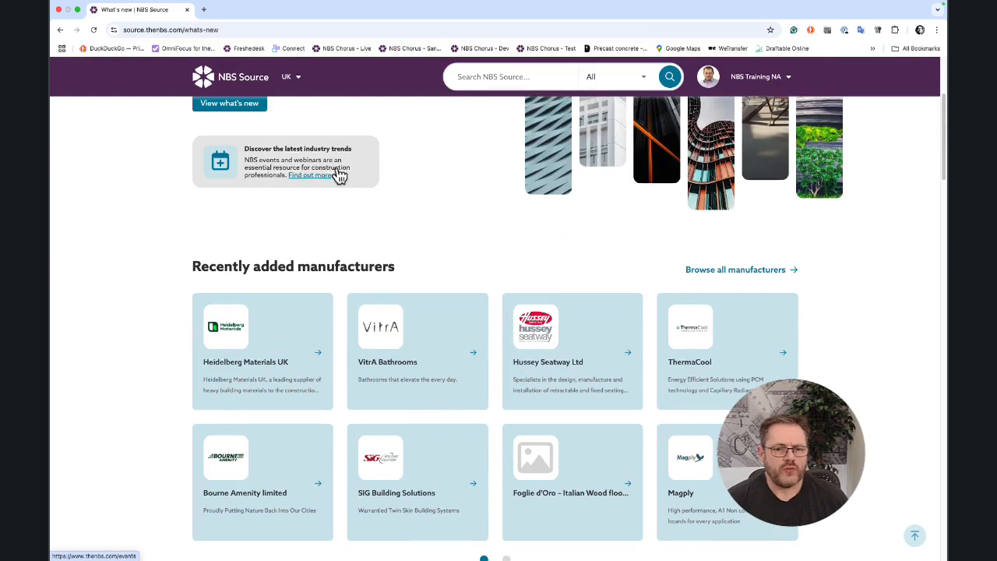
pyautogui.scroll(-1, 499, 304)
pyautogui.scroll(-5, 499, 303)
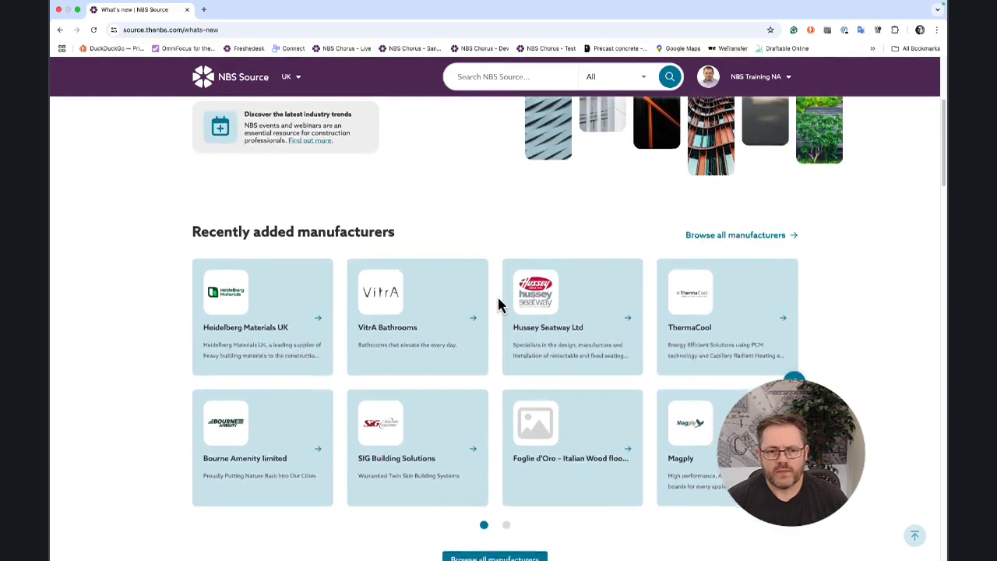
pyautogui.scroll(-8, 498, 303)
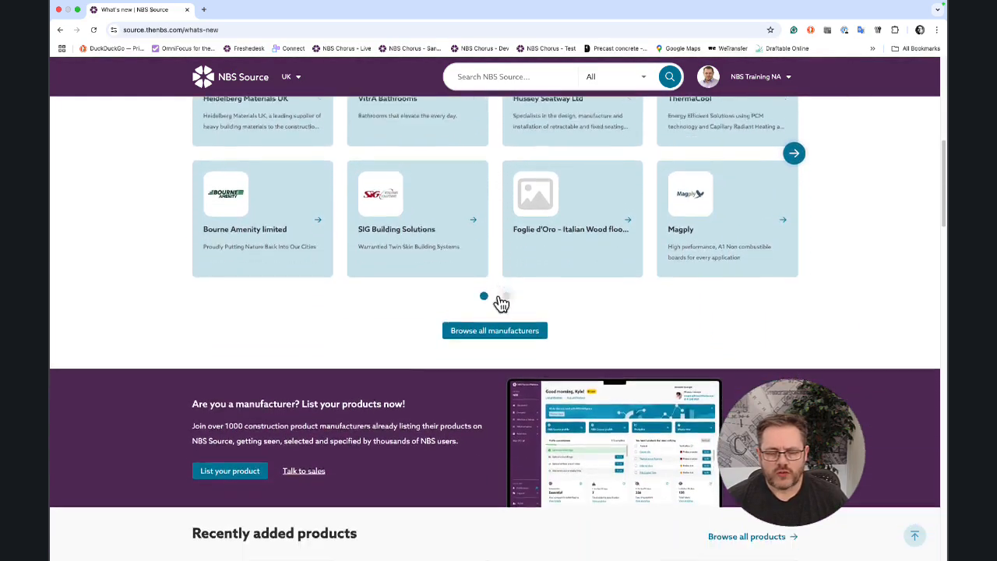
pyautogui.scroll(-2, 499, 304)
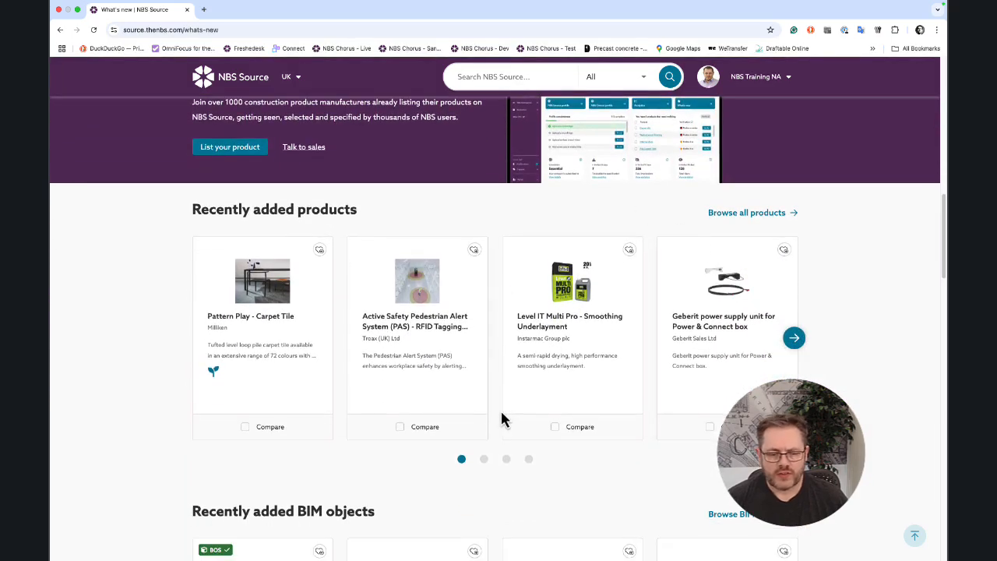
pyautogui.scroll(-3, 503, 419)
pyautogui.scroll(-3, 502, 419)
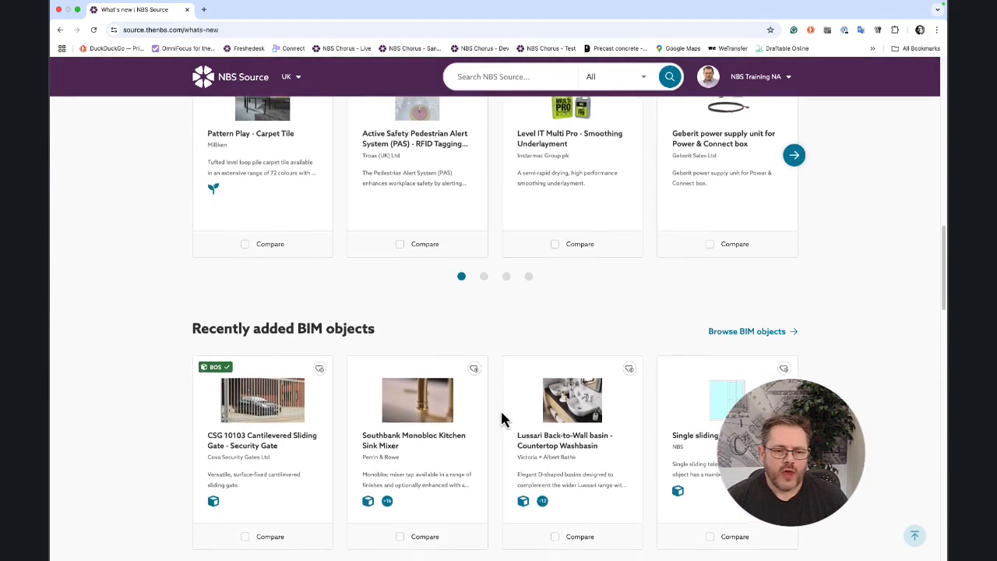
pyautogui.scroll(-8, 508, 476)
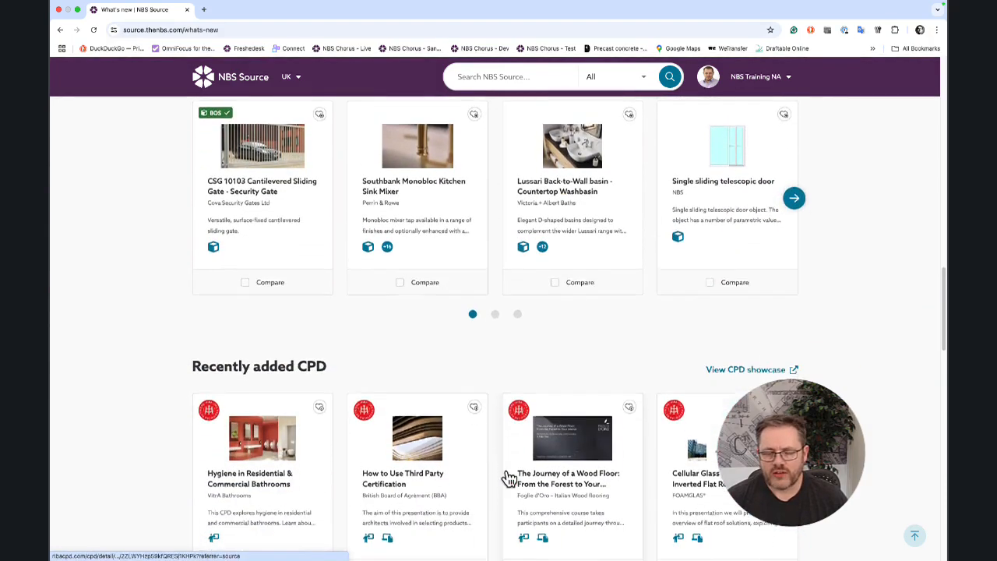
pyautogui.scroll(-2, 507, 472)
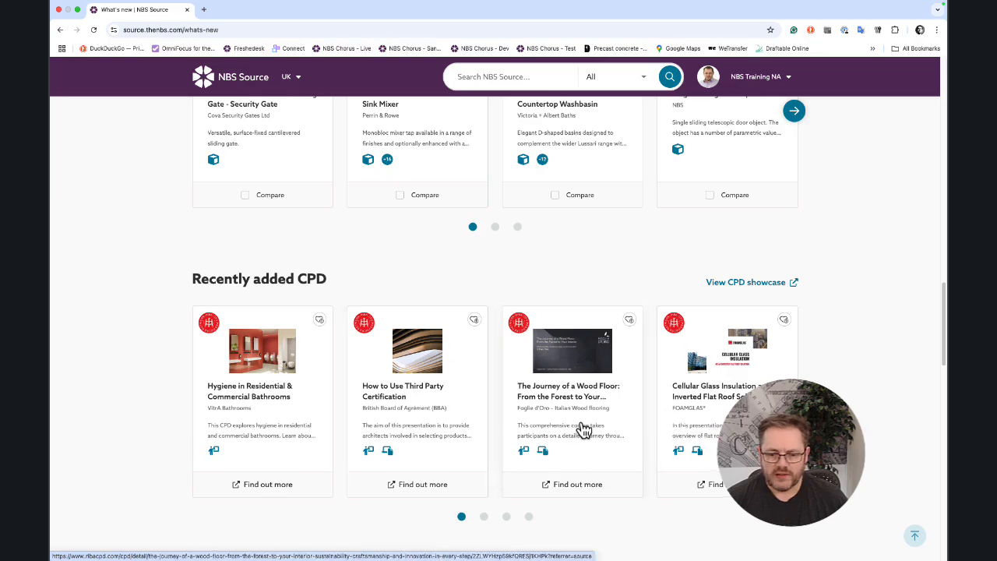
pyautogui.scroll(-5, 580, 428)
pyautogui.scroll(-9, 581, 426)
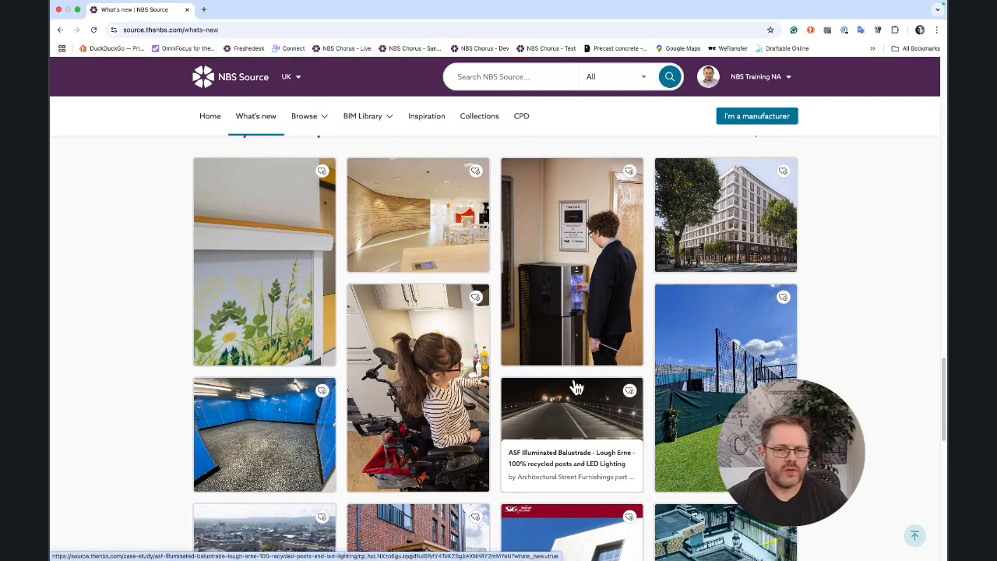
# Open the listing of all product categories and switch it to the BIM object categories
pyautogui.click(311, 123)
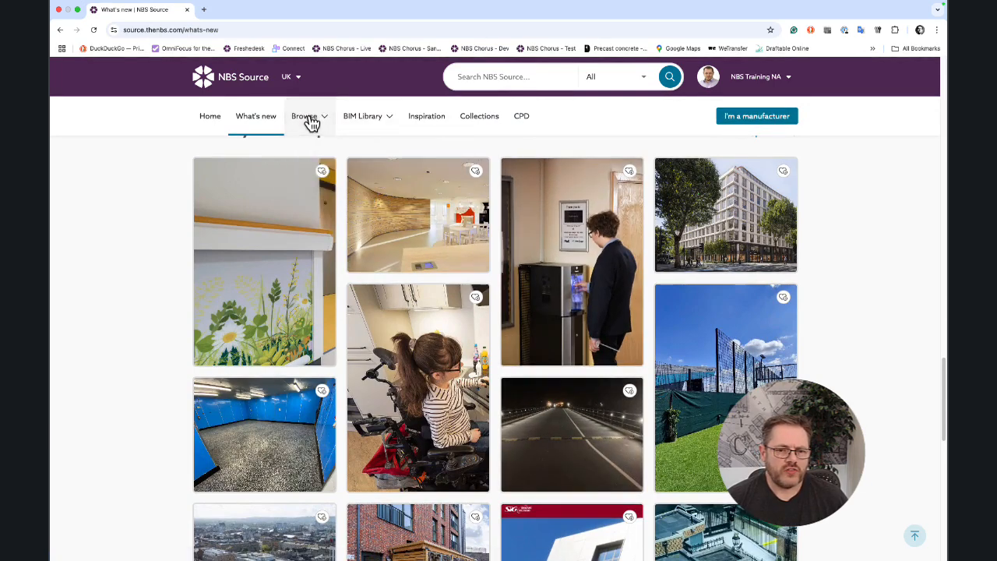
pyautogui.click(312, 123)
pyautogui.click(319, 150)
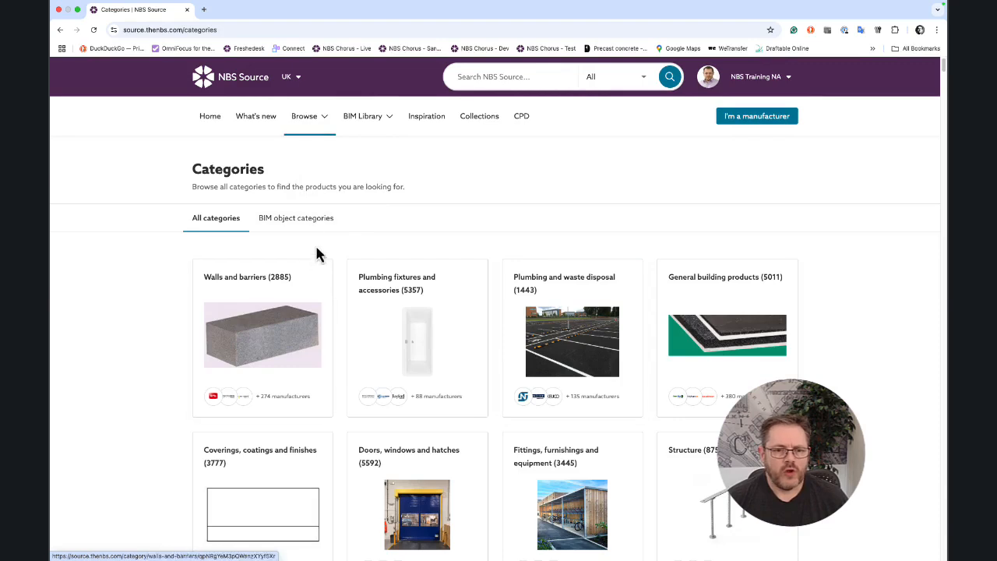
pyautogui.click(297, 226)
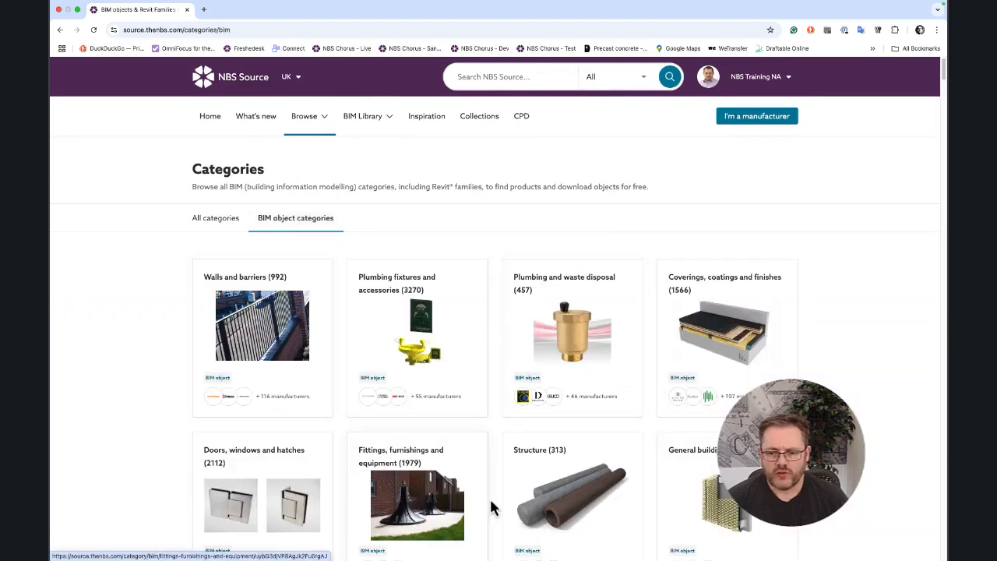
# View the alphabetical manufacturers listing, and go on to the page for discovering the BIM Library
pyautogui.moveTo(328, 129)
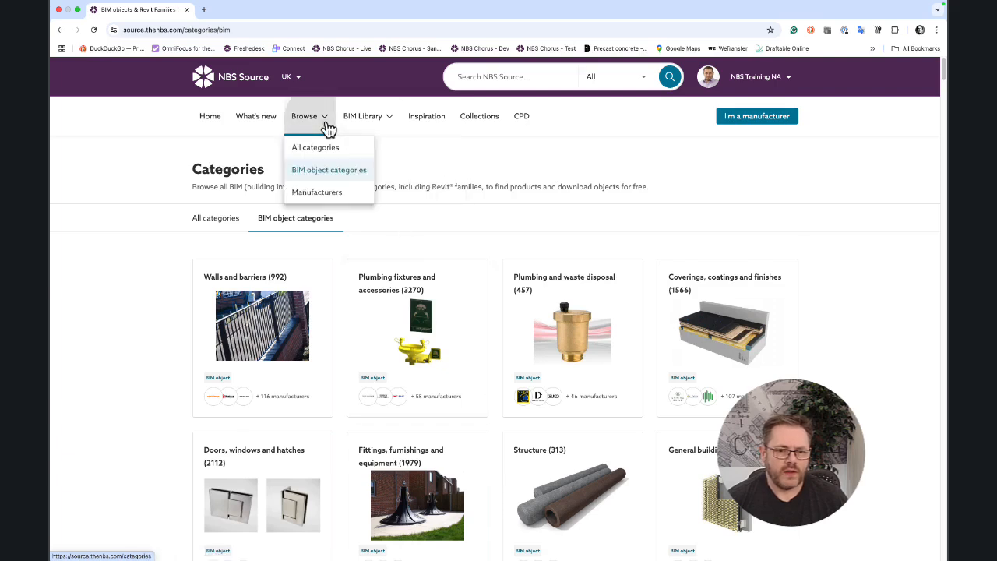
pyautogui.click(317, 193)
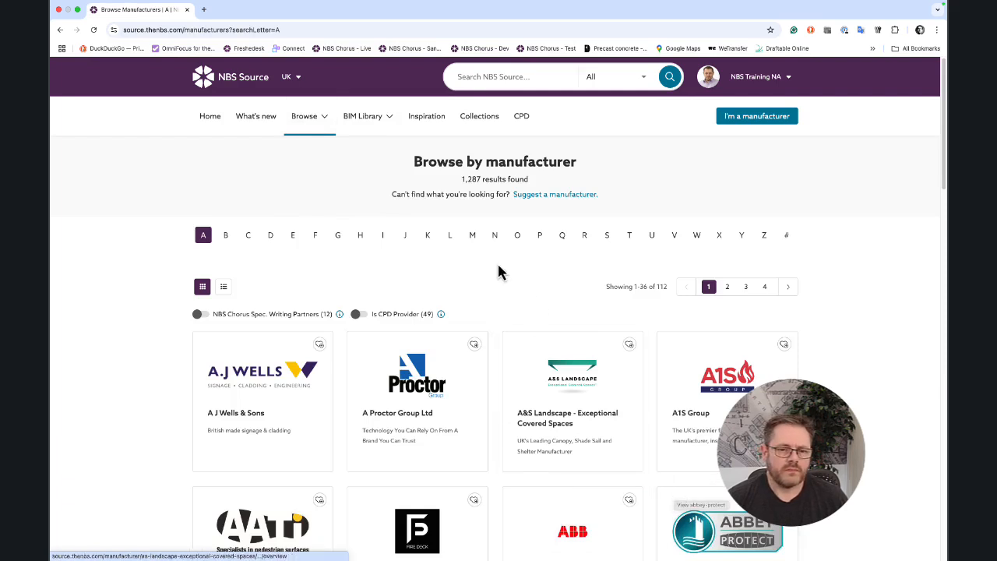
pyautogui.moveTo(371, 124)
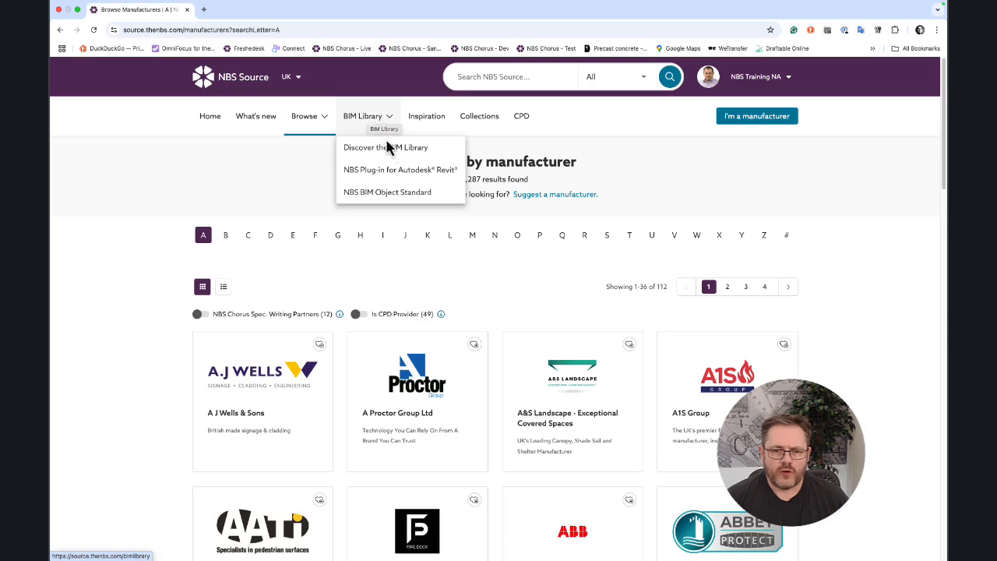
pyautogui.click(405, 155)
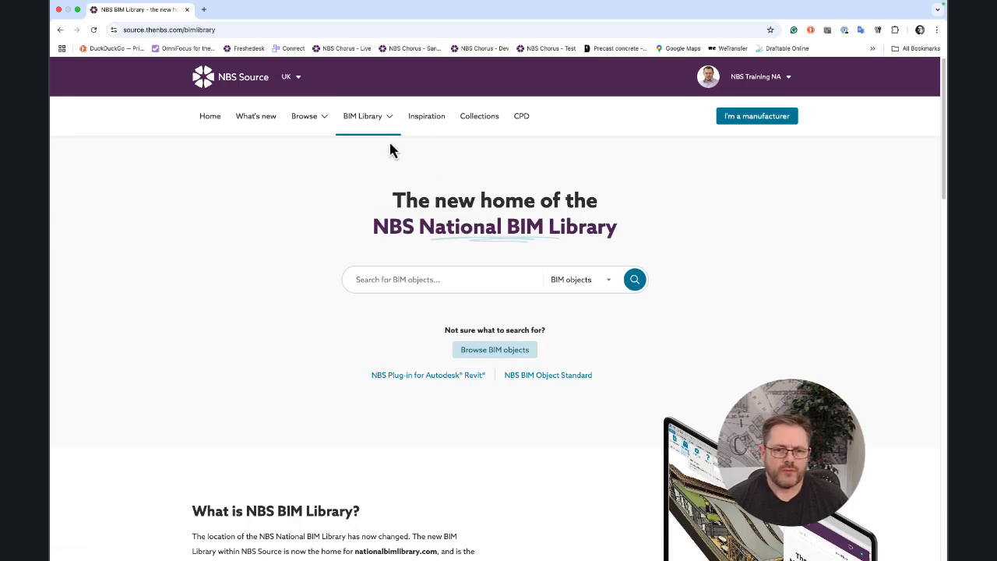
# View the BIM Library's page on the NBS Plug-in for Autodesk Revit, followed by the NBS BIM Object Standard page
pyautogui.moveTo(377, 127)
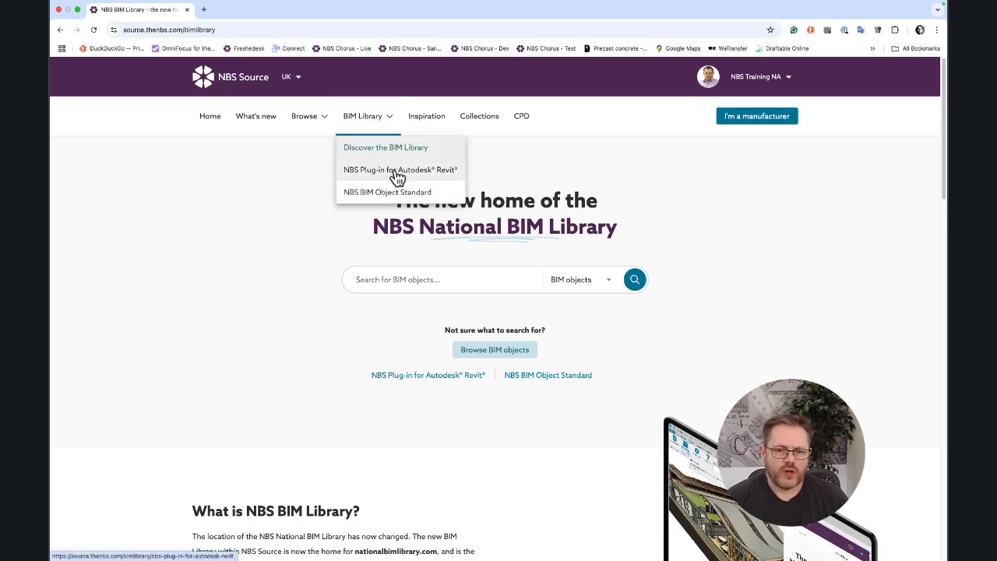
pyautogui.click(398, 171)
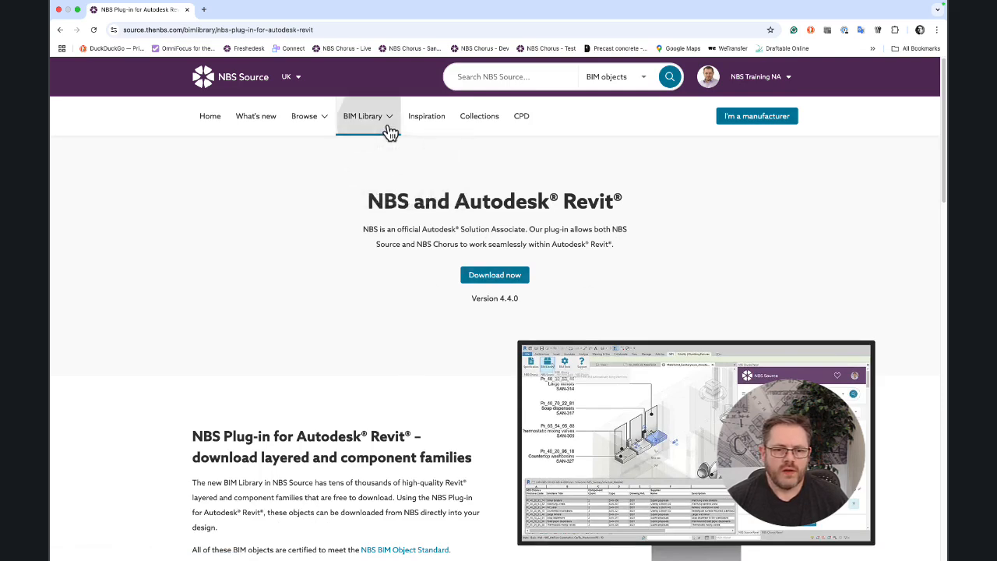
pyautogui.moveTo(390, 126)
pyautogui.click(393, 192)
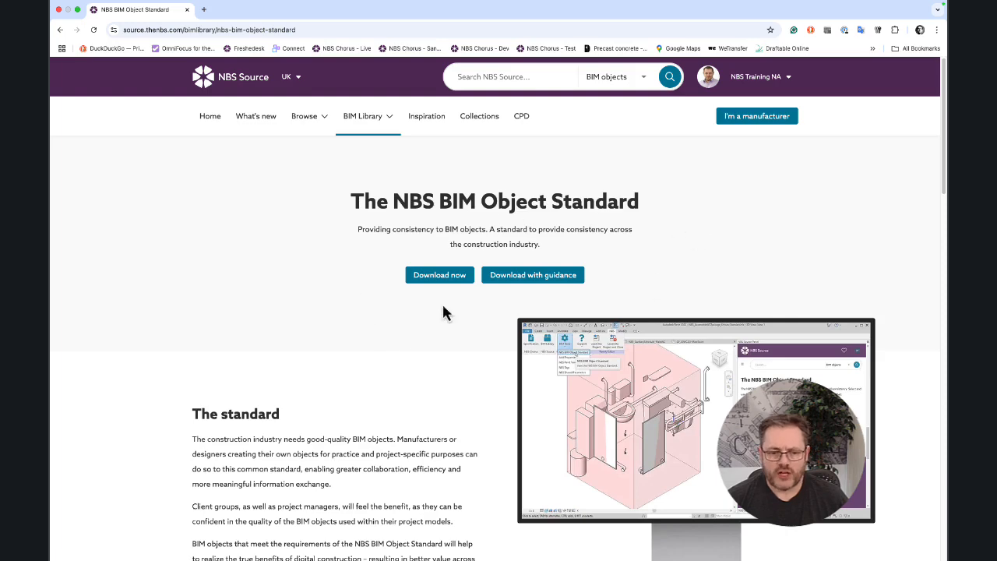
# Look over the NBS BIM Object Standard page and its download options, and go on to the Inspiration page
pyautogui.scroll(-2, 452, 420)
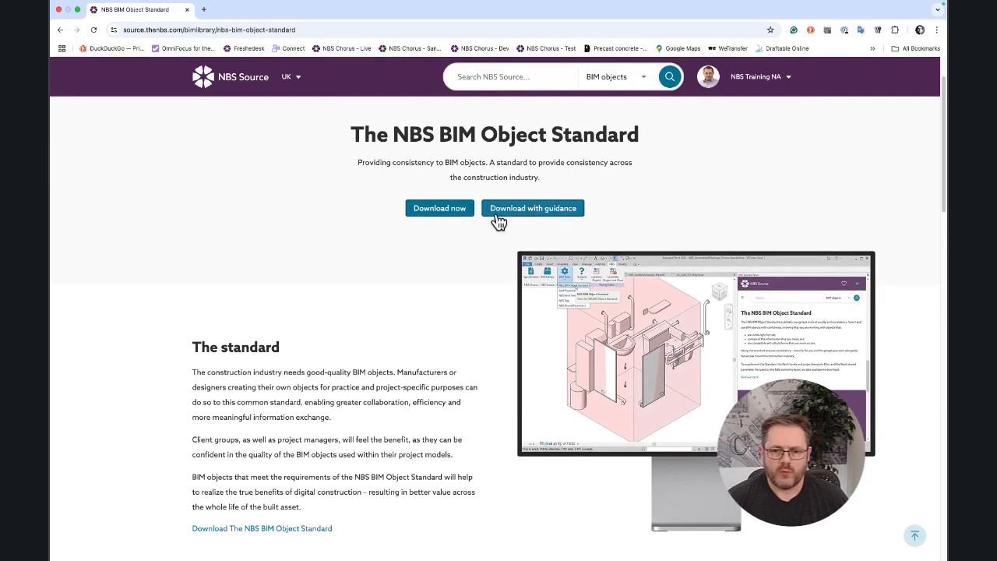
pyautogui.scroll(2, 472, 248)
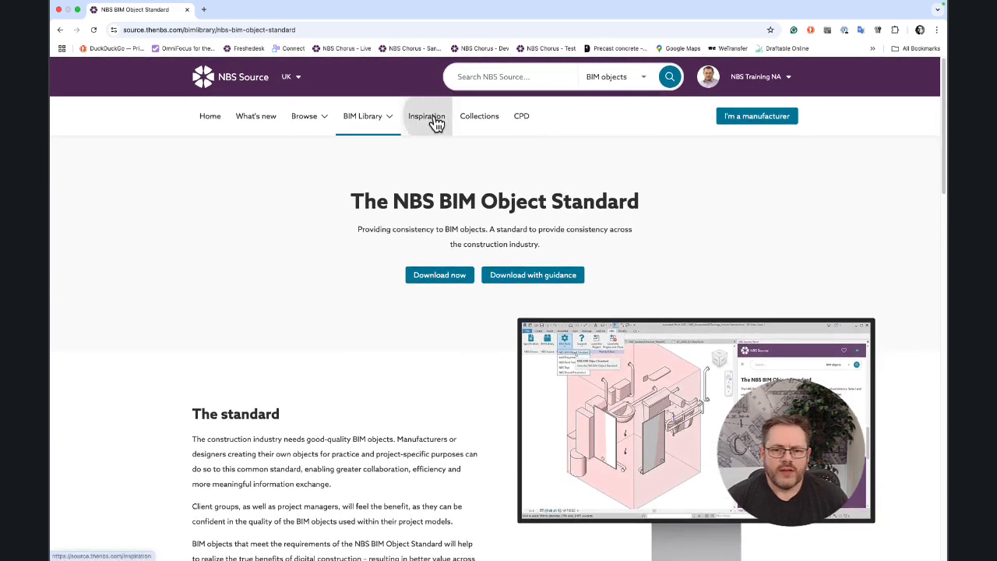
pyautogui.click(436, 123)
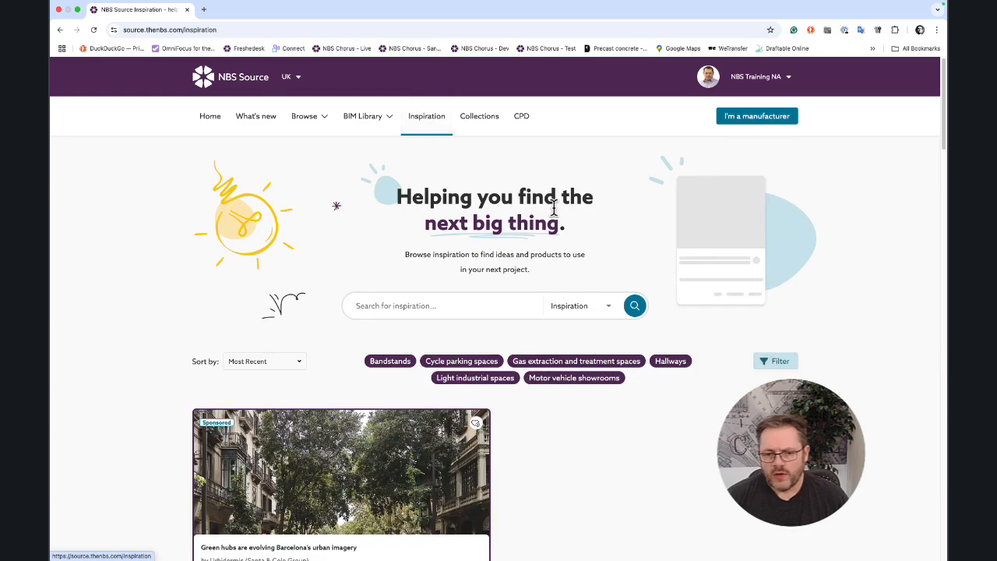
pyautogui.scroll(-1, 583, 350)
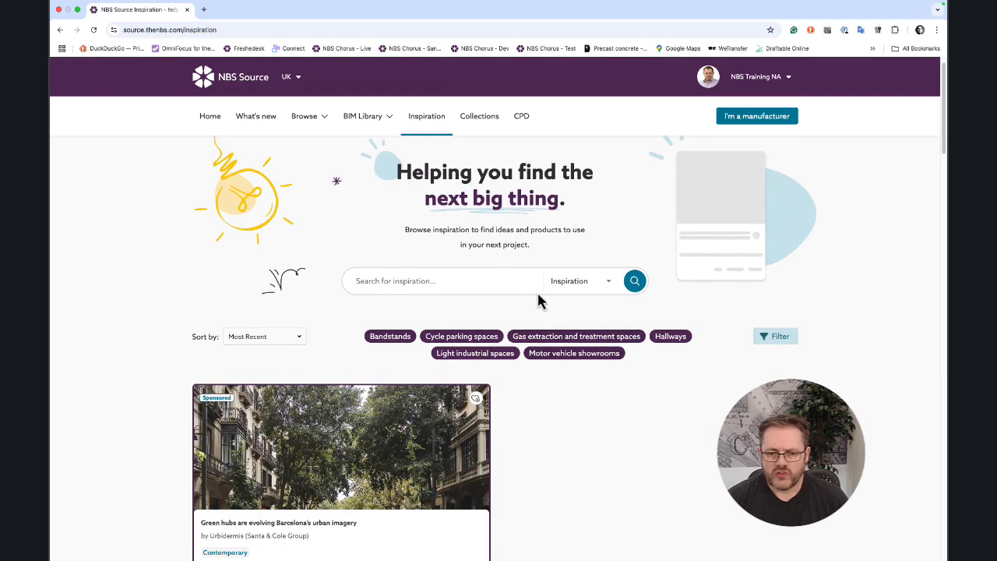
# Search the inspiration content for "windows" and look through the image results
pyautogui.click(429, 281)
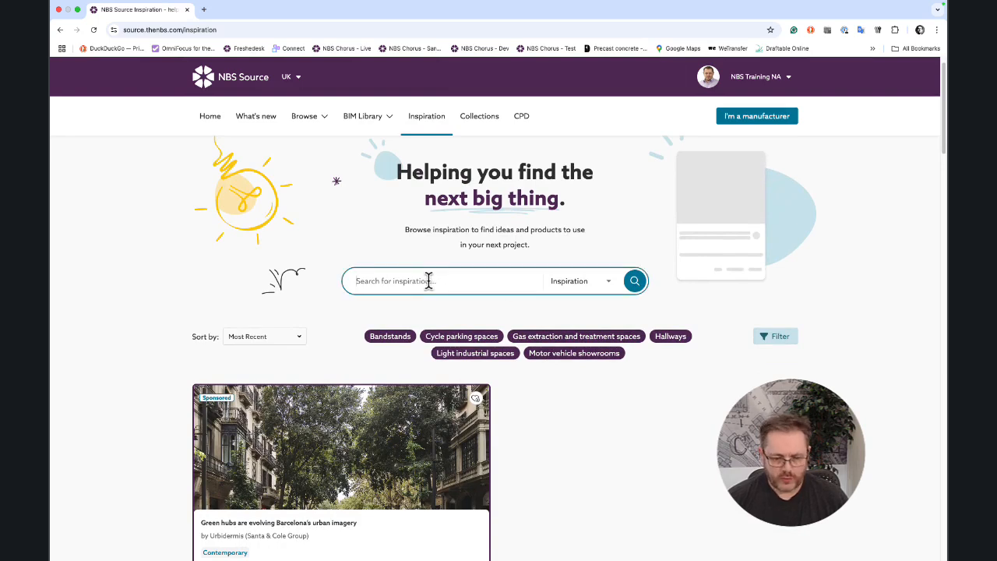
pyautogui.write('windows')
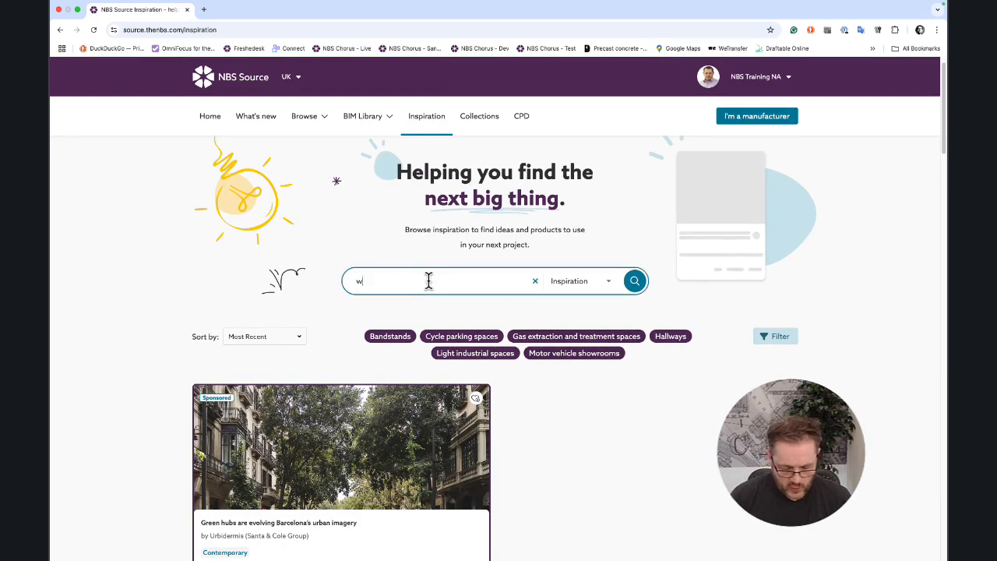
pyautogui.click(634, 281)
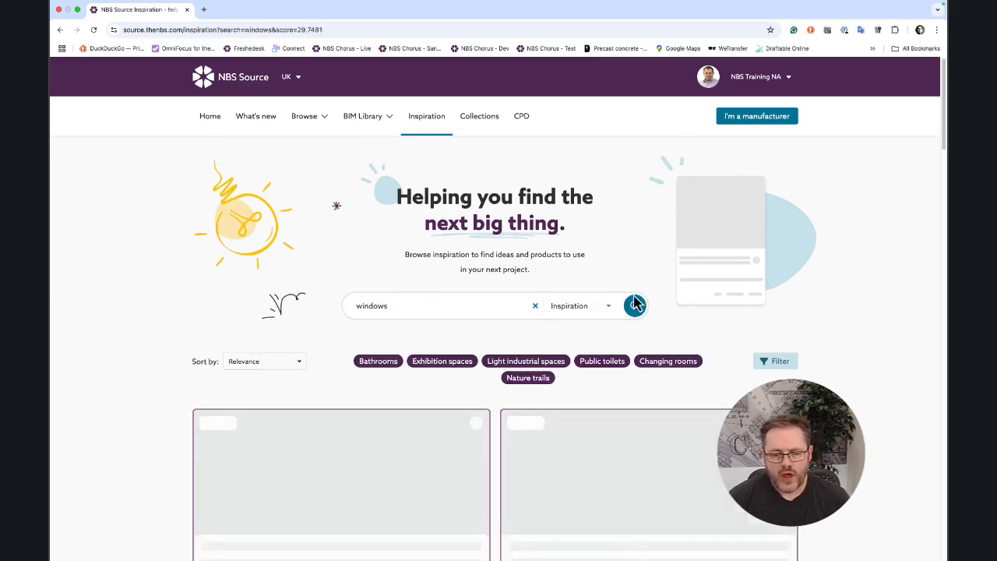
pyautogui.scroll(-2, 638, 396)
pyautogui.scroll(-2, 638, 395)
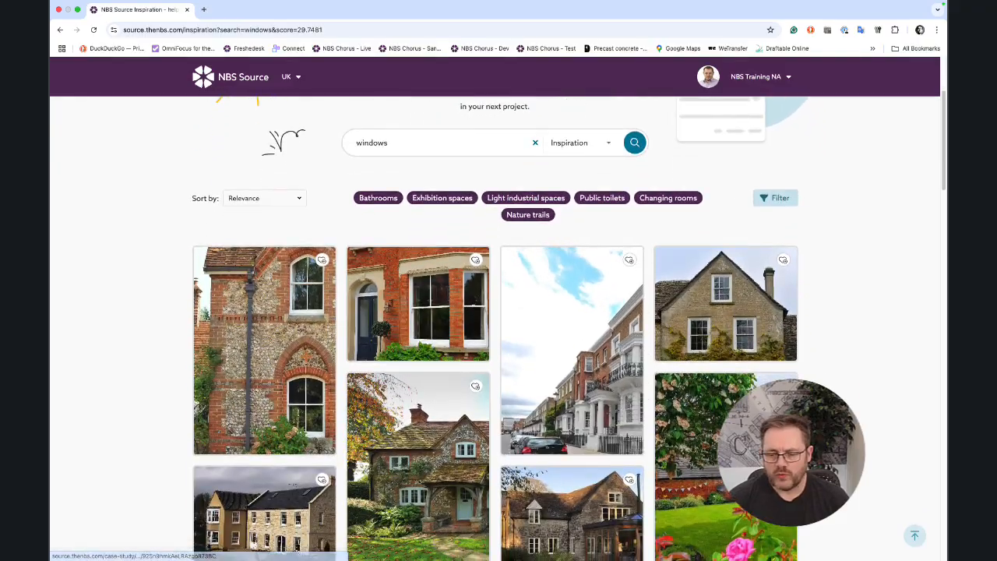
pyautogui.scroll(-5, 640, 393)
pyautogui.scroll(-4, 641, 393)
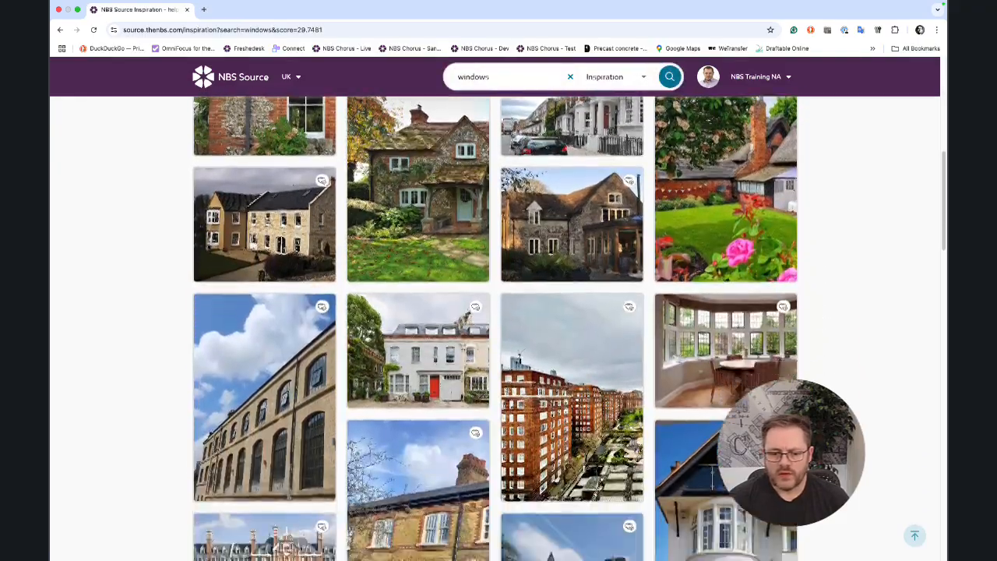
# Open the case study "Crittall Windows hit thermal targets at World Heritage site" and read its overview and project details
pyautogui.click(257, 333)
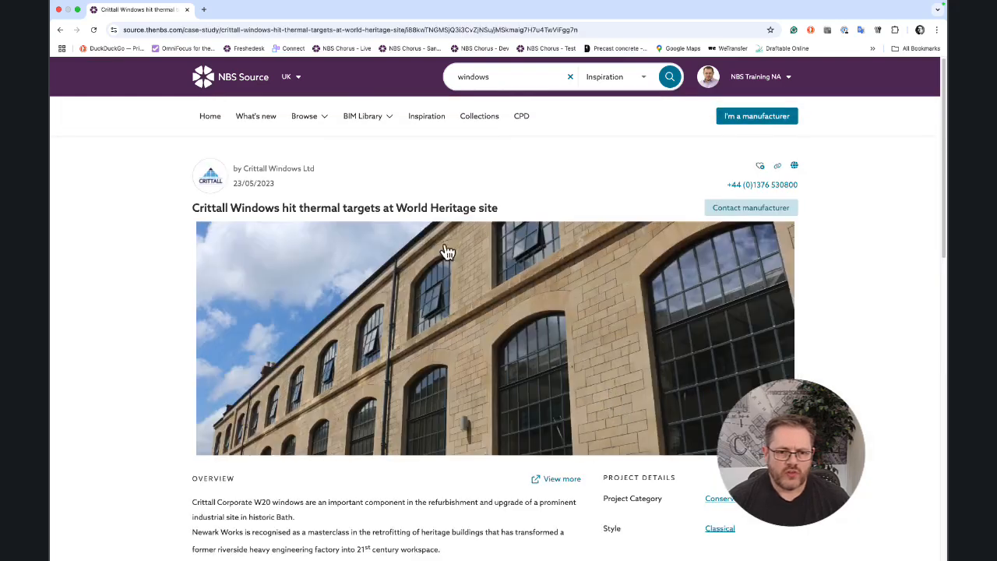
pyautogui.scroll(-3, 573, 357)
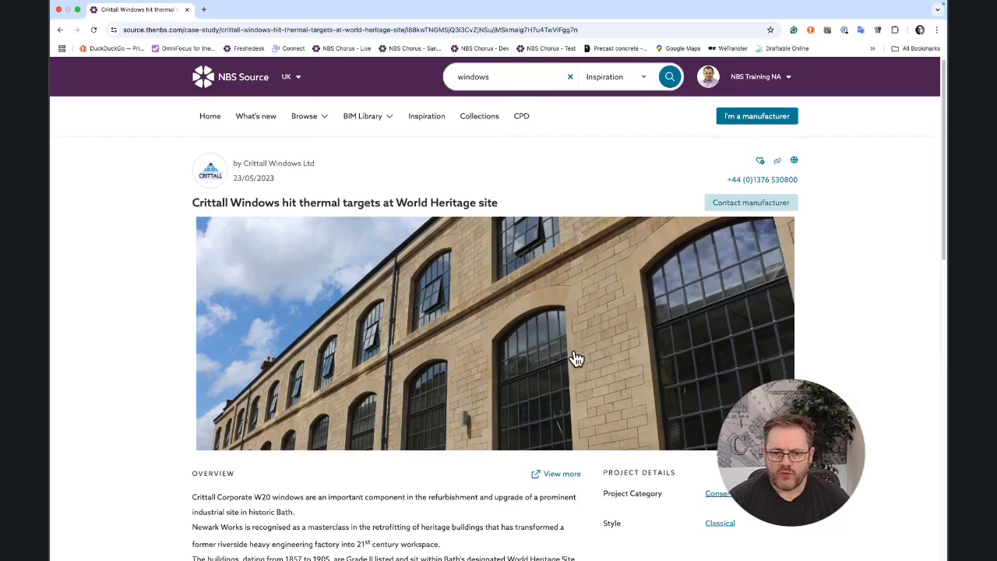
pyautogui.scroll(-1, 575, 355)
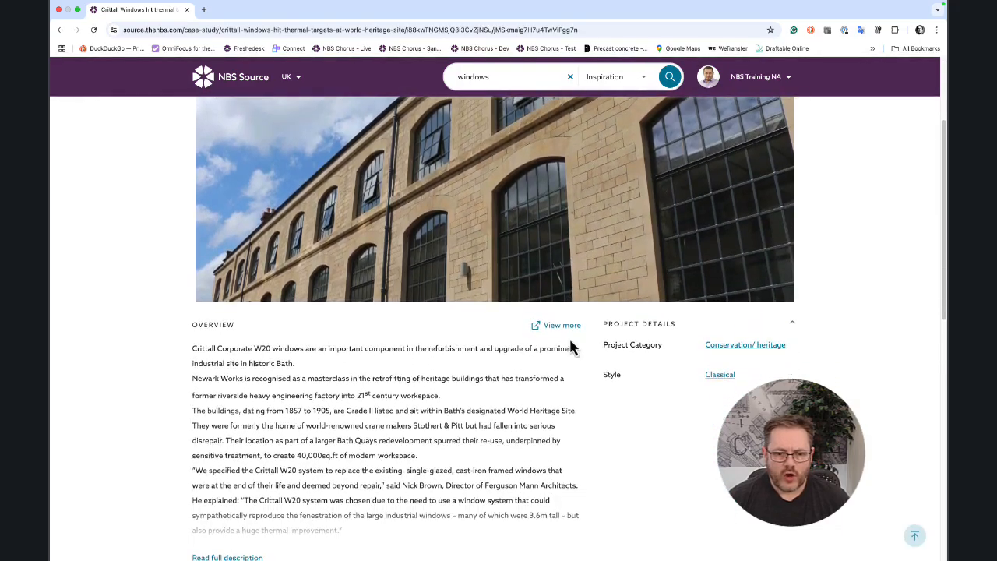
pyautogui.scroll(-5, 483, 453)
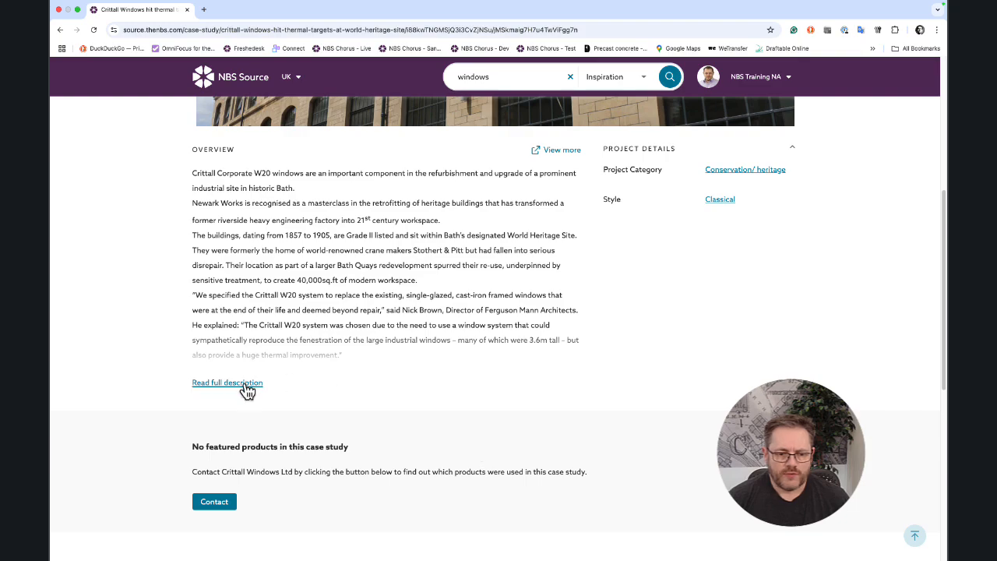
pyautogui.scroll(4, 468, 383)
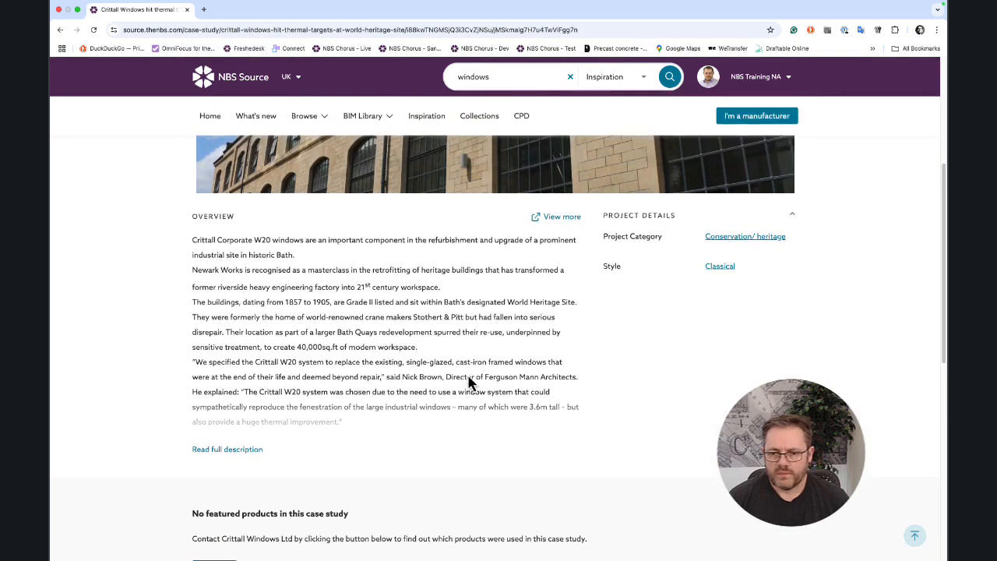
pyautogui.scroll(1, 467, 374)
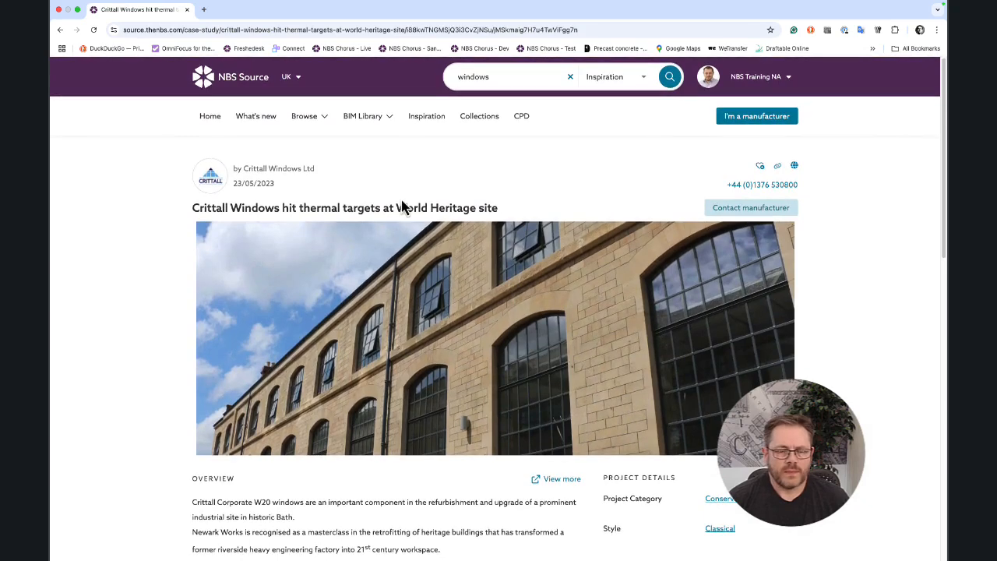
# View the Collections page, and go on to the CPD page
pyautogui.click(488, 126)
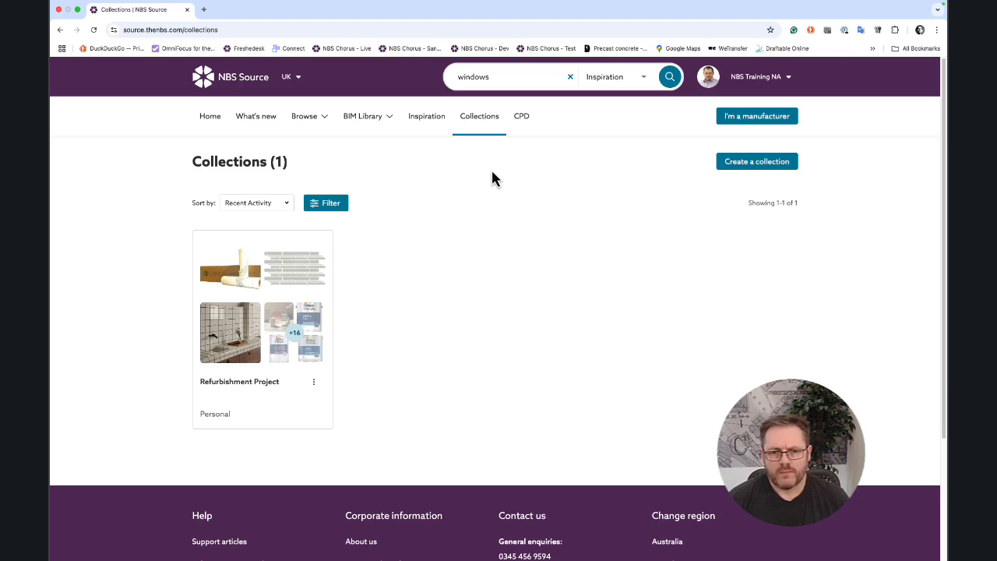
pyautogui.click(524, 123)
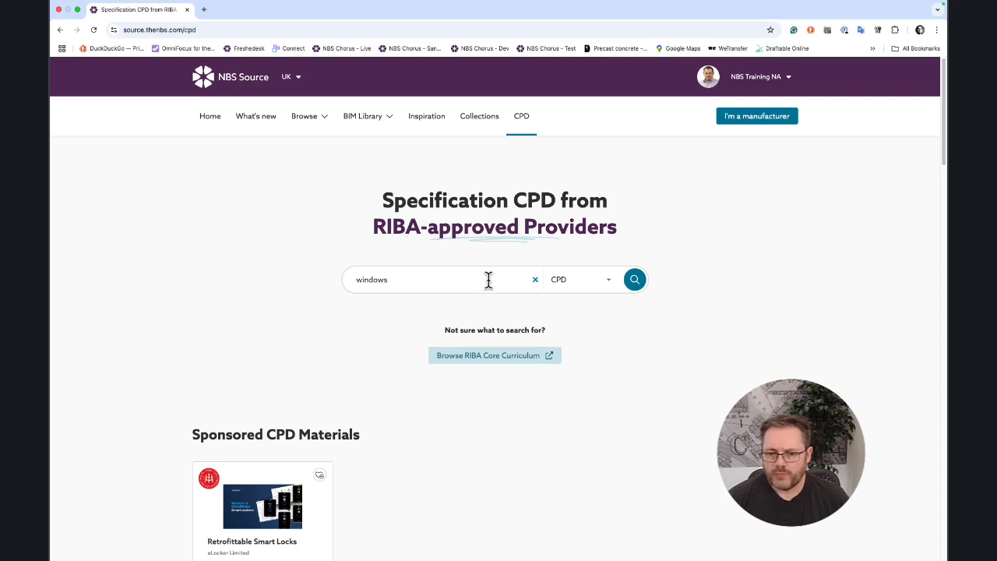
# Clear the CPD search term, enter "windows" and run the search for CPD materials
pyautogui.click(405, 283)
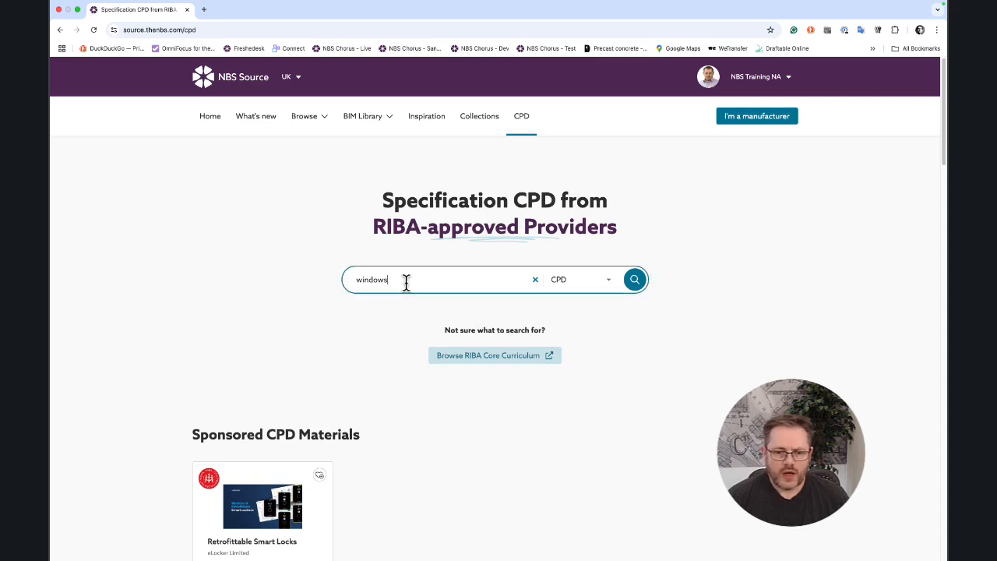
pyautogui.press('BackSpace')
pyautogui.press('BackSpace')
pyautogui.press('BackSpace')
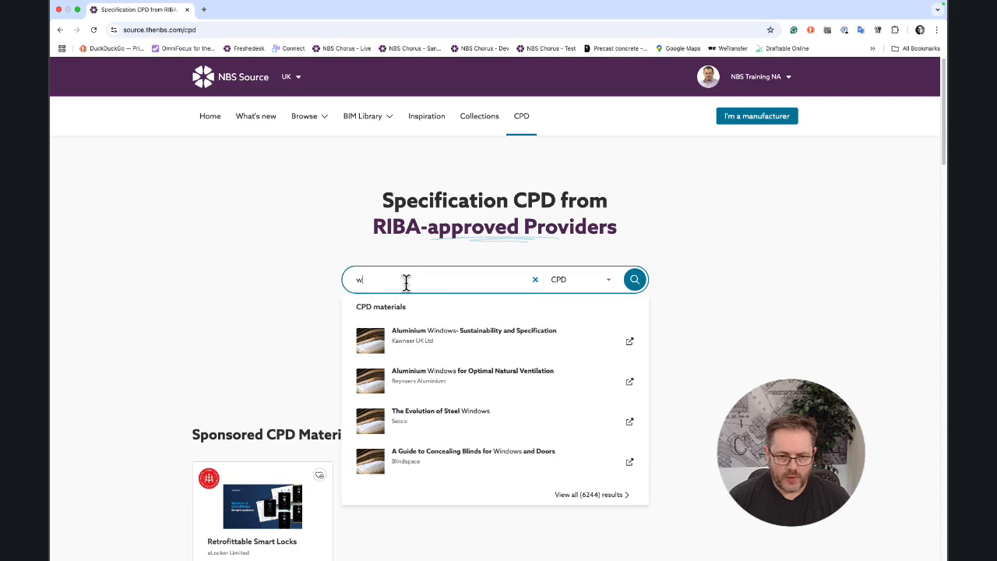
pyautogui.press('BackSpace')
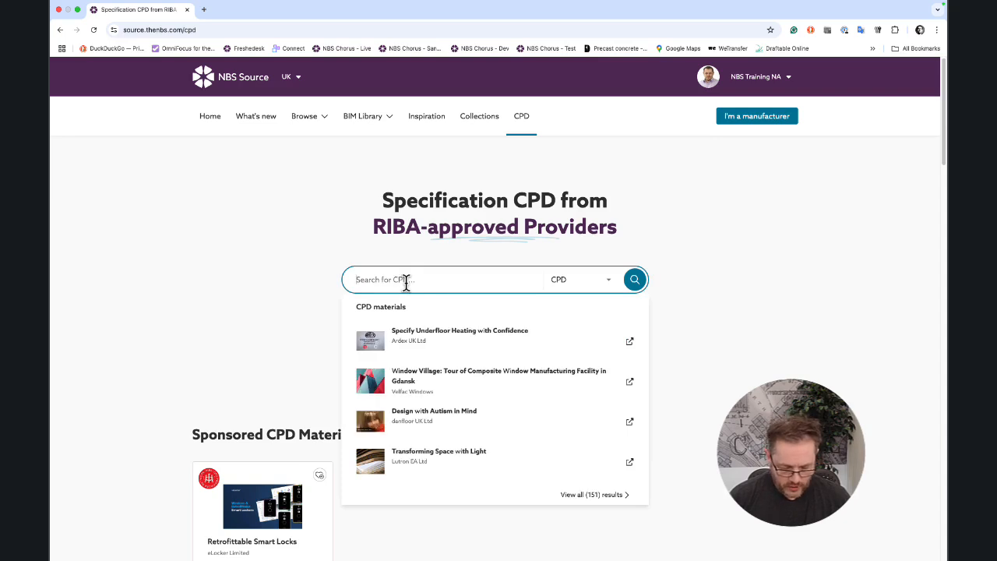
pyautogui.write('windows')
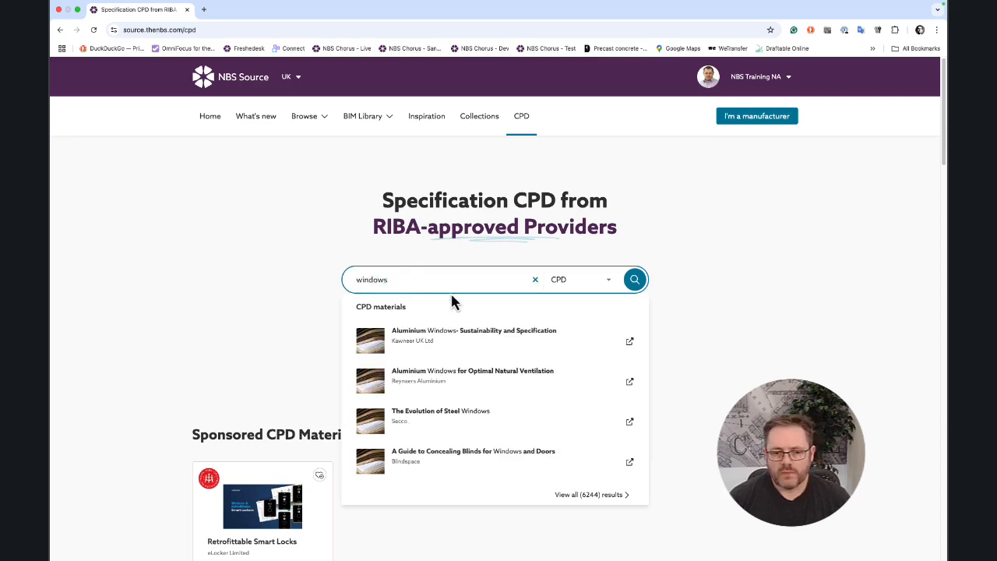
pyautogui.click(634, 282)
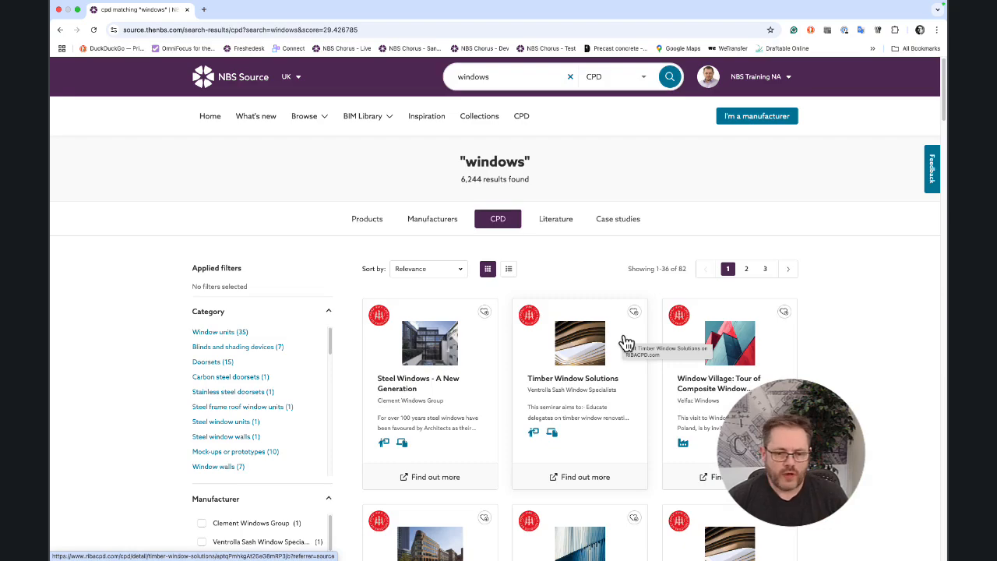
# Examine the CPD results for windows and the category, manufacturer, material type and RIBA Core Curriculum filters
pyautogui.scroll(-3, 639, 409)
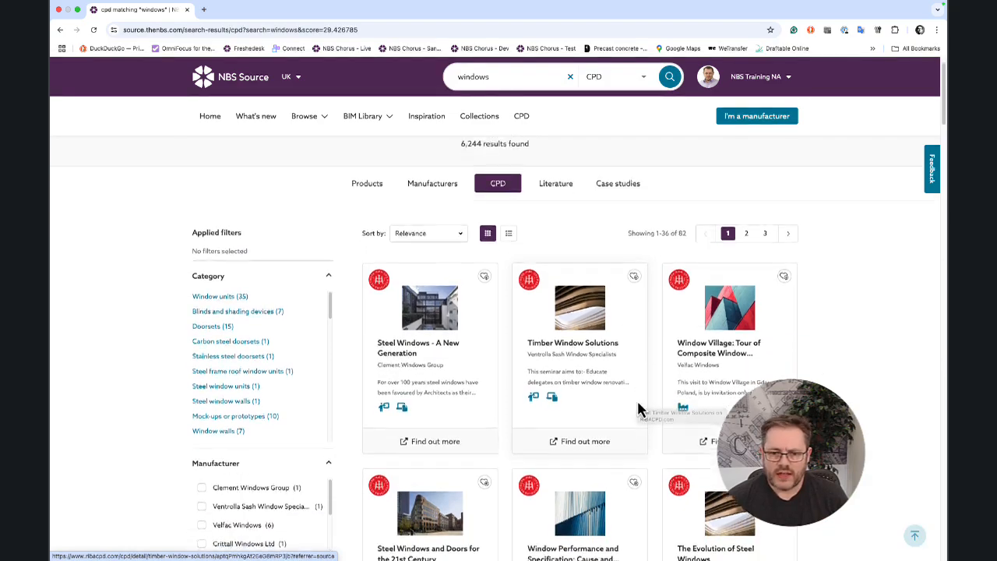
pyautogui.scroll(-3, 639, 409)
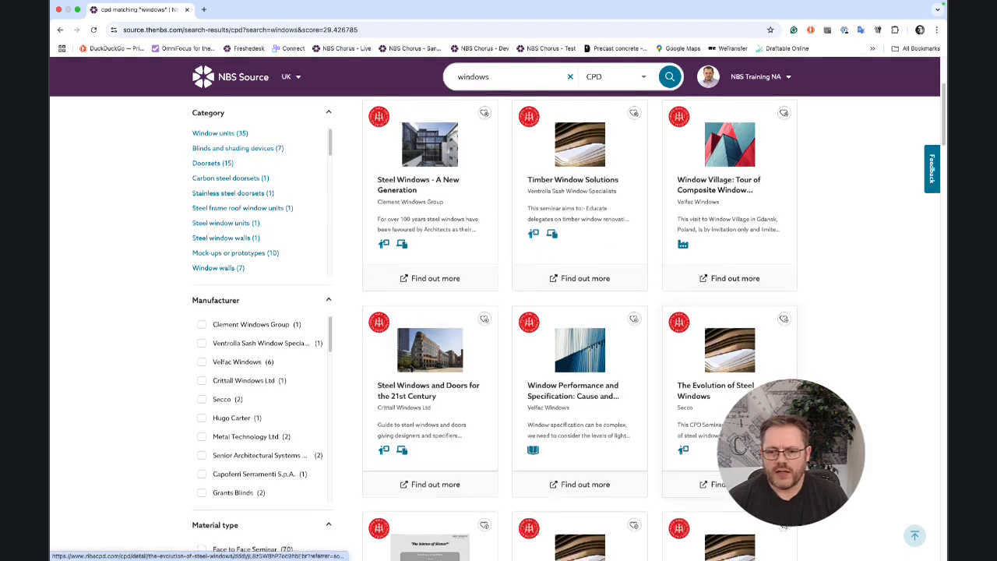
pyautogui.scroll(-6, 474, 397)
pyautogui.scroll(5, 498, 328)
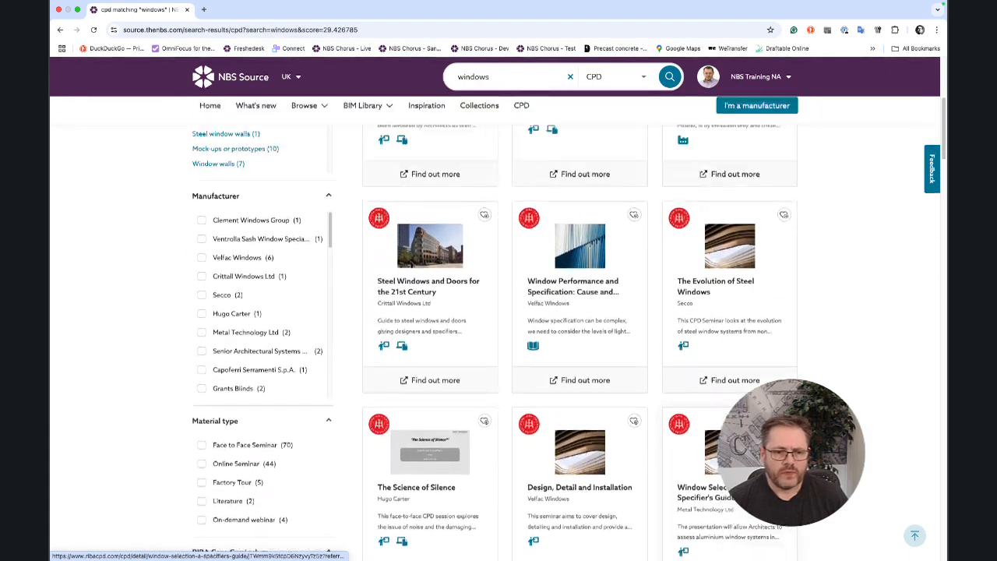
pyautogui.scroll(4, 733, 437)
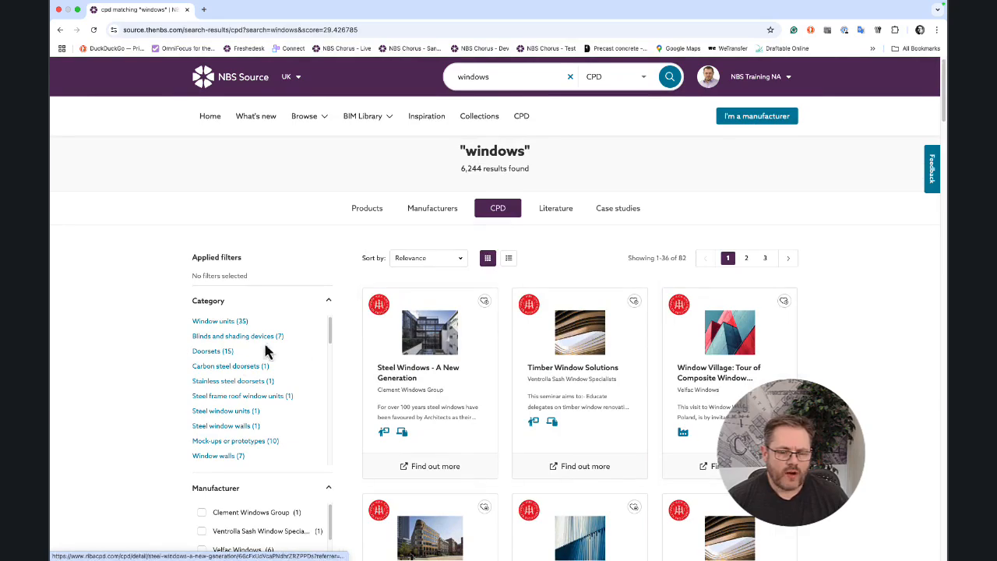
pyautogui.scroll(-2, 244, 499)
pyautogui.scroll(-10, 244, 499)
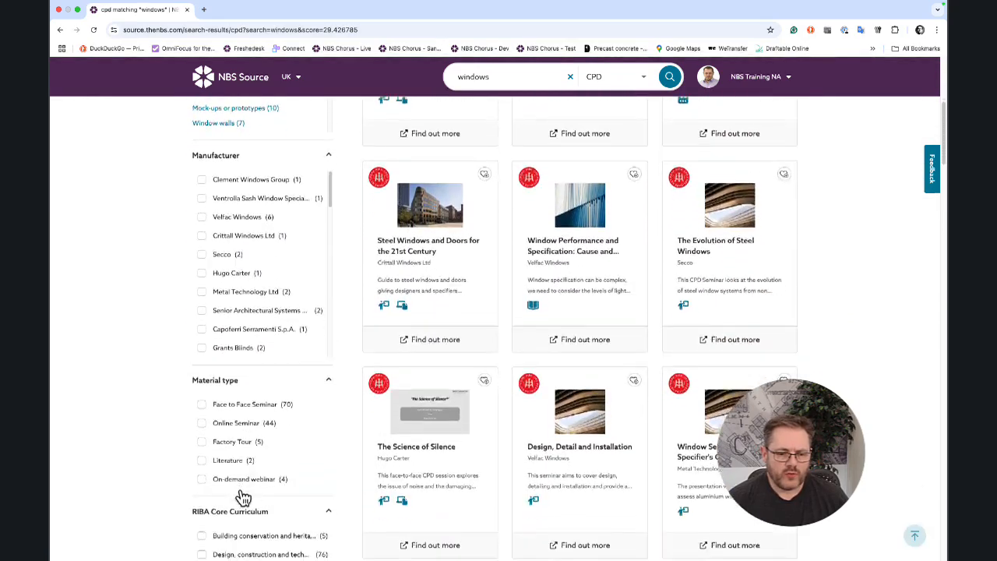
pyautogui.scroll(8, 270, 395)
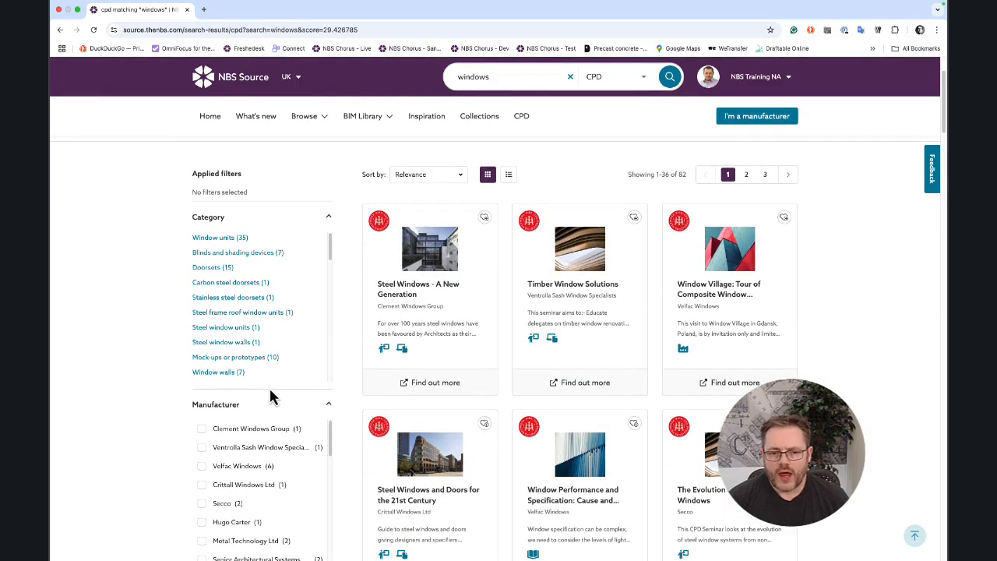
pyautogui.scroll(2, 292, 367)
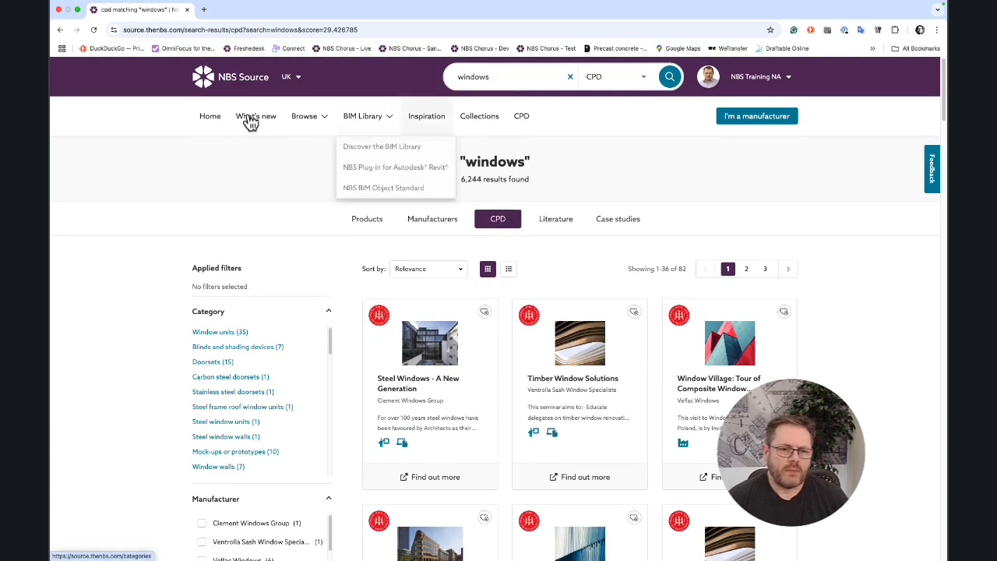
# Return to the home page, limit the search to Products, and search for "door"
pyautogui.click(214, 122)
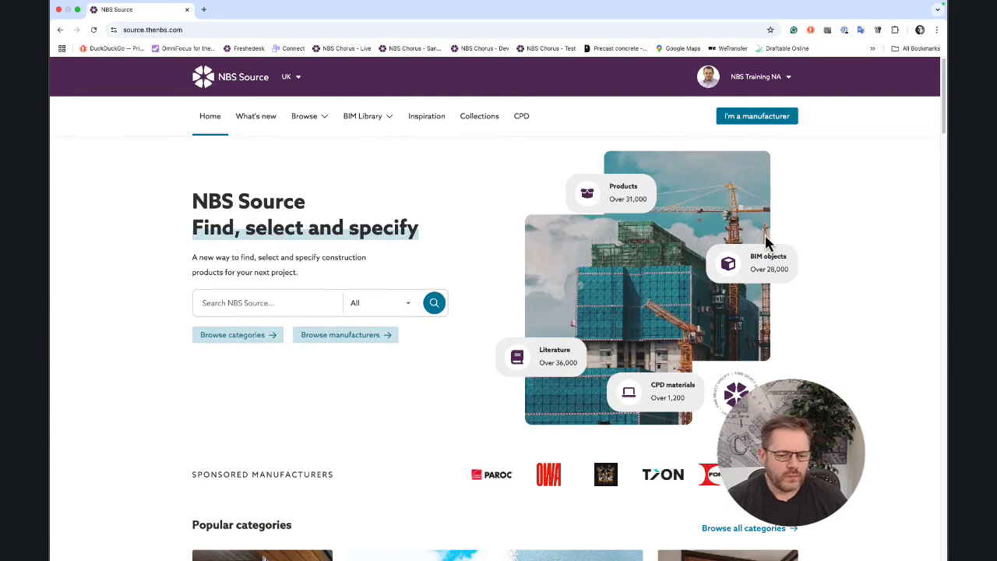
pyautogui.click(403, 309)
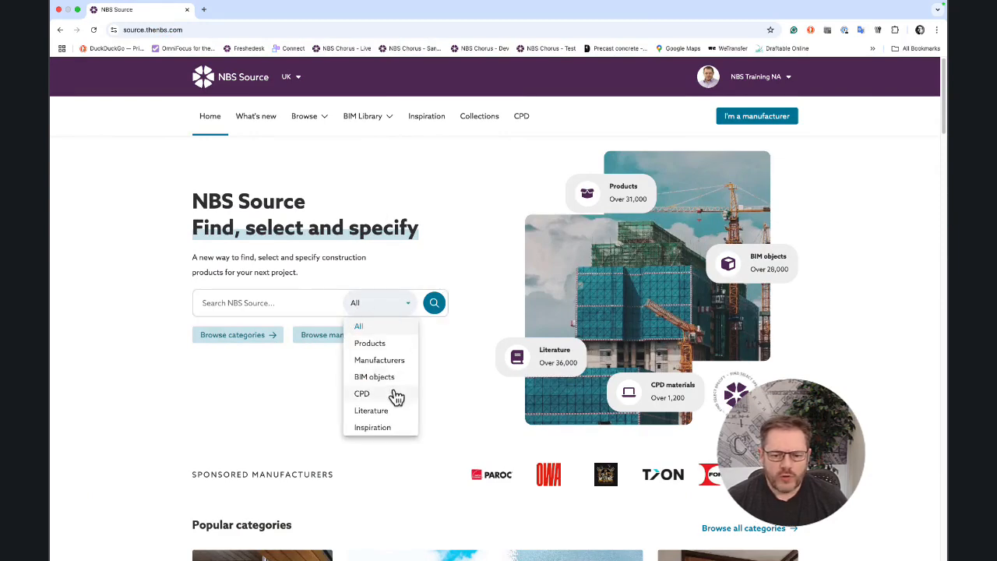
pyautogui.click(377, 345)
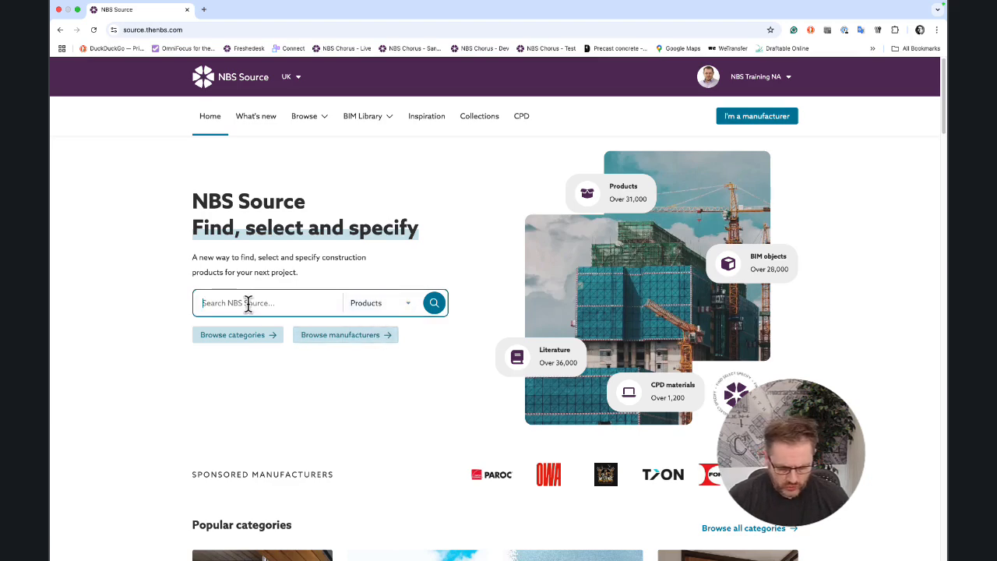
pyautogui.write('door')
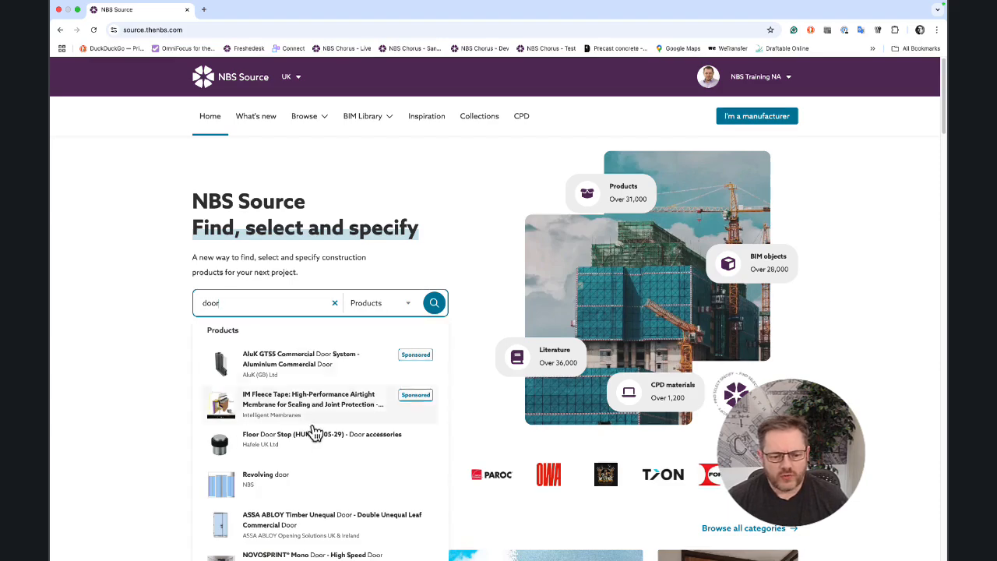
pyautogui.scroll(-2, 318, 465)
pyautogui.scroll(-3, 318, 465)
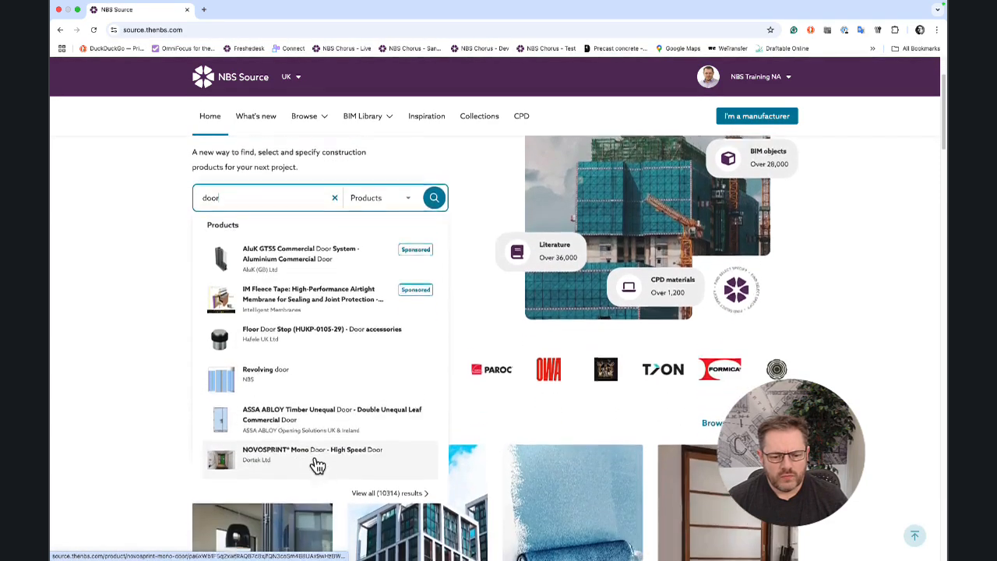
pyautogui.scroll(3, 318, 465)
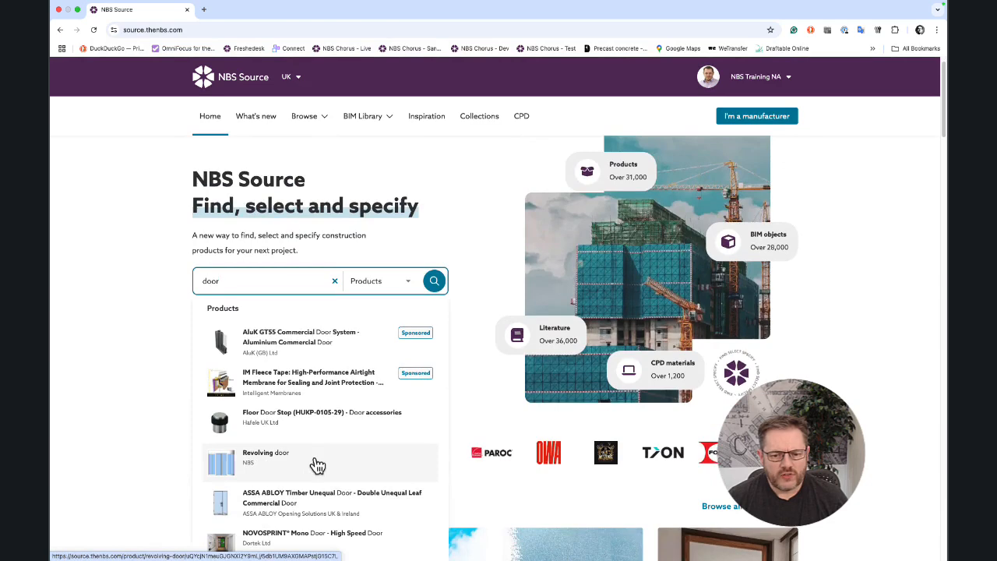
pyautogui.click(434, 282)
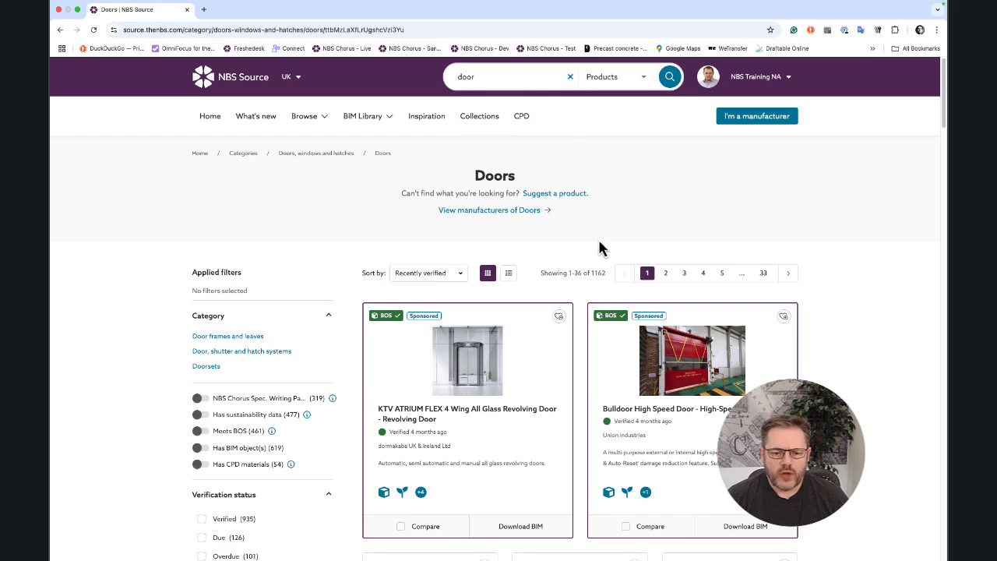
# Look through the door products and narrow the list to the Doorsets category
pyautogui.scroll(-2, 609, 353)
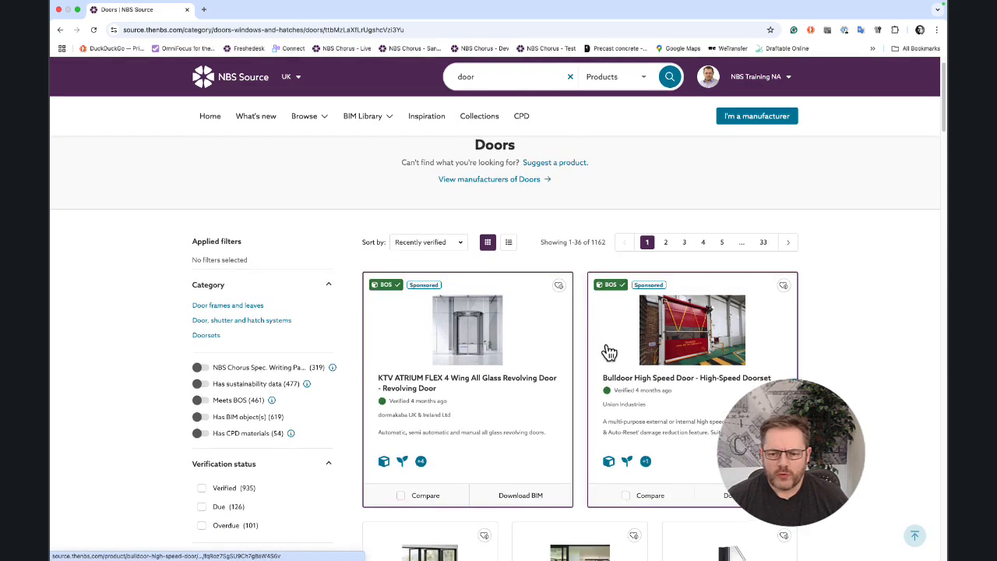
pyautogui.scroll(-3, 609, 353)
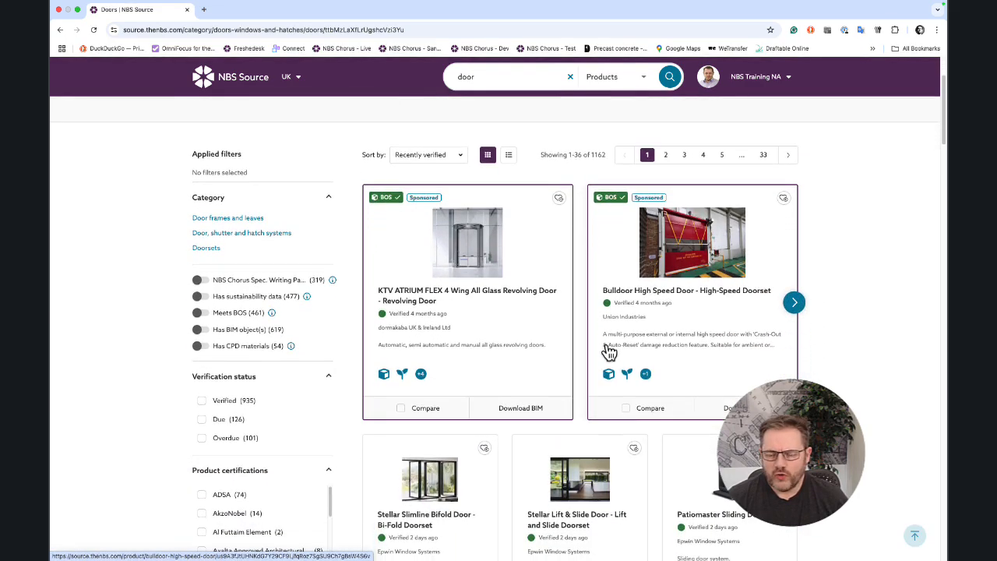
pyautogui.scroll(-5, 610, 353)
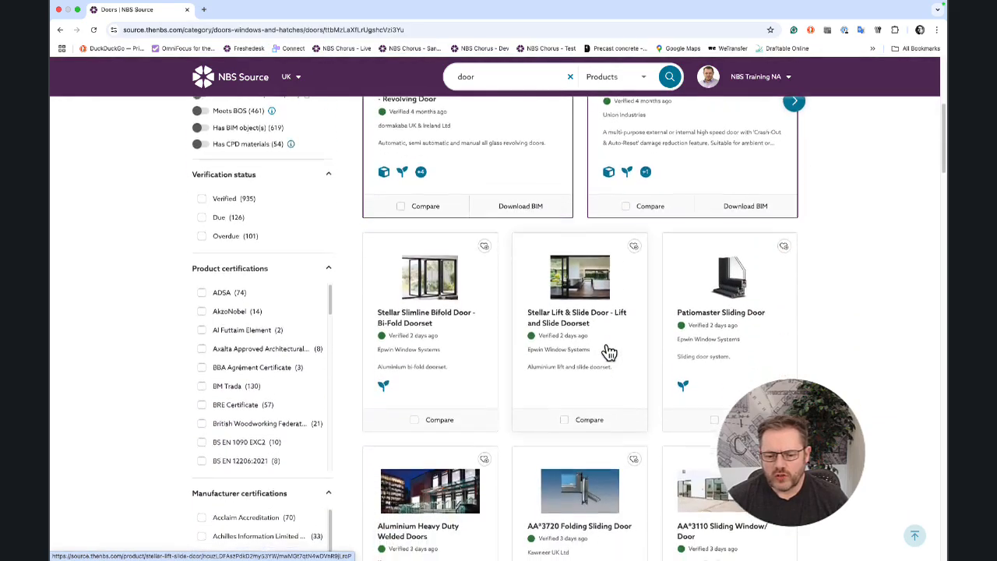
pyautogui.scroll(-7, 609, 353)
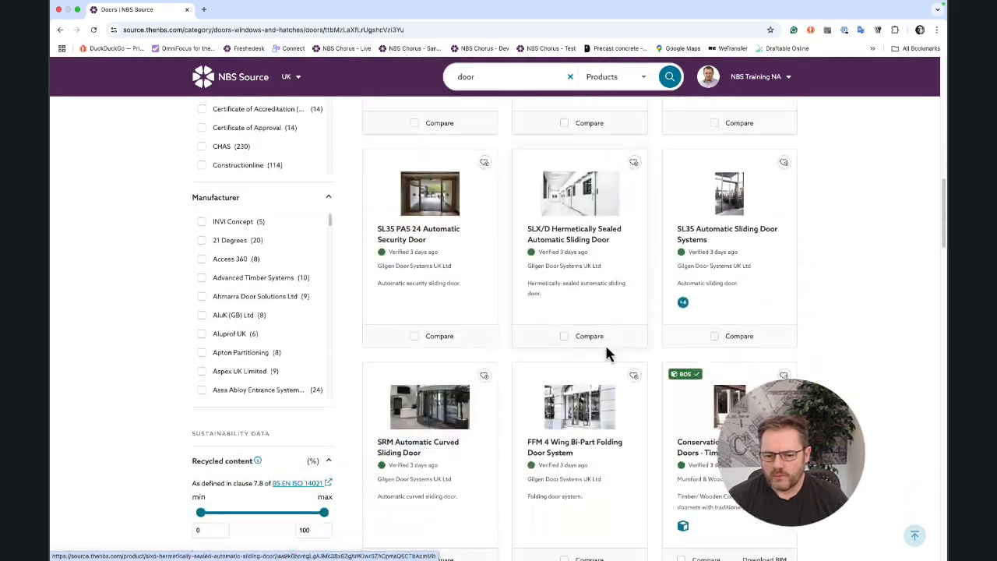
pyautogui.scroll(15, 606, 353)
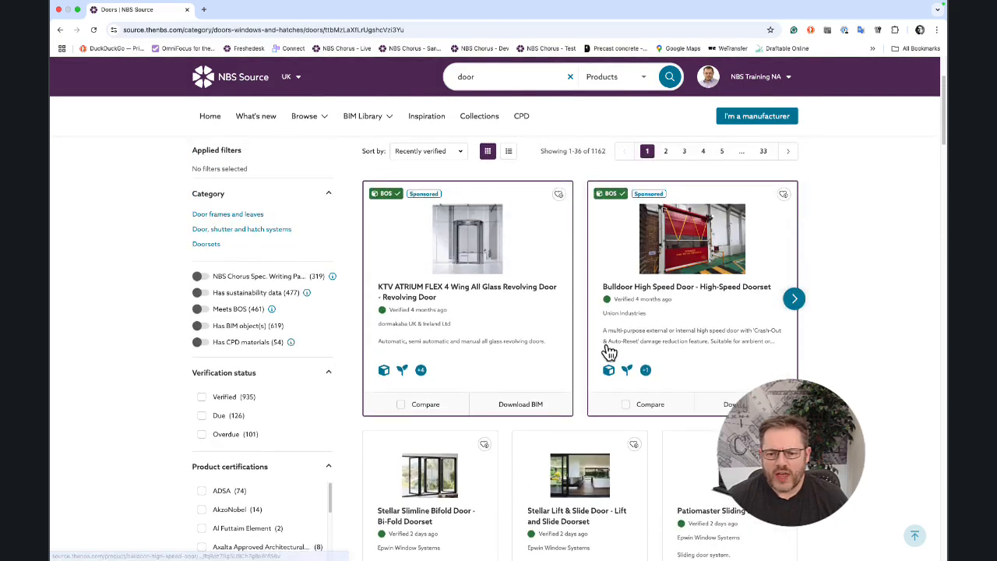
pyautogui.scroll(2, 609, 353)
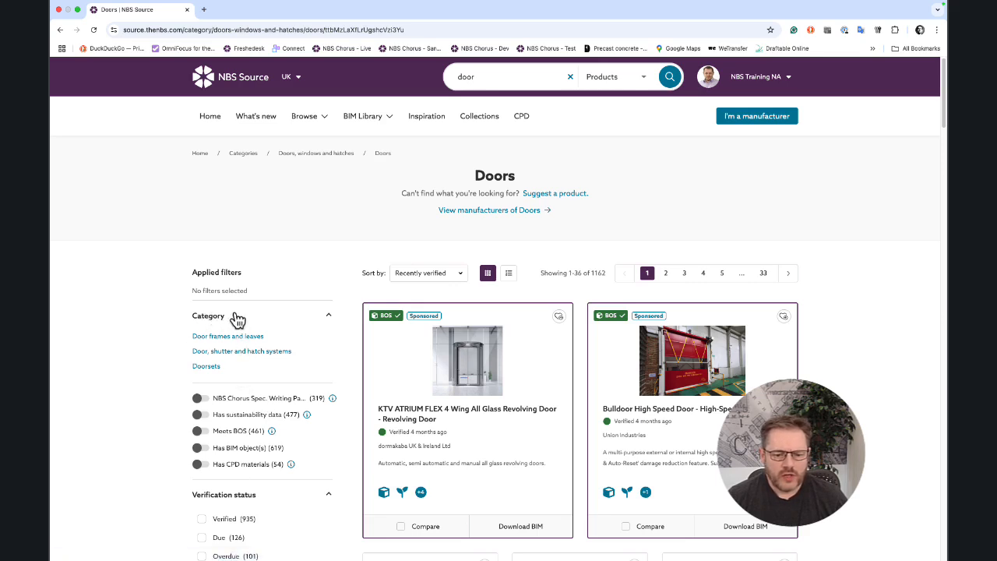
pyautogui.click(206, 366)
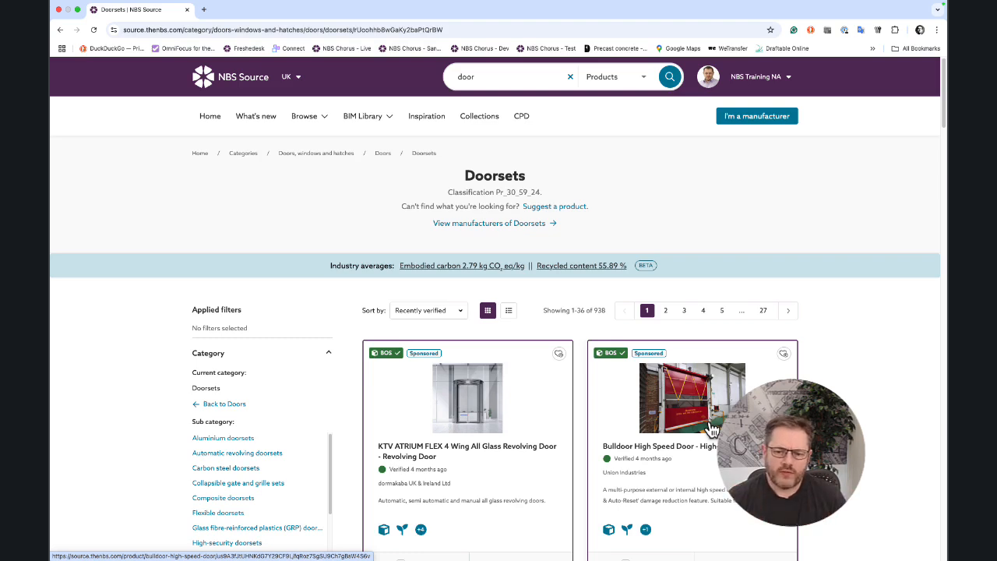
# Review the doorset sub-categories and narrow the products to Wood doorsets
pyautogui.moveTo(648, 353)
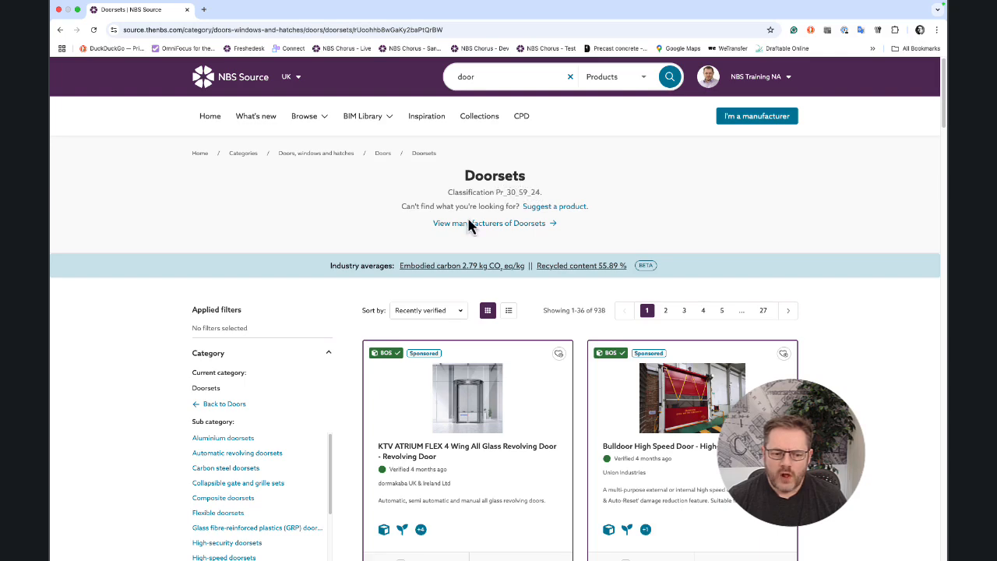
pyautogui.scroll(-3, 345, 417)
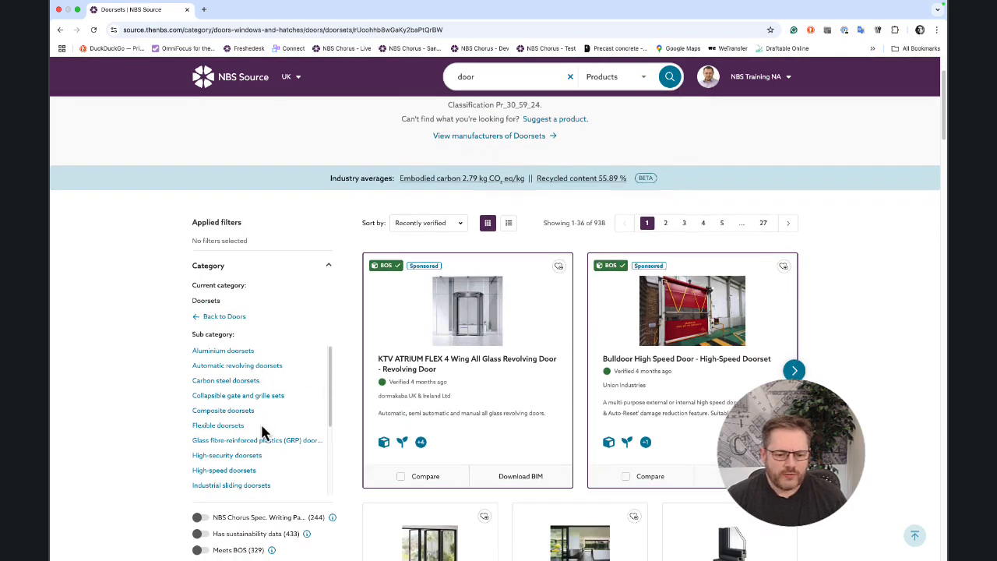
pyautogui.scroll(-1, 264, 434)
pyautogui.scroll(-5, 263, 433)
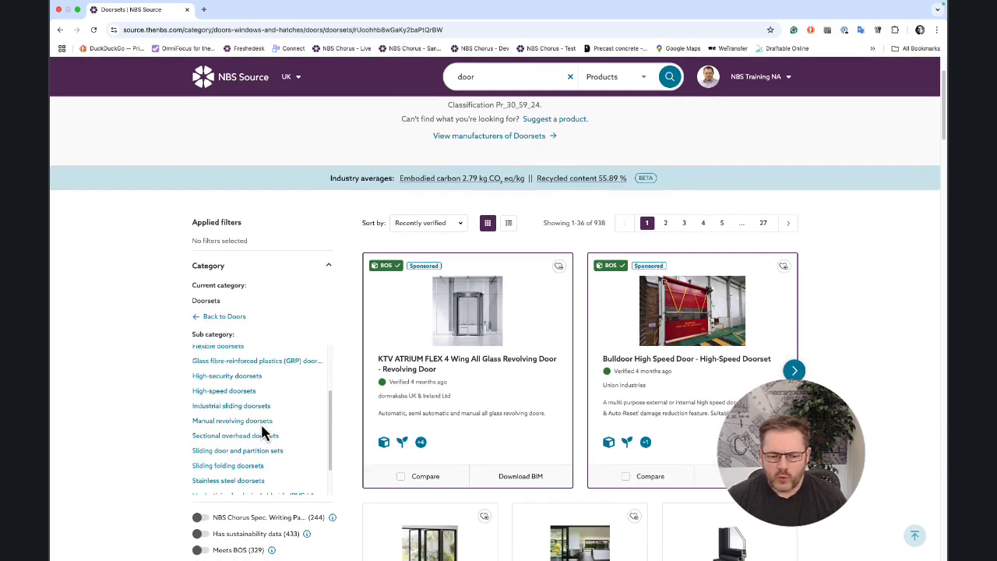
pyautogui.scroll(-2, 263, 433)
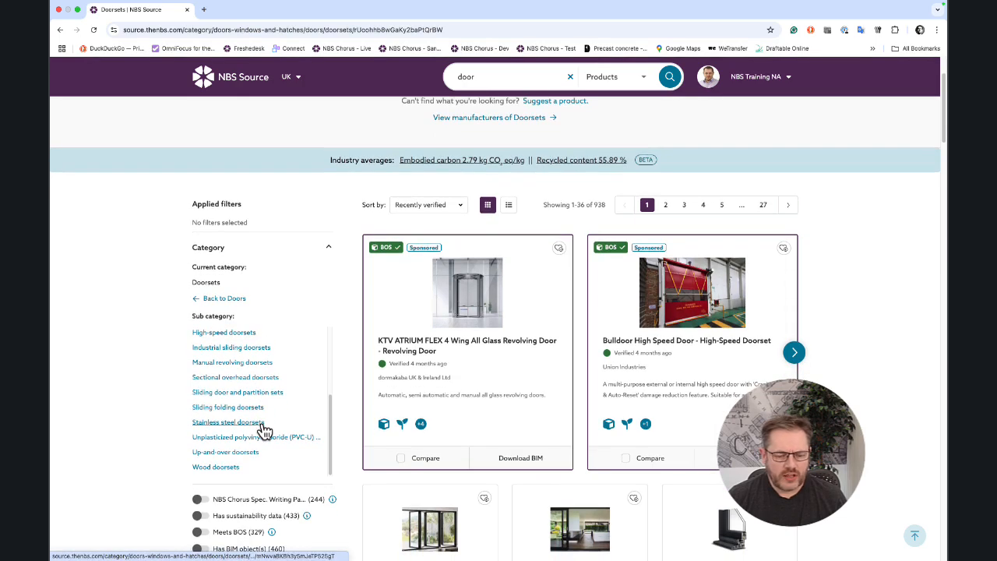
pyautogui.click(232, 468)
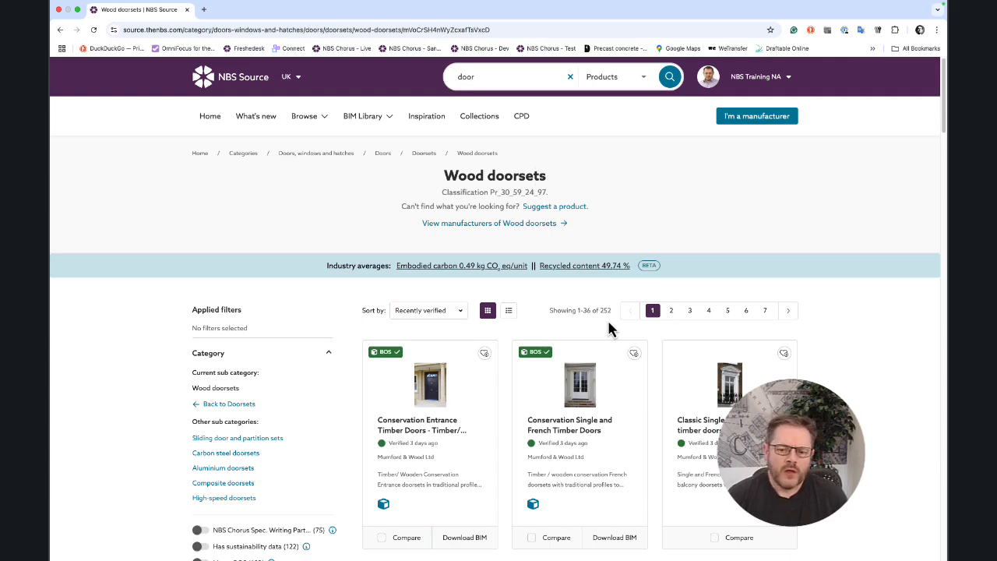
# Filter the wood doorsets to only products that have sustainability data
pyautogui.scroll(-2, 359, 362)
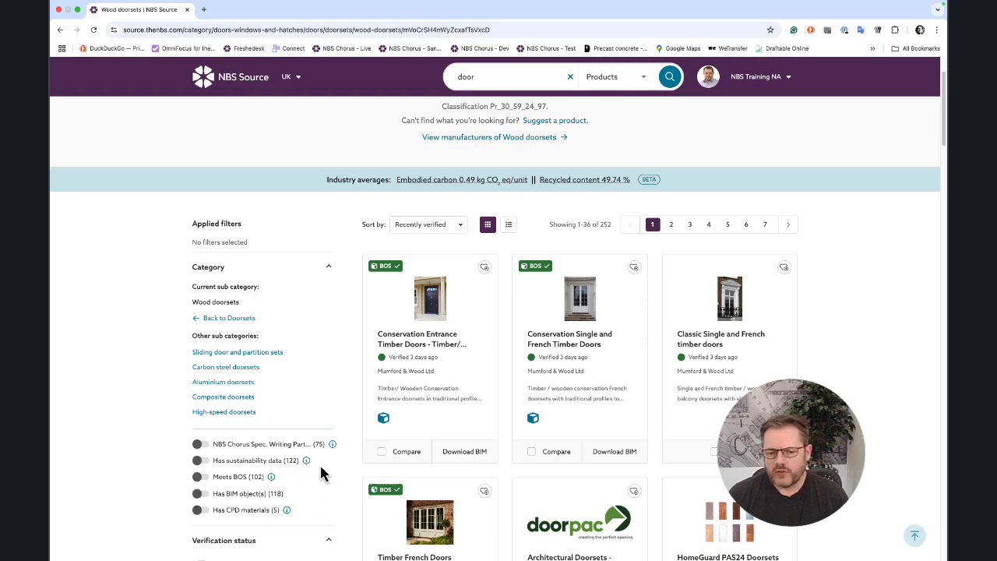
pyautogui.scroll(-3, 321, 473)
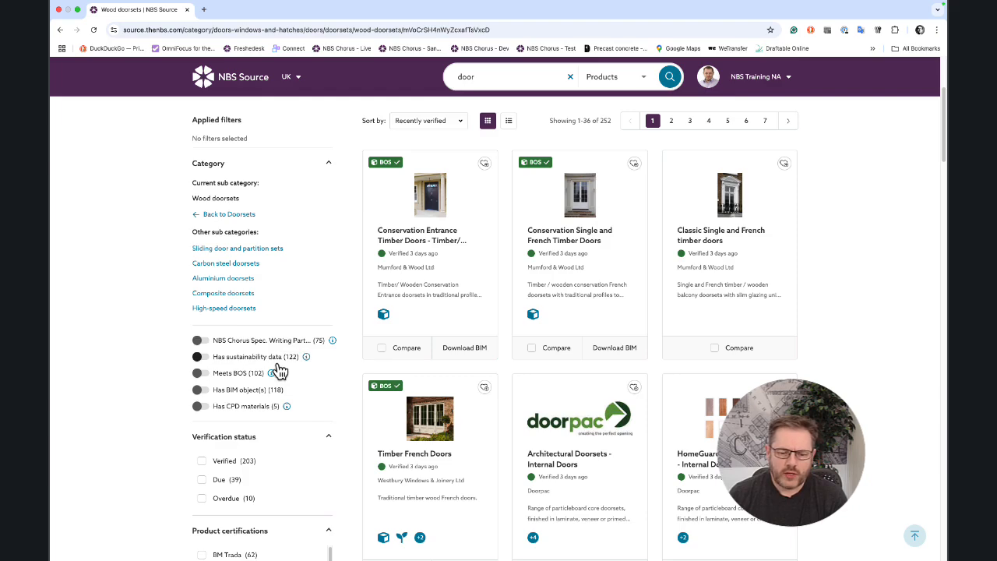
pyautogui.click(206, 358)
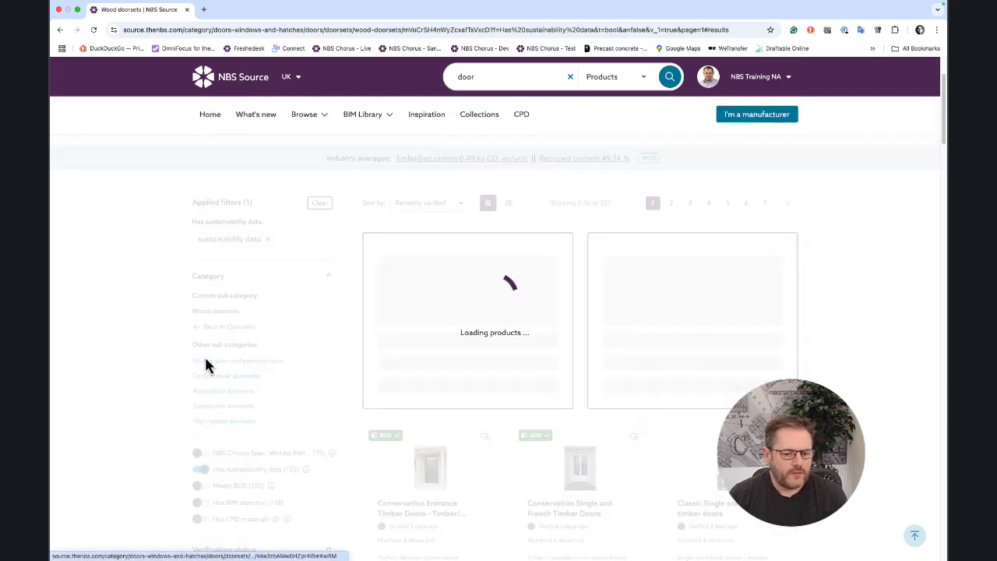
# Examine the verification status, product certification, manufacturer certification and manufacturer filters available for the wood doorsets
pyautogui.scroll(-3, 288, 461)
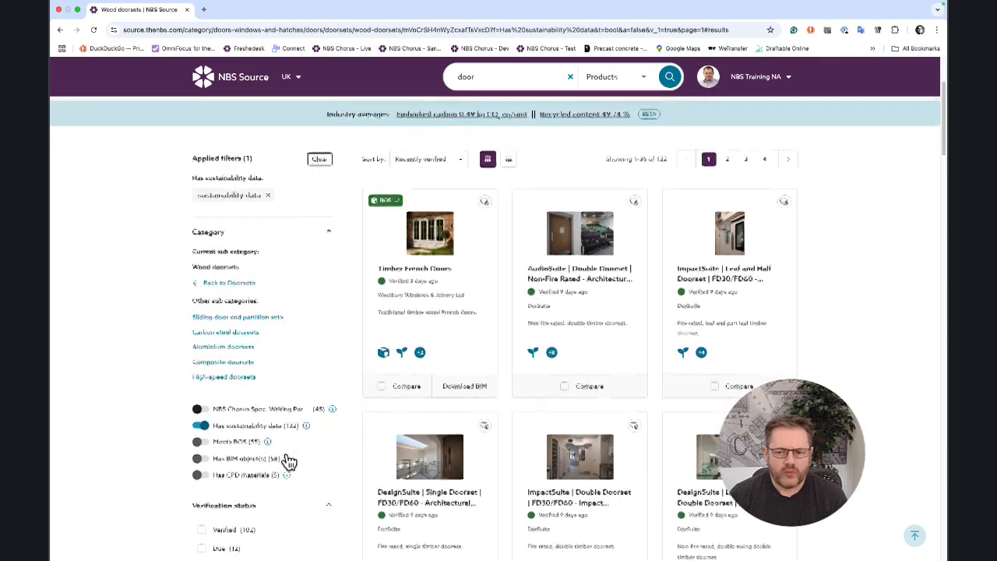
pyautogui.scroll(-2, 288, 461)
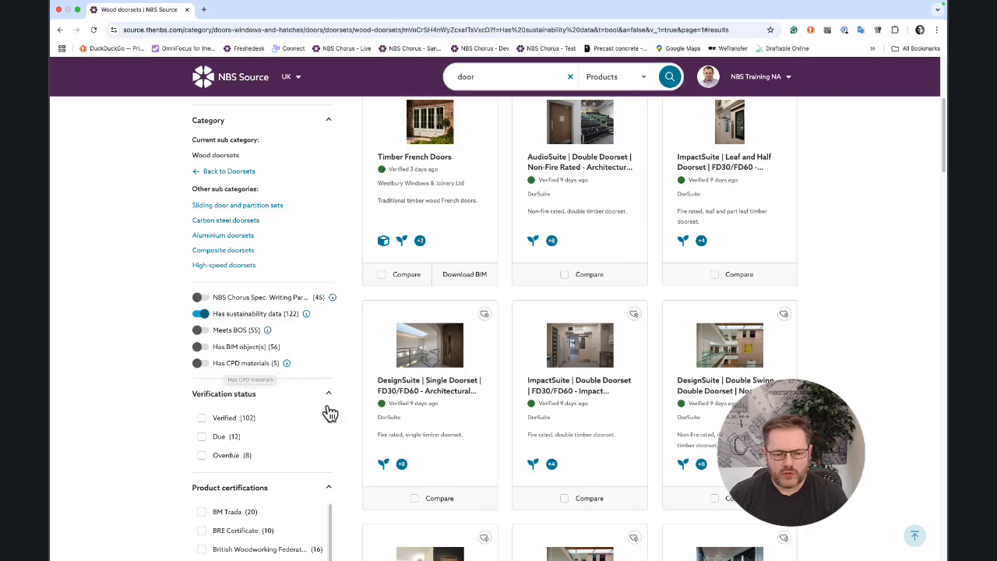
pyautogui.scroll(-3, 311, 439)
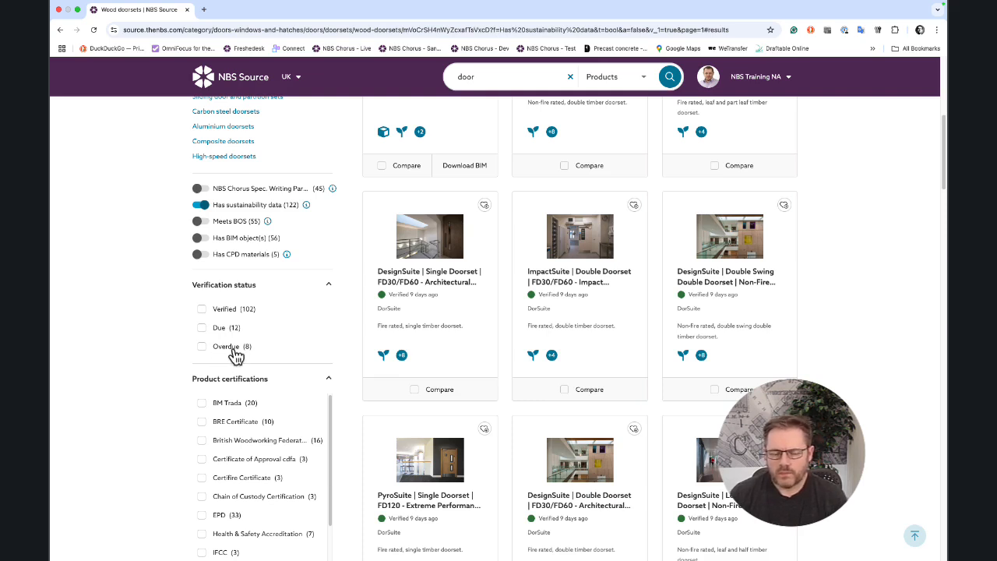
pyautogui.scroll(-1, 235, 355)
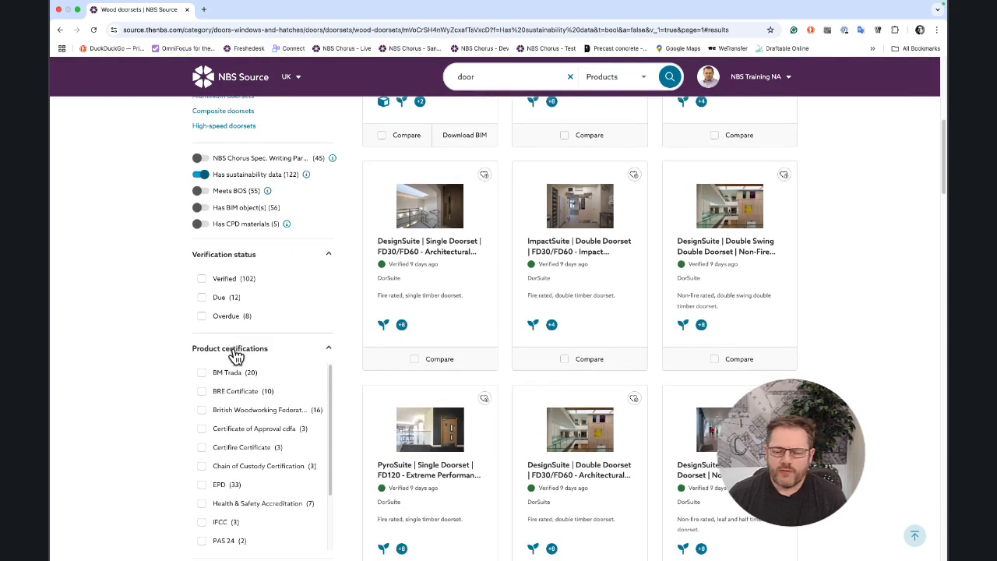
pyautogui.scroll(1, 235, 355)
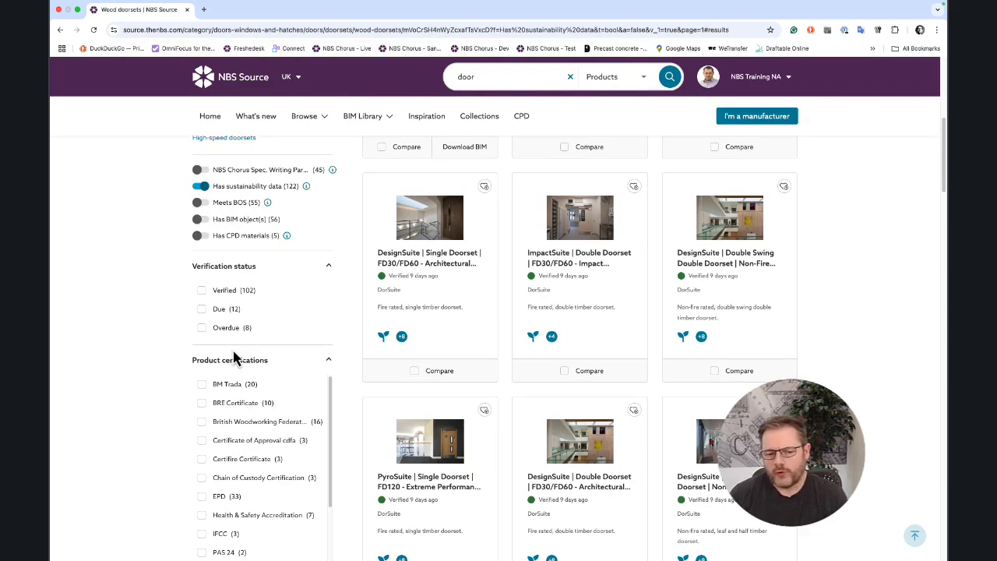
pyautogui.scroll(-3, 234, 354)
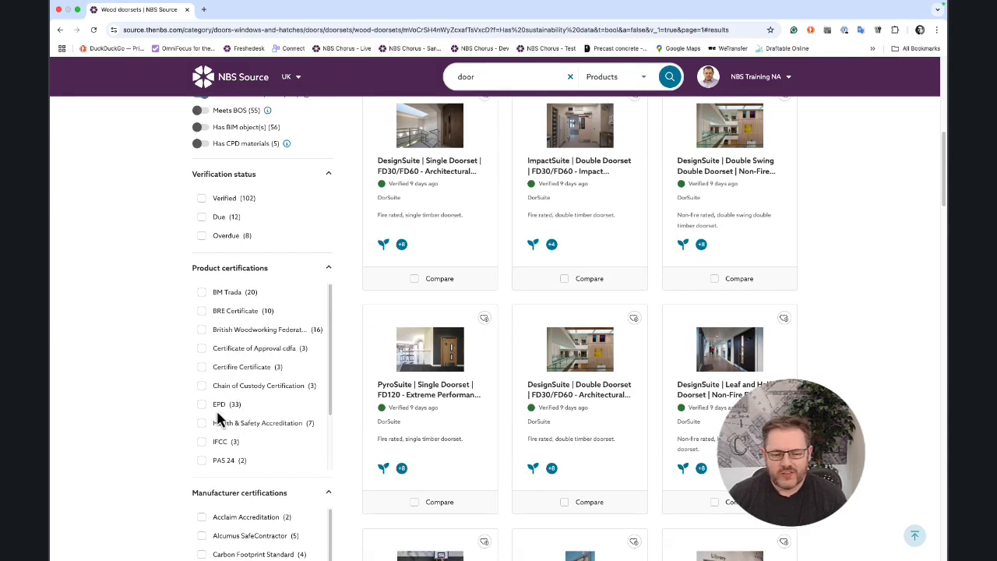
pyautogui.scroll(-2, 283, 460)
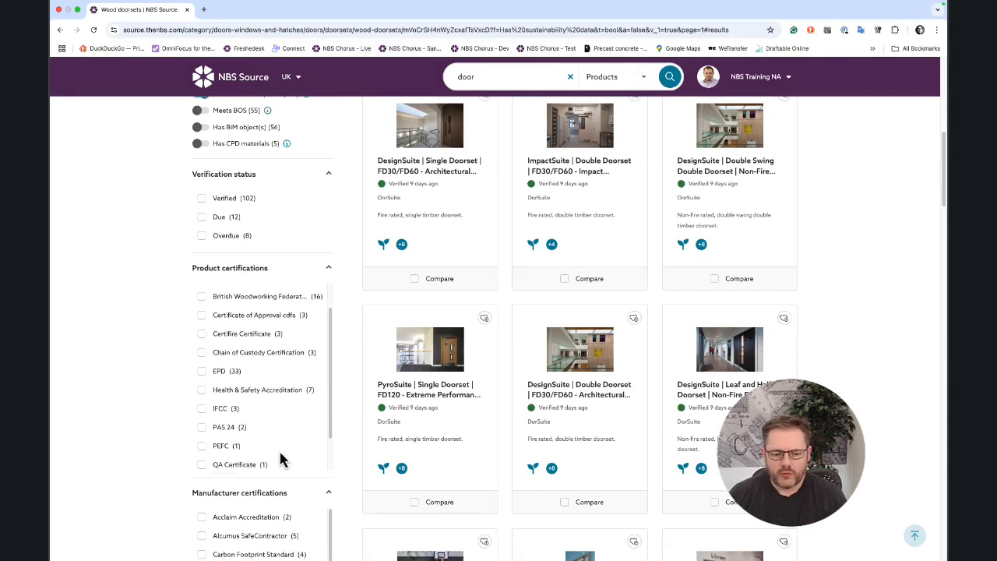
pyautogui.scroll(-3, 282, 460)
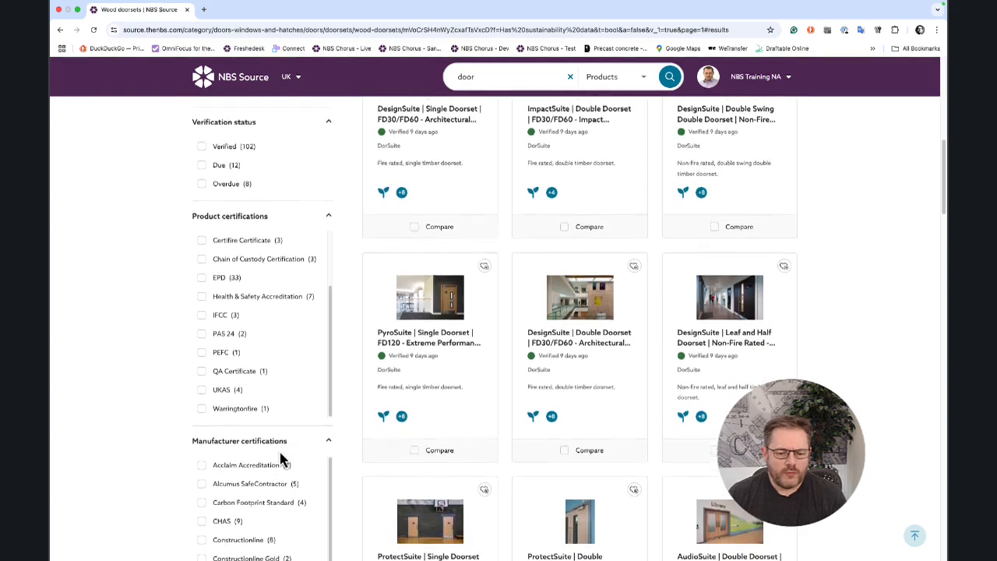
pyautogui.scroll(-3, 282, 459)
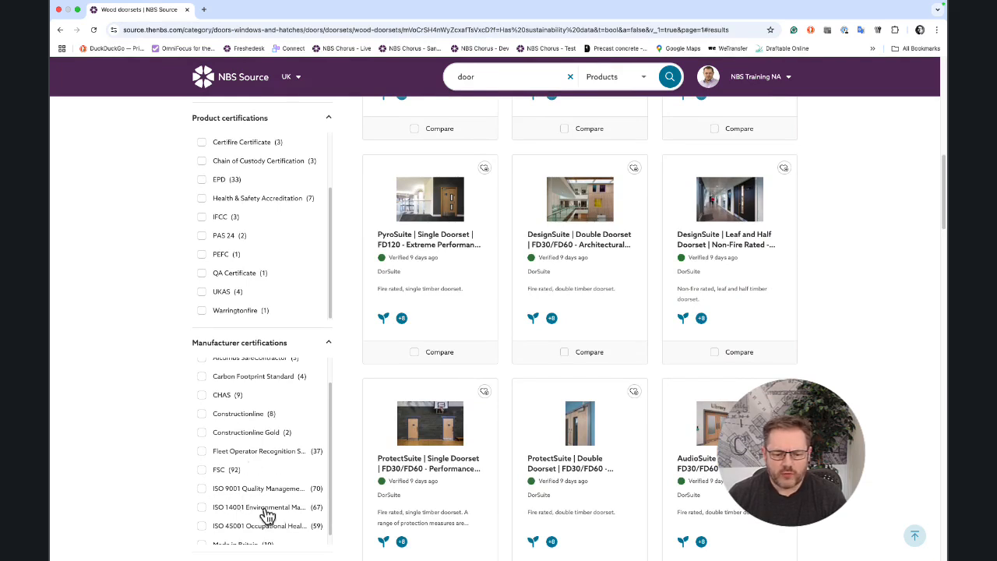
pyautogui.scroll(-1, 289, 525)
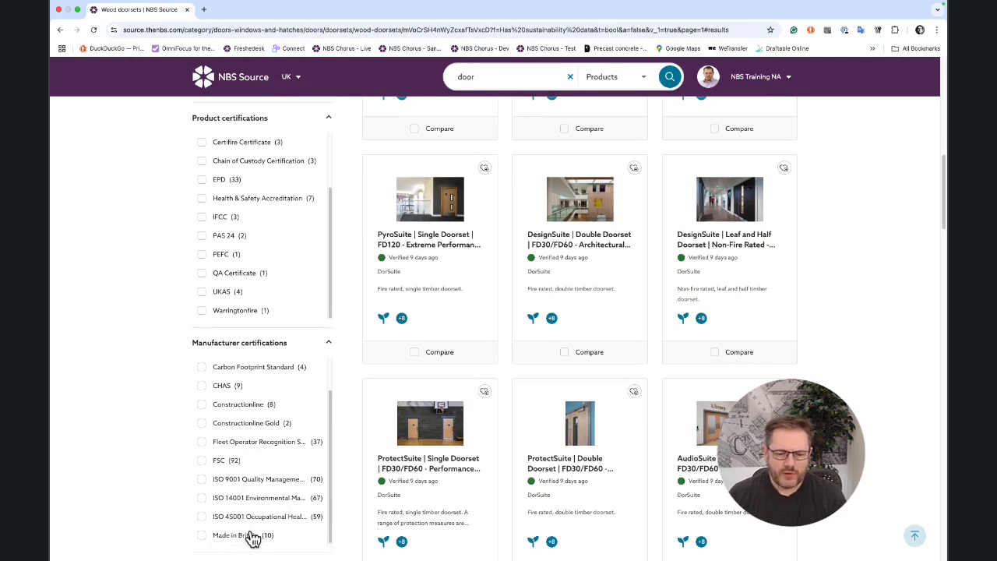
pyautogui.scroll(-3, 170, 473)
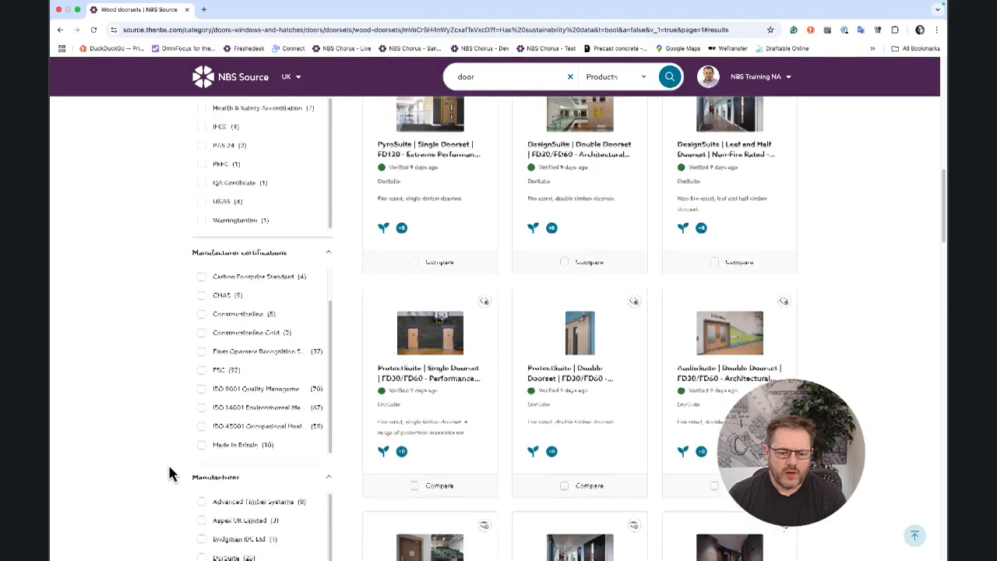
pyautogui.scroll(-4, 170, 473)
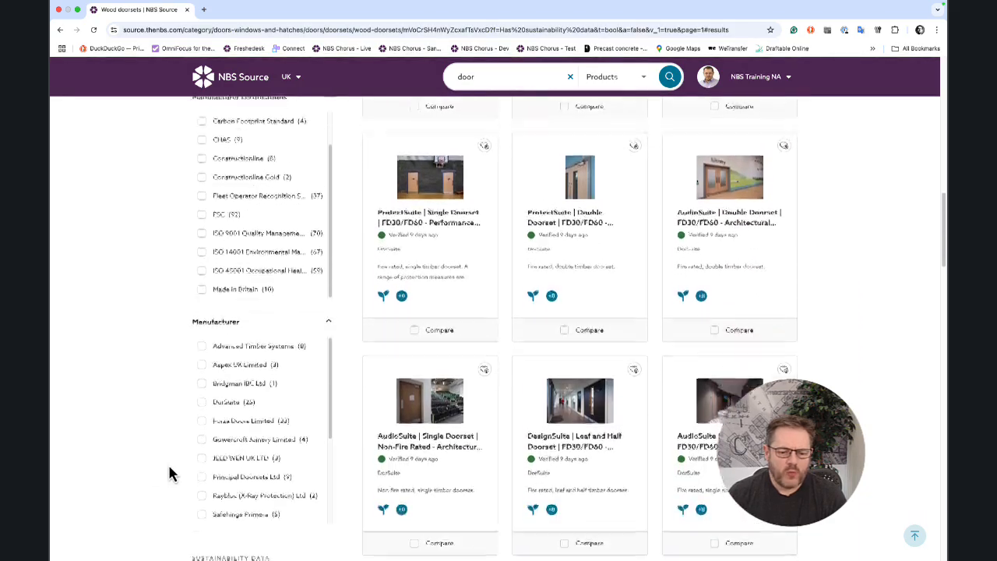
pyautogui.scroll(-2, 241, 478)
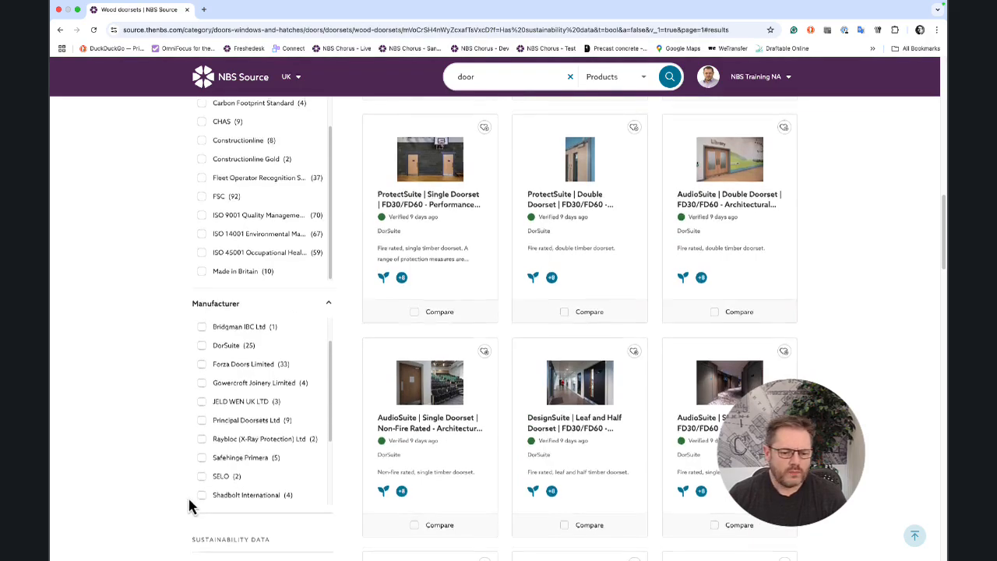
# Review the recycled content and country filters under sustainability data, and expand the A1-A3 (production stage) embodied carbon filter
pyautogui.scroll(-2, 191, 507)
pyautogui.scroll(-4, 191, 506)
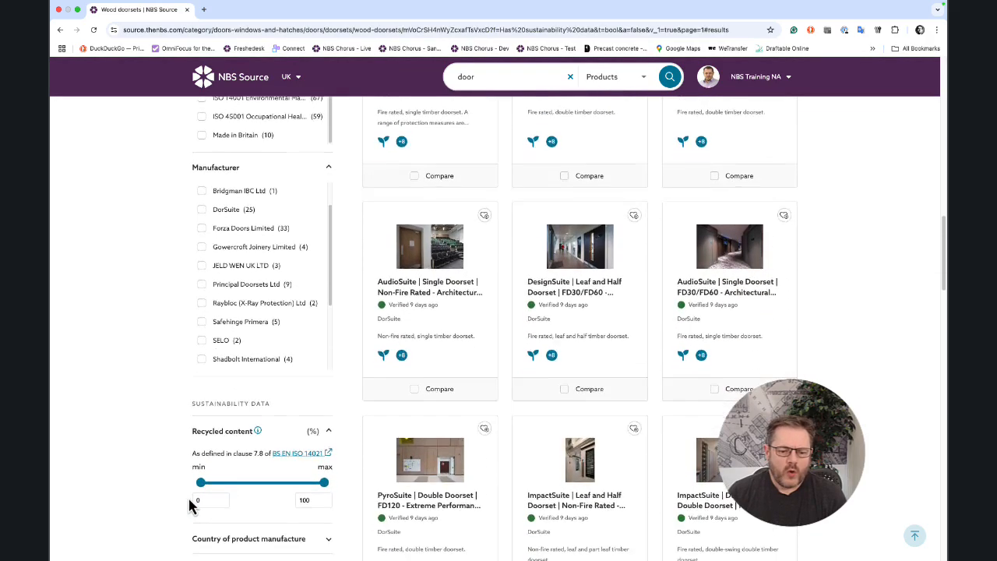
pyautogui.scroll(-2, 193, 507)
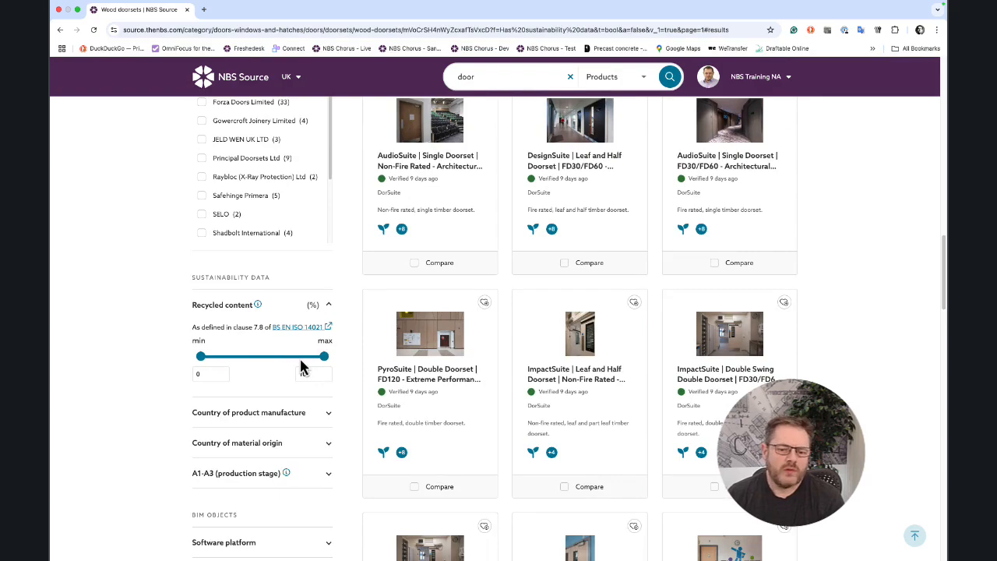
pyautogui.scroll(-3, 292, 427)
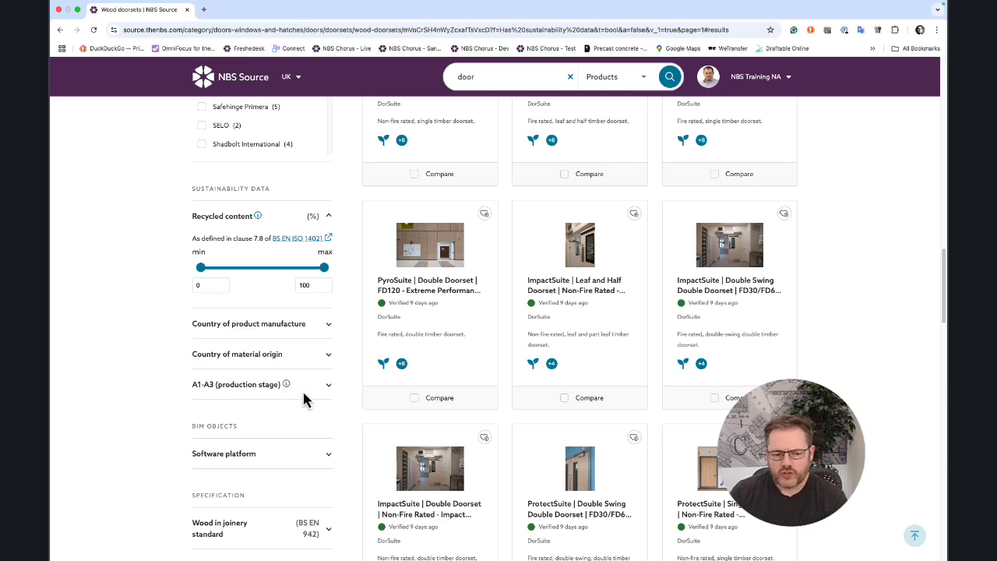
pyautogui.click(328, 387)
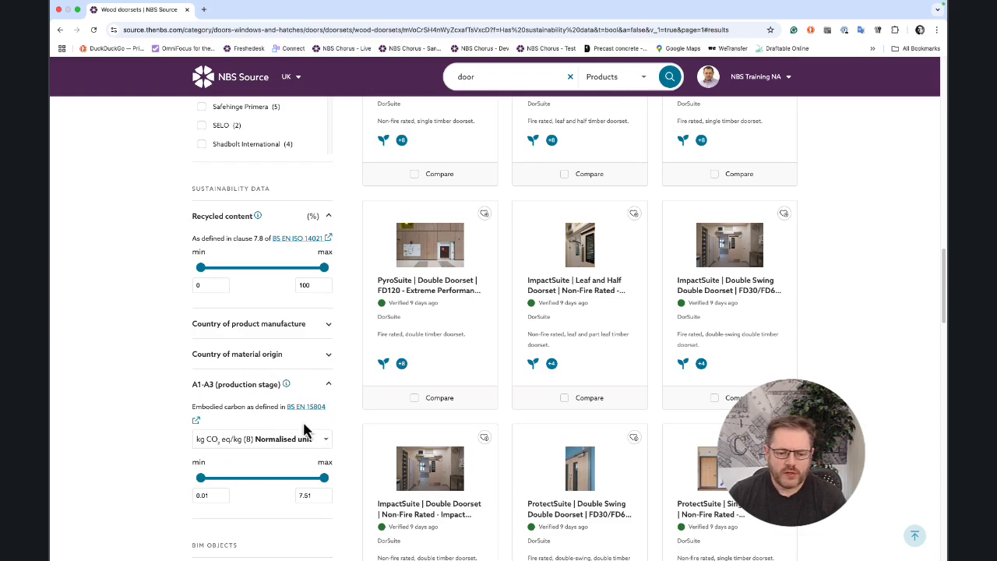
# Expand the Software platform filter for BIM objects to view its options
pyautogui.scroll(-1, 287, 435)
pyautogui.scroll(-4, 286, 435)
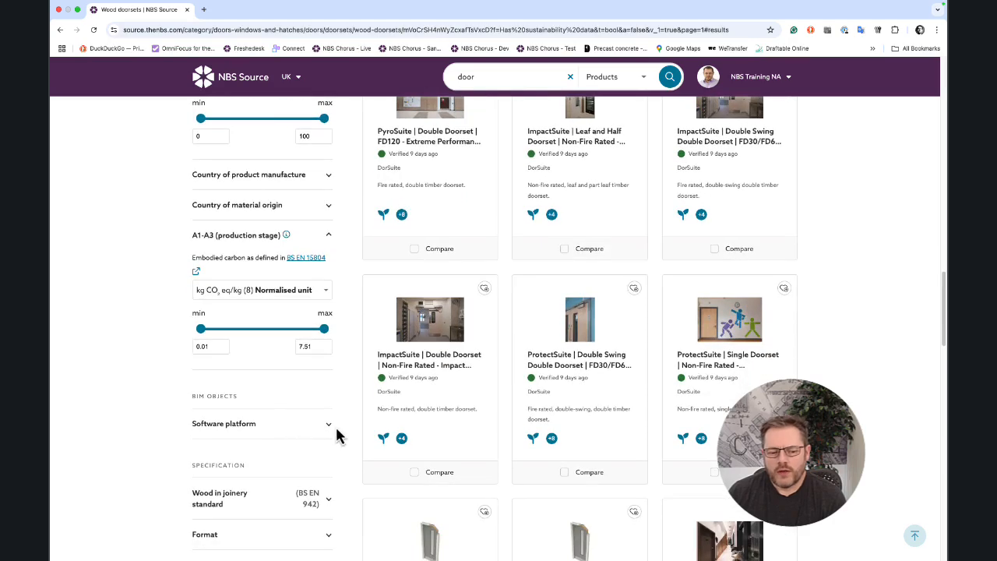
pyautogui.click(329, 426)
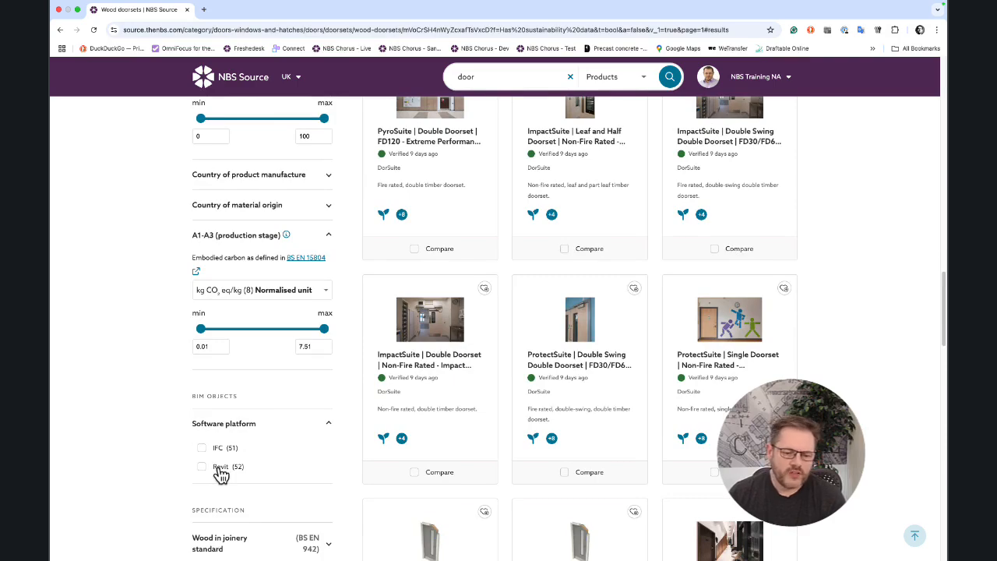
# Review the specification and general filters for wood doorsets, and reveal the complete set of general filters
pyautogui.scroll(-3, 222, 474)
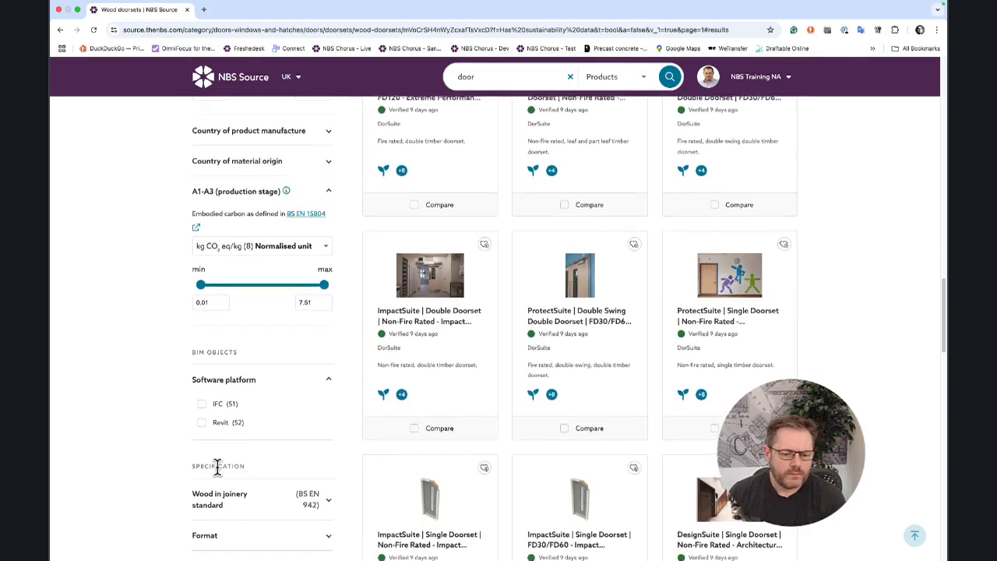
pyautogui.scroll(-3, 221, 473)
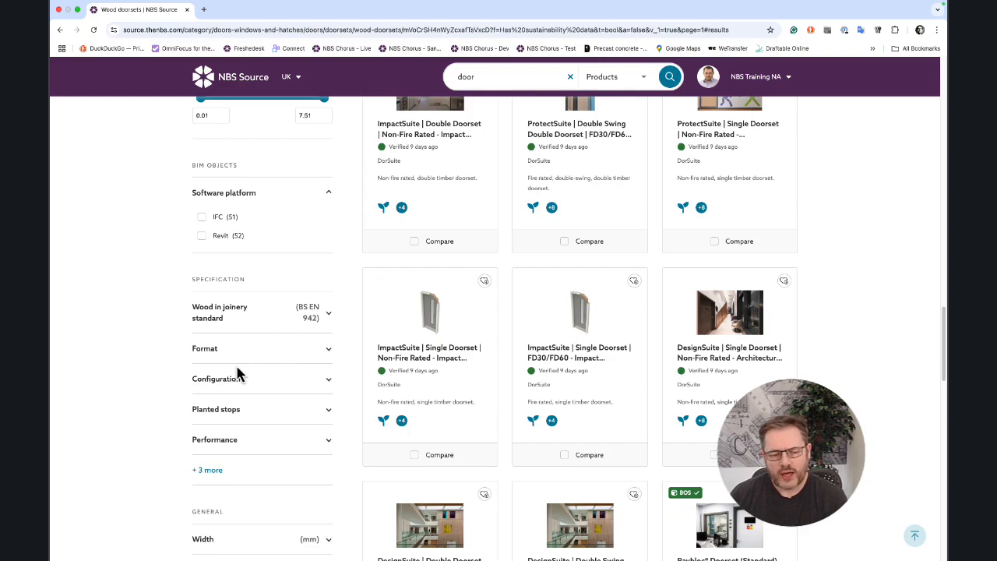
pyautogui.scroll(-4, 237, 374)
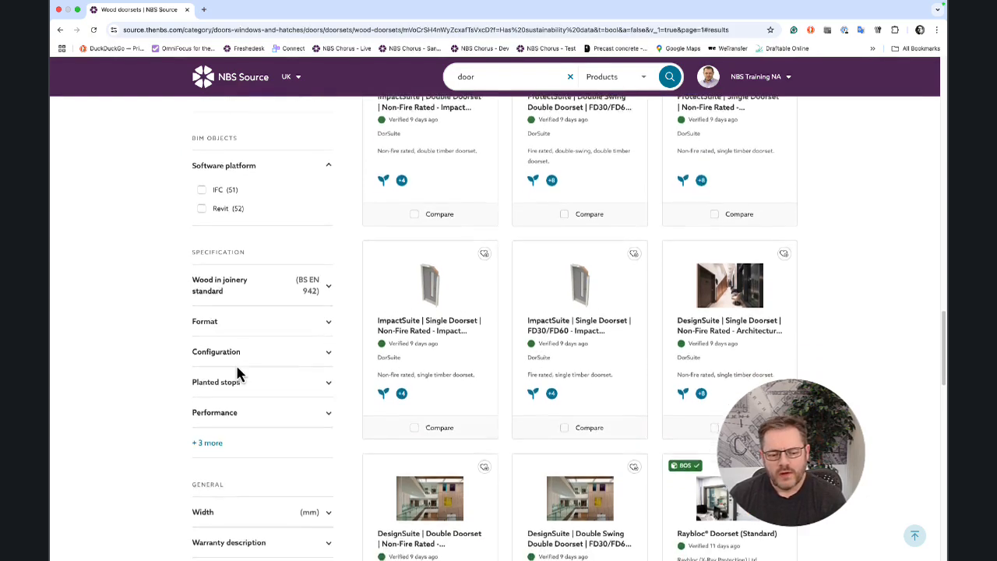
pyautogui.scroll(-1, 238, 371)
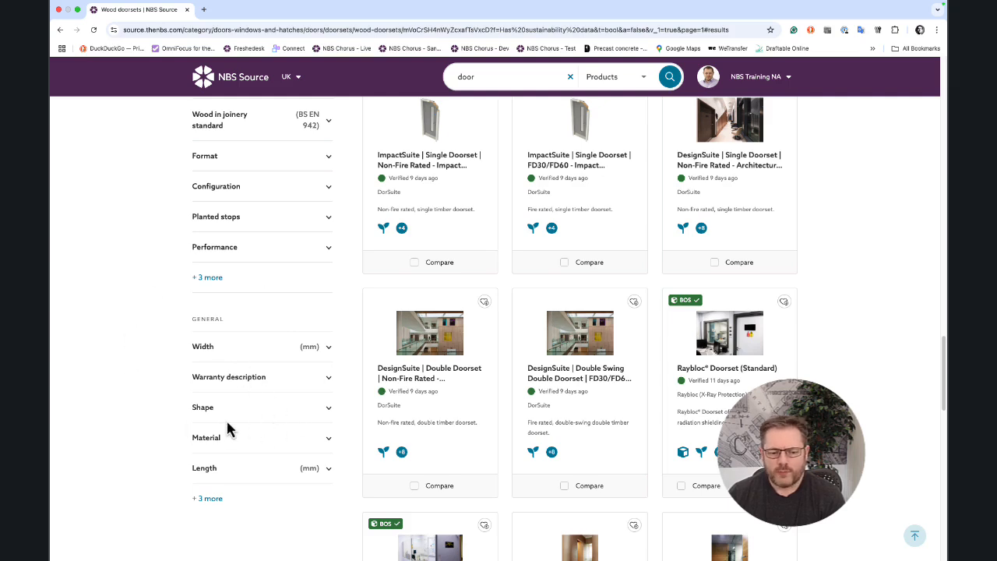
pyautogui.click(219, 501)
pyautogui.scroll(-2, 272, 511)
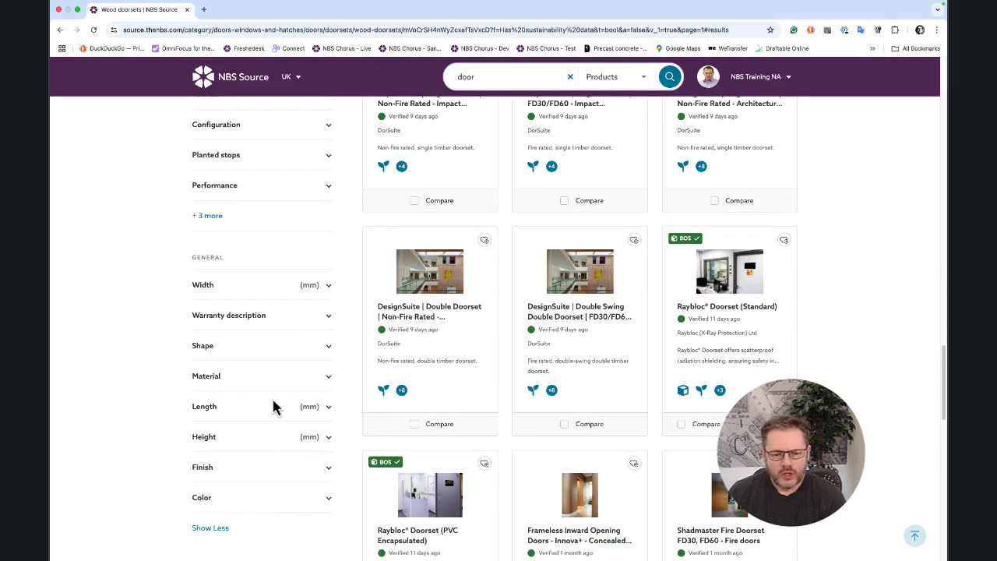
# Return to the first wood doorset results and examine the Timber French Doors card's BOS badge, verification status, BIM, sustainability and variant indicators
pyautogui.scroll(5, 273, 406)
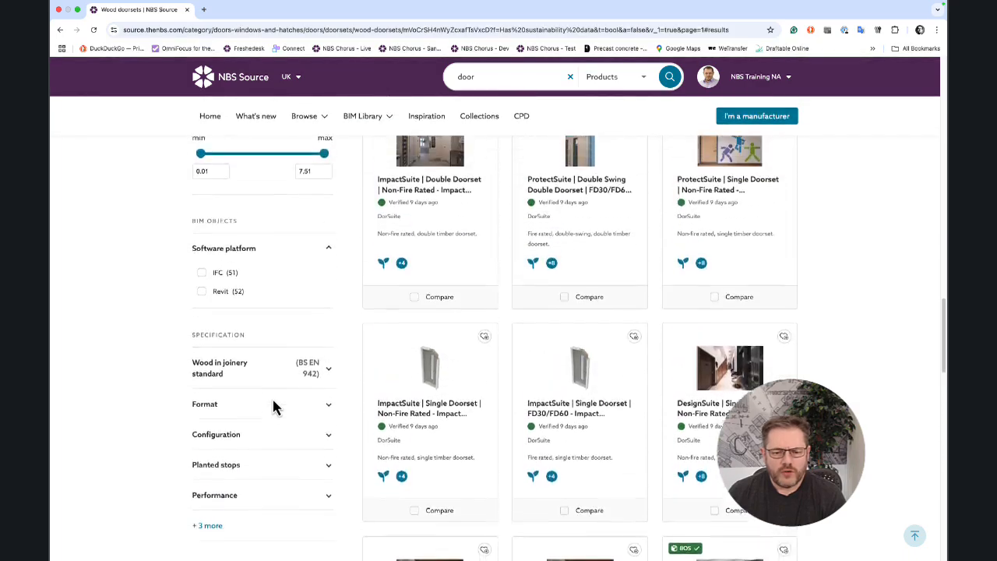
pyautogui.scroll(8, 273, 406)
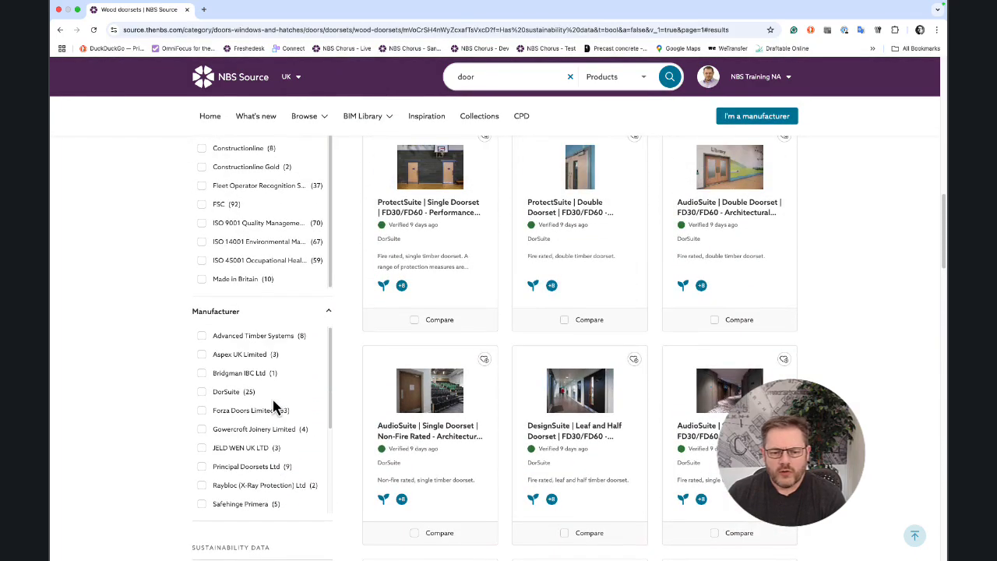
pyautogui.scroll(8, 155, 259)
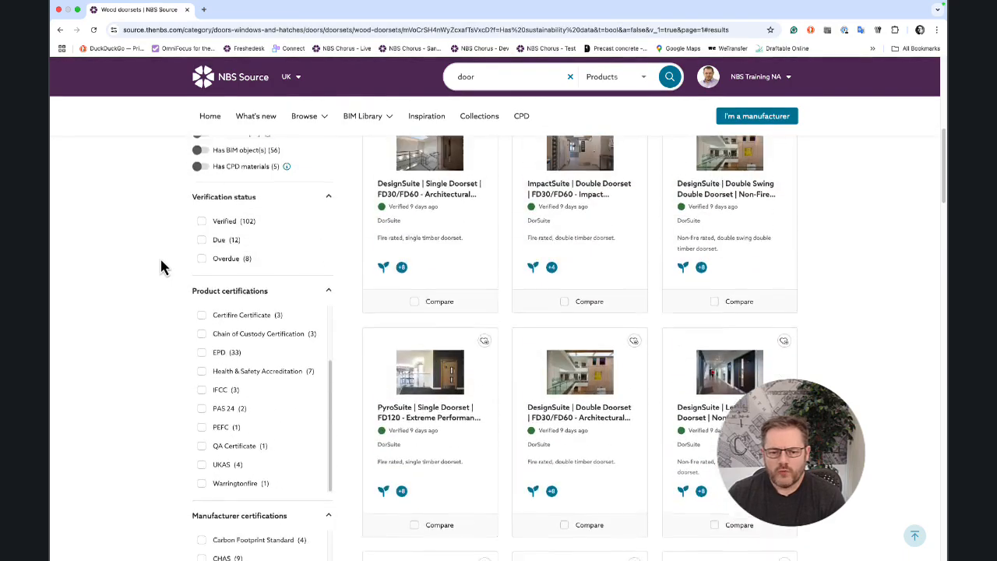
pyautogui.scroll(-1, 162, 267)
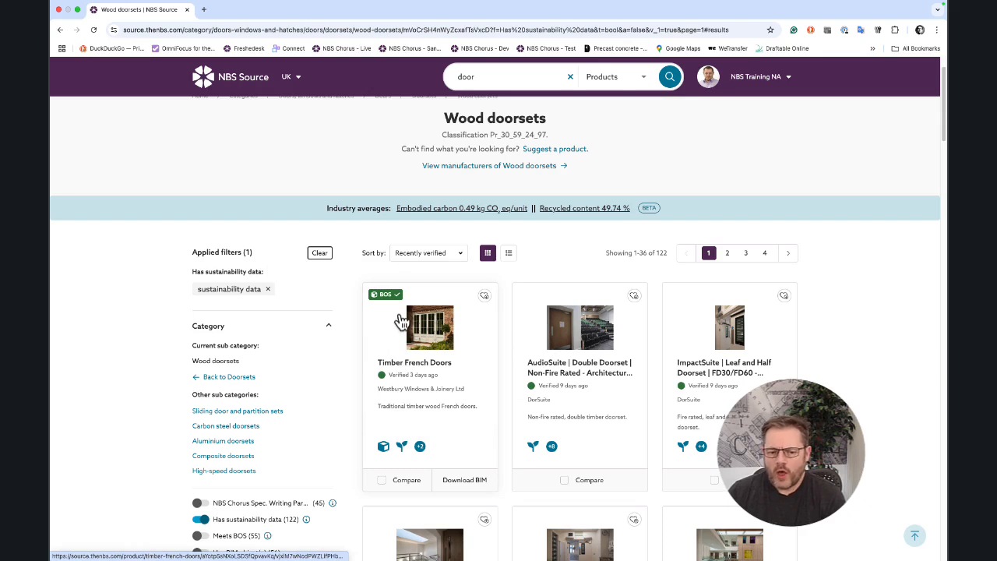
pyautogui.moveTo(384, 304)
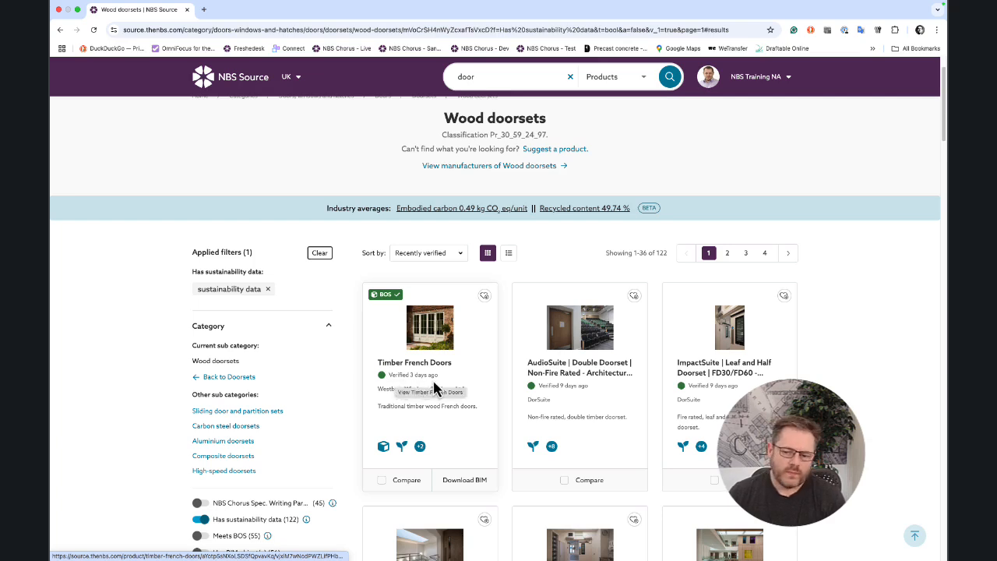
pyautogui.scroll(-2, 448, 398)
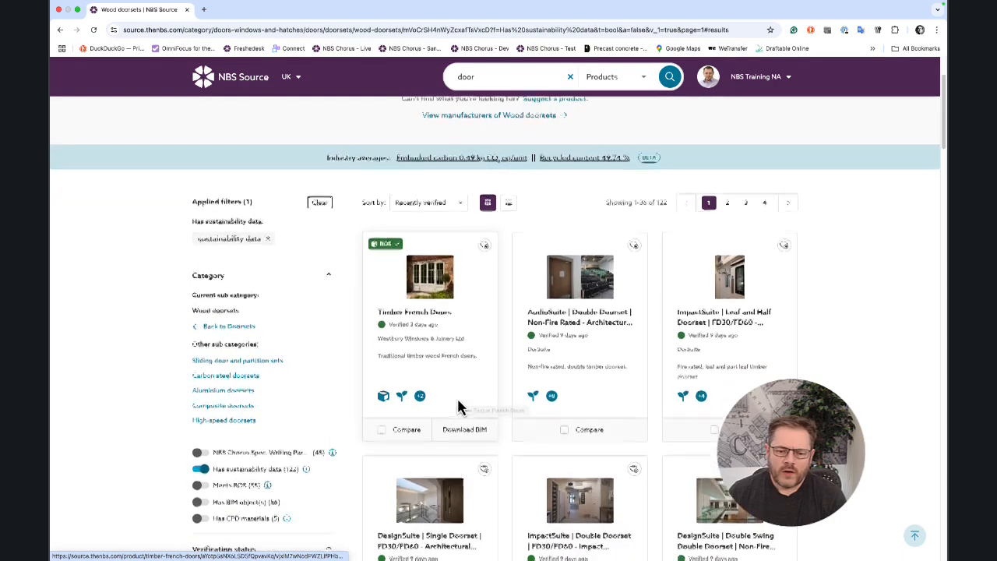
pyautogui.scroll(-1, 460, 407)
pyautogui.moveTo(441, 379)
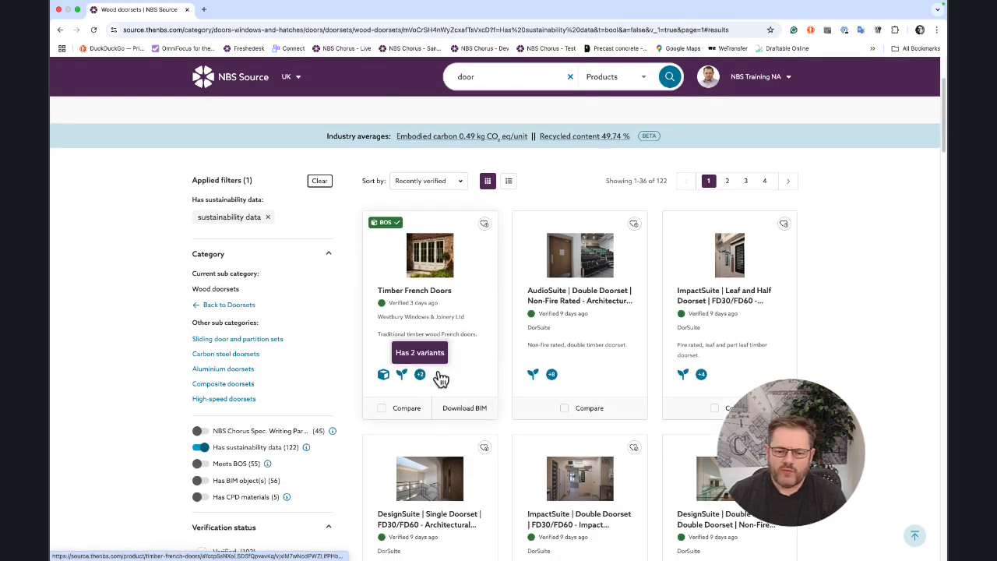
pyautogui.moveTo(388, 382)
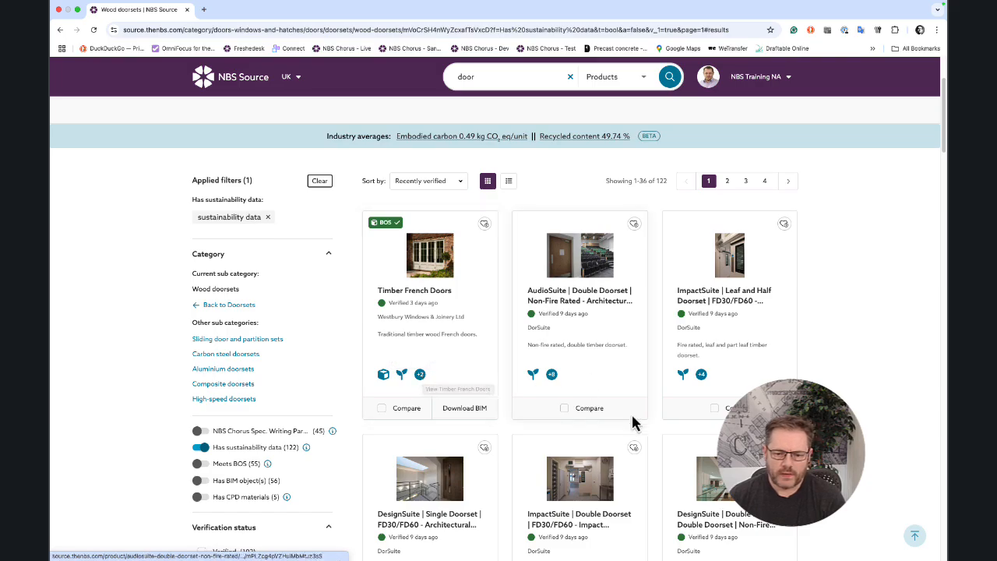
# Look through the wood doorset product cards and return to the start of the results
pyautogui.scroll(-2, 631, 412)
pyautogui.scroll(-5, 631, 423)
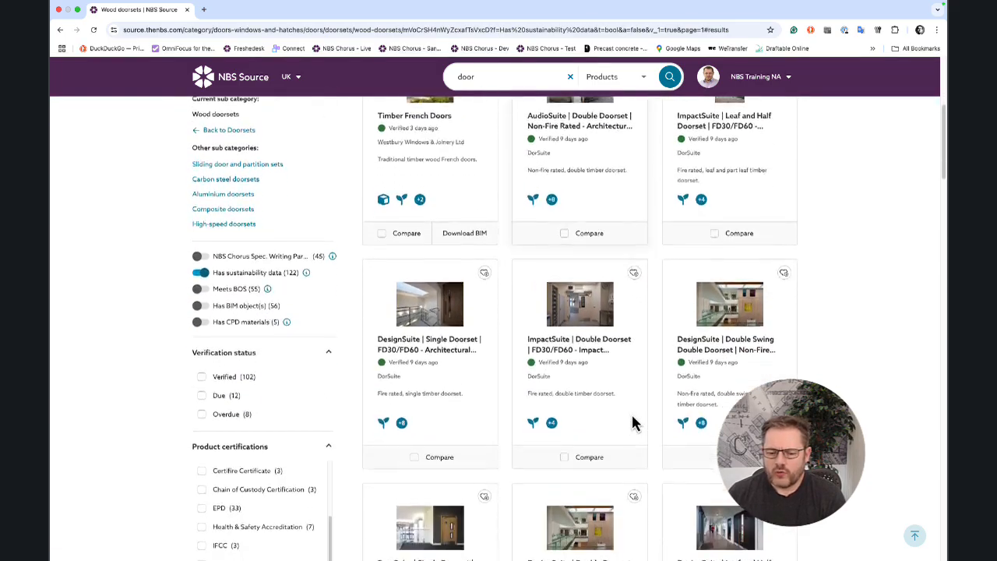
pyautogui.scroll(-6, 636, 421)
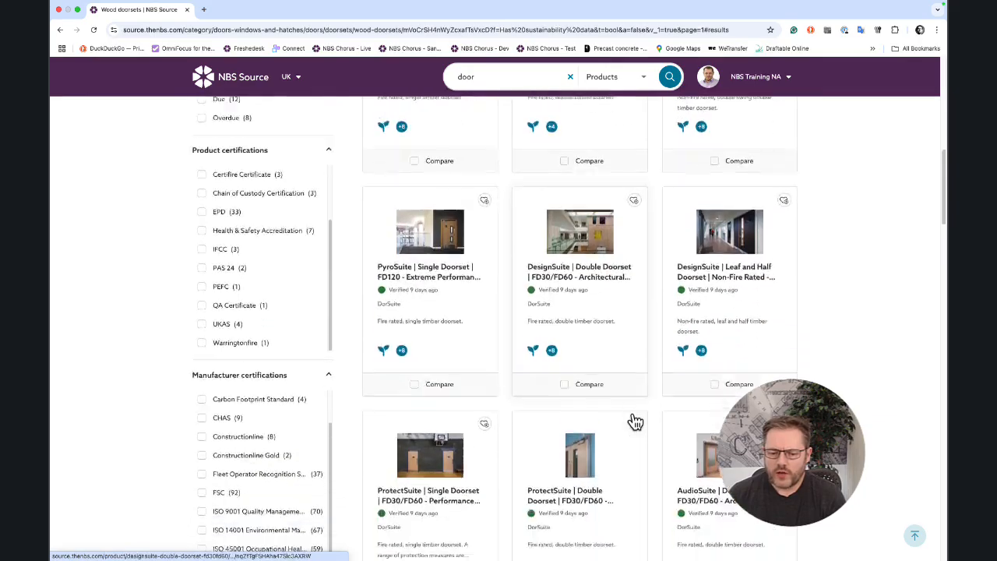
pyautogui.scroll(-7, 636, 421)
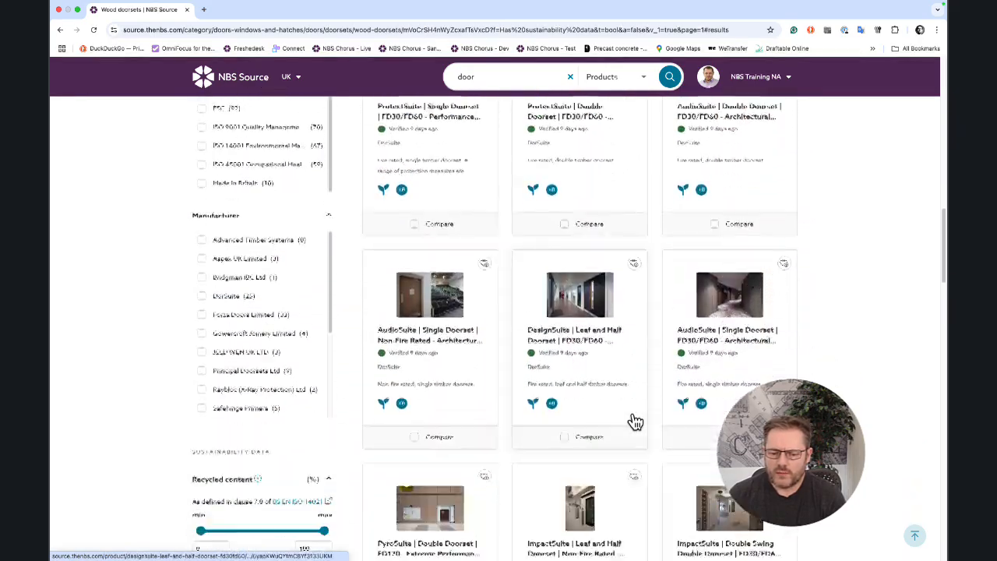
pyautogui.scroll(-6, 636, 422)
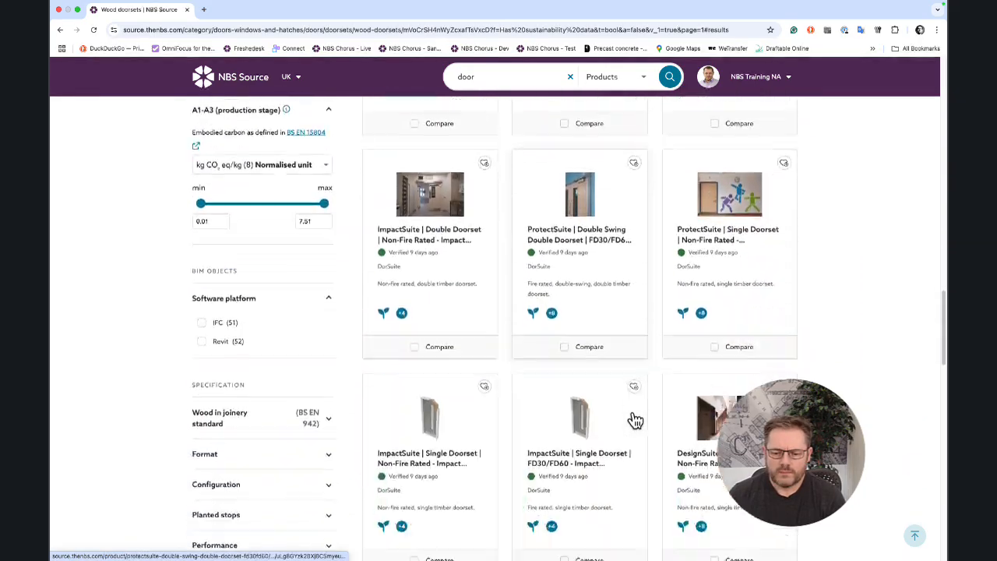
pyautogui.scroll(15, 635, 422)
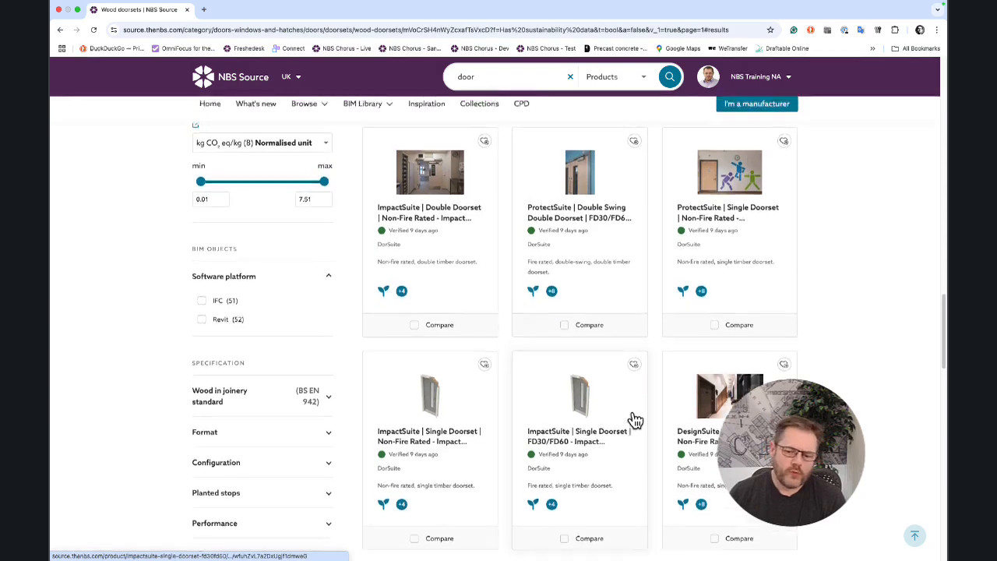
pyautogui.scroll(1, 636, 421)
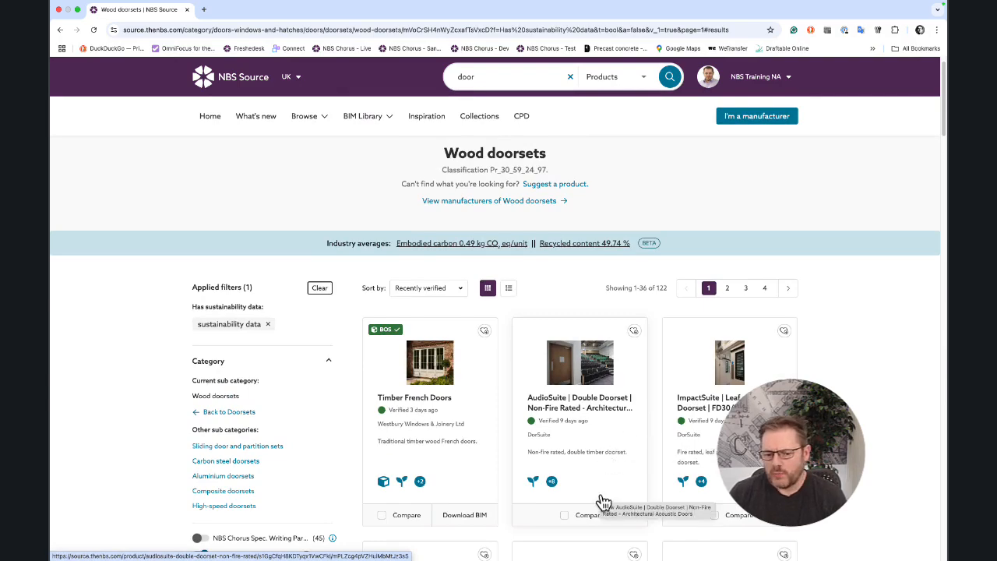
# Add the DesignSuite Single Doorset FD30/FD60 to the product comparison
pyautogui.scroll(-4, 604, 501)
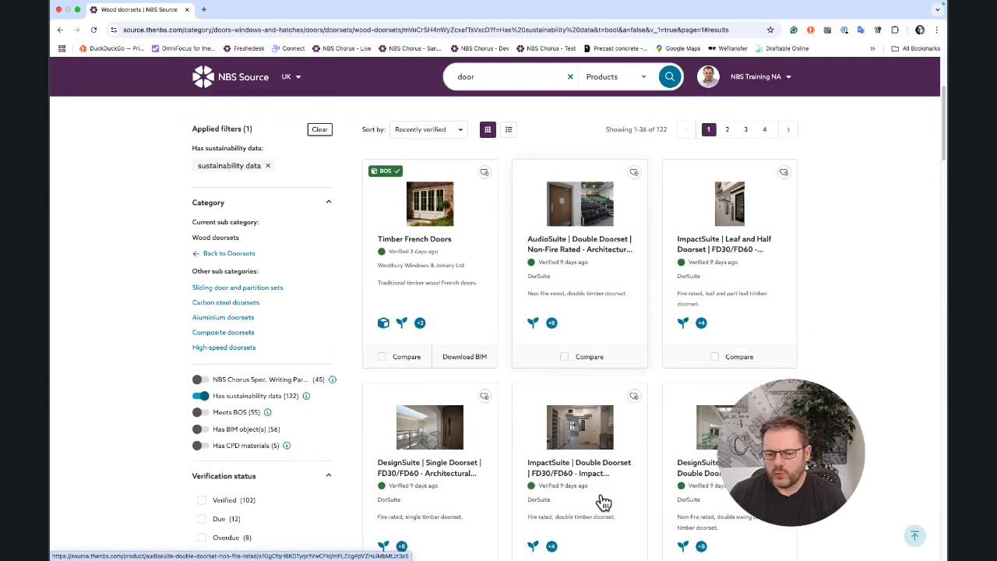
pyautogui.scroll(-2, 604, 502)
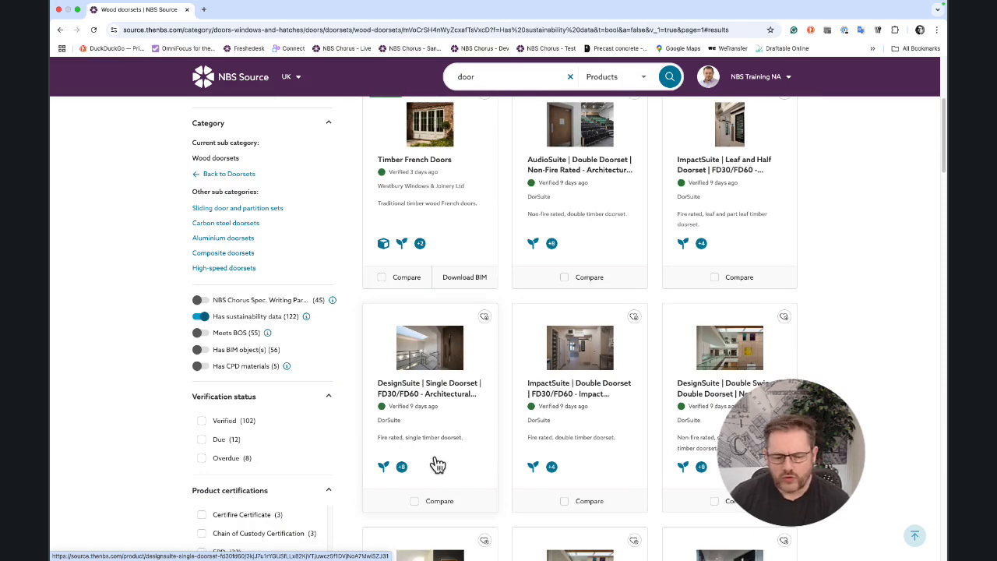
pyautogui.click(416, 504)
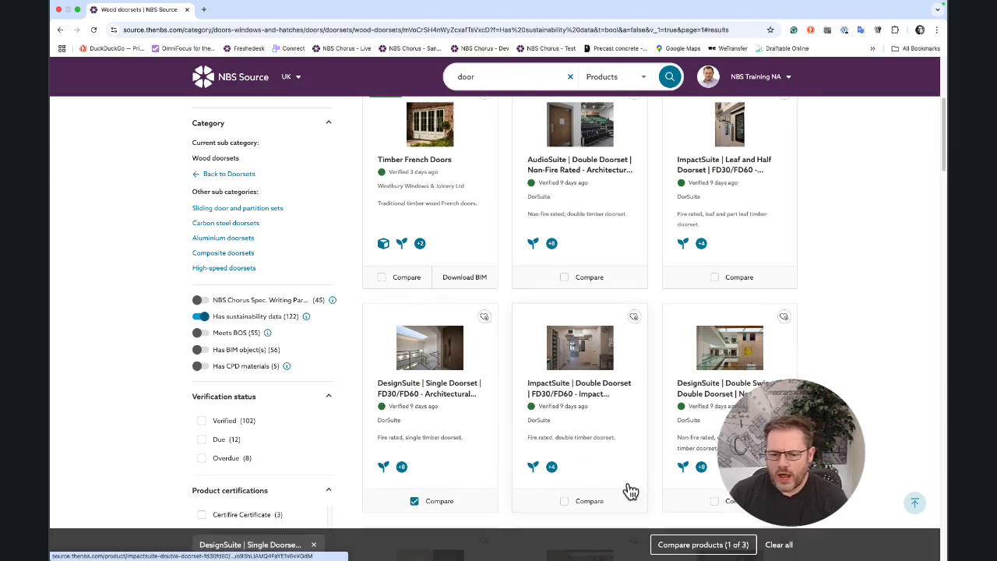
# Add the ProtectSuite Single Doorset FD30/FD60 to the product comparison
pyautogui.scroll(-3, 633, 487)
pyautogui.scroll(-4, 631, 490)
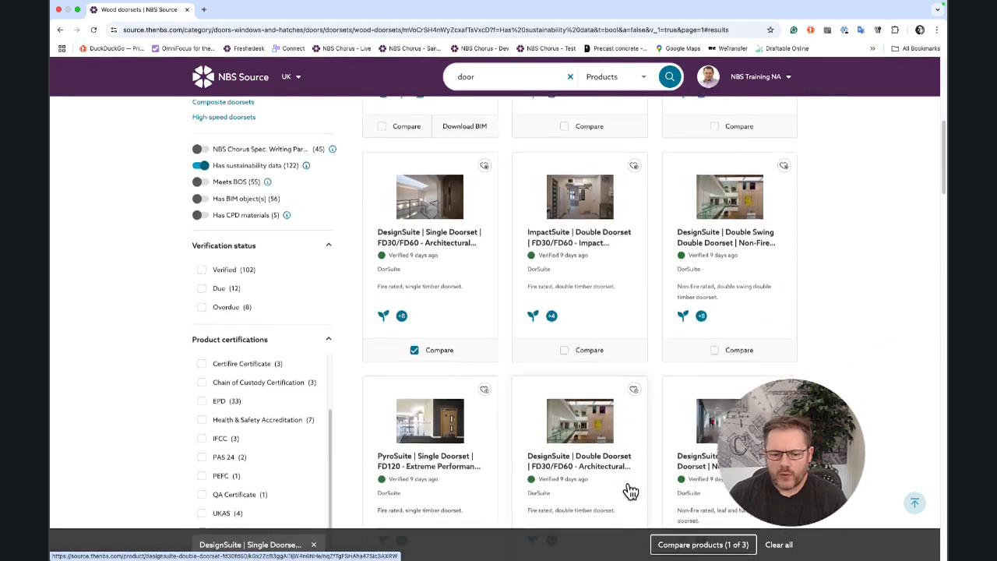
pyautogui.scroll(-6, 631, 490)
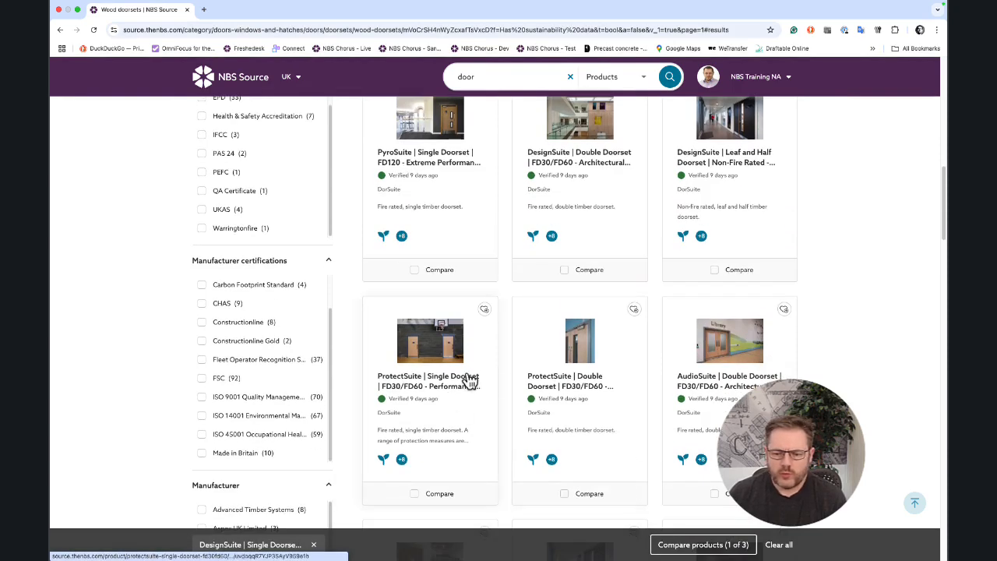
pyautogui.click(414, 494)
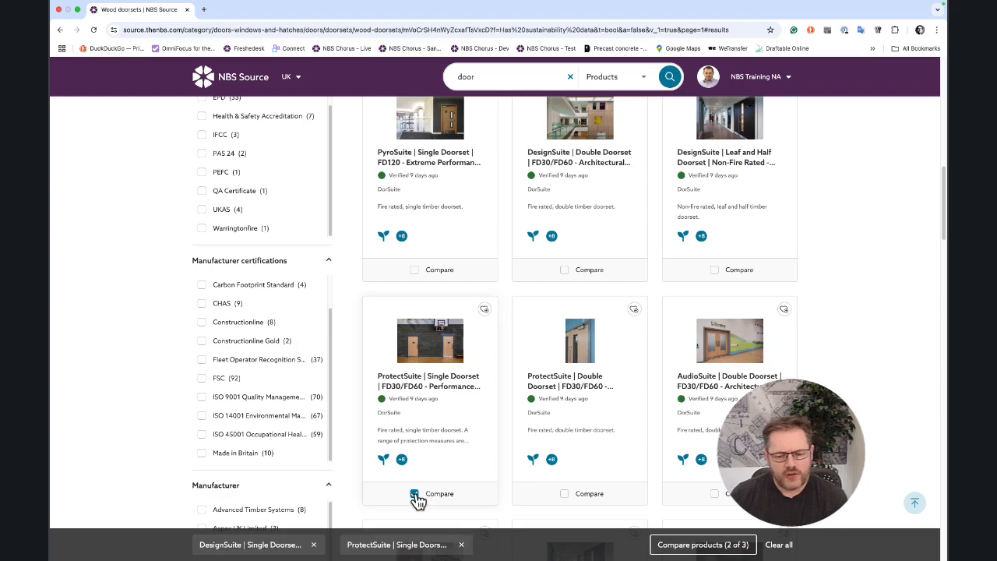
# Add the Shadcore Fire Doorset FD30, FD60 to the product comparison, and remove it from the selection again
pyautogui.scroll(-5, 679, 469)
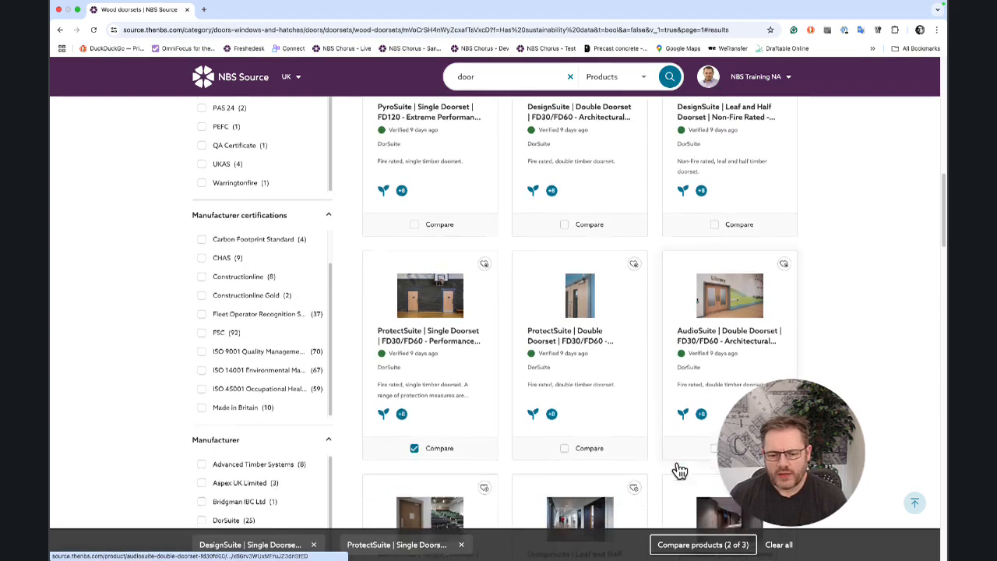
pyautogui.scroll(-4, 679, 470)
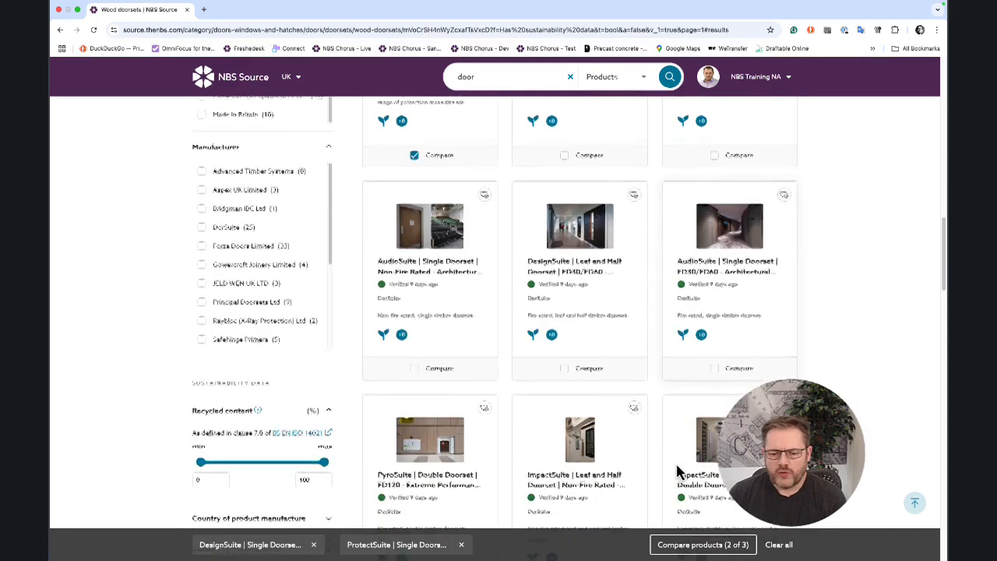
pyautogui.scroll(-4, 680, 471)
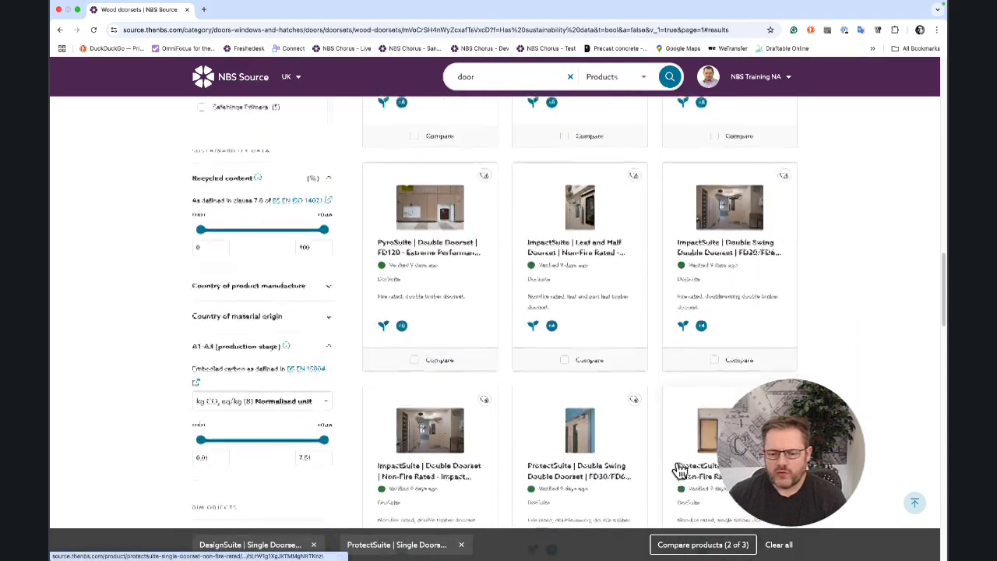
pyautogui.scroll(-8, 680, 471)
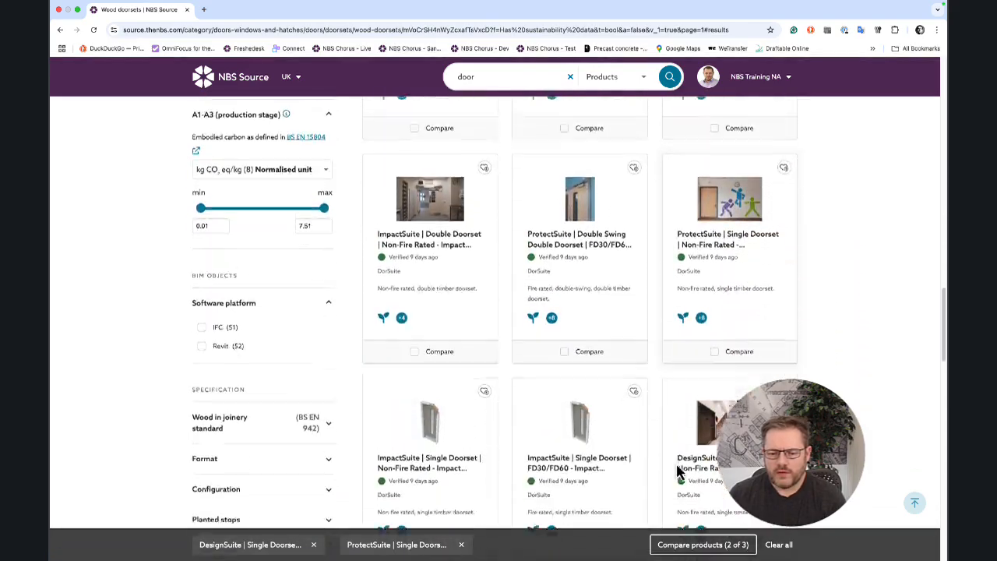
pyautogui.scroll(-10, 678, 470)
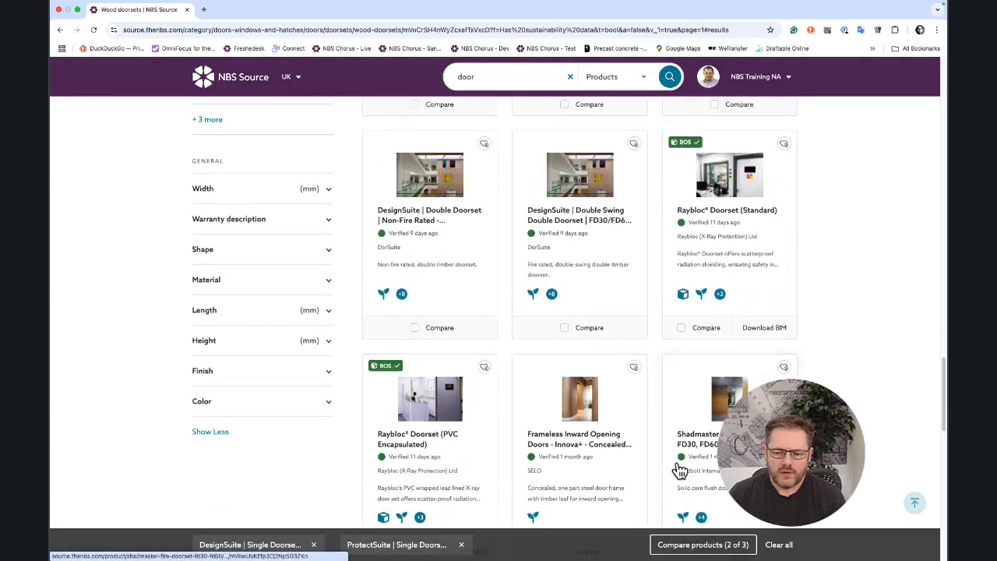
pyautogui.scroll(-3, 681, 470)
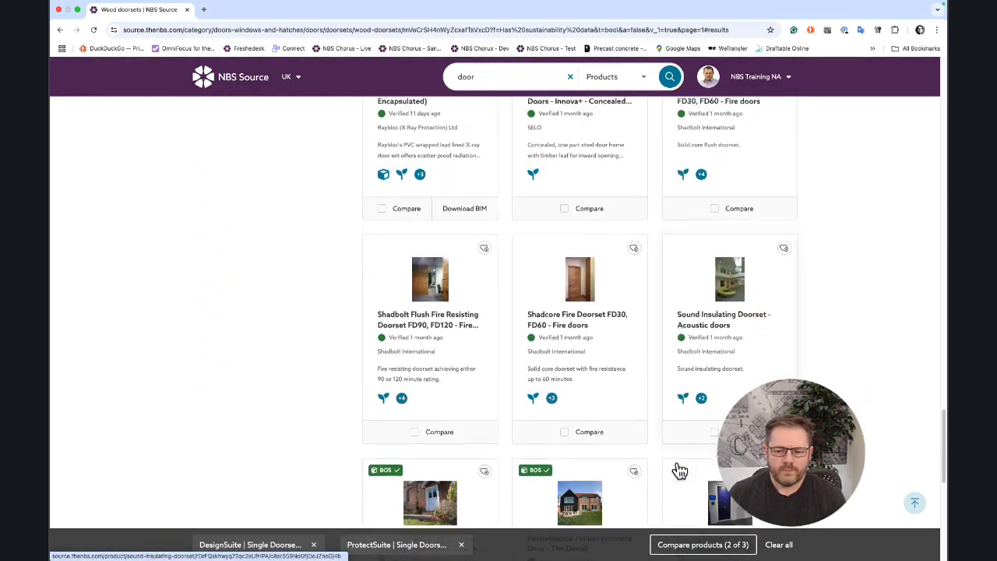
pyautogui.scroll(-1, 639, 367)
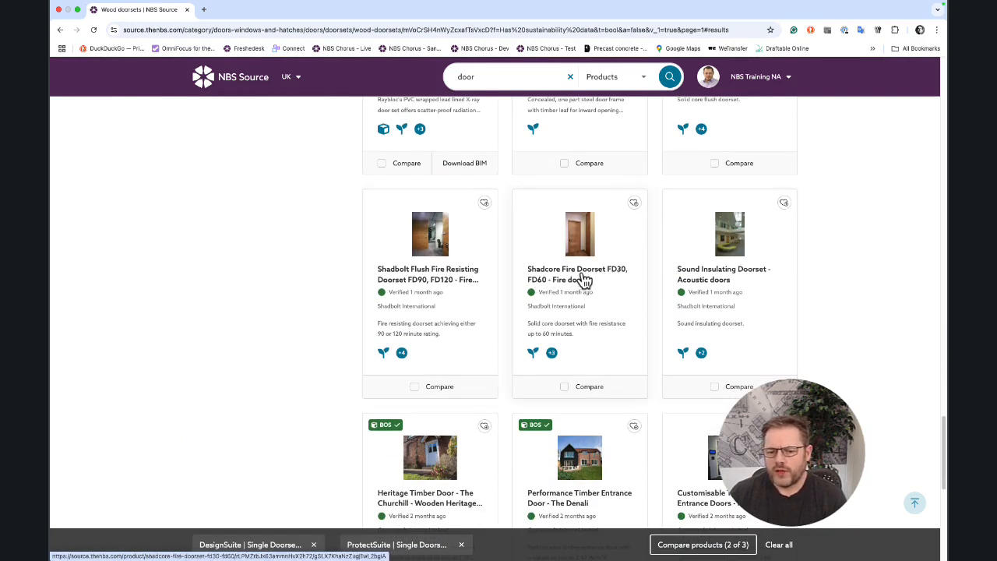
pyautogui.click(566, 388)
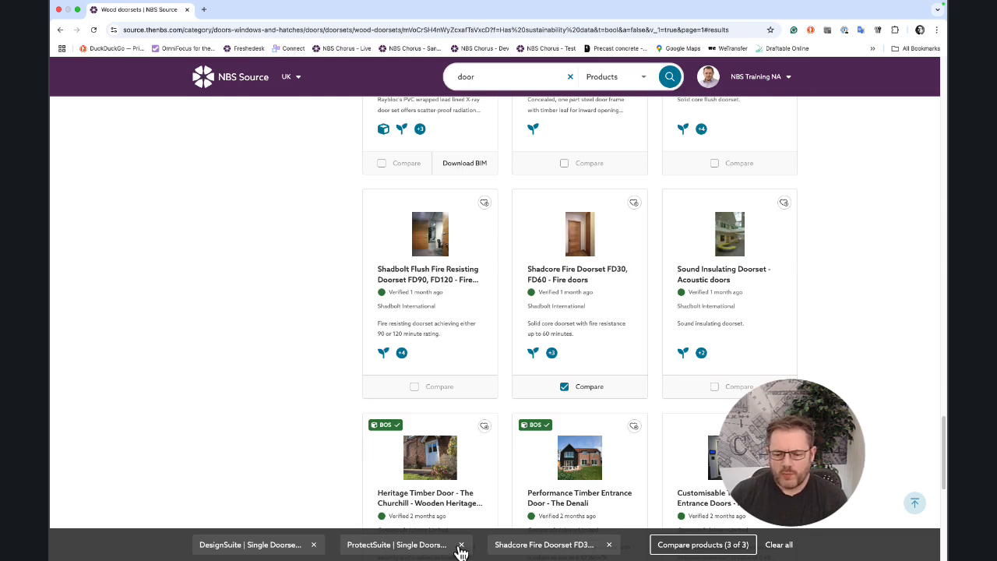
pyautogui.click(611, 546)
# Go to page 2 of the wood doorset results and add the FD30 Single Door Flush Frame - Vision Panel 4 to the comparison
pyautogui.scroll(-5, 630, 465)
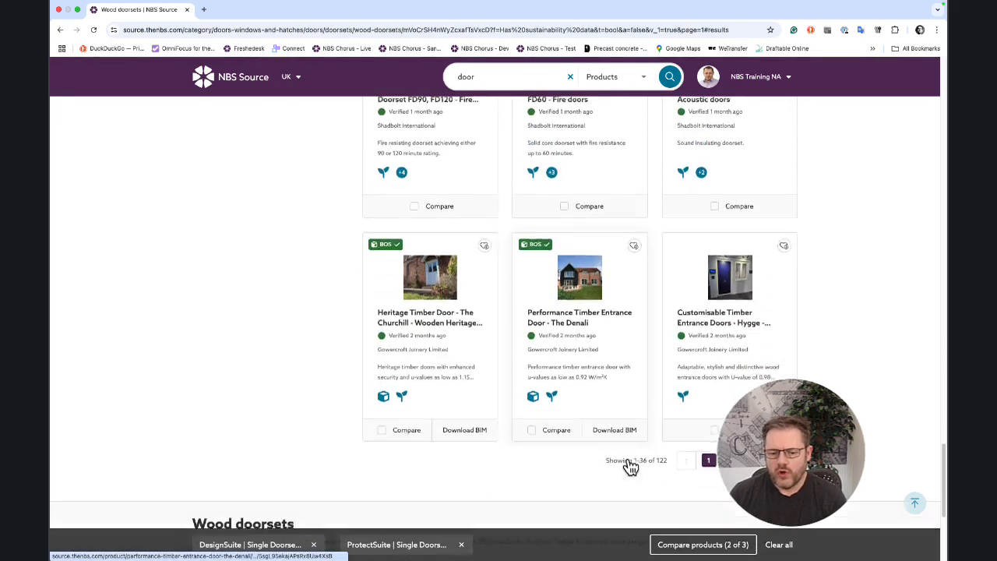
pyautogui.scroll(-2, 630, 466)
pyautogui.click(728, 384)
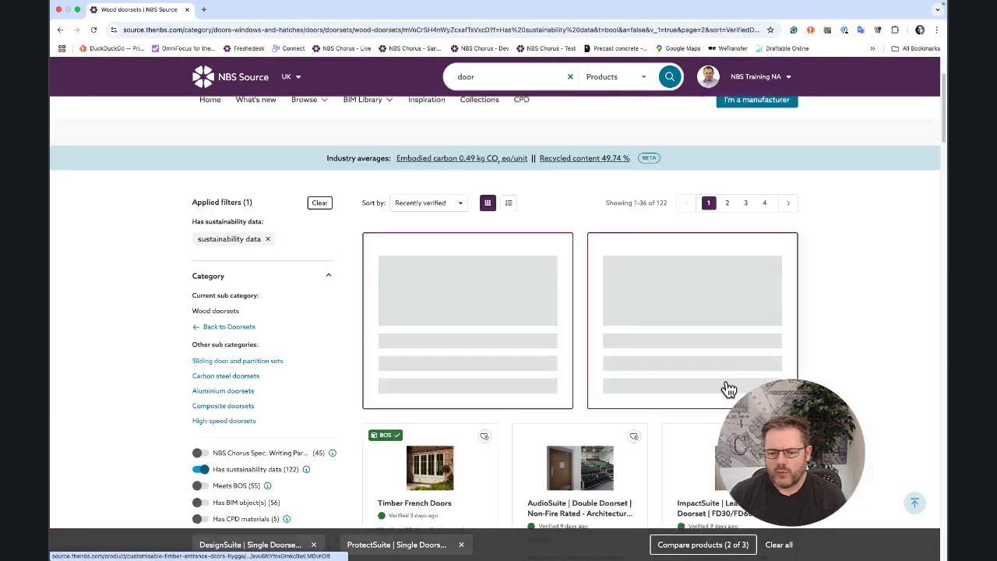
pyautogui.scroll(-1, 697, 471)
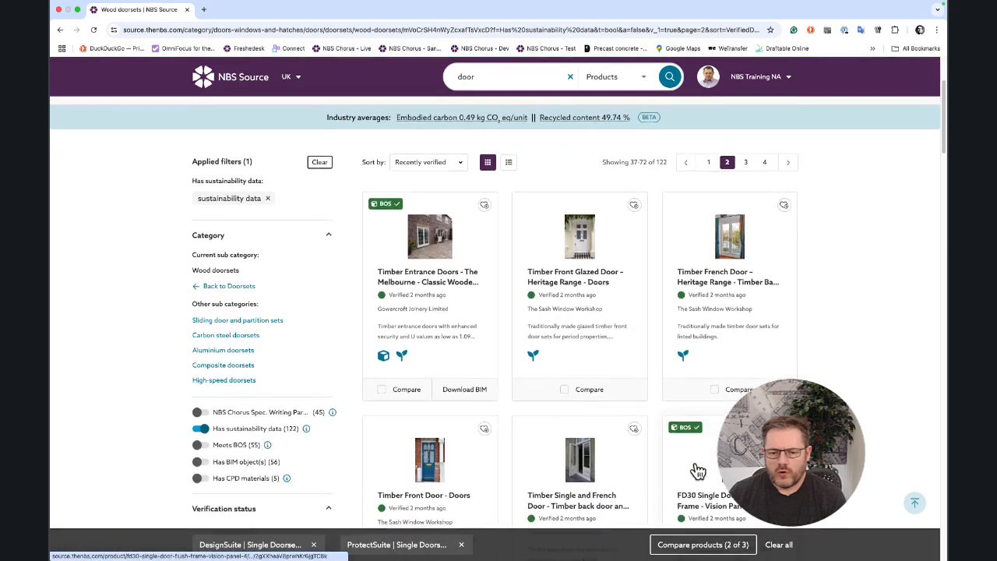
pyautogui.scroll(-5, 697, 471)
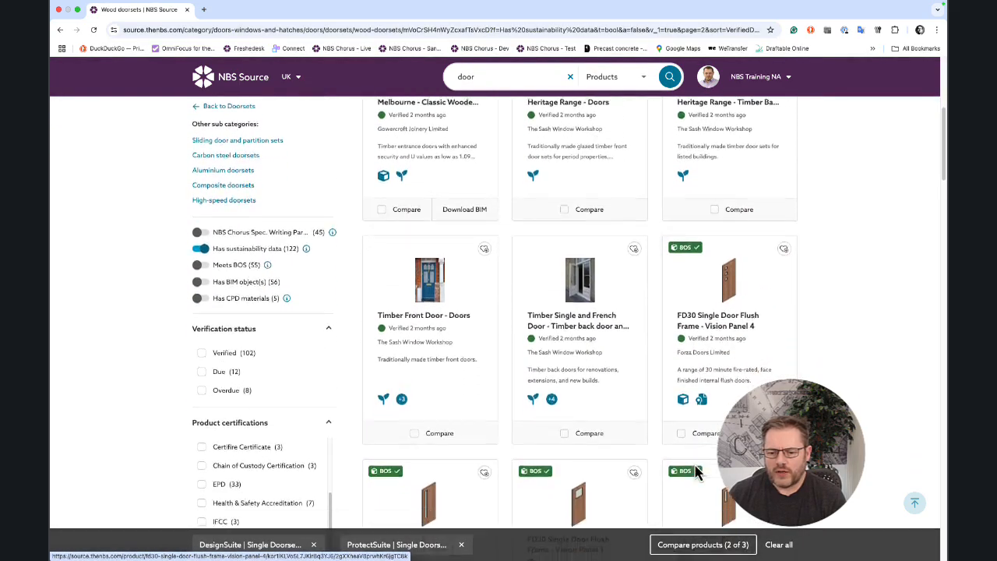
pyautogui.scroll(-1, 696, 471)
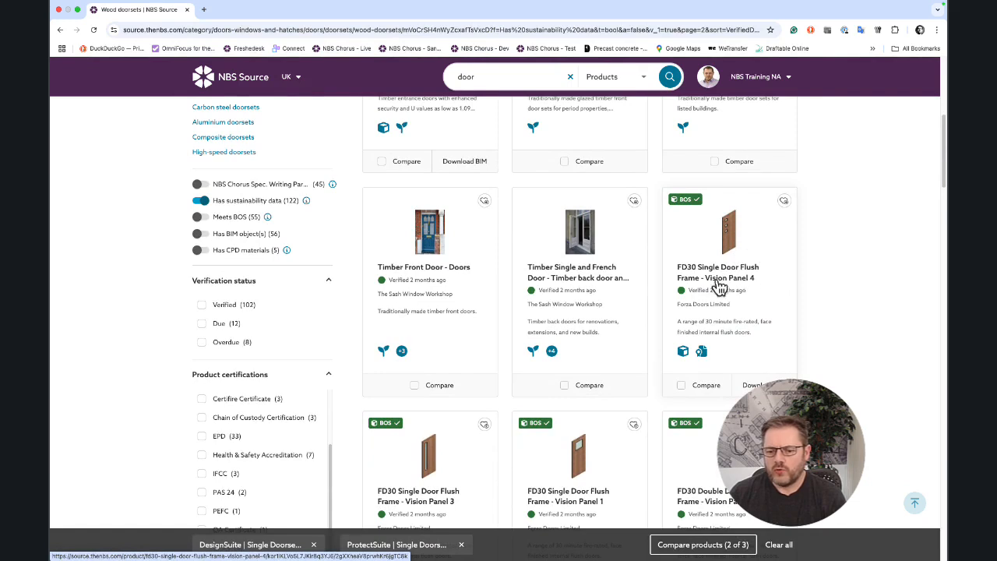
pyautogui.click(682, 385)
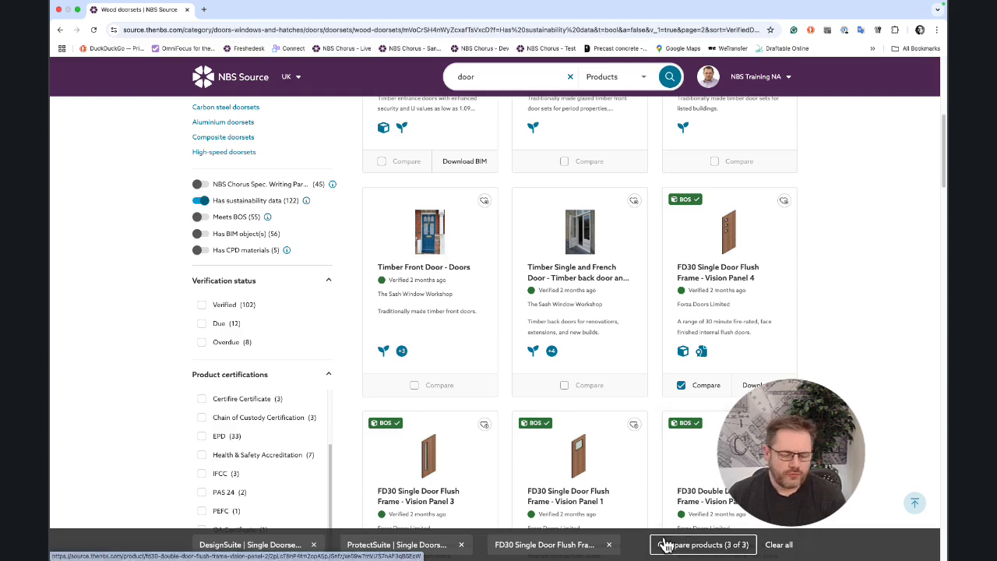
# Open the comparison of the three selected products and set the DesignSuite doorset's variant to Primed
pyautogui.click(701, 545)
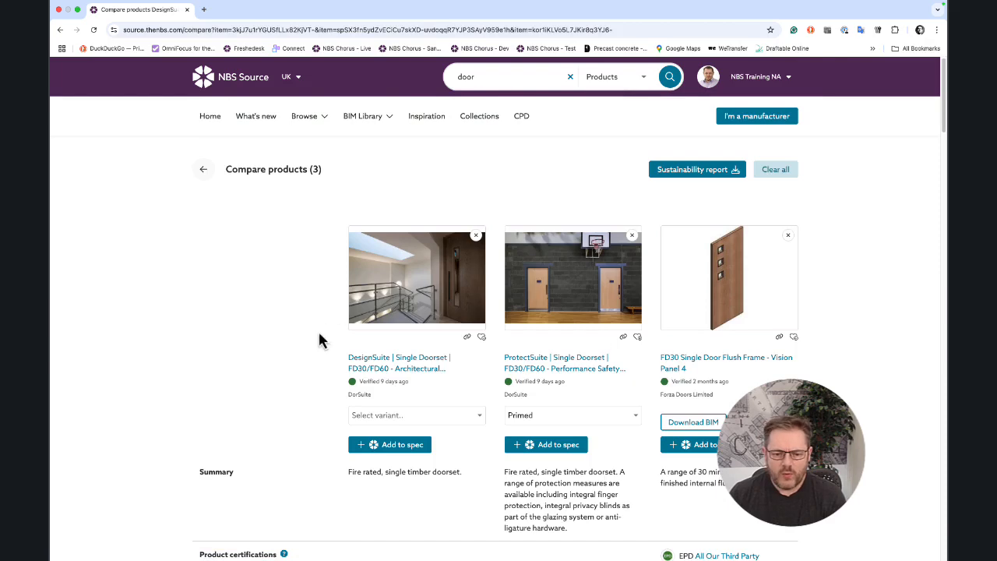
pyautogui.scroll(-1, 663, 472)
pyautogui.scroll(-4, 663, 472)
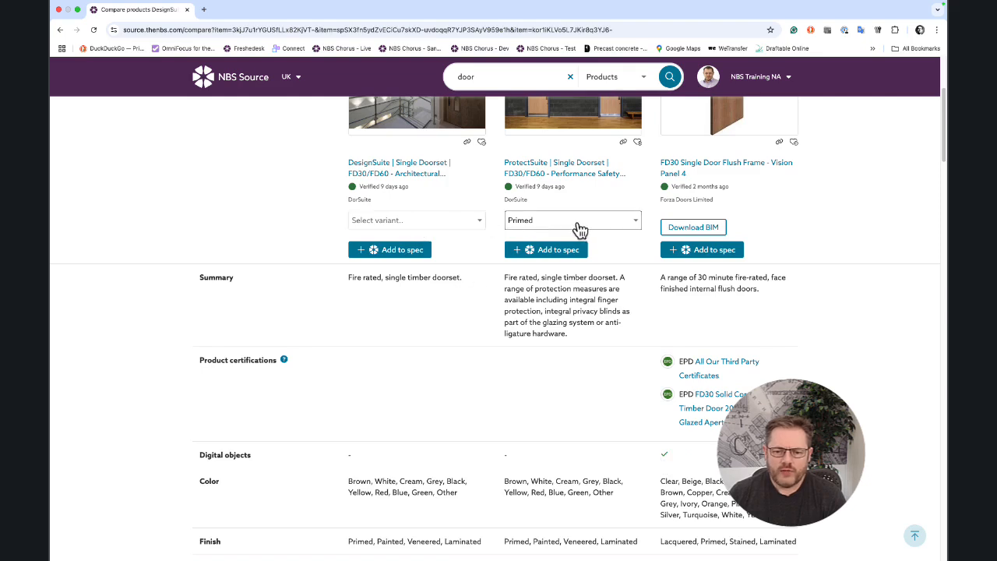
pyautogui.click(473, 224)
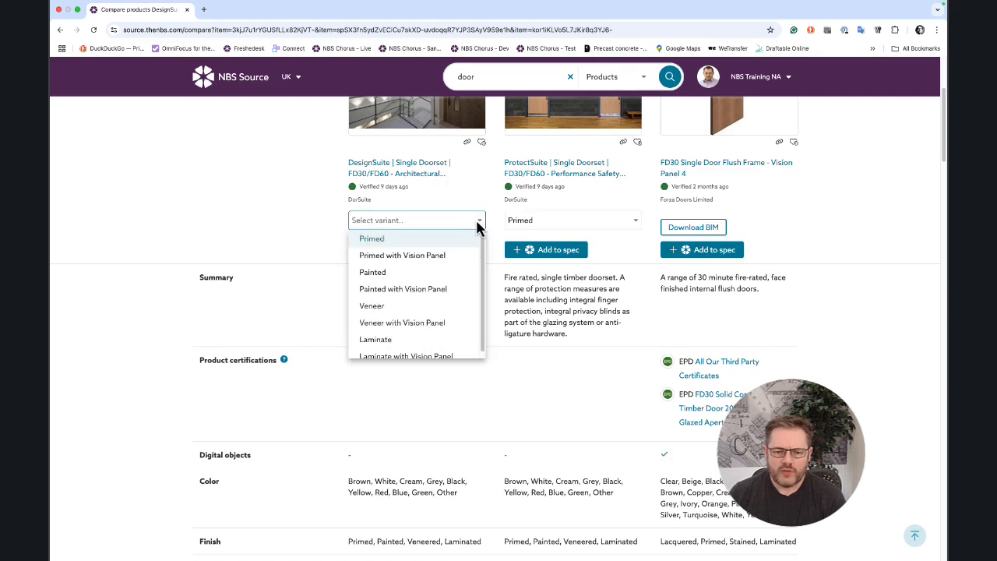
pyautogui.click(374, 238)
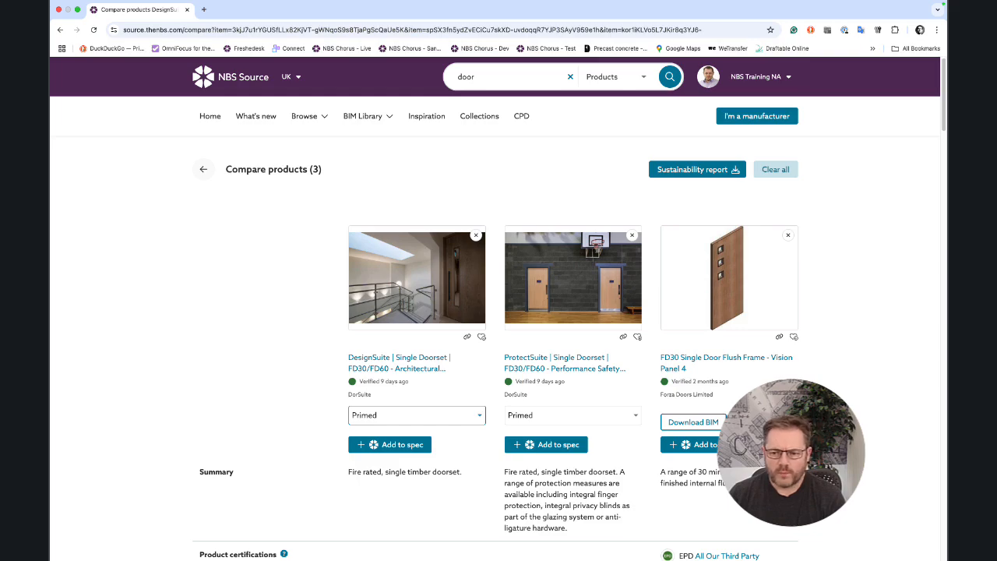
# Examine the three doorsets' certifications, digital objects, dimensions, warranty, specification and performance rows side by side, and return to the start of the comparison
pyautogui.scroll(-5, 498, 312)
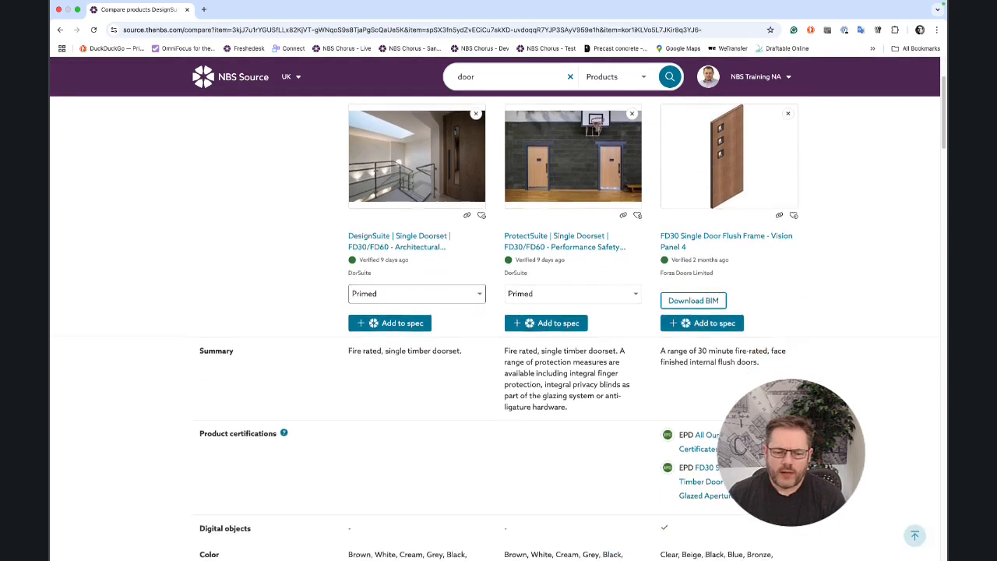
pyautogui.scroll(-1, 499, 311)
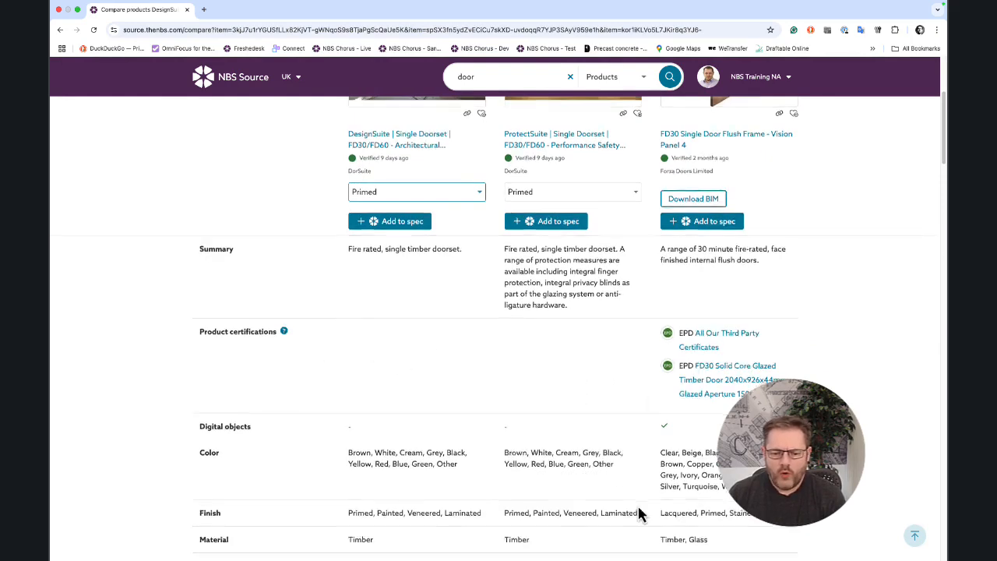
pyautogui.scroll(-3, 637, 503)
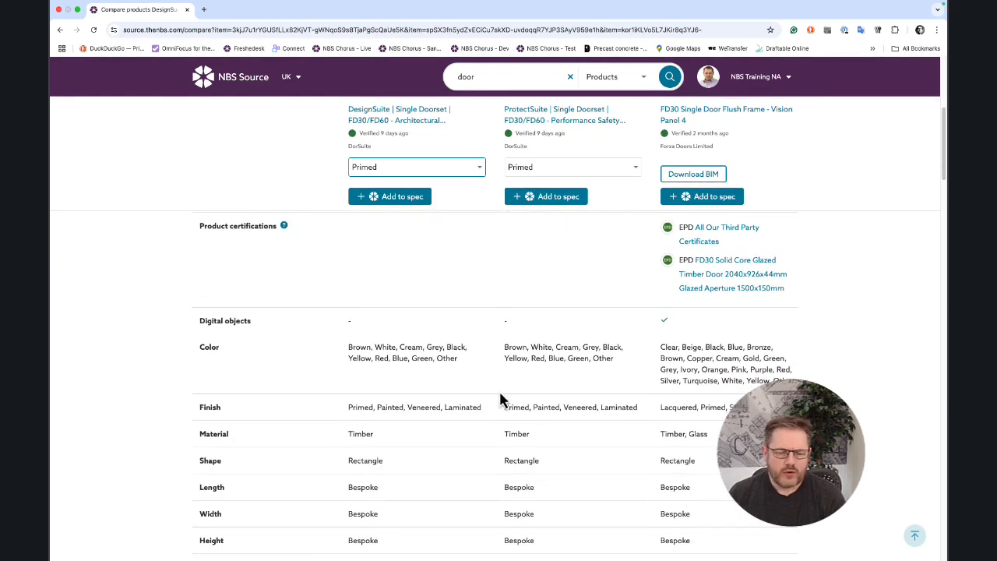
pyautogui.scroll(1, 499, 397)
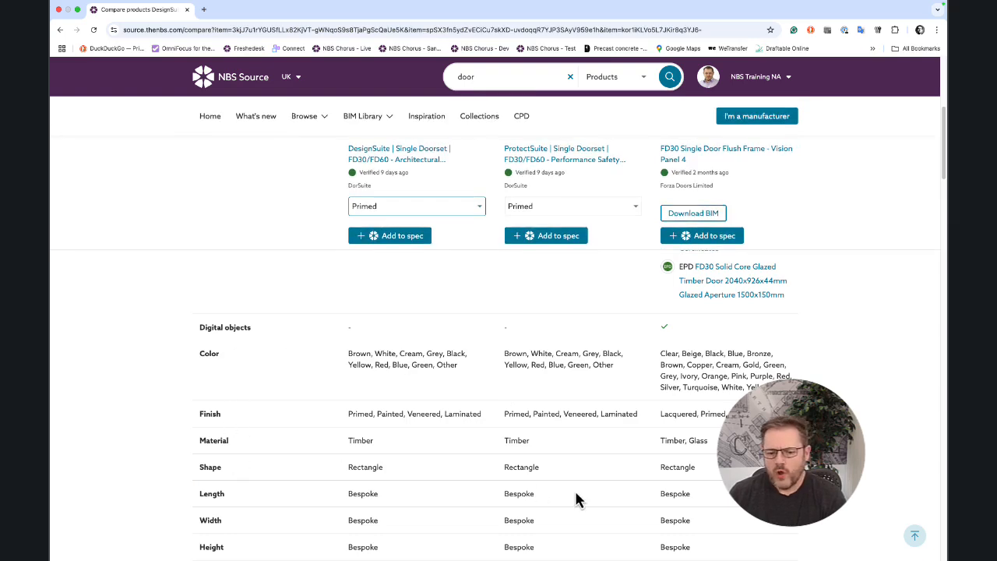
pyautogui.scroll(-3, 577, 498)
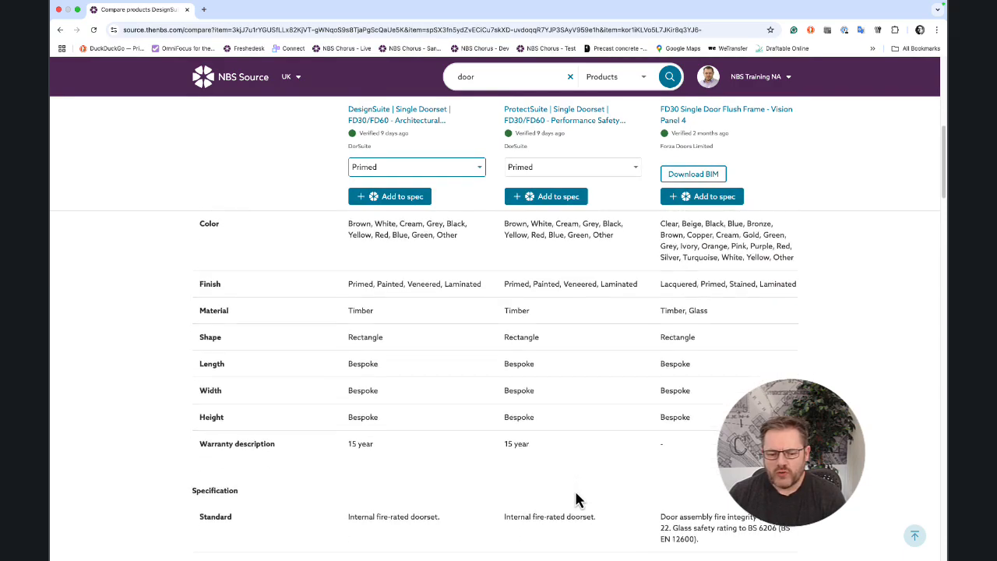
pyautogui.scroll(-6, 577, 498)
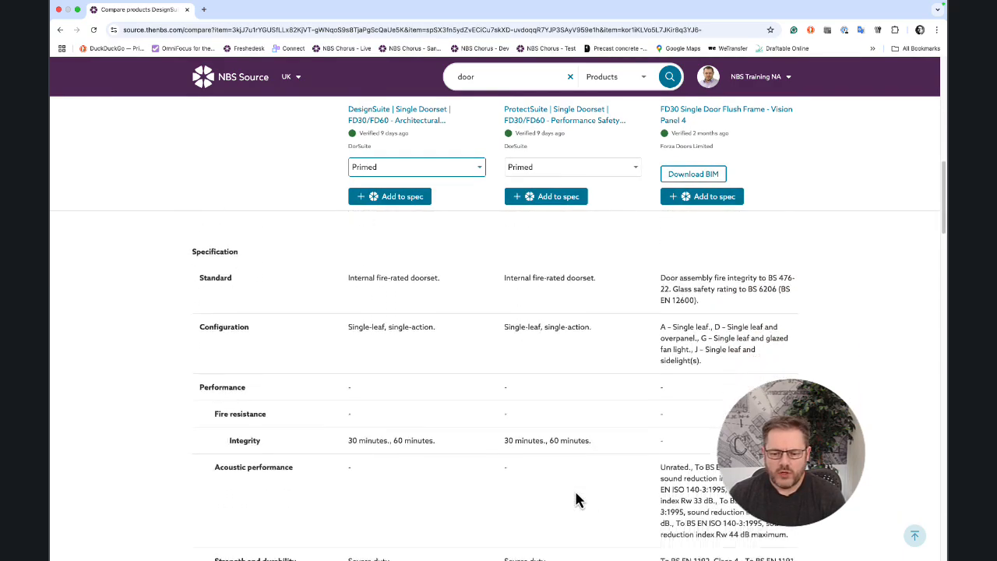
pyautogui.scroll(-6, 577, 498)
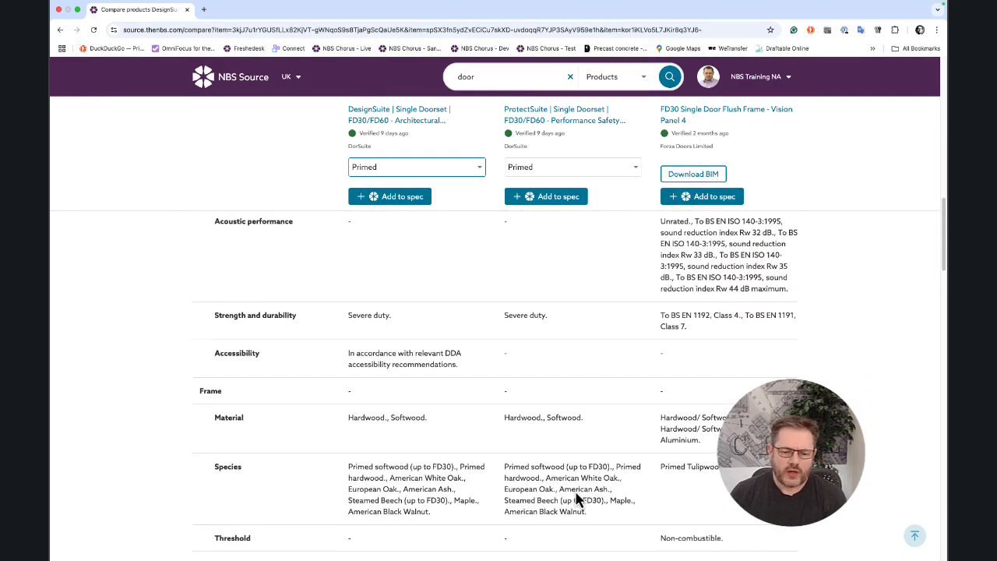
pyautogui.scroll(-1, 577, 499)
pyautogui.scroll(-8, 575, 489)
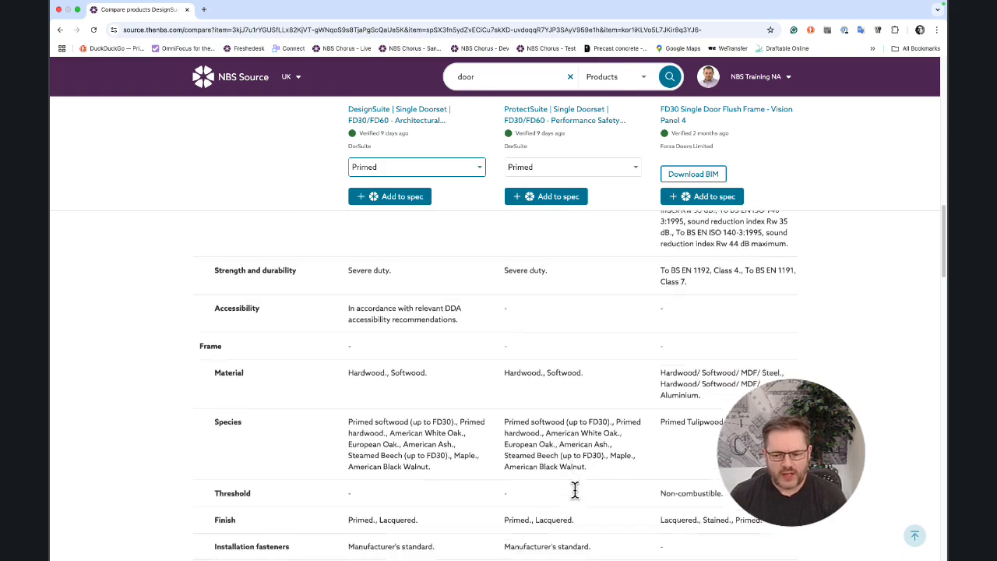
pyautogui.scroll(-8, 575, 490)
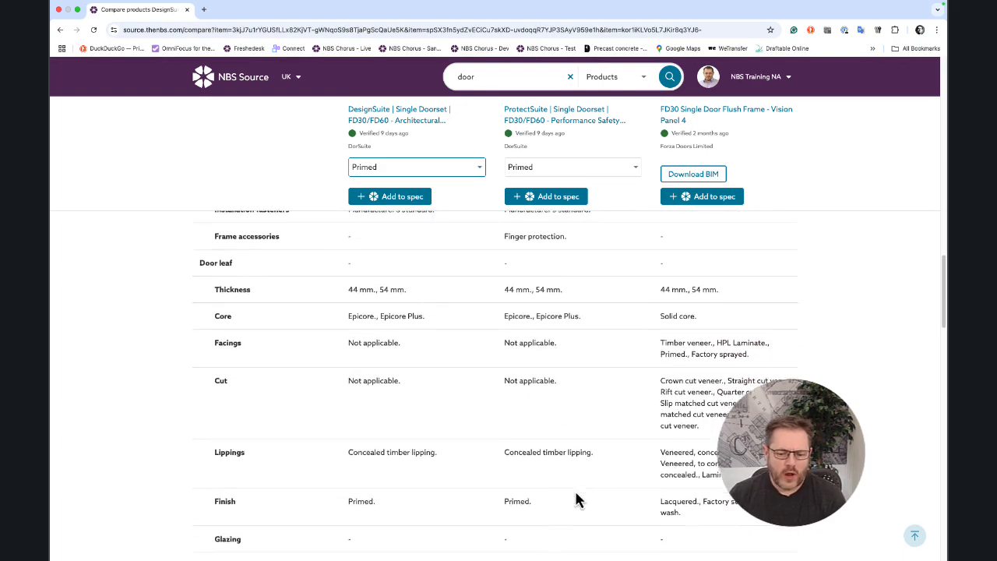
pyautogui.scroll(-6, 576, 498)
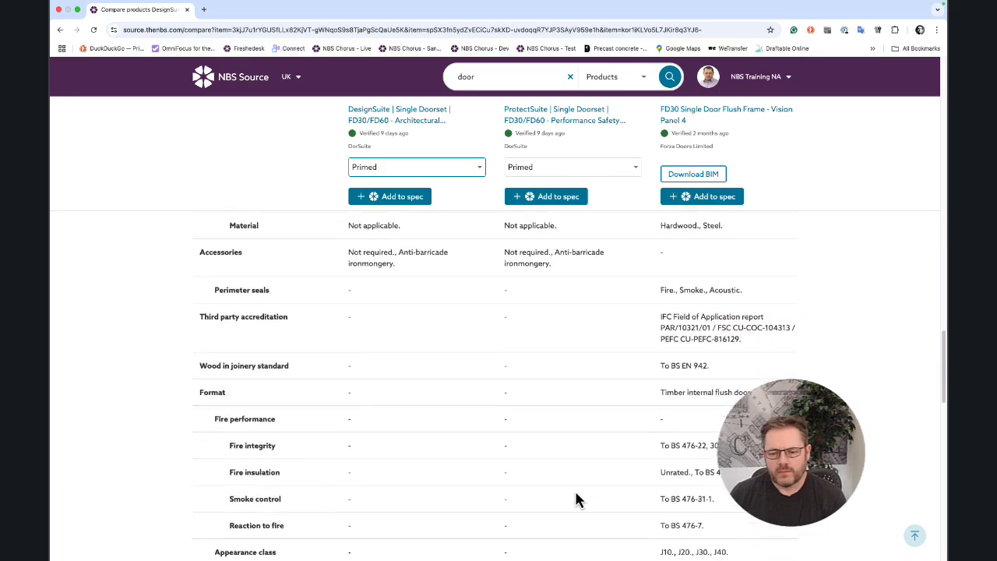
pyautogui.scroll(20, 576, 499)
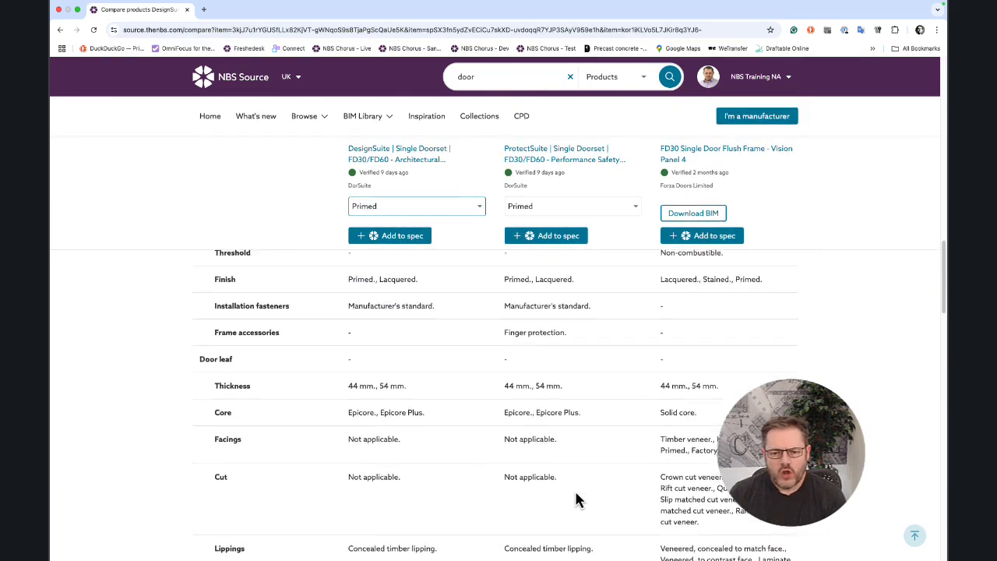
pyautogui.scroll(12, 577, 497)
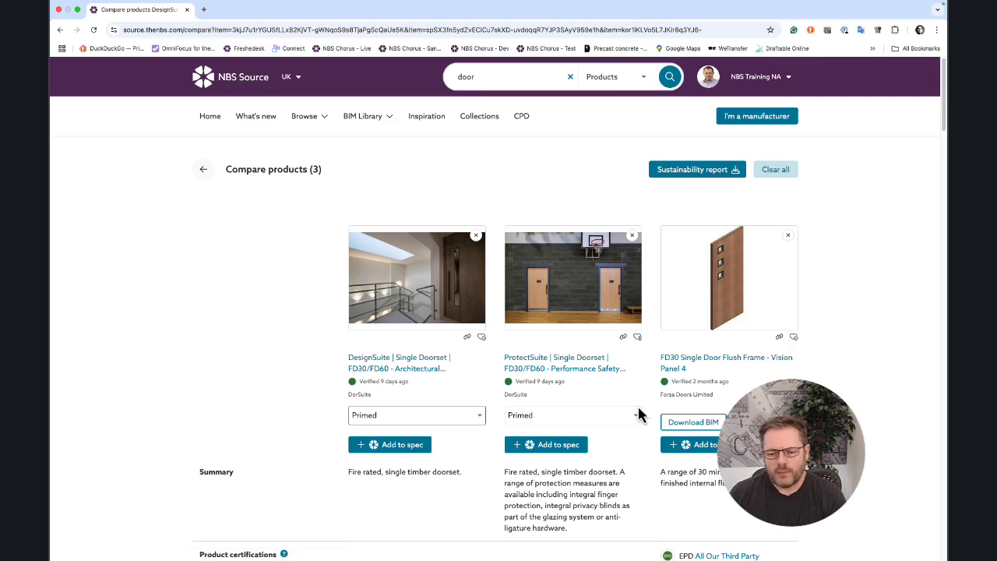
# Download the compared products' sustainability report, and switch to Excel to look through the products and variants in the 2025-05-07 report workbook
pyautogui.click(701, 177)
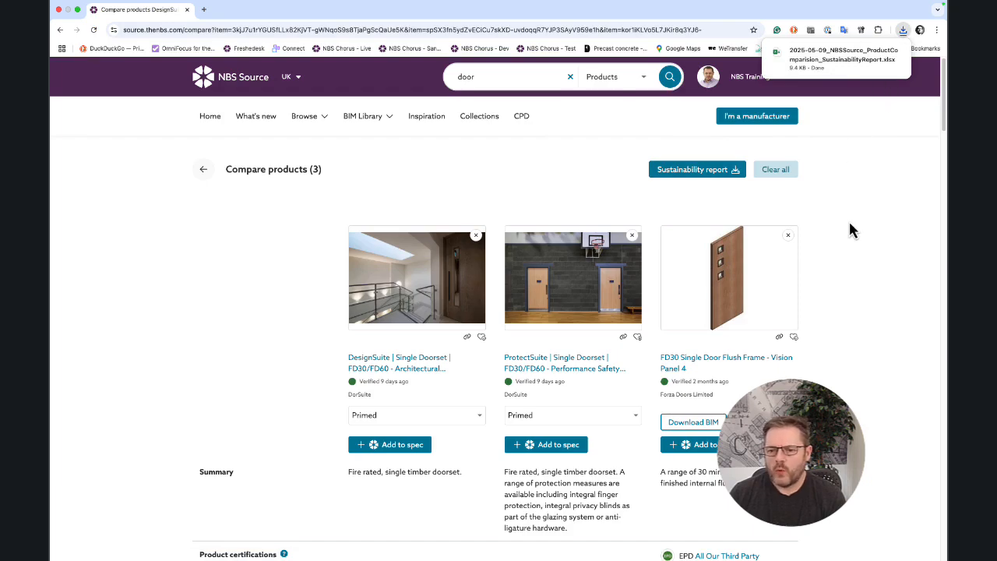
pyautogui.hscroll(3, 848, 219)
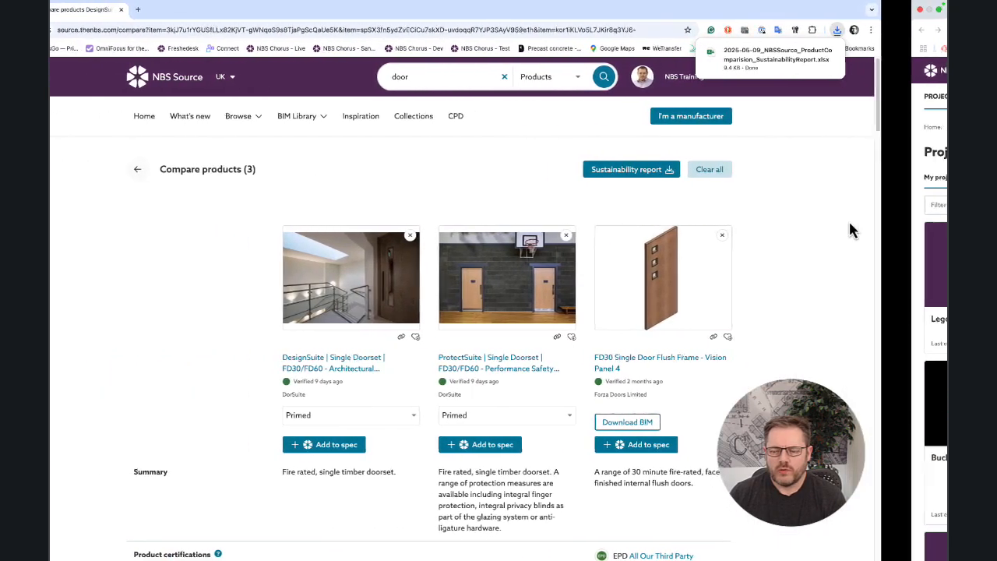
pyautogui.hscroll(3, 852, 230)
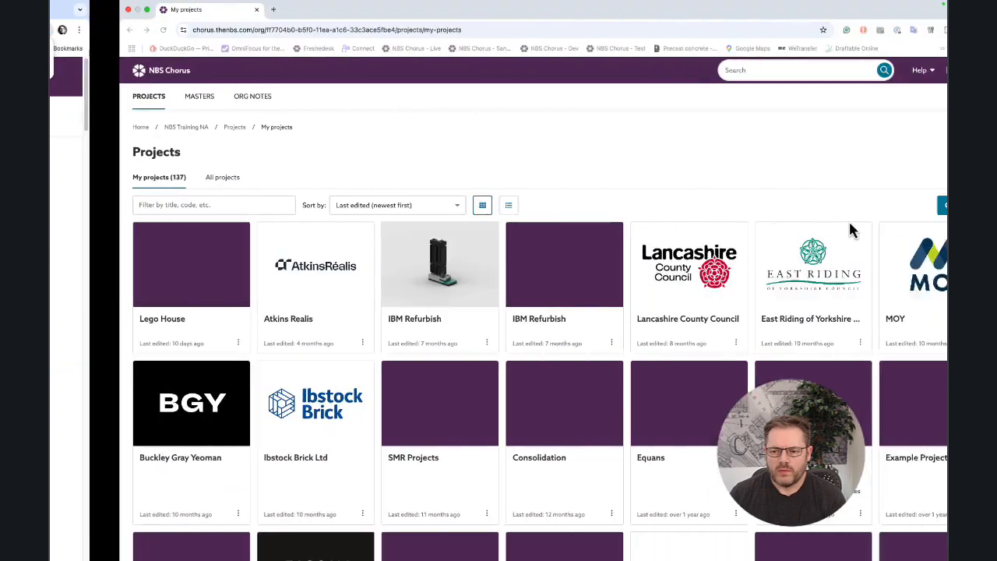
pyautogui.hscroll(3, 848, 219)
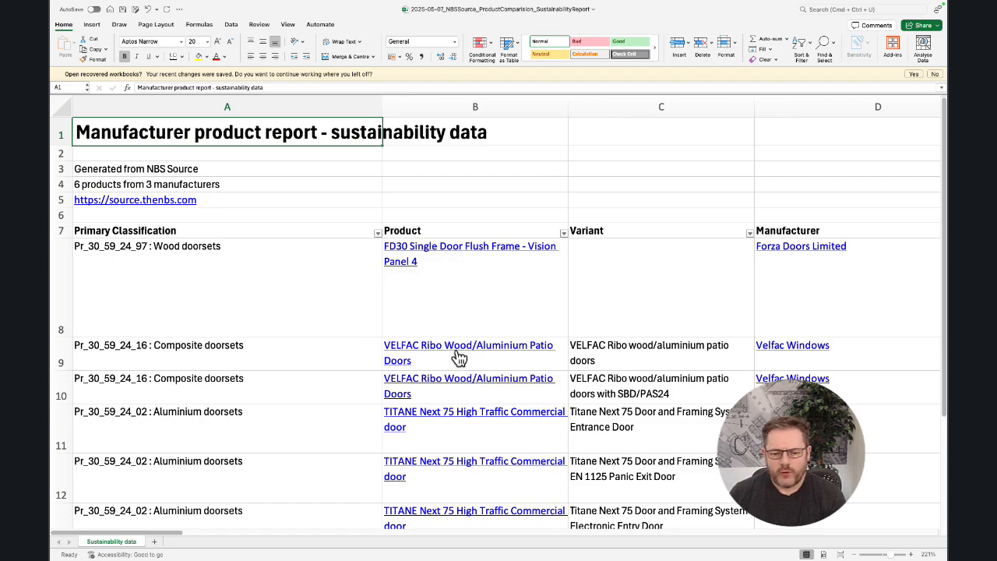
pyautogui.scroll(-3, 458, 357)
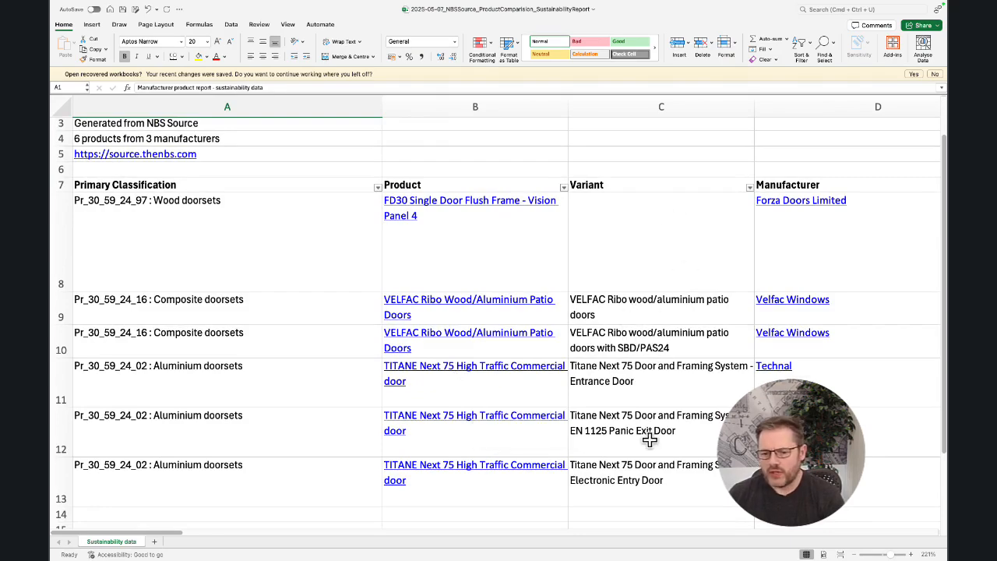
# Look through the report's manufacturer, verification date, summary, sustainability certification, EPD, redlist materials and country of origin columns
pyautogui.hscroll(8, 650, 440)
pyautogui.scroll(2, 650, 439)
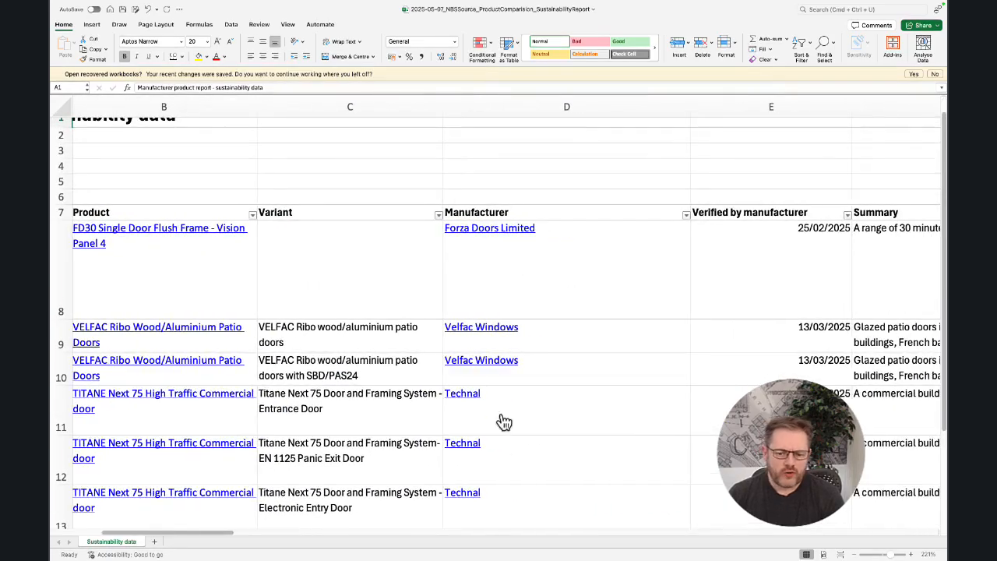
pyautogui.hscroll(5, 663, 396)
pyautogui.scroll(1, 665, 396)
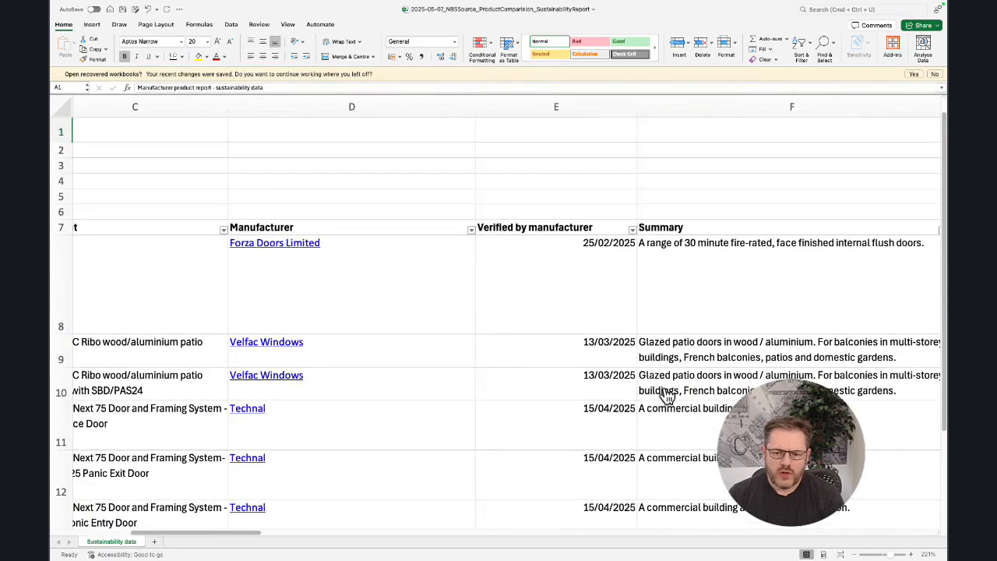
pyautogui.scroll(-2, 665, 396)
pyautogui.hscroll(1, 664, 395)
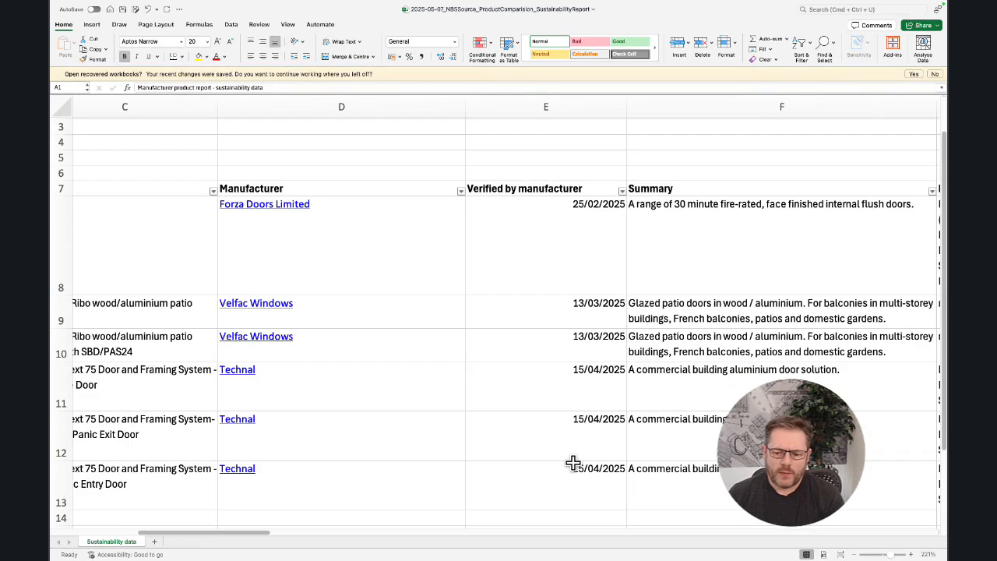
pyautogui.hscroll(5, 808, 374)
pyautogui.scroll(1, 808, 374)
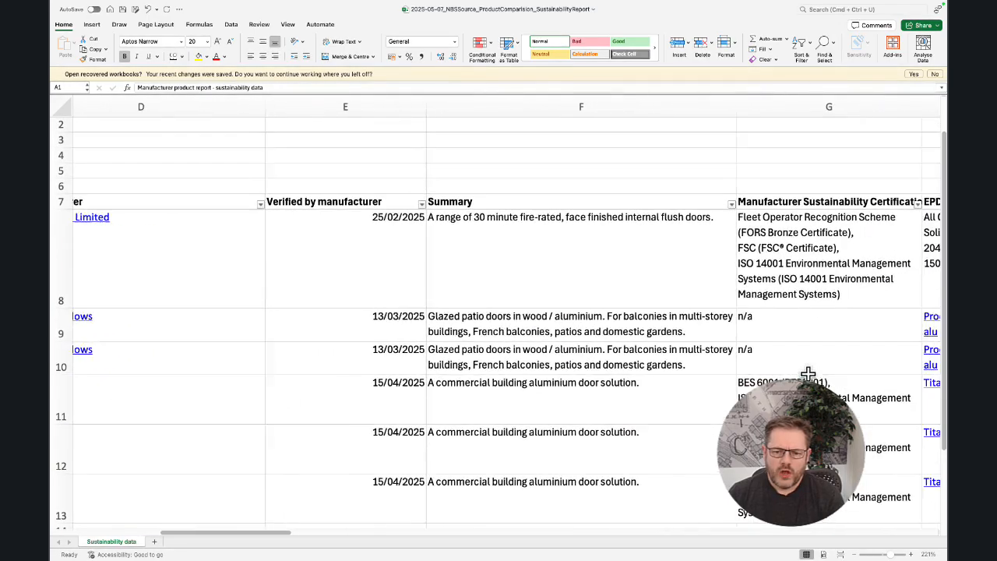
pyautogui.hscroll(5, 697, 355)
pyautogui.scroll(1, 697, 354)
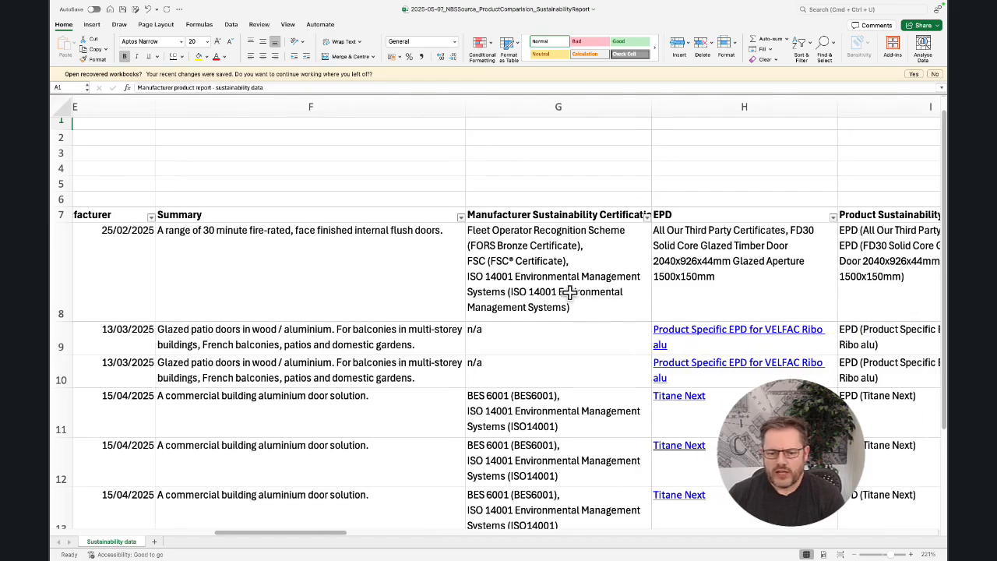
pyautogui.hscroll(4, 754, 267)
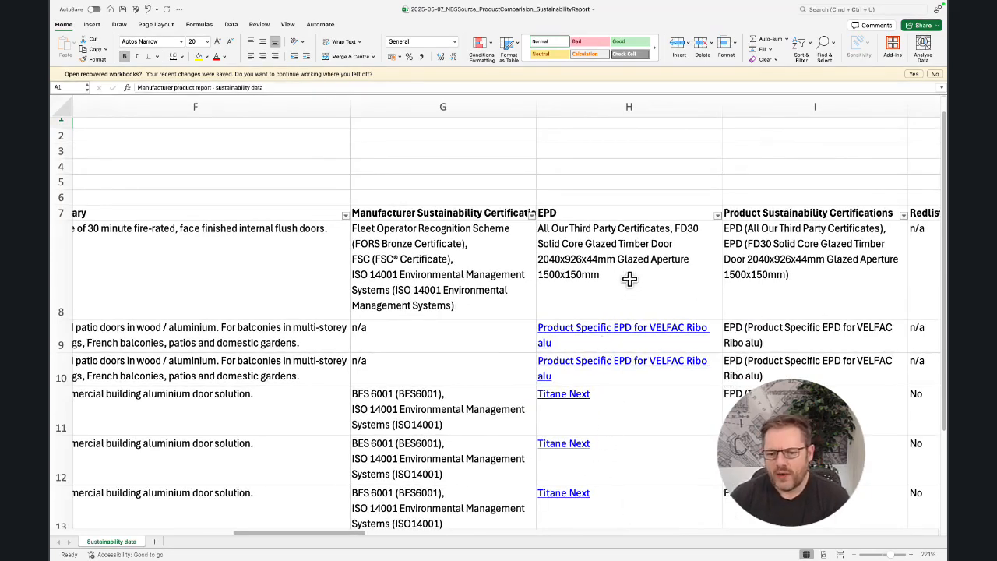
pyautogui.hscroll(6, 636, 274)
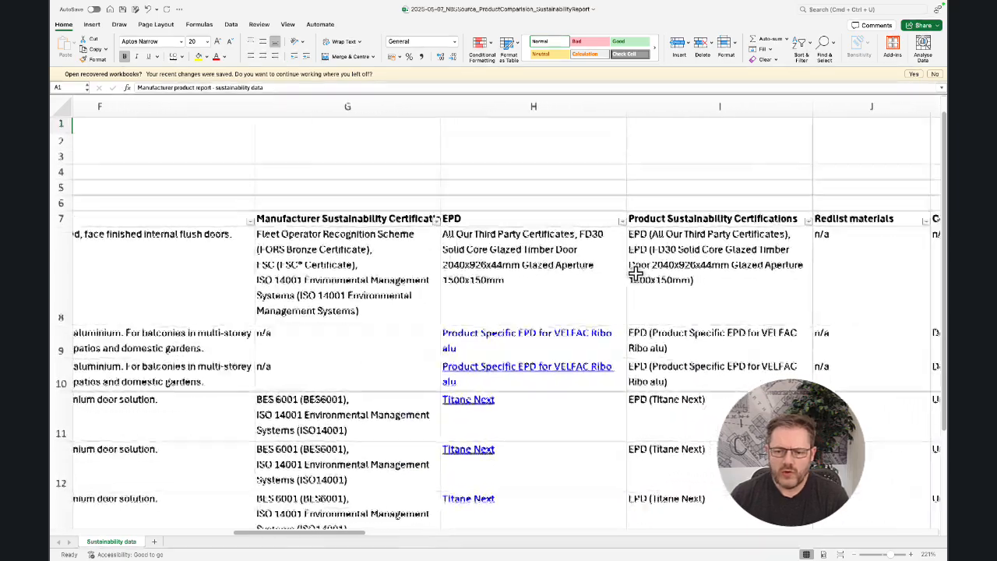
pyautogui.hscroll(3, 636, 273)
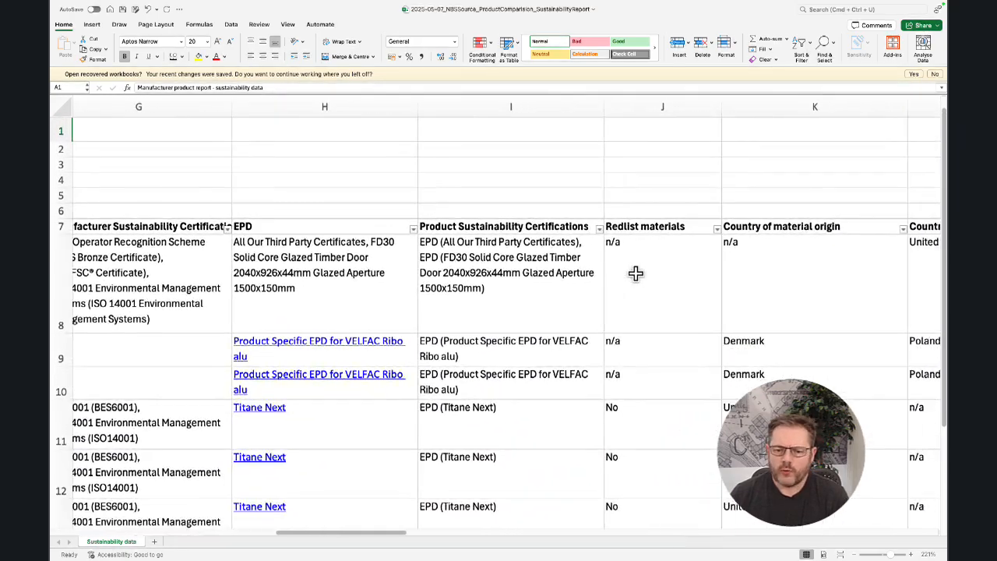
pyautogui.hscroll(6, 636, 274)
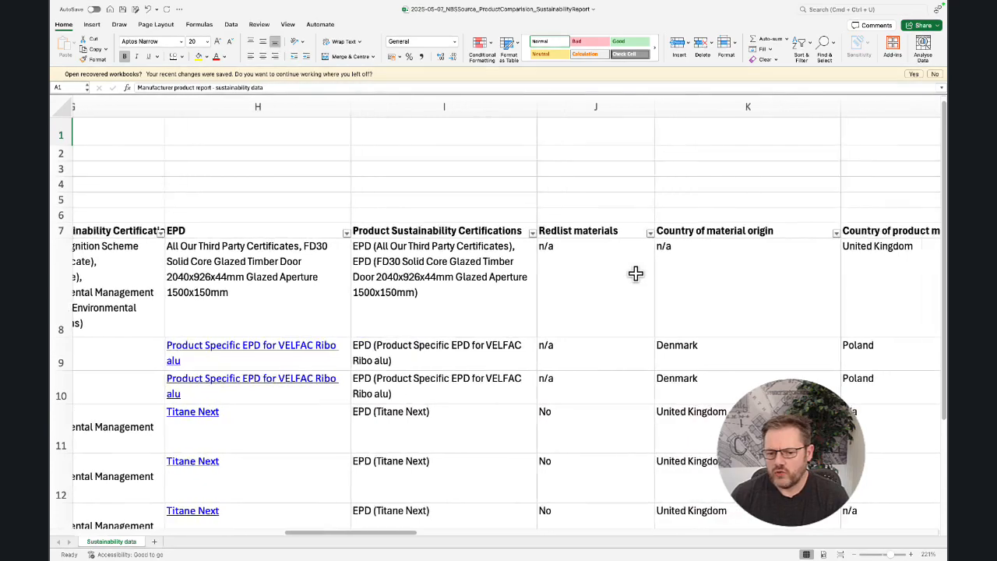
# Examine the report's country of manufacture, A1-A3 carbon, thickness, density, recyclability, recycled content, material and plant location columns
pyautogui.hscroll(10, 636, 274)
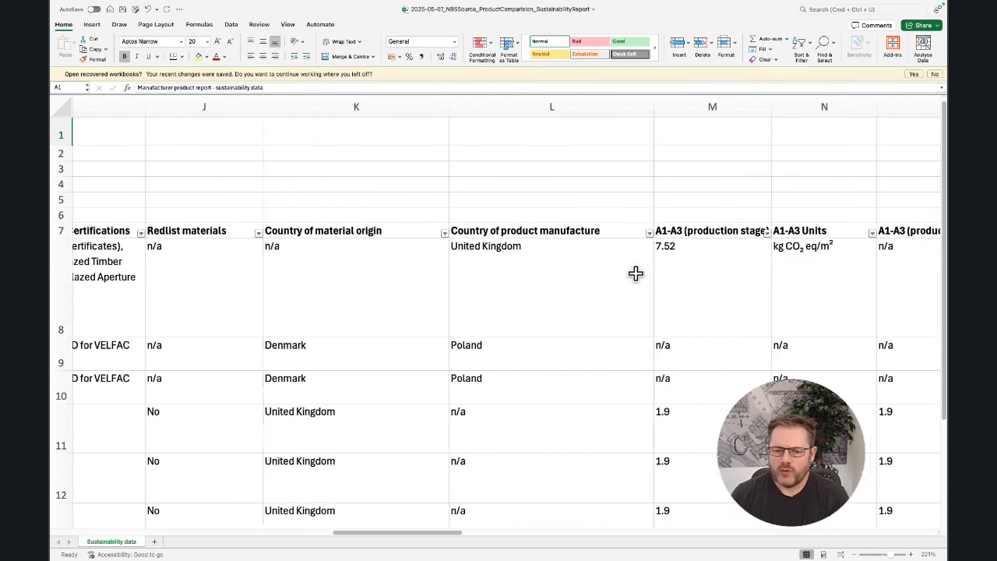
pyautogui.hscroll(3, 636, 274)
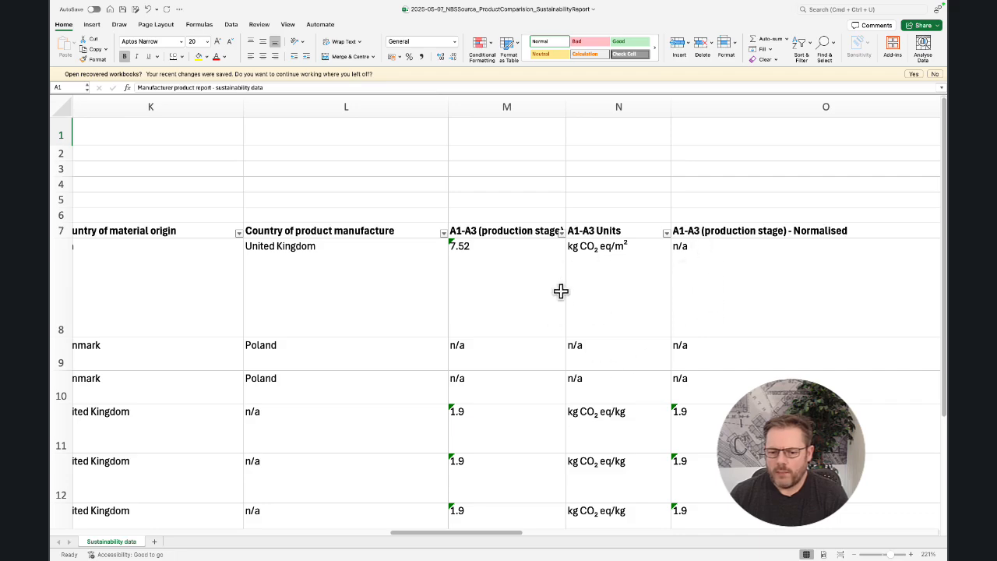
pyautogui.hscroll(5, 779, 336)
pyautogui.hscroll(10, 779, 336)
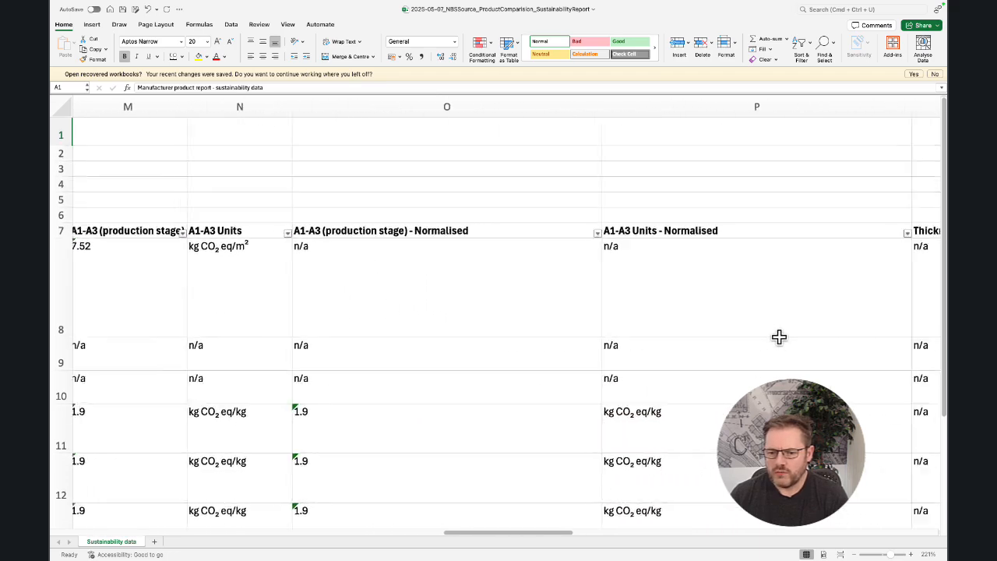
pyautogui.hscroll(10, 779, 336)
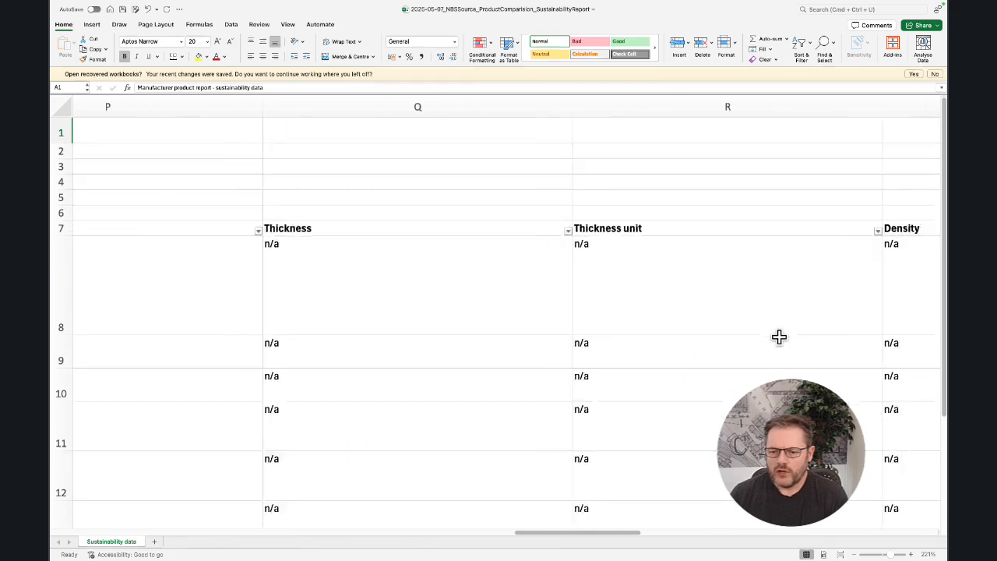
pyautogui.hscroll(8, 779, 336)
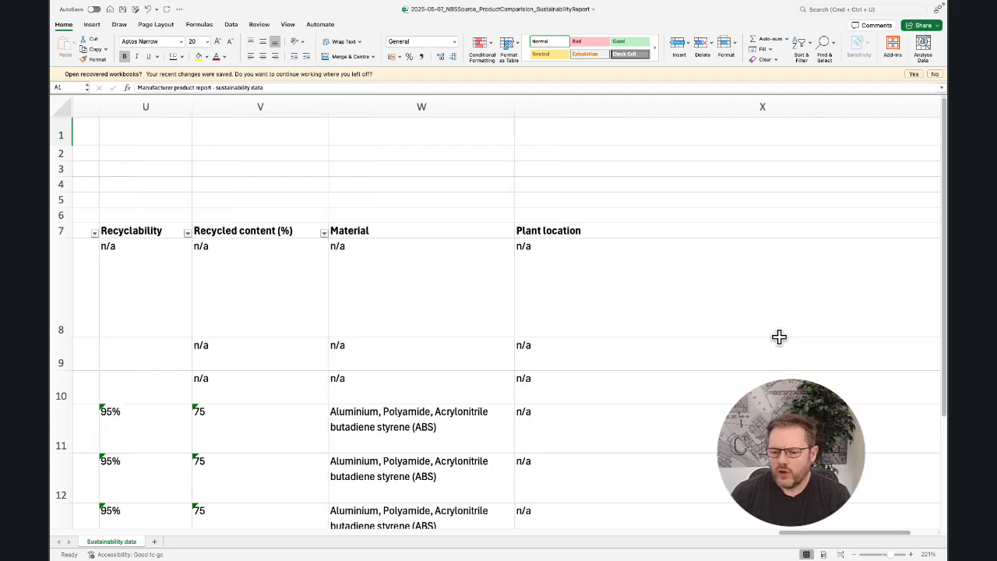
pyautogui.hscroll(-5, 779, 337)
pyautogui.scroll(-10, 779, 337)
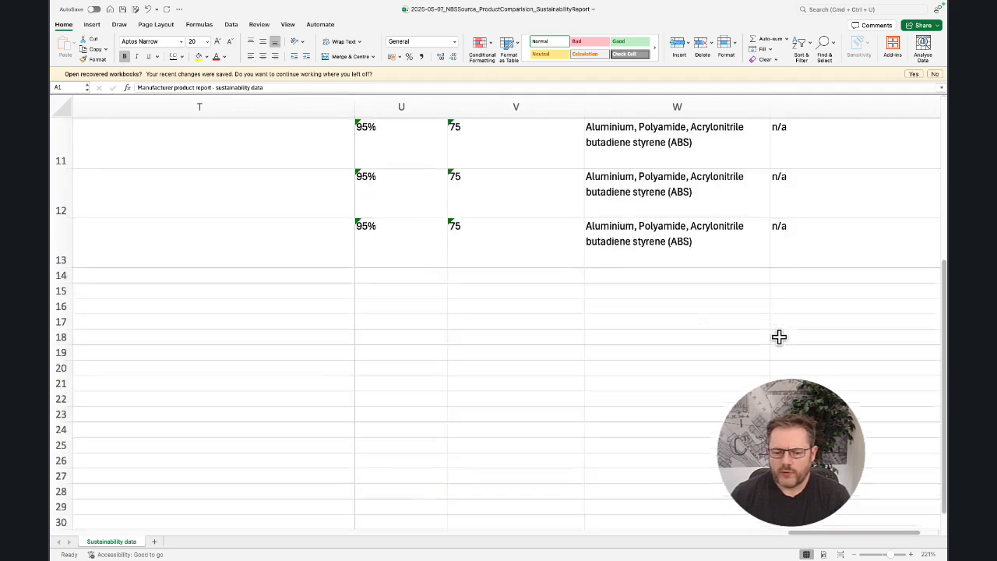
pyautogui.scroll(10, 779, 336)
pyautogui.hscroll(-1, 779, 337)
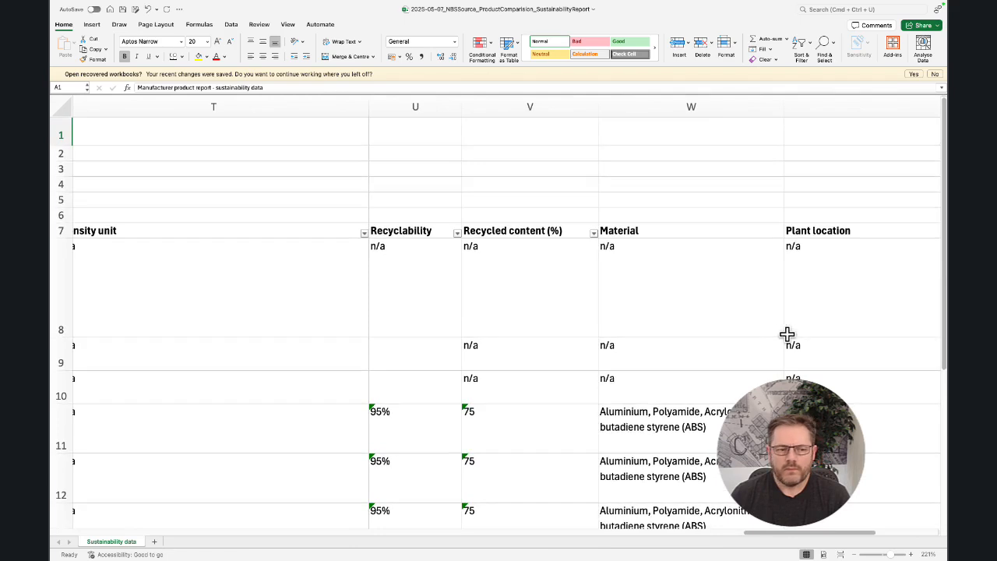
# Close the sustainability report workbook and switch back to the NBS Source product comparison in the browser
pyautogui.moveTo(67, 4)
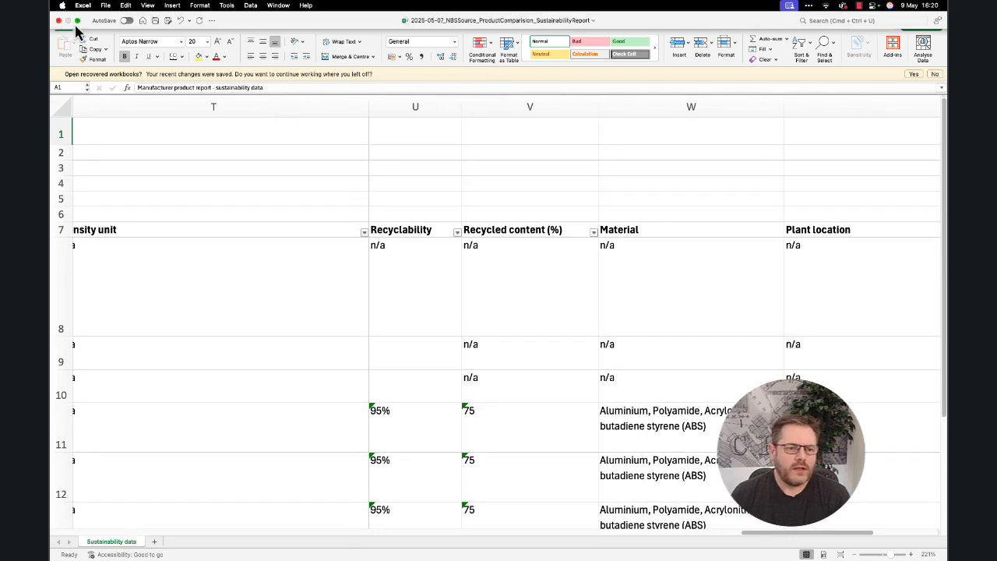
pyautogui.click(58, 21)
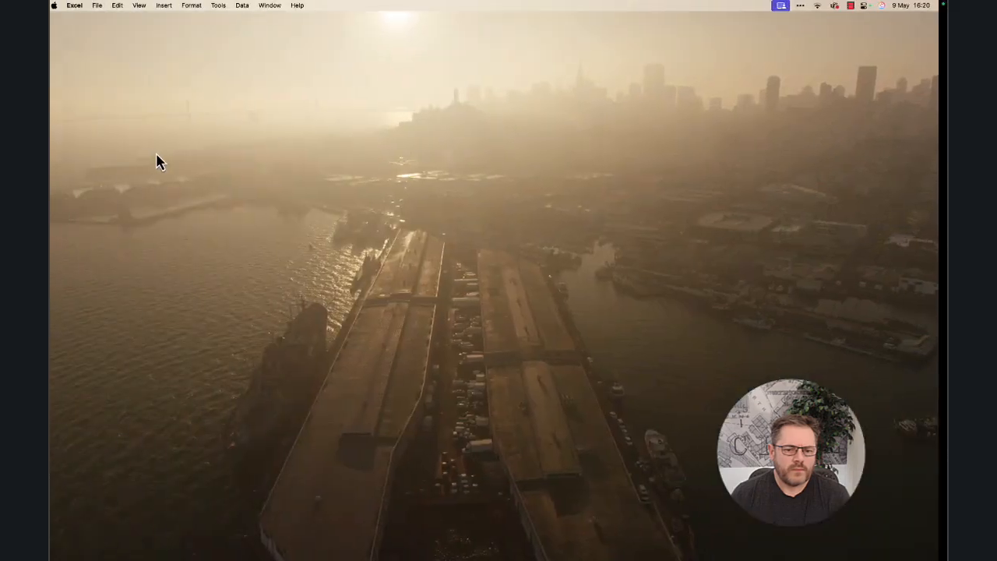
pyautogui.hotkey('ctrl', 'Right')
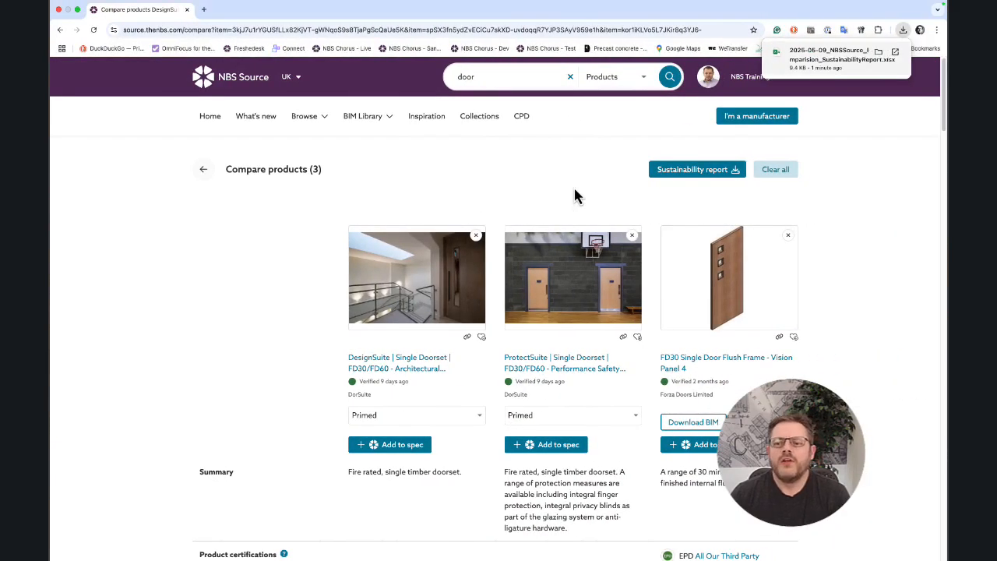
pyautogui.click(905, 32)
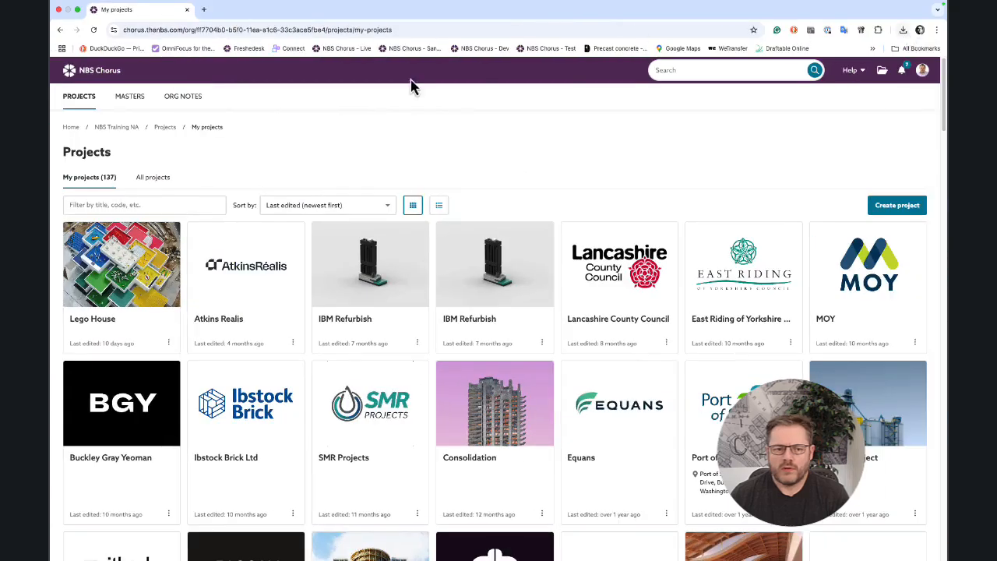
pyautogui.hotkey('ctrl', 'Left')
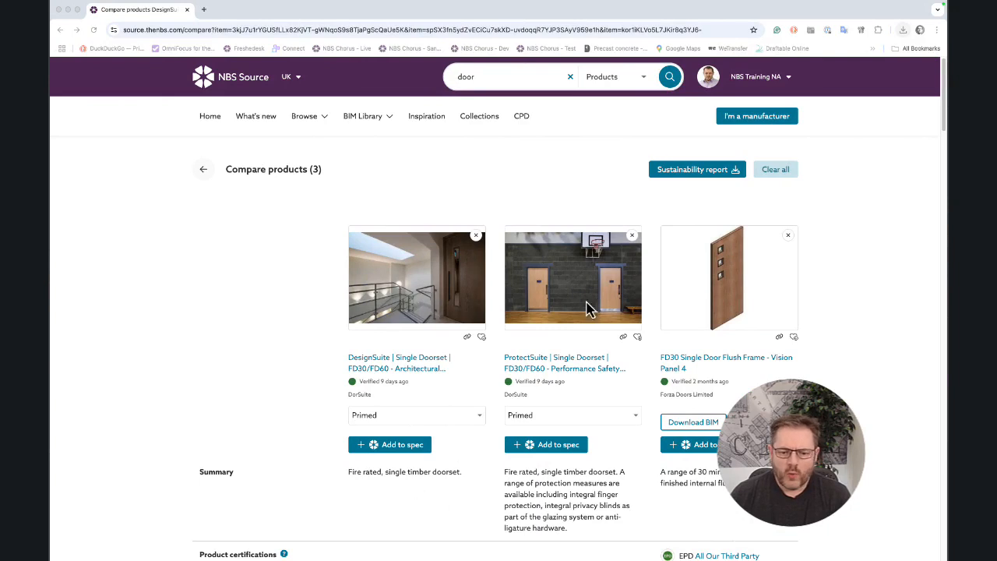
# Open the FD30 Single Door Flush Frame - Vision Panel 4 product page and view its two product images
pyautogui.click(705, 363)
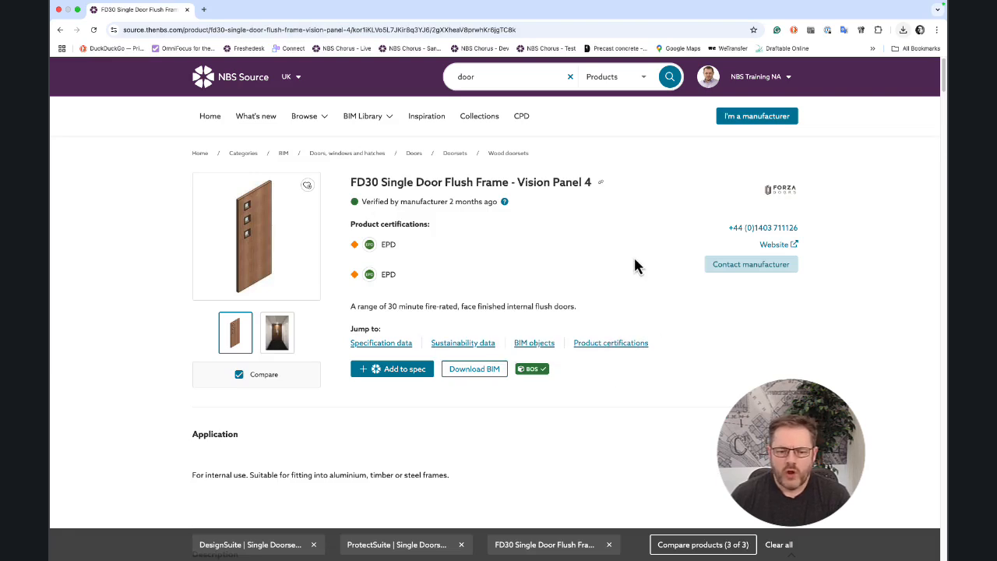
pyautogui.click(278, 332)
pyautogui.click(240, 334)
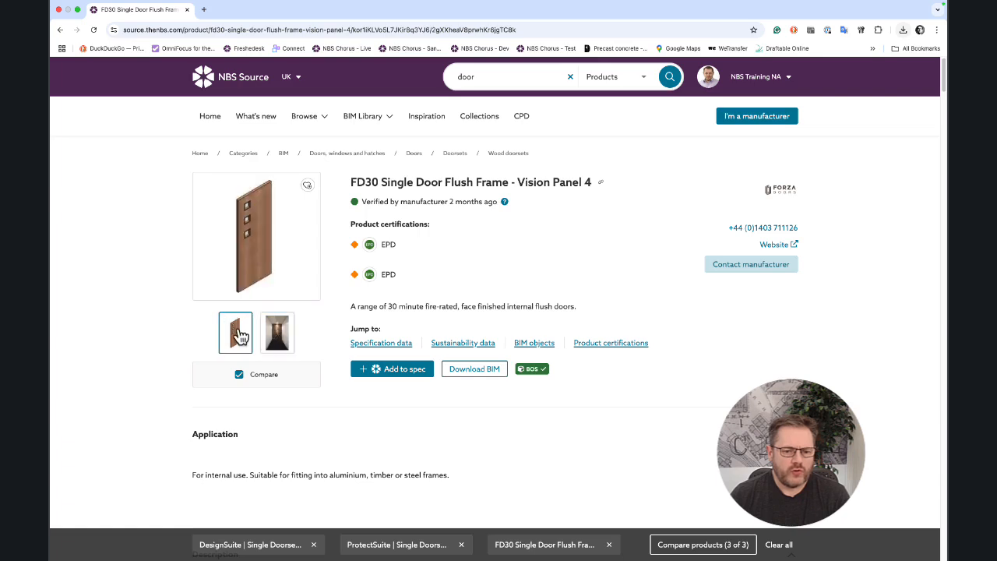
pyautogui.click(277, 333)
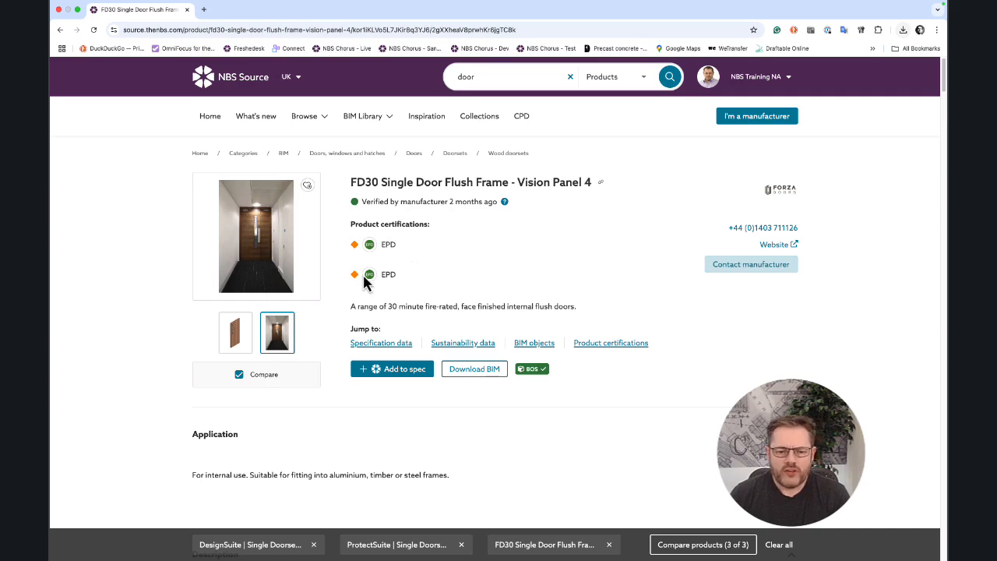
# Open the contact form for Forza Doors Limited to view its fields, and cancel it without sending a message
pyautogui.moveTo(358, 278)
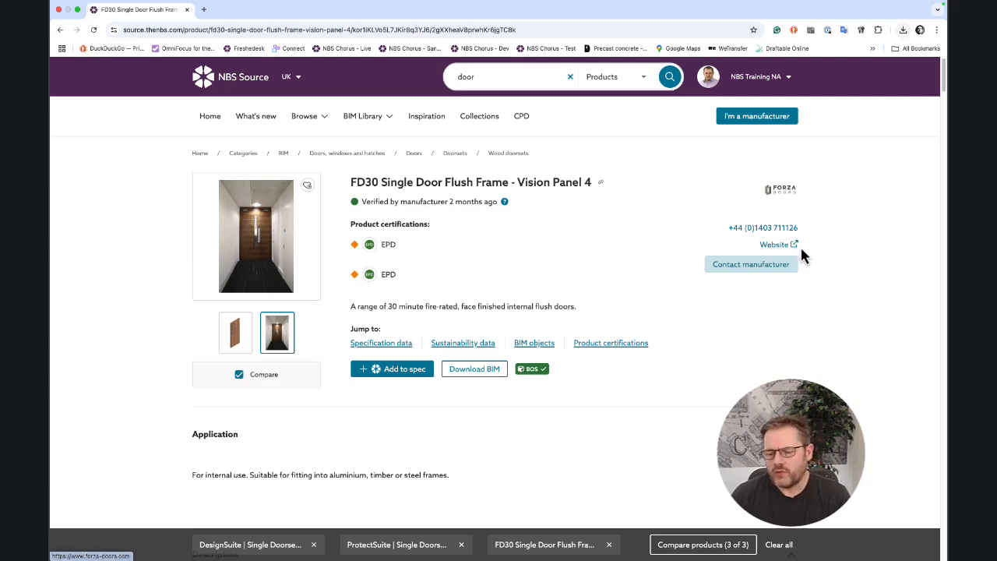
pyautogui.click(743, 269)
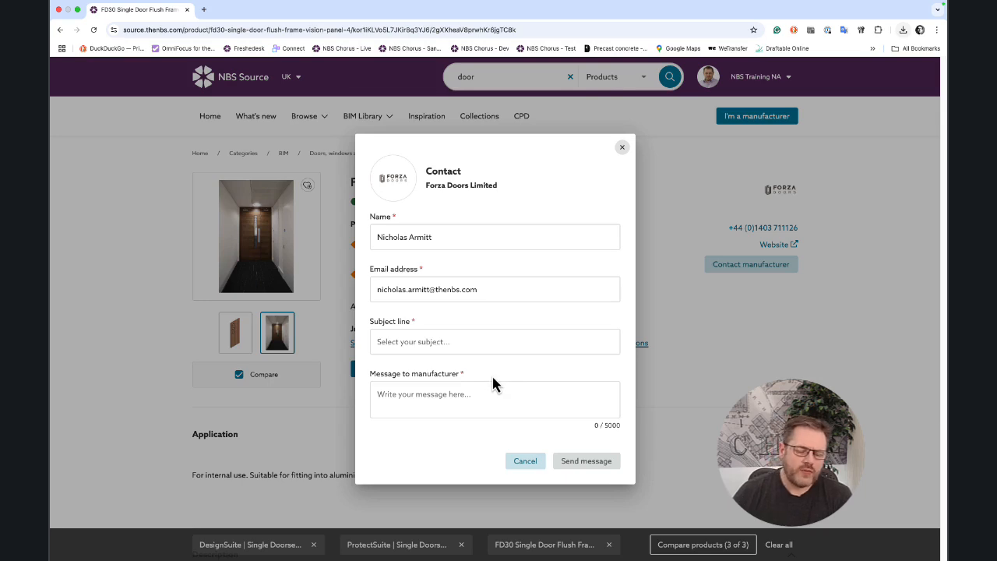
pyautogui.click(529, 466)
# Read the product's application, description, features and benefits, and general information, down to the start of the wood doorsets specification data
pyautogui.scroll(-2, 533, 452)
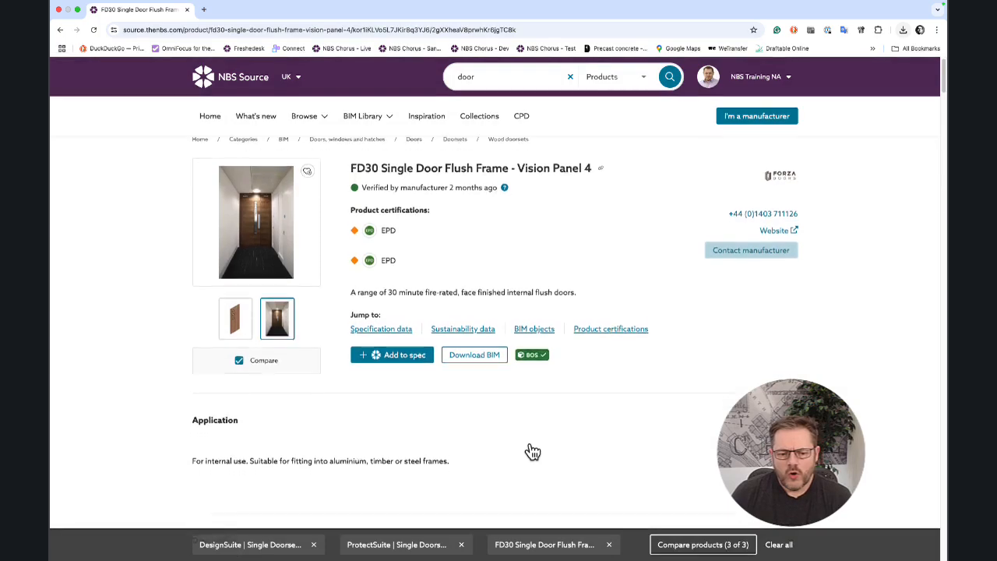
pyautogui.scroll(-4, 533, 452)
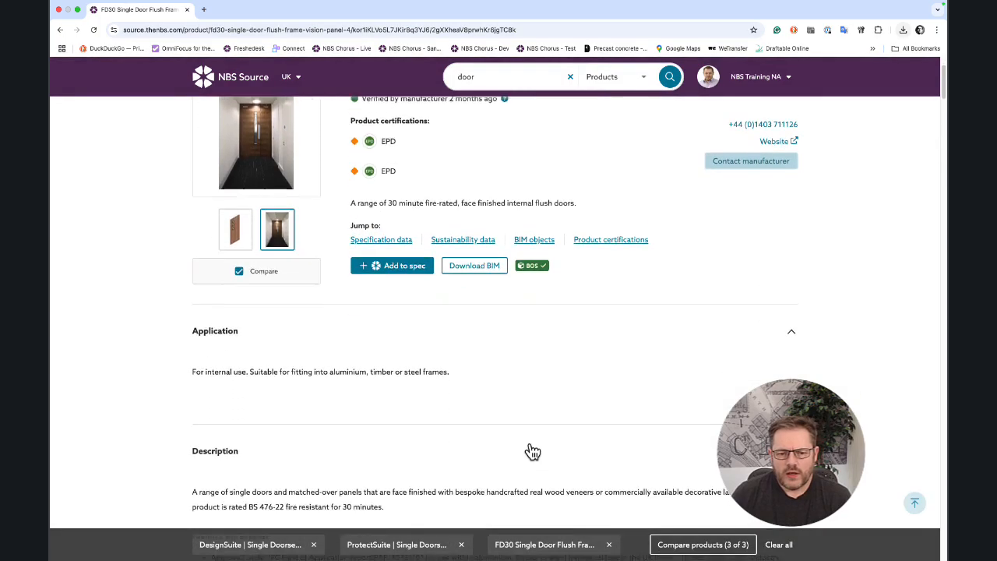
pyautogui.scroll(-1, 528, 452)
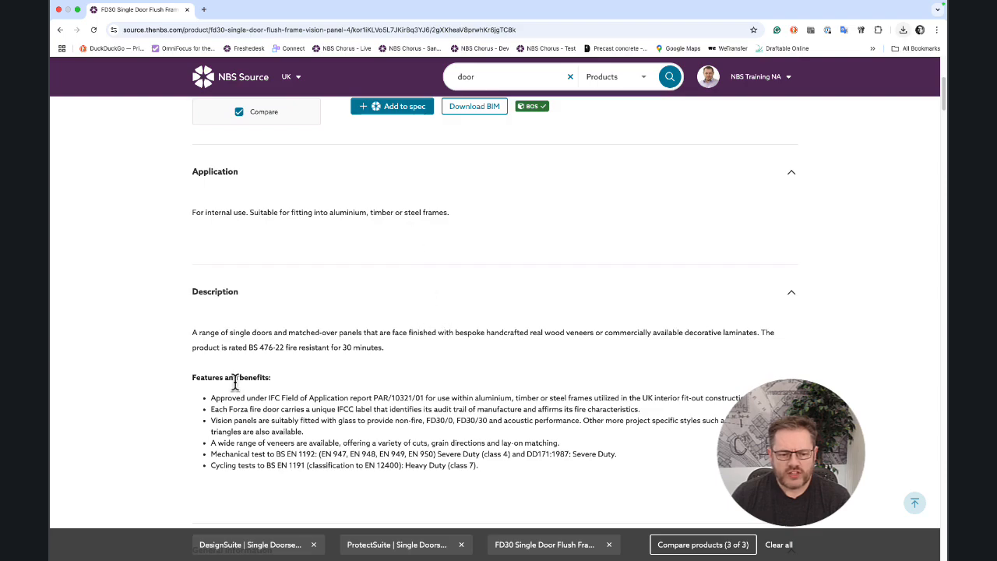
pyautogui.scroll(-1, 471, 443)
pyautogui.scroll(-1, 463, 421)
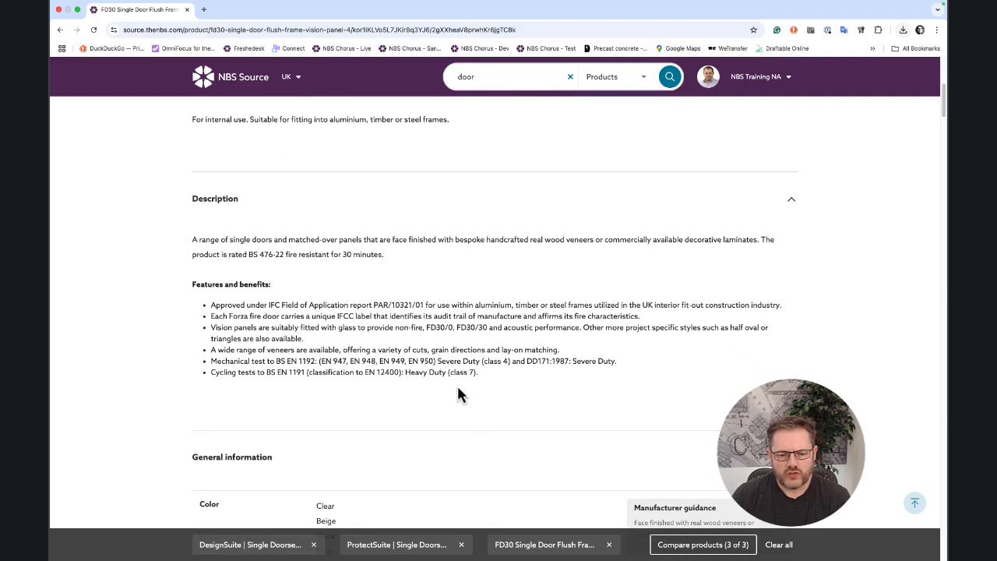
pyautogui.scroll(-3, 436, 371)
pyautogui.scroll(-3, 437, 371)
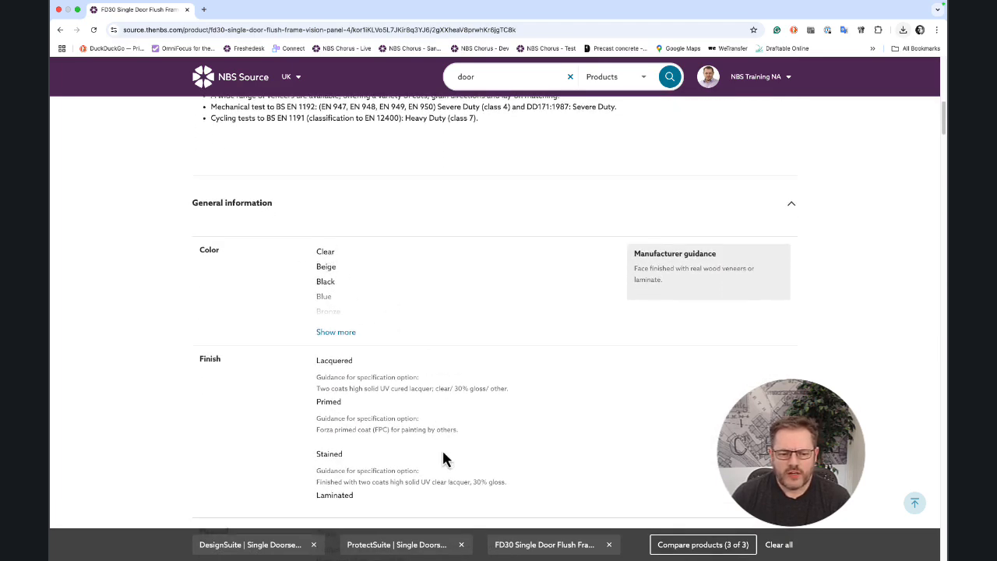
pyautogui.scroll(-3, 442, 448)
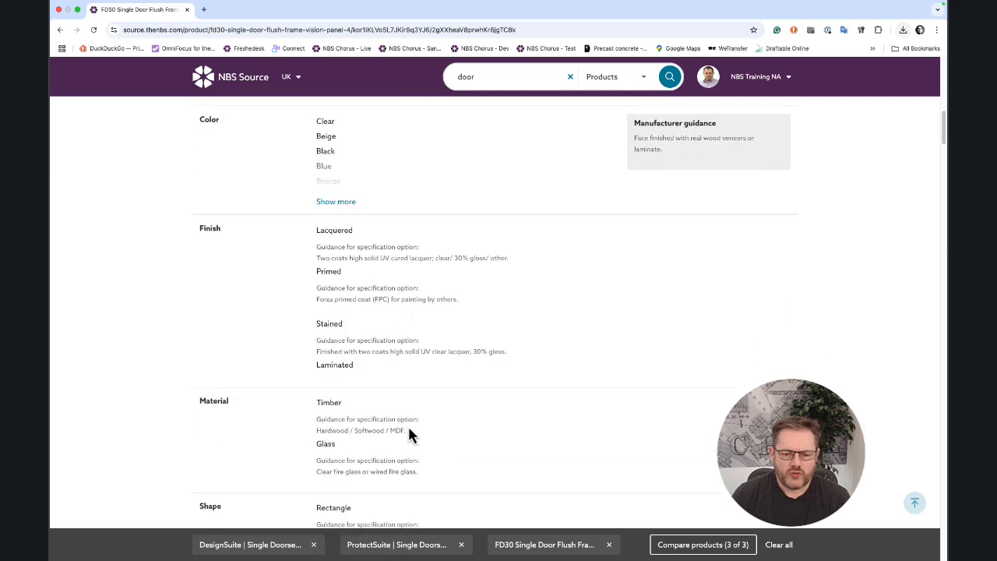
pyautogui.scroll(-2, 407, 425)
pyautogui.scroll(-3, 408, 424)
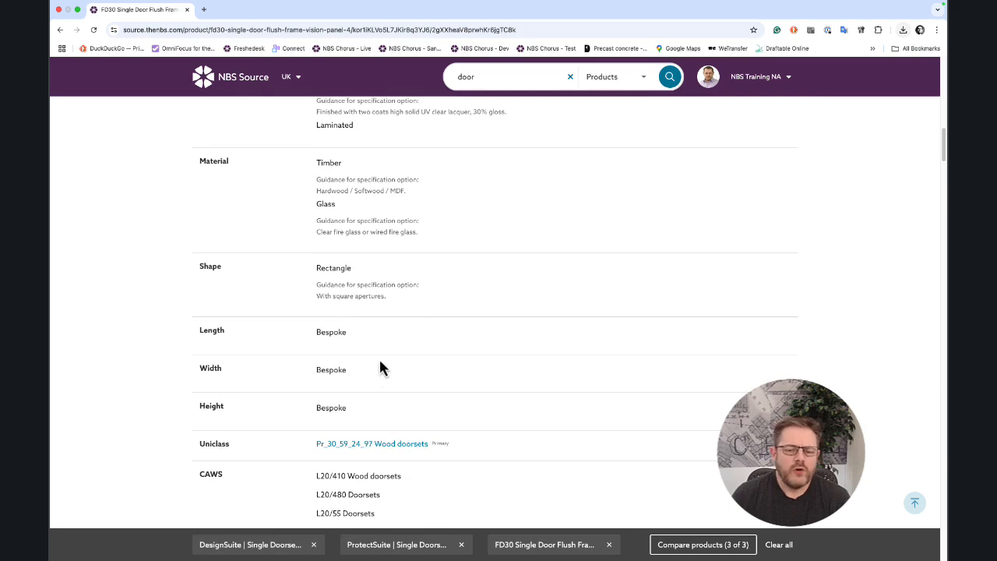
pyautogui.scroll(-2, 441, 411)
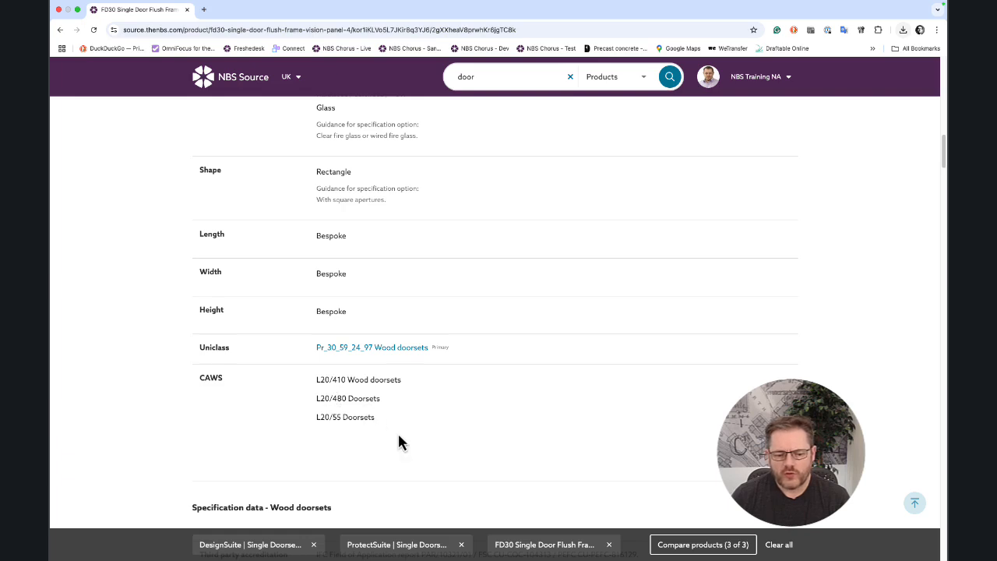
pyautogui.scroll(-3, 399, 442)
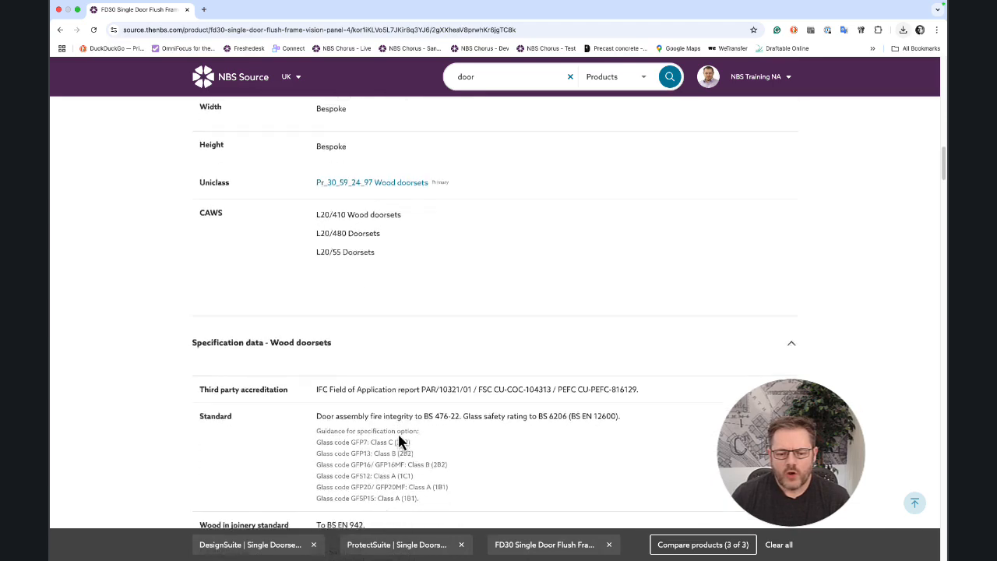
# Read the wood doorsets specification data, from accreditation, standards and performance through frame, door leaf and glazing to planted stops and hardware
pyautogui.scroll(-2, 398, 442)
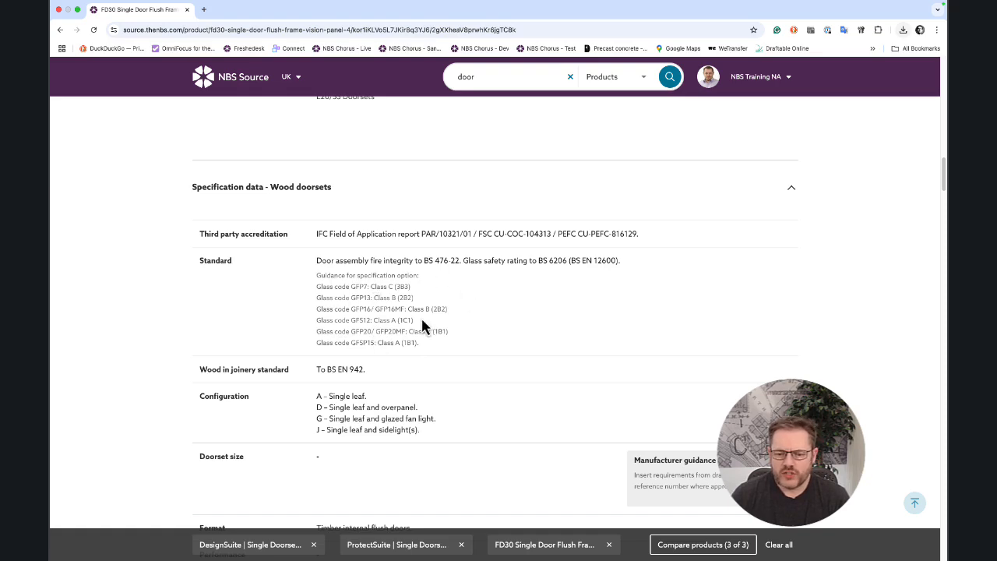
pyautogui.scroll(-2, 421, 321)
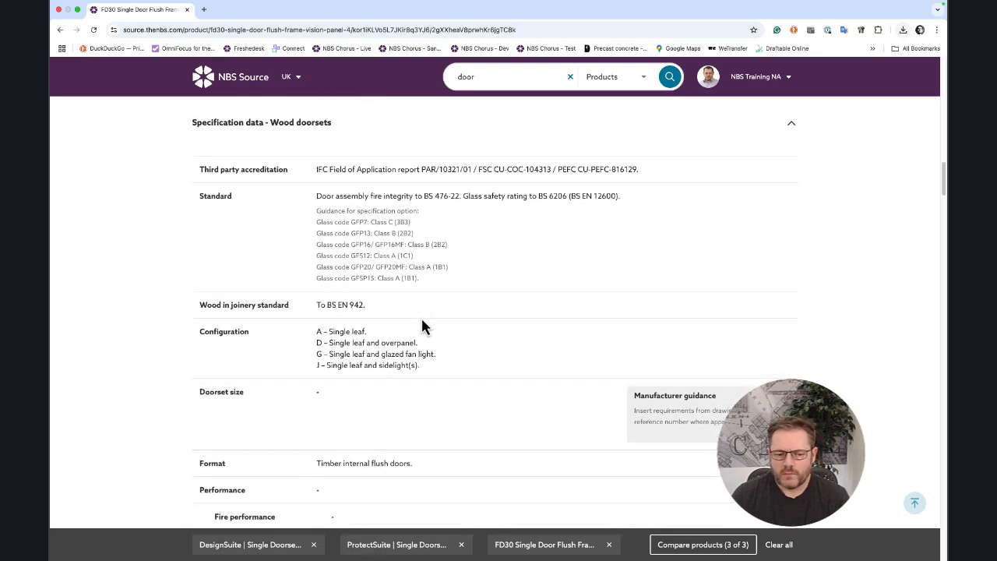
pyautogui.scroll(-3, 421, 321)
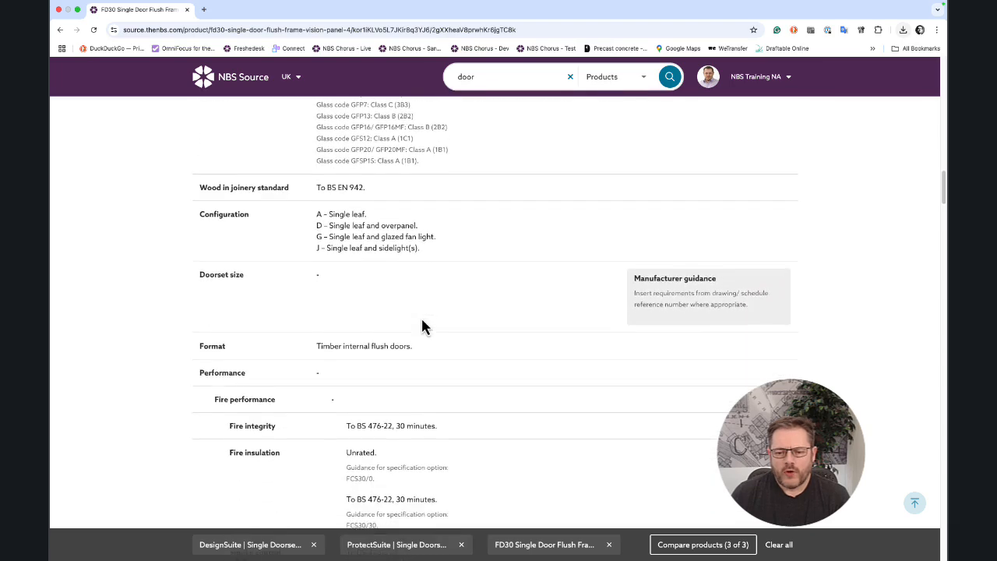
pyautogui.scroll(-6, 422, 321)
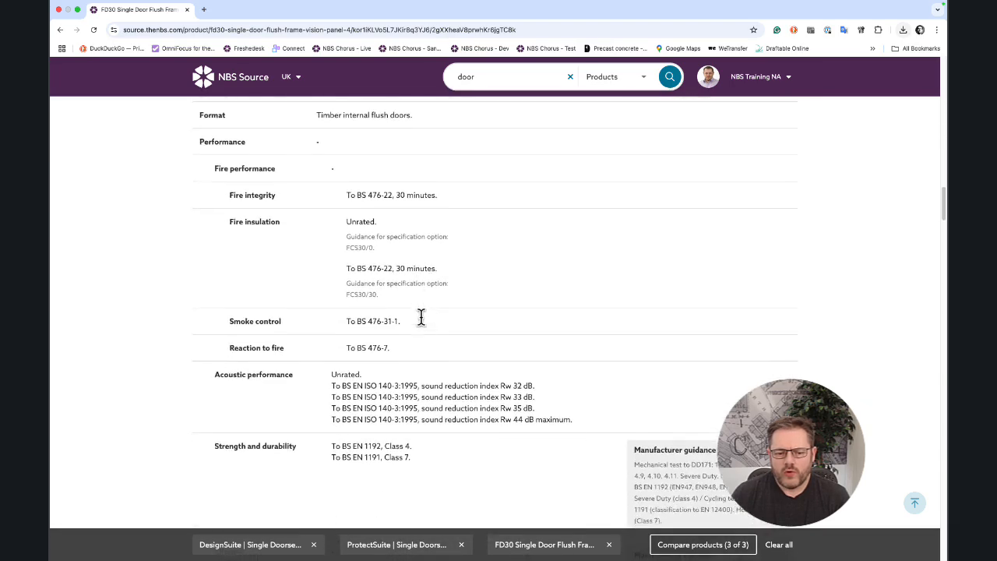
pyautogui.scroll(-4, 421, 317)
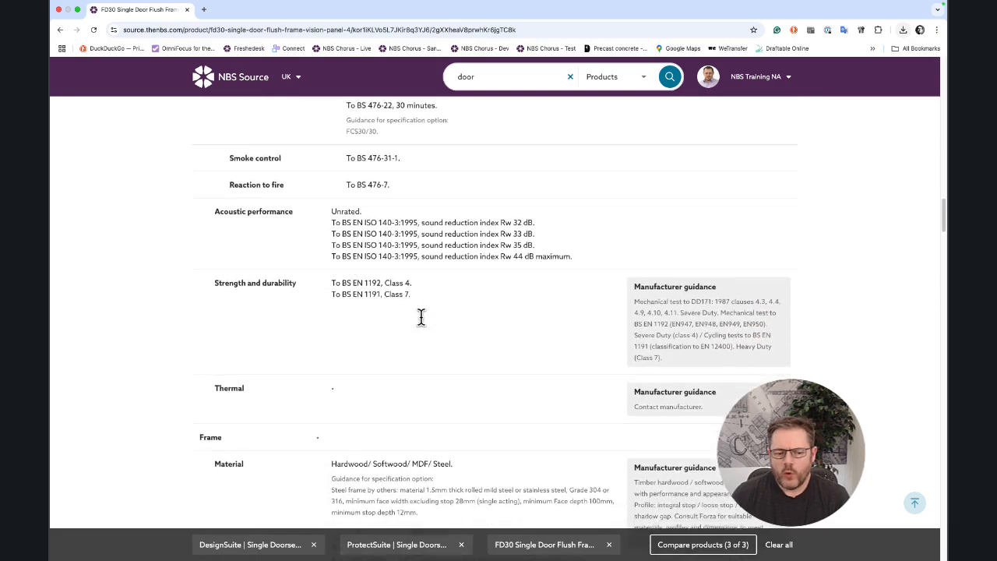
pyautogui.scroll(-8, 421, 317)
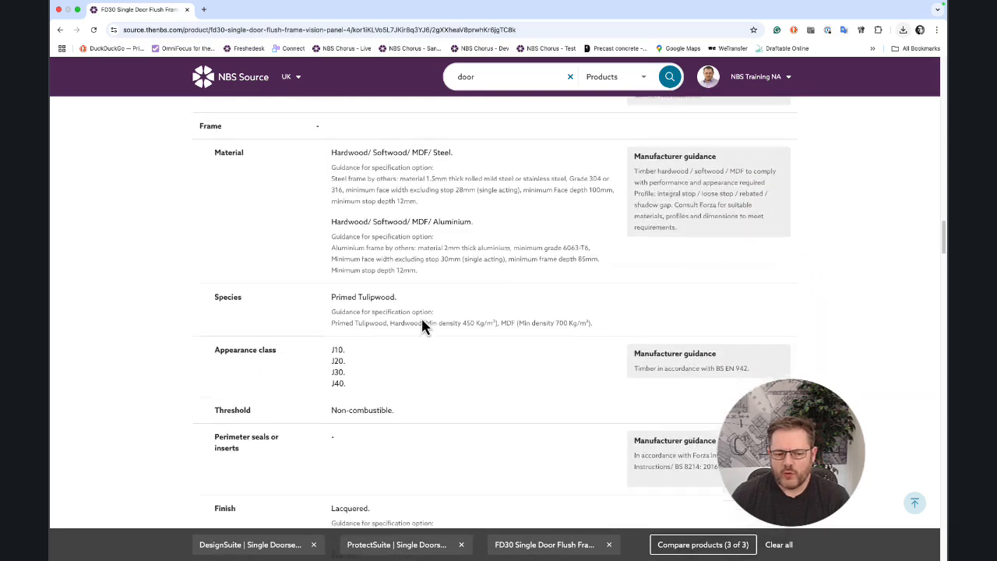
pyautogui.scroll(-4, 422, 321)
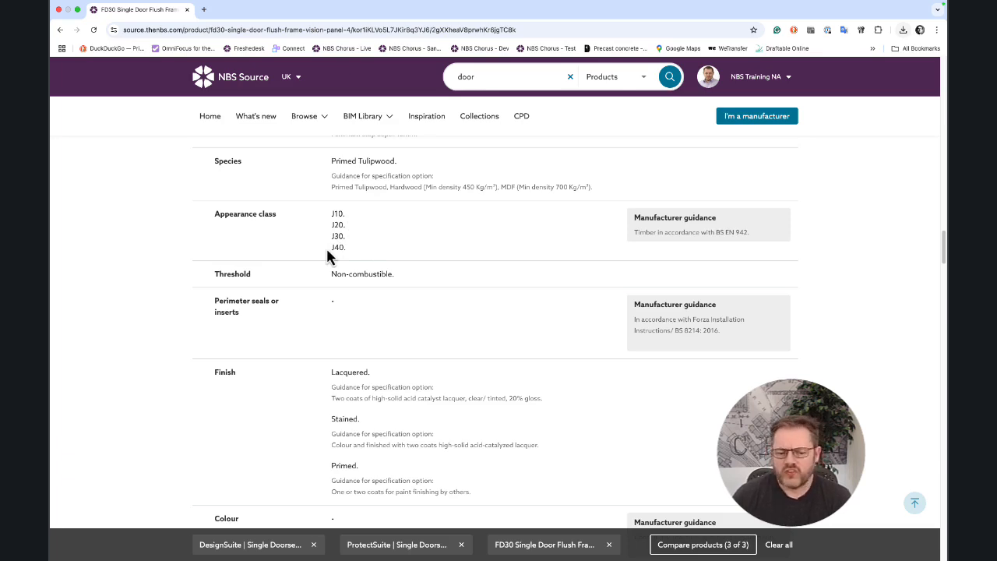
pyautogui.scroll(-5, 424, 289)
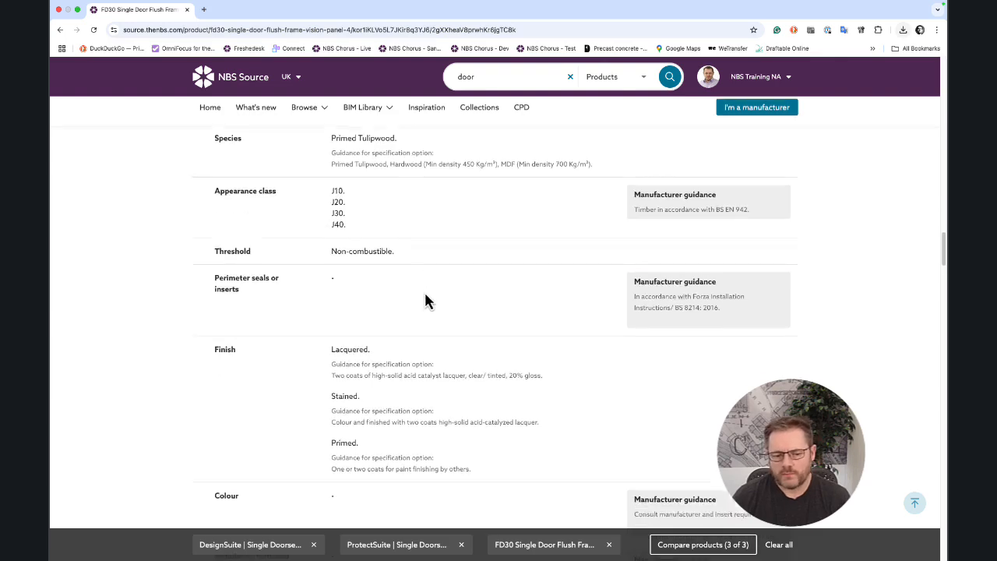
pyautogui.scroll(-18, 424, 290)
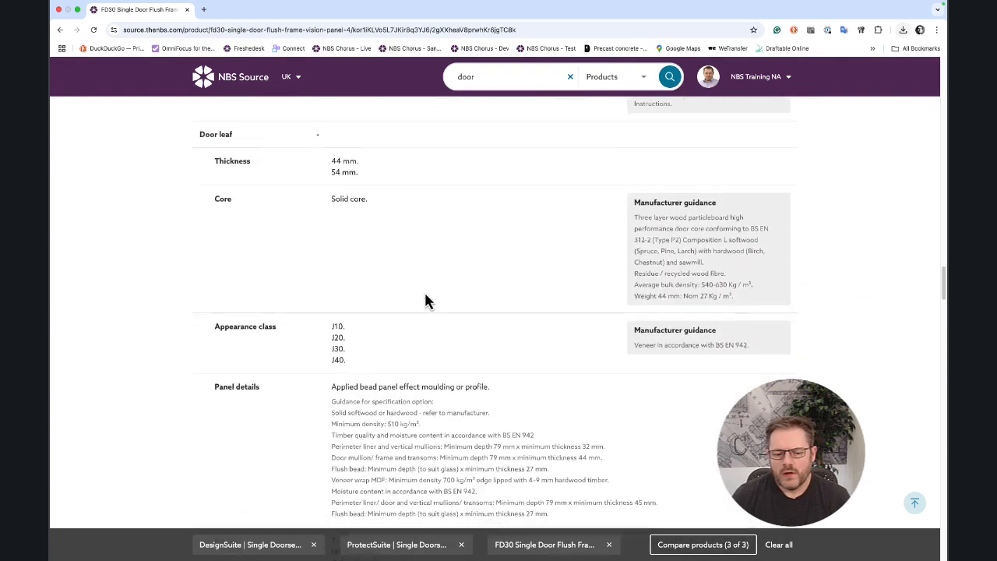
pyautogui.scroll(-18, 426, 296)
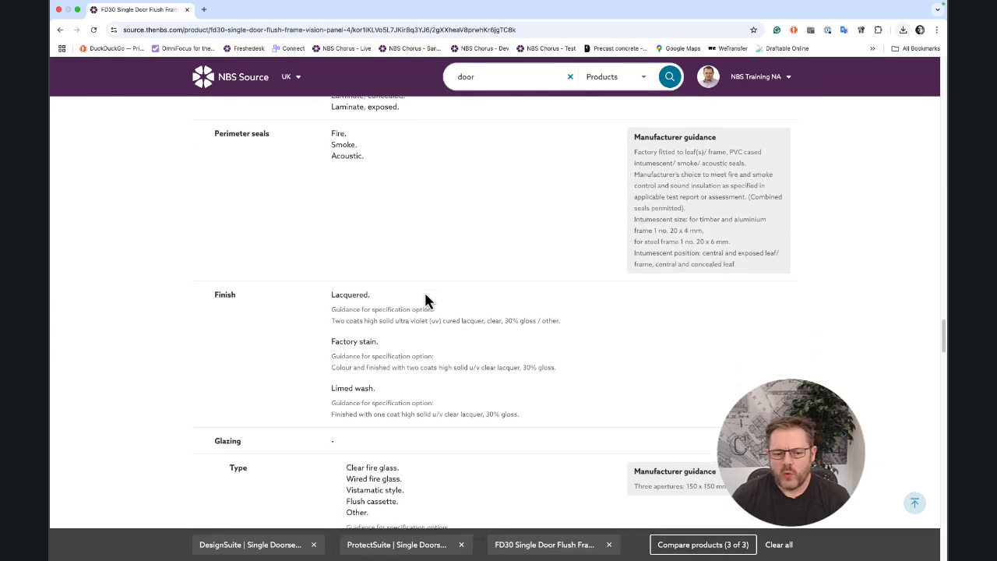
pyautogui.scroll(-9, 425, 301)
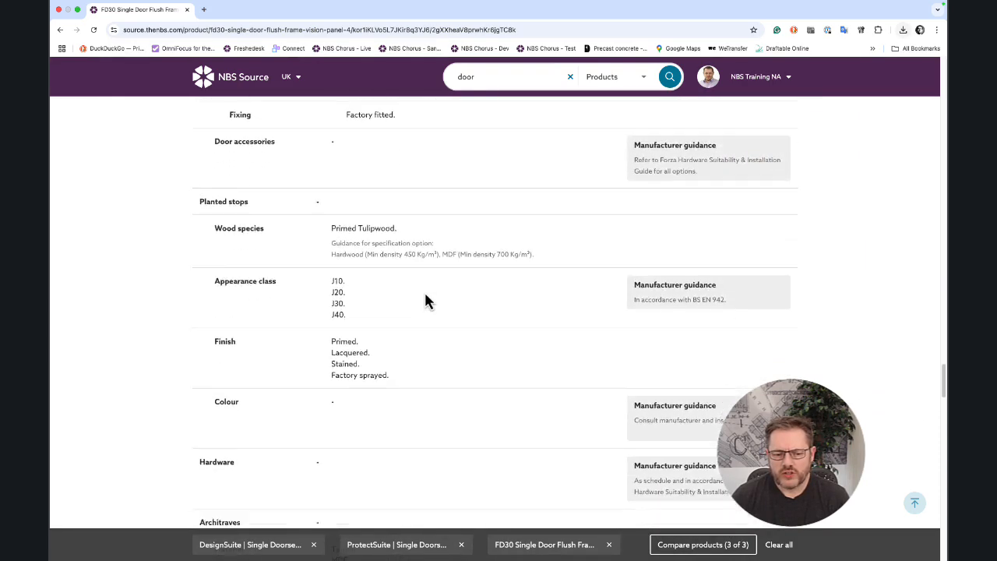
# Select the FD30 Single Door Flush Frame - Vision Panel 4 product for a collection and clear all products from the comparison list
pyautogui.scroll(20, 426, 301)
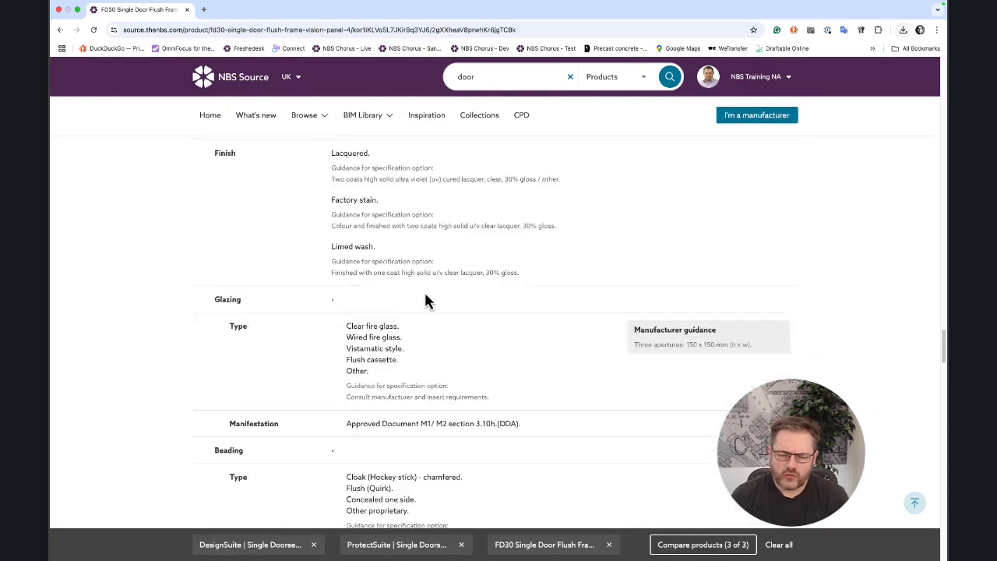
pyautogui.scroll(20, 426, 301)
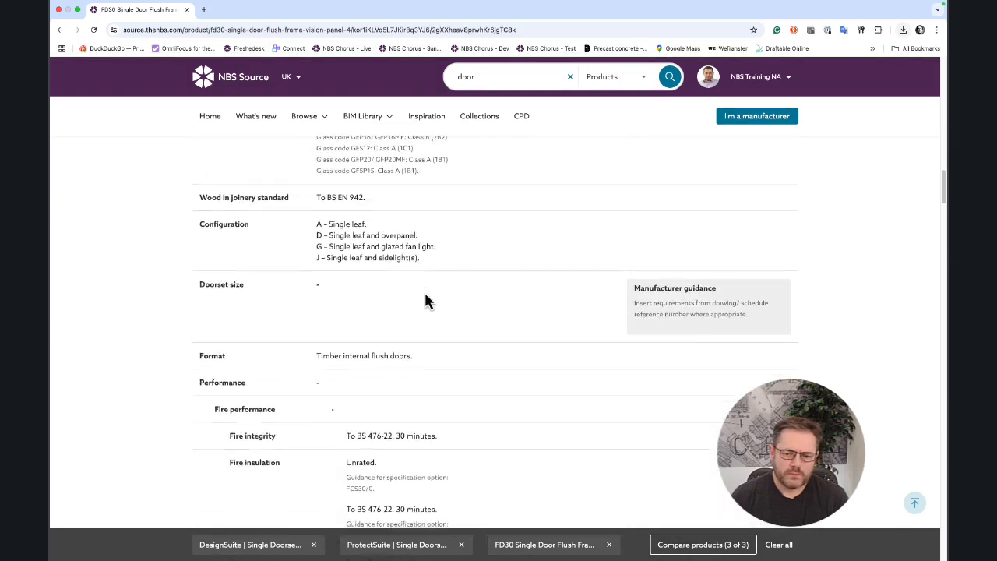
pyautogui.scroll(15, 428, 299)
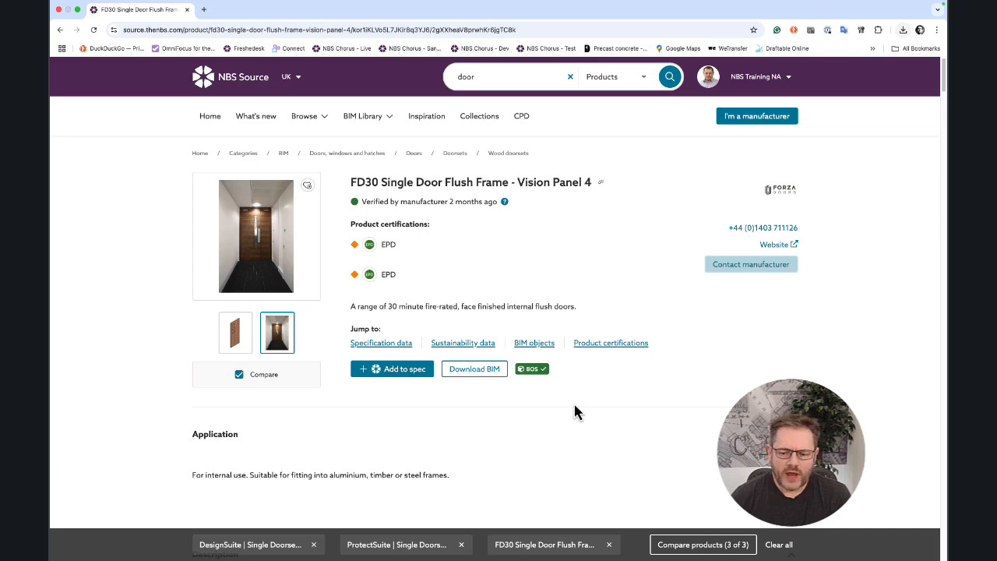
pyautogui.click(307, 188)
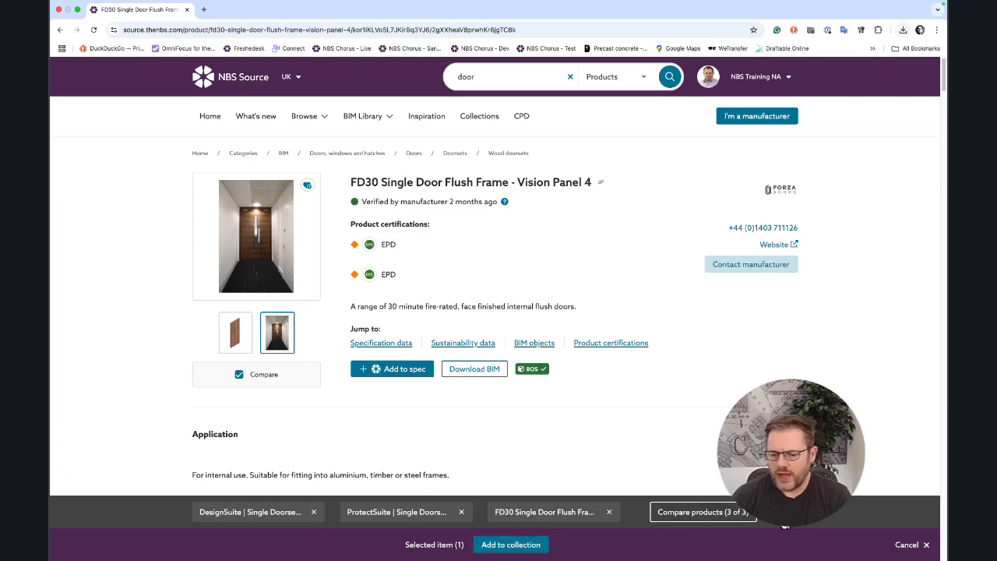
pyautogui.click(784, 523)
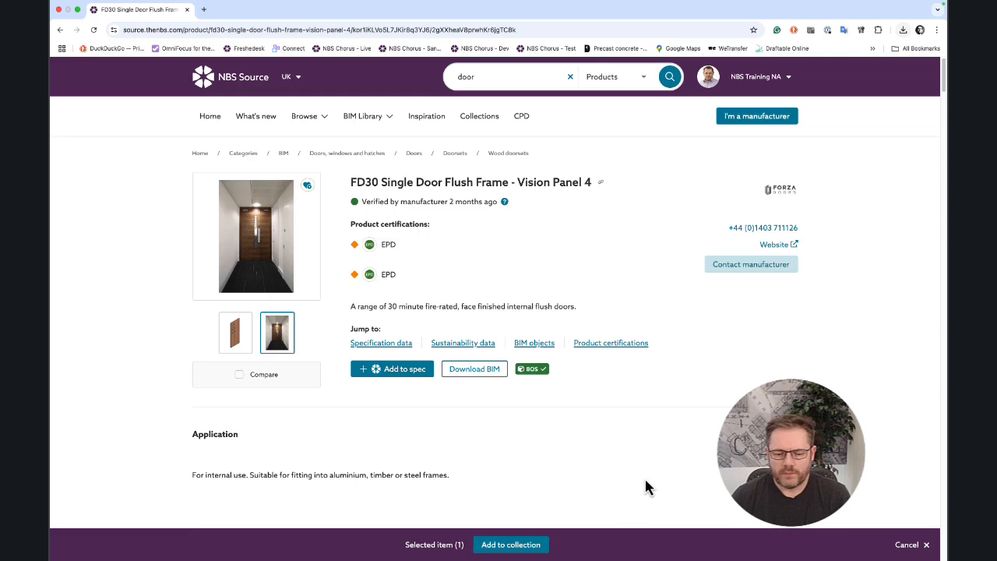
# Add the FD30 Single Door Flush Frame - Vision Panel 4 to the Refurbishment Project collection
pyautogui.click(508, 545)
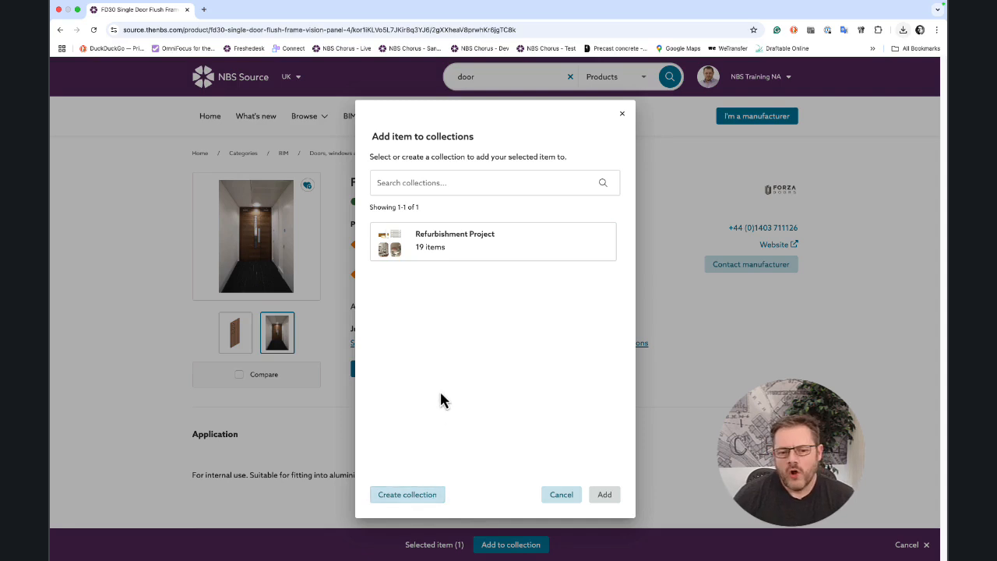
pyautogui.click(471, 249)
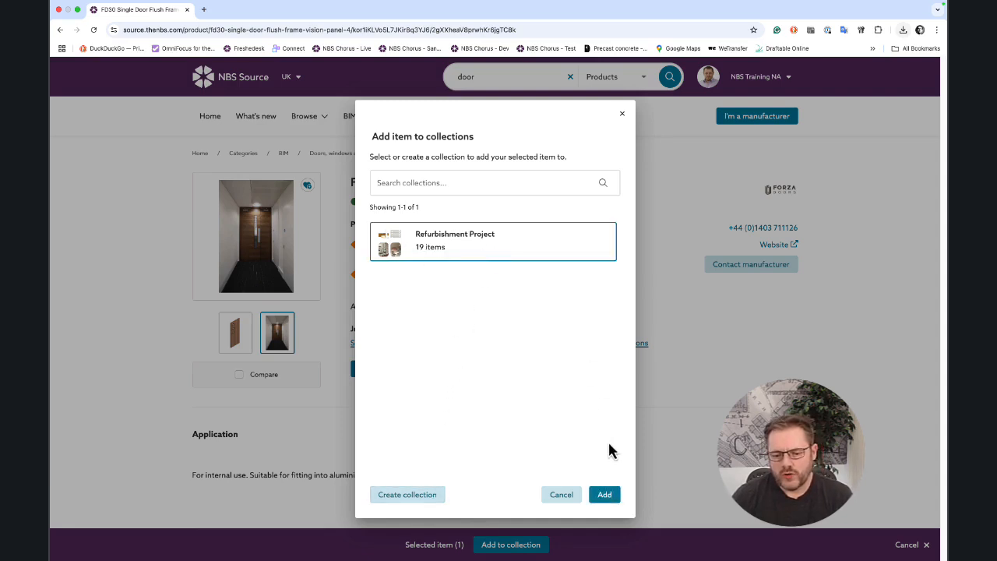
pyautogui.click(607, 495)
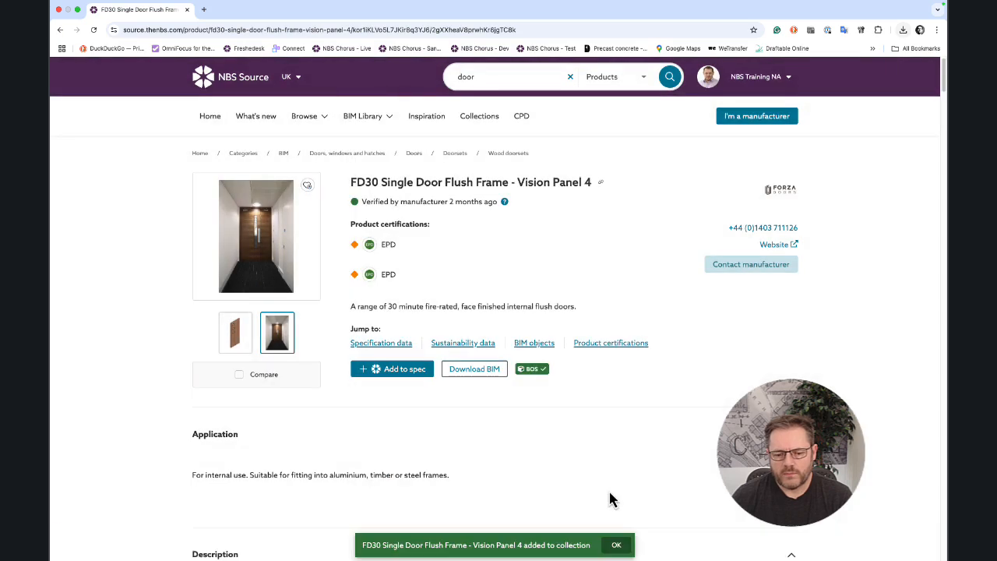
pyautogui.click(617, 546)
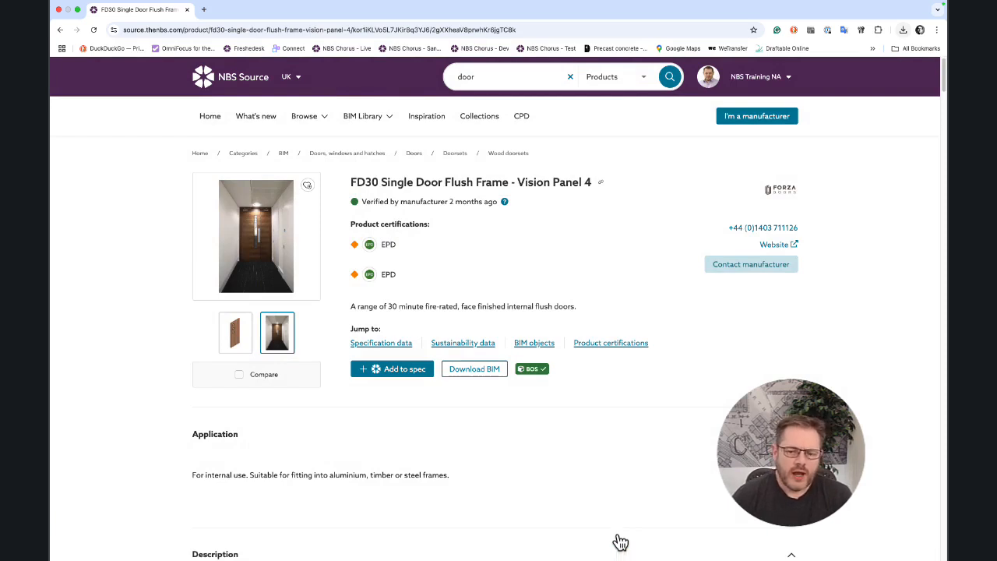
# Open the Refurbishment Project collection and look through all its saved products, including the FD30 door
pyautogui.click(483, 121)
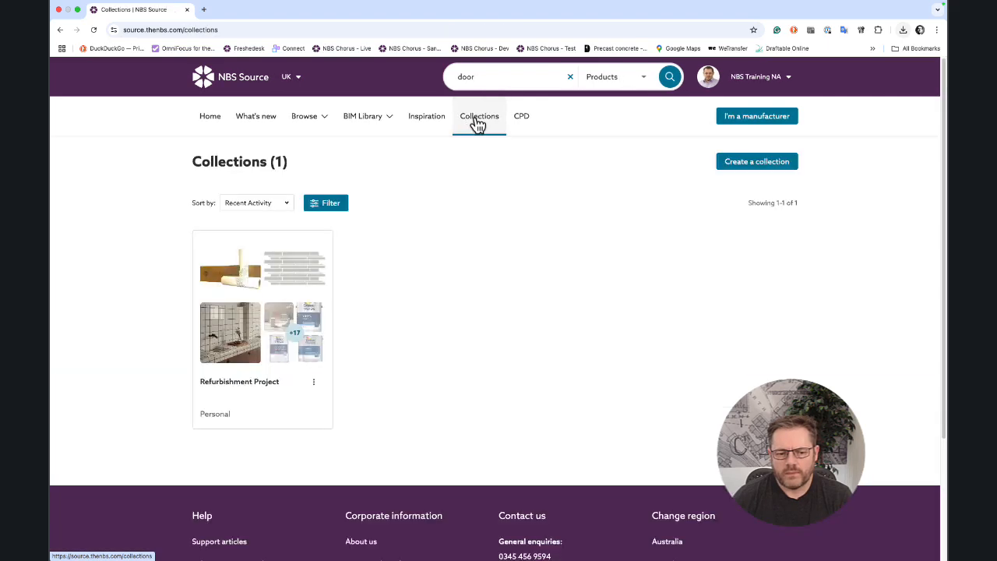
pyautogui.click(278, 334)
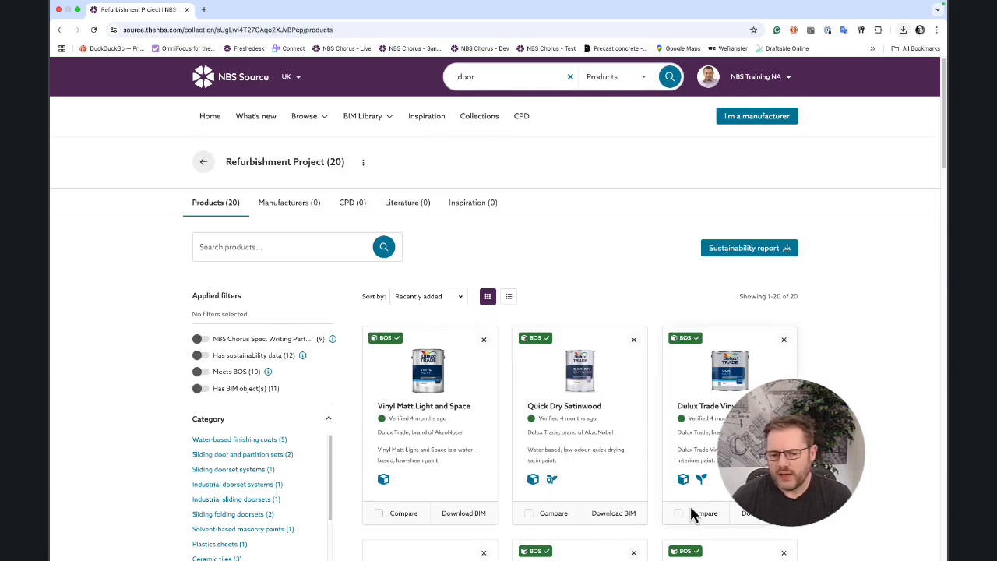
pyautogui.scroll(-3, 690, 508)
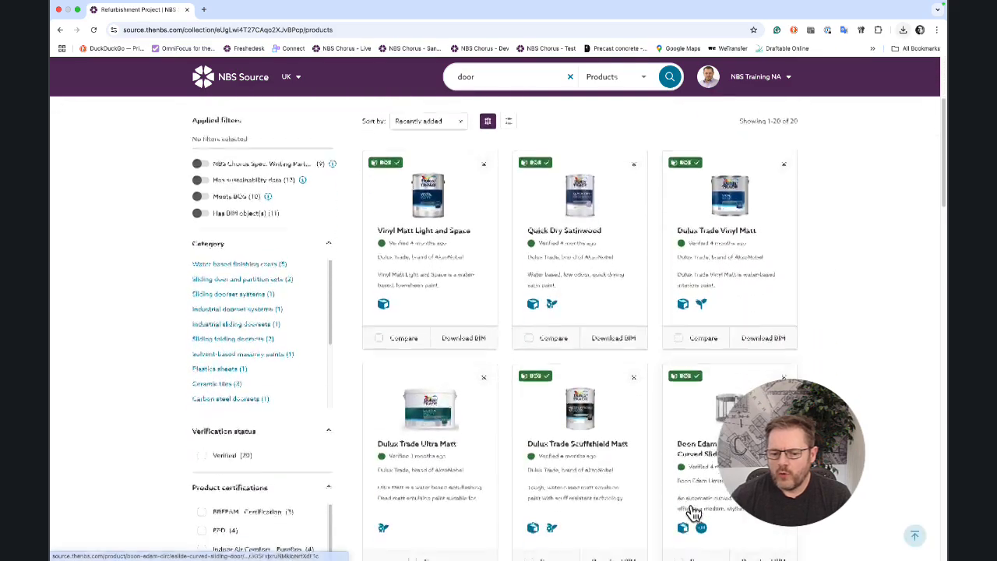
pyautogui.scroll(-3, 693, 513)
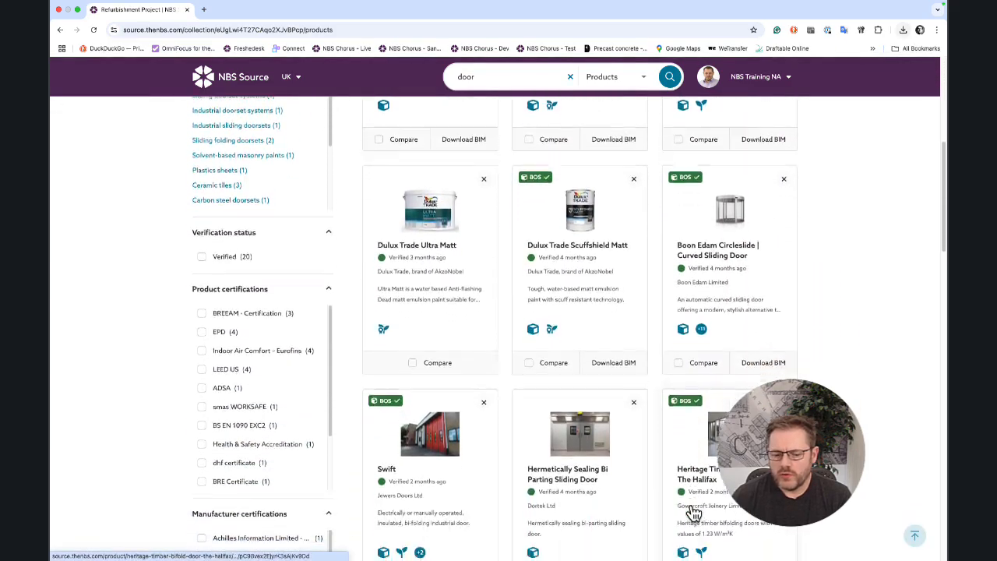
pyautogui.scroll(-4, 693, 513)
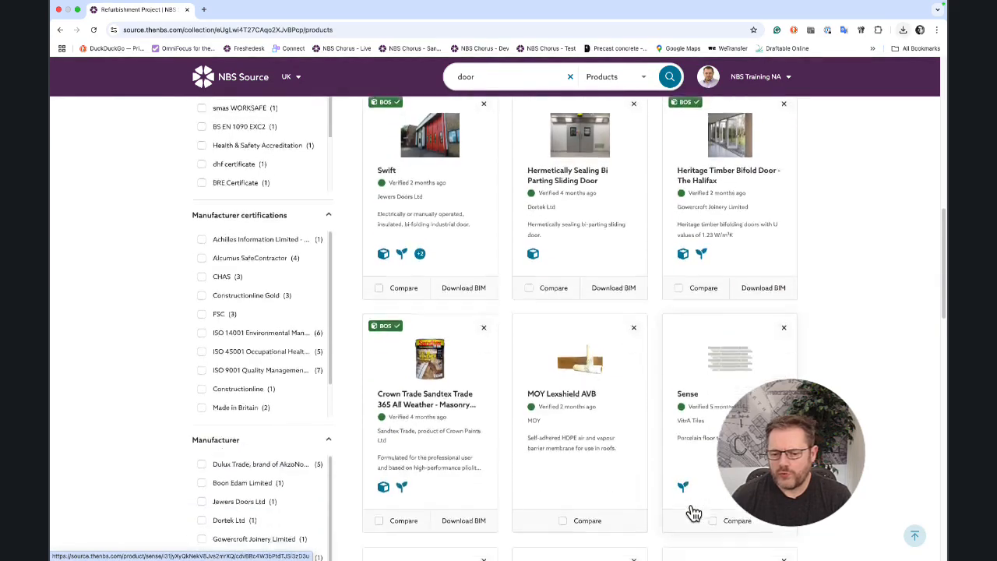
pyautogui.scroll(-4, 694, 513)
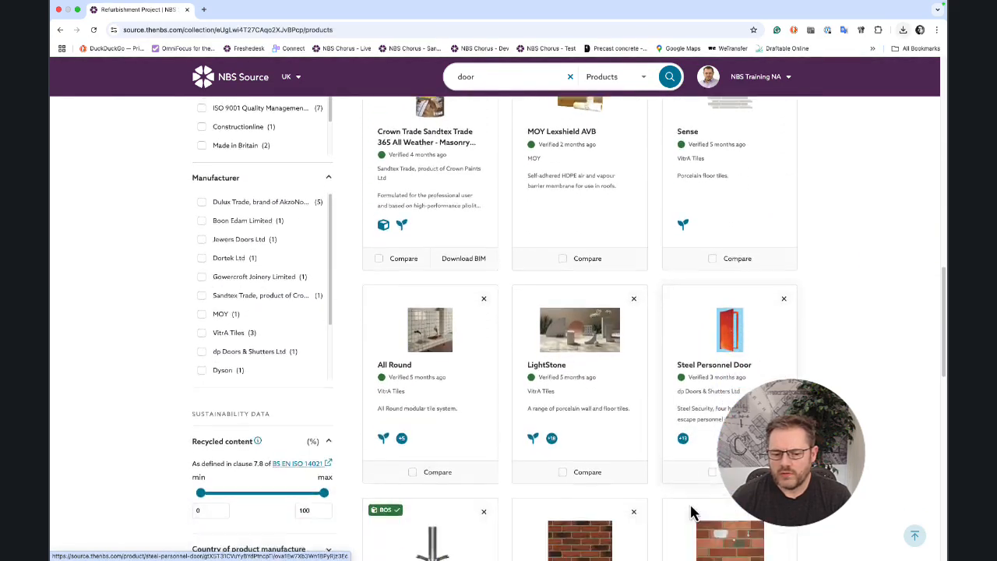
pyautogui.scroll(-5, 693, 513)
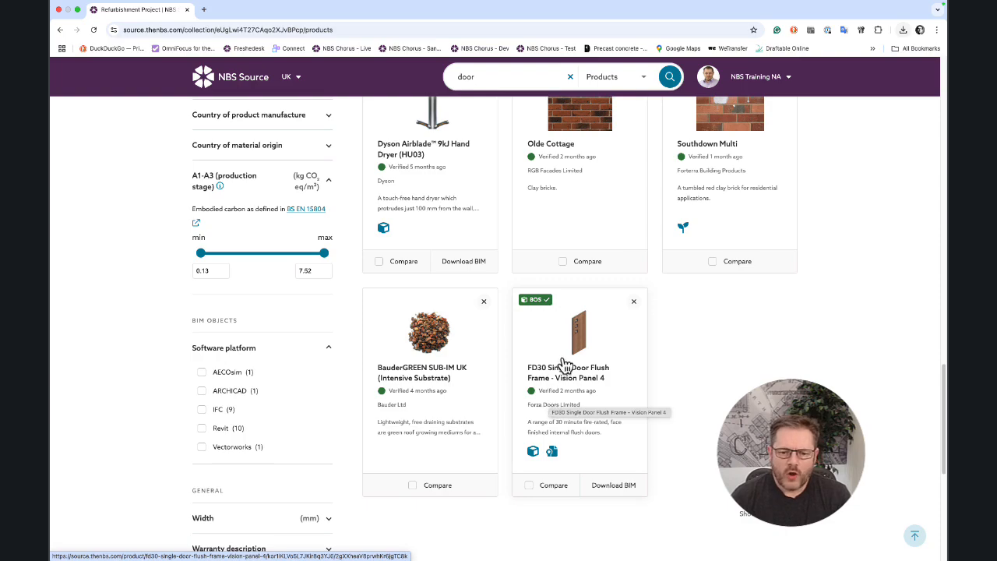
pyautogui.scroll(5, 563, 363)
pyautogui.scroll(15, 563, 363)
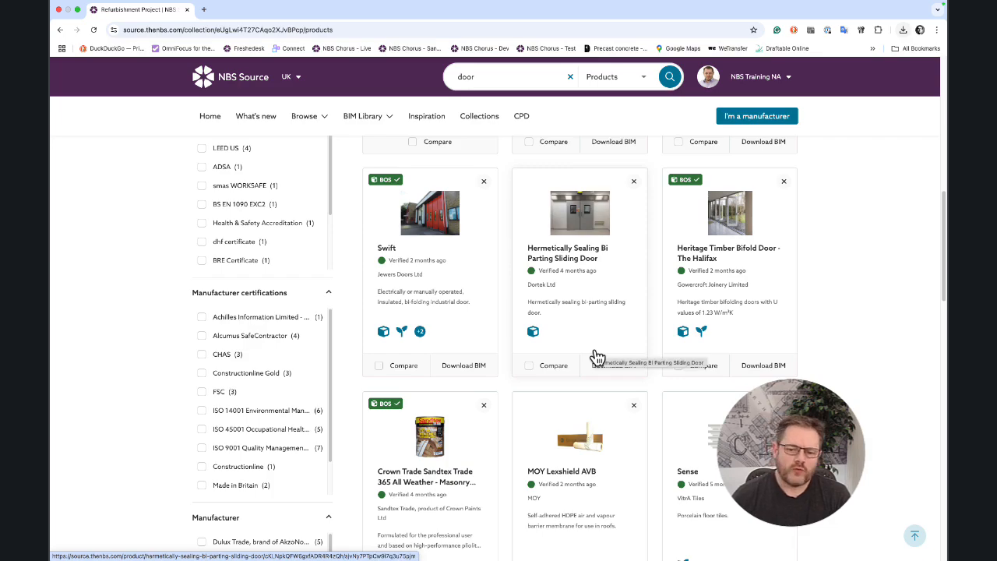
pyautogui.scroll(15, 596, 357)
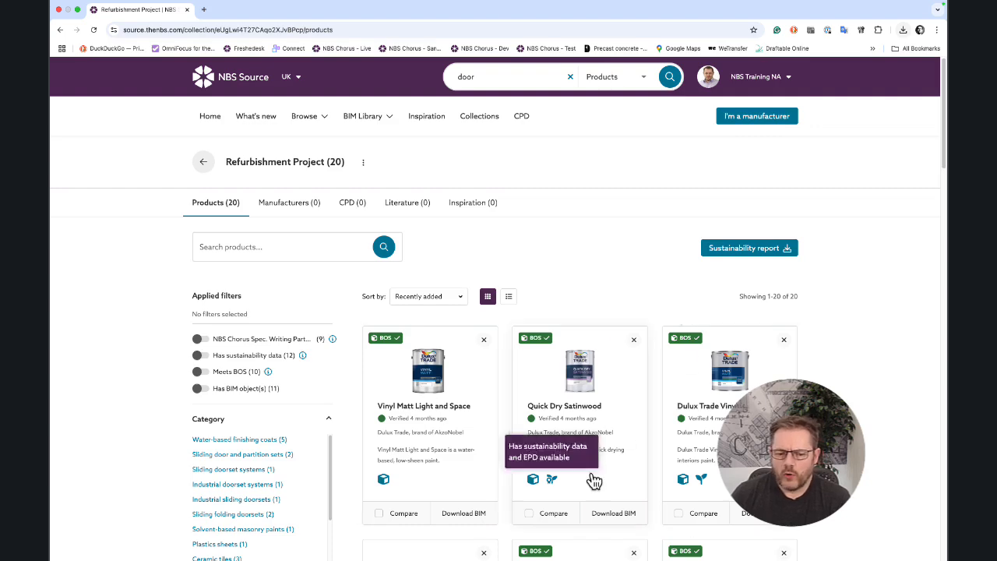
pyautogui.scroll(-1, 594, 481)
pyautogui.scroll(1, 594, 480)
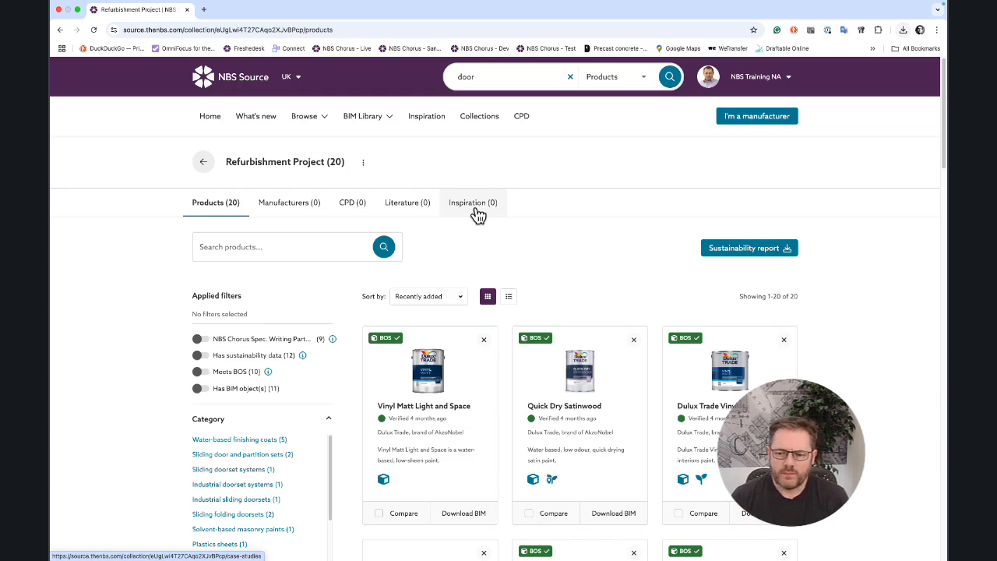
# Go back to the collections overview and start a new collection titled "Lego House"
pyautogui.click(203, 165)
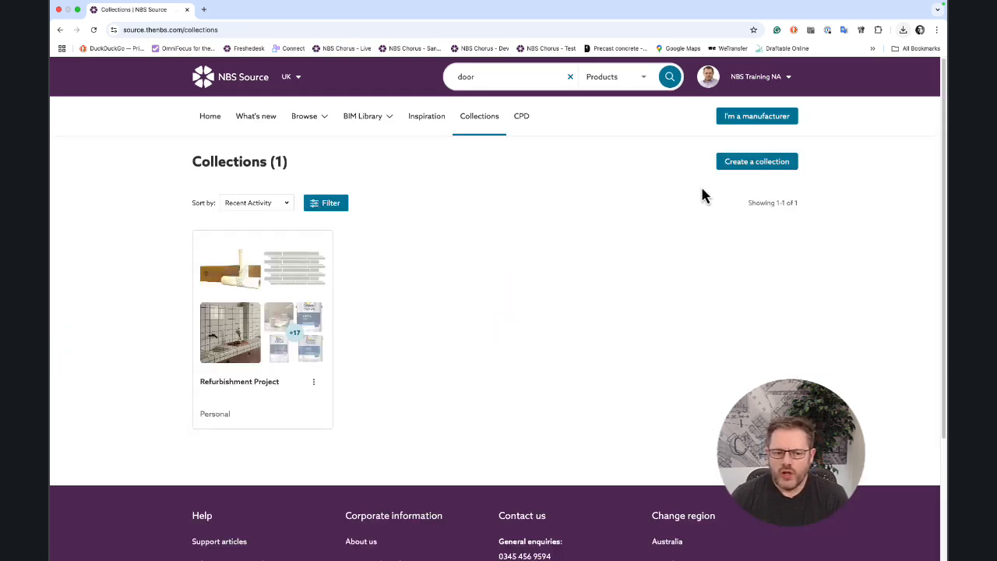
pyautogui.click(762, 170)
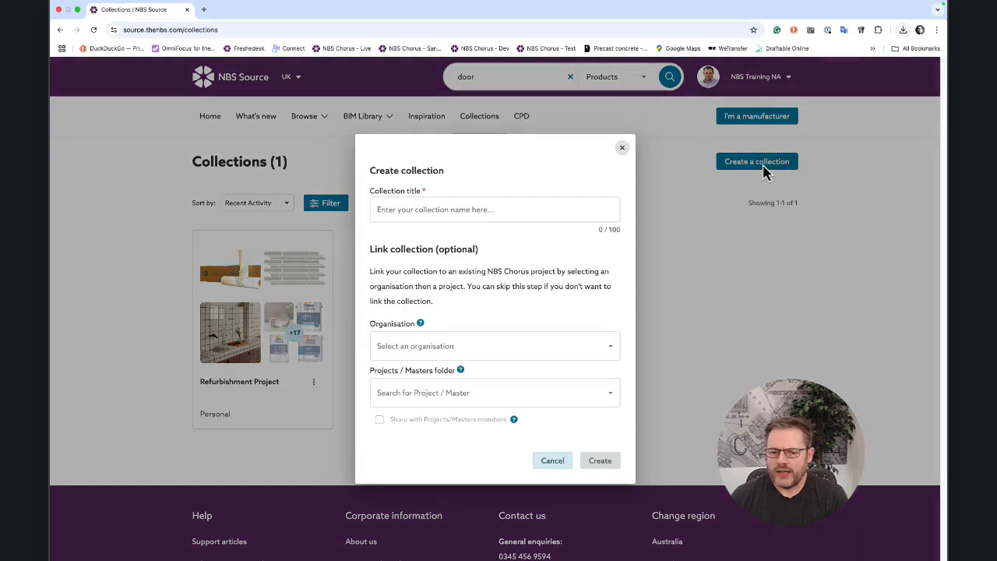
pyautogui.click(400, 222)
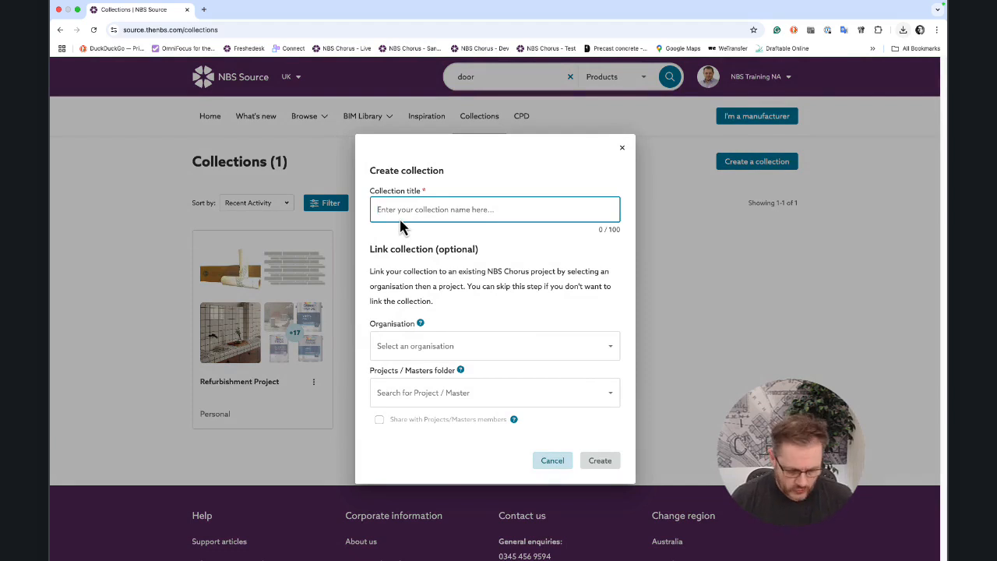
pyautogui.write('Lego Ho')
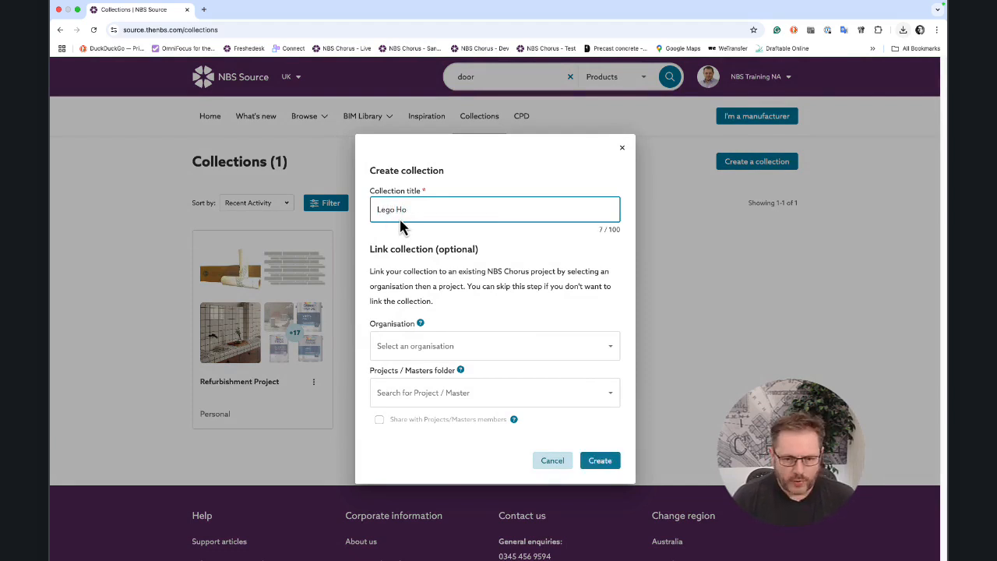
pyautogui.write('use')
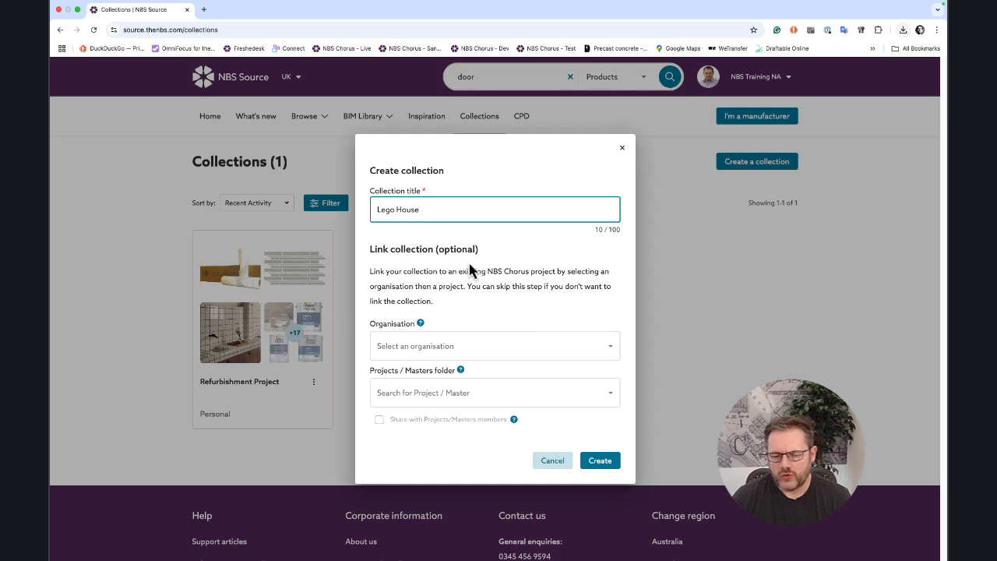
# Link the new collection to the NBS Training NA organisation and the project Lego House (290425-NSWA)
pyautogui.click(601, 351)
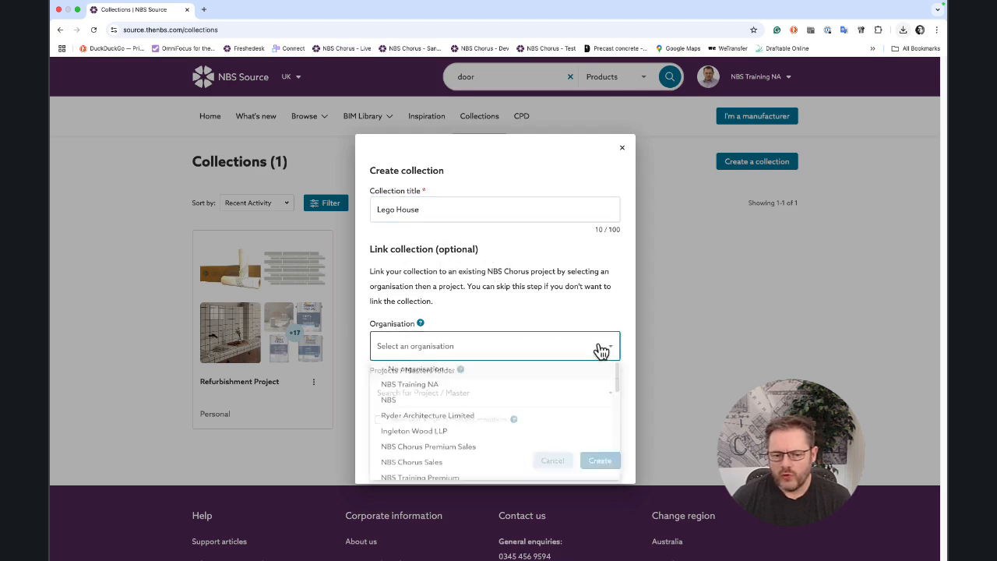
pyautogui.click(442, 387)
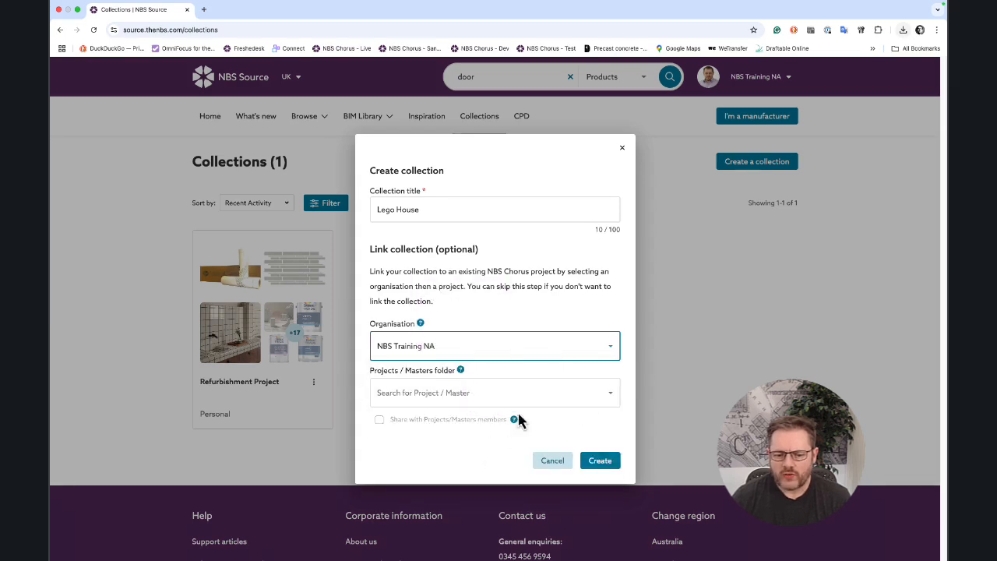
pyautogui.click(612, 397)
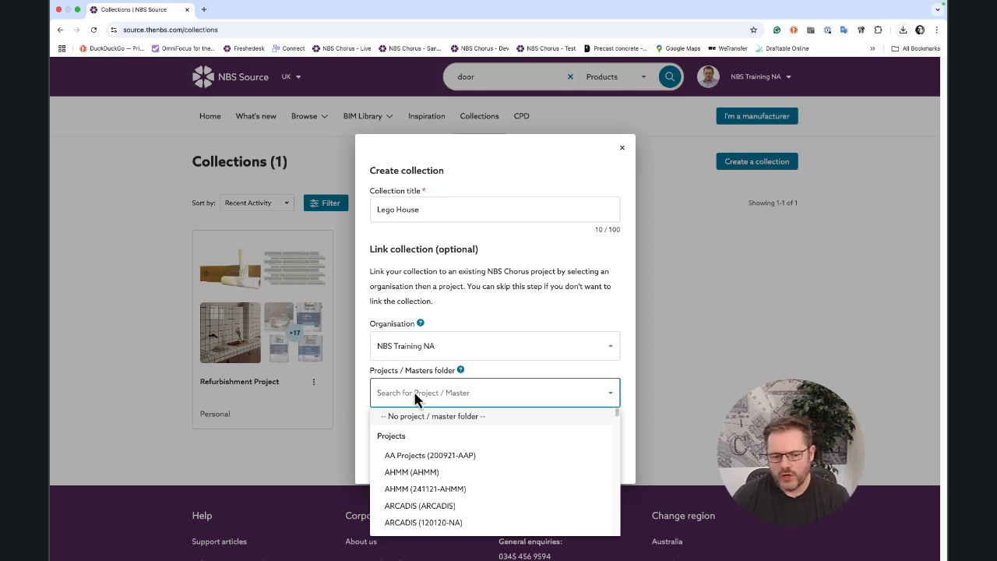
pyautogui.scroll(-5, 476, 468)
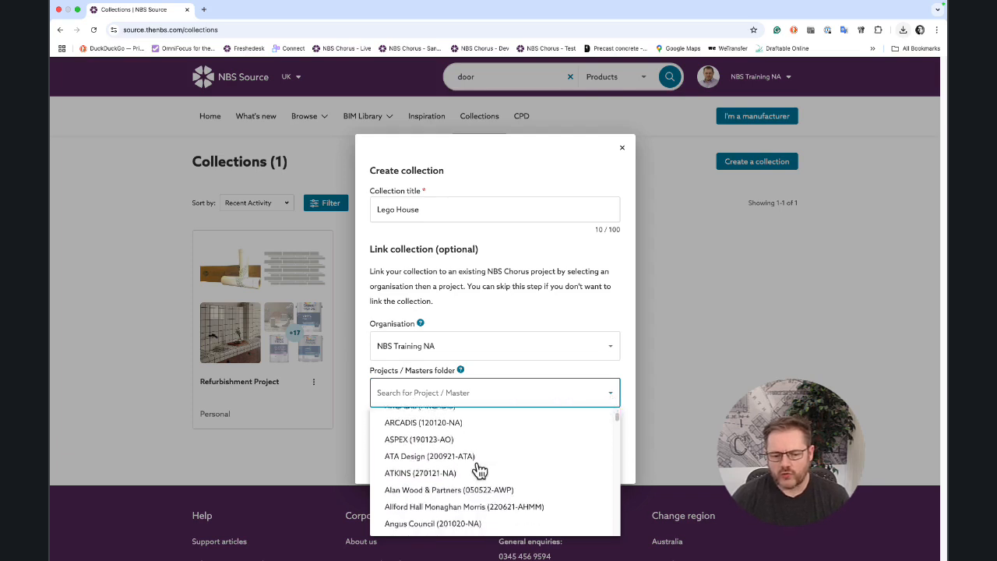
pyautogui.scroll(-8, 479, 470)
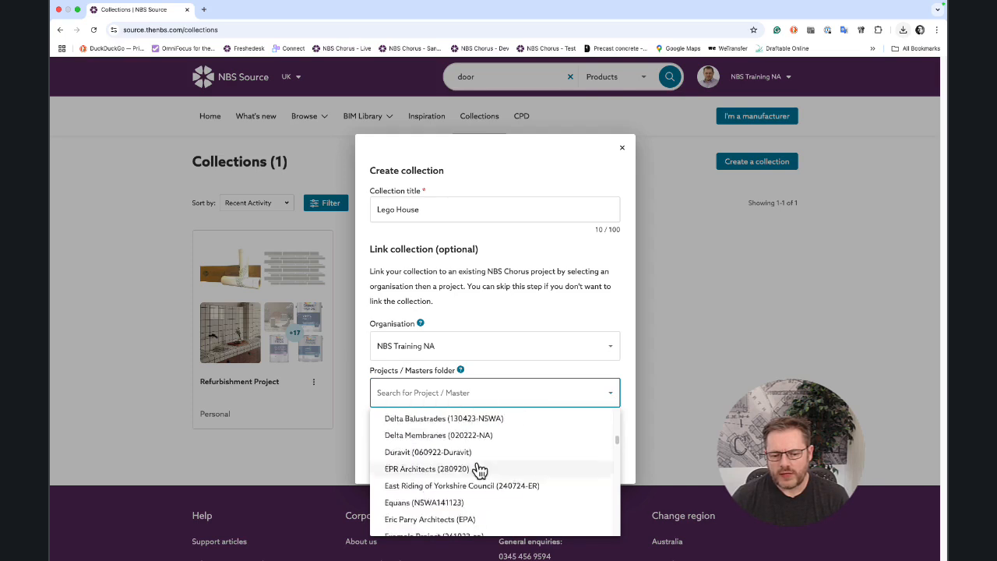
pyautogui.scroll(-8, 480, 469)
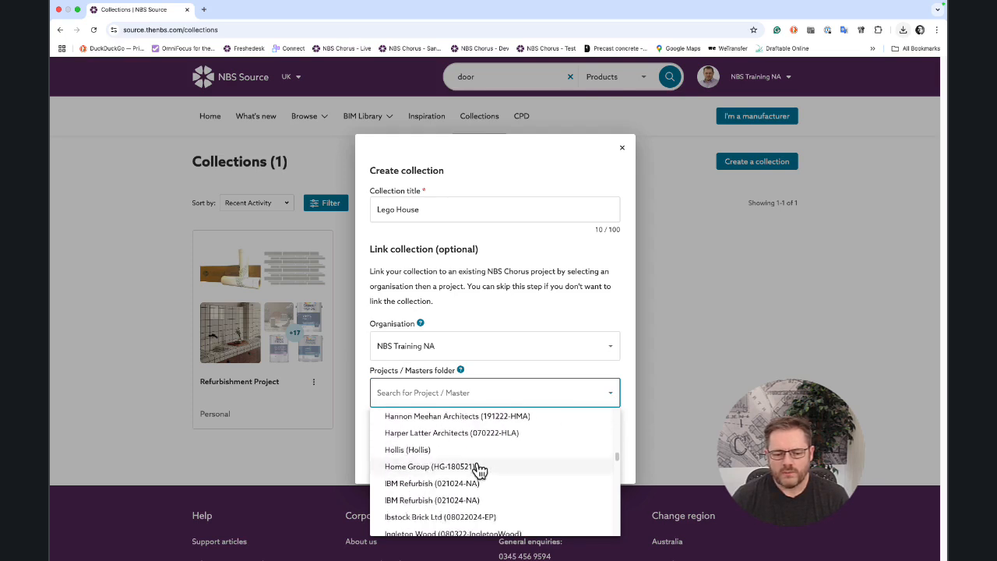
pyautogui.scroll(-5, 480, 469)
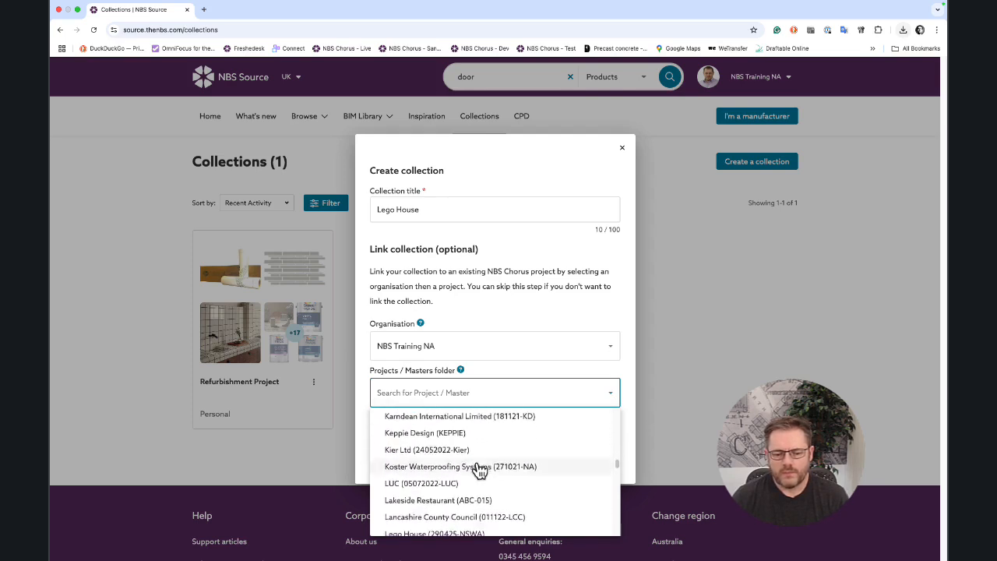
pyautogui.click(452, 457)
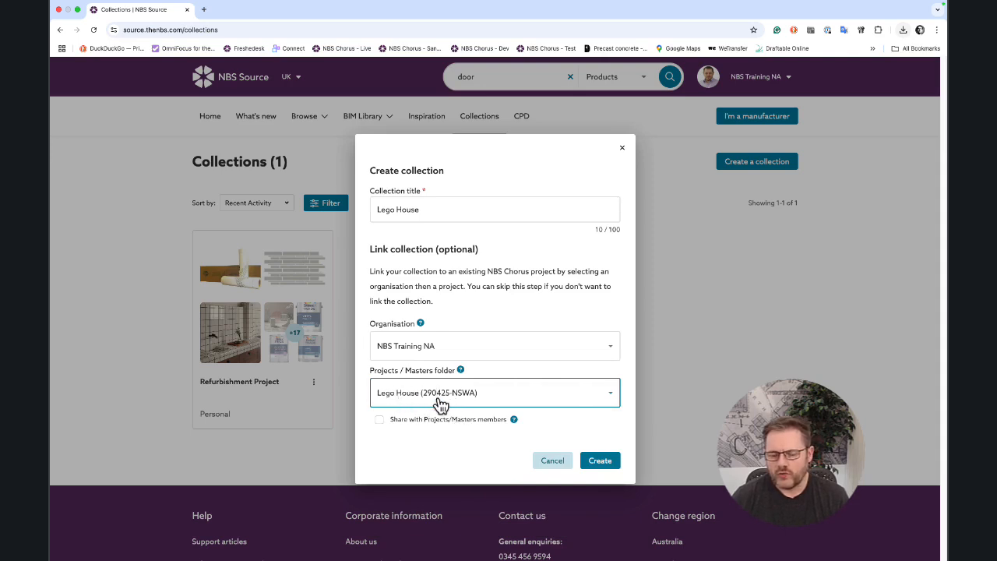
# Share the Lego House collection with the Projects/Masters members, create it and open it
pyautogui.click(381, 425)
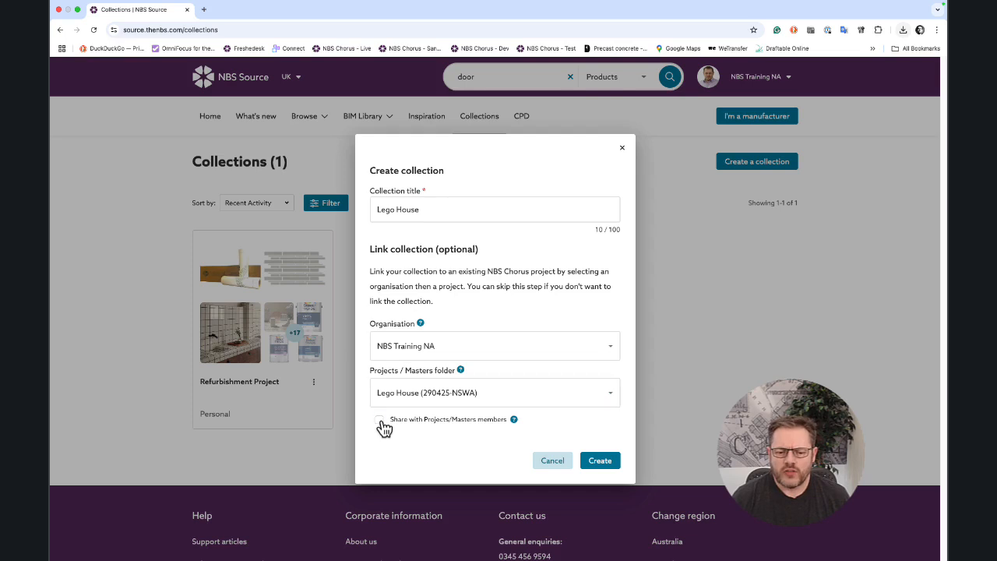
pyautogui.click(598, 463)
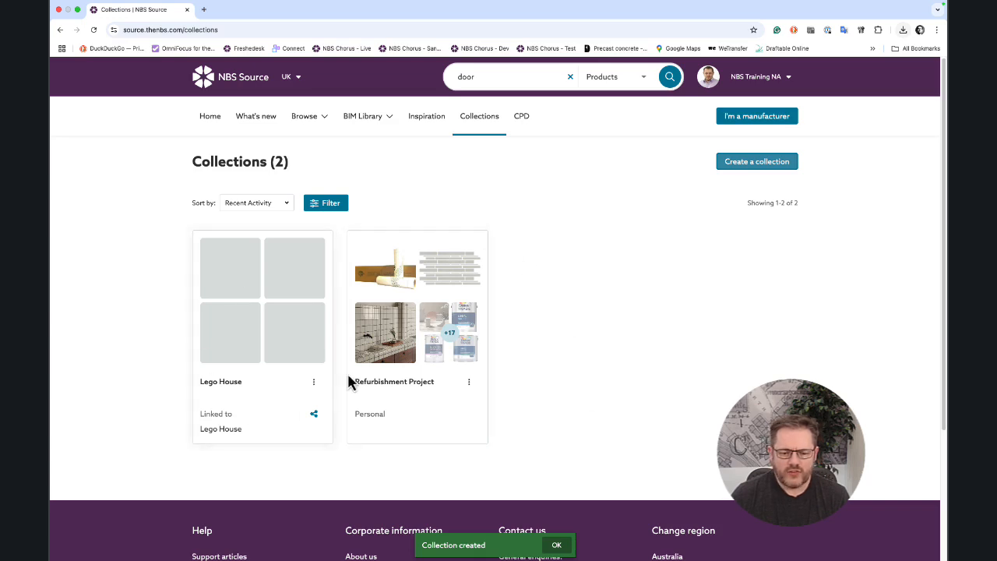
pyautogui.click(556, 545)
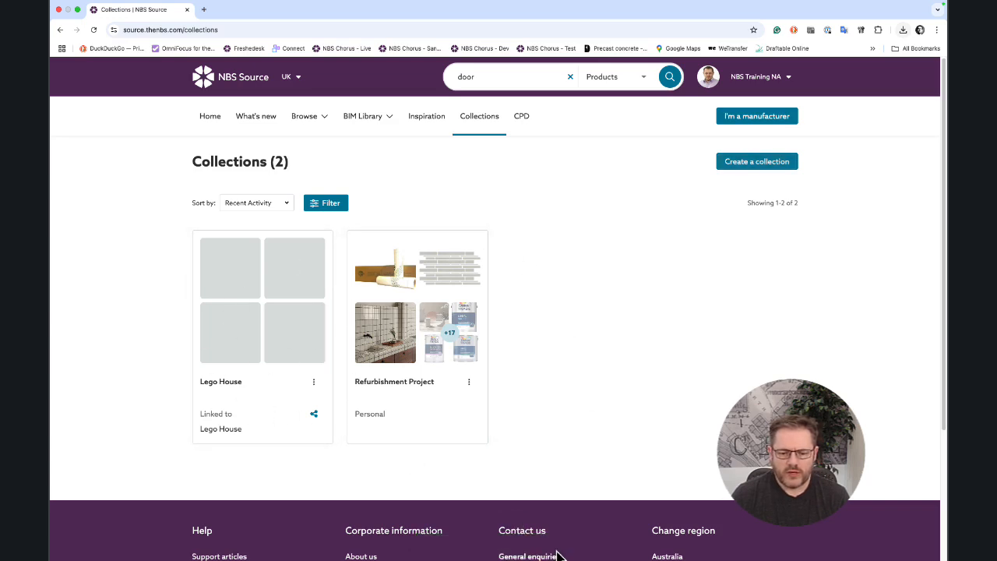
pyautogui.click(246, 350)
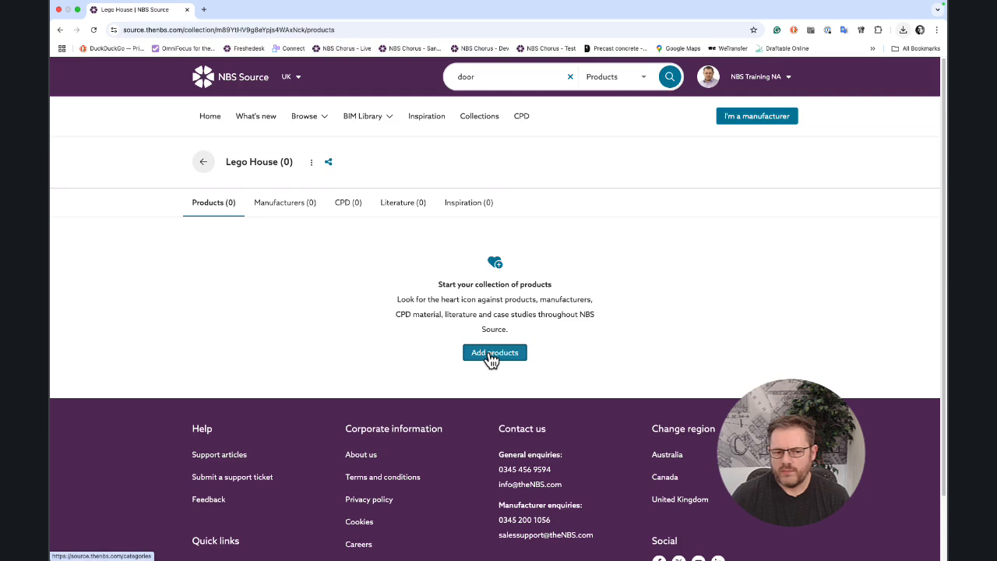
# Search from the home page for "hand dryers" and open the Hand dryers category
pyautogui.click(211, 121)
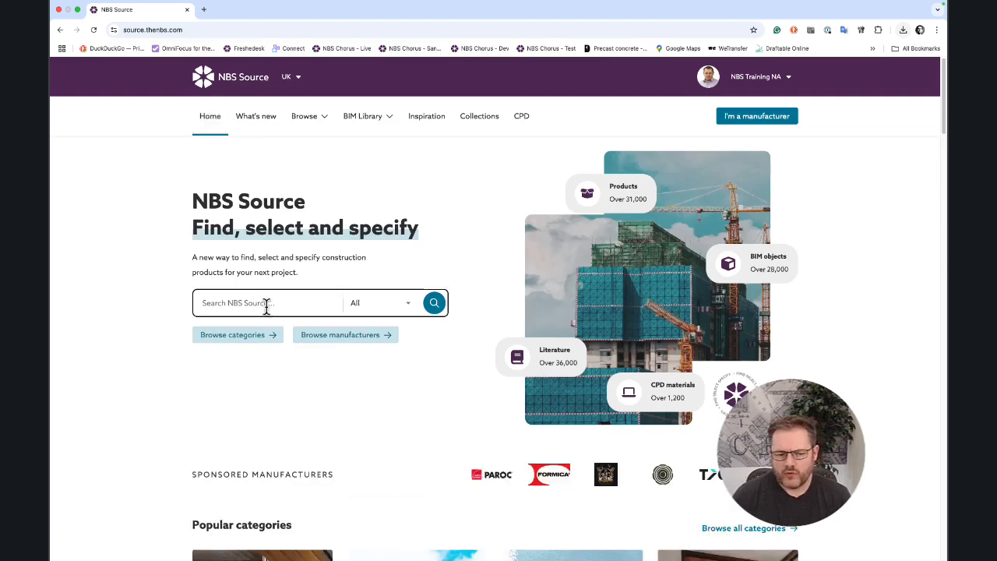
pyautogui.click(237, 306)
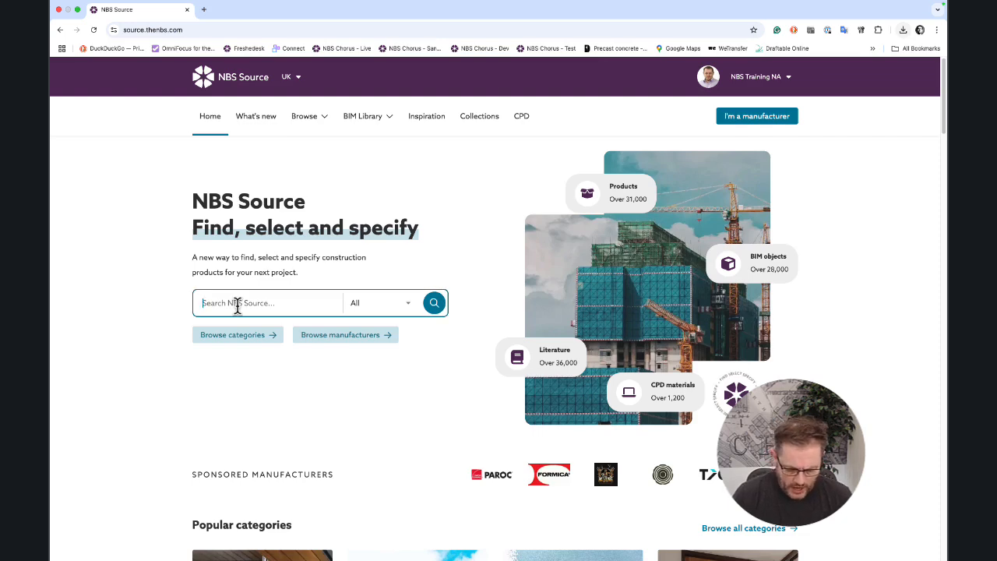
pyautogui.write('hand')
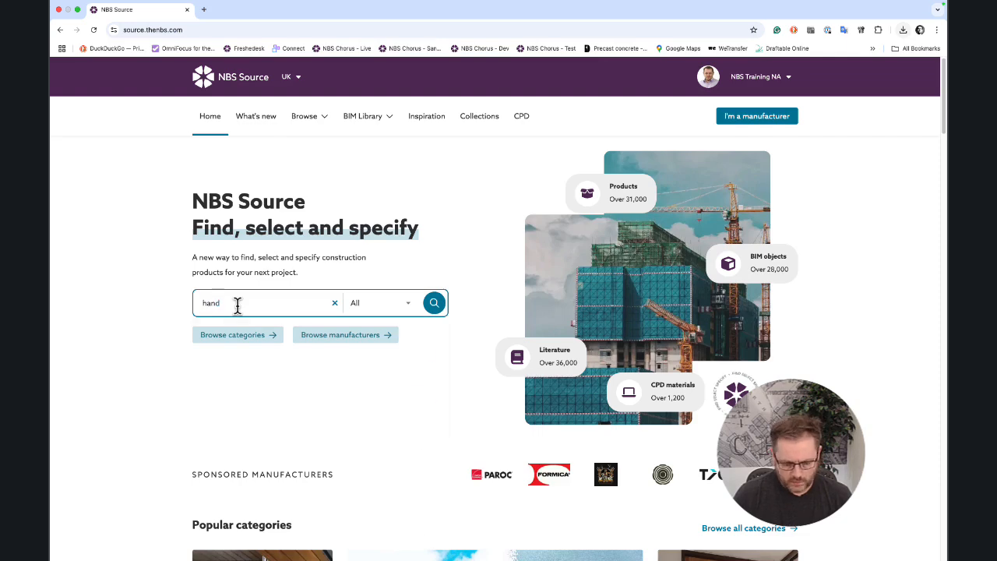
pyautogui.write(' dry')
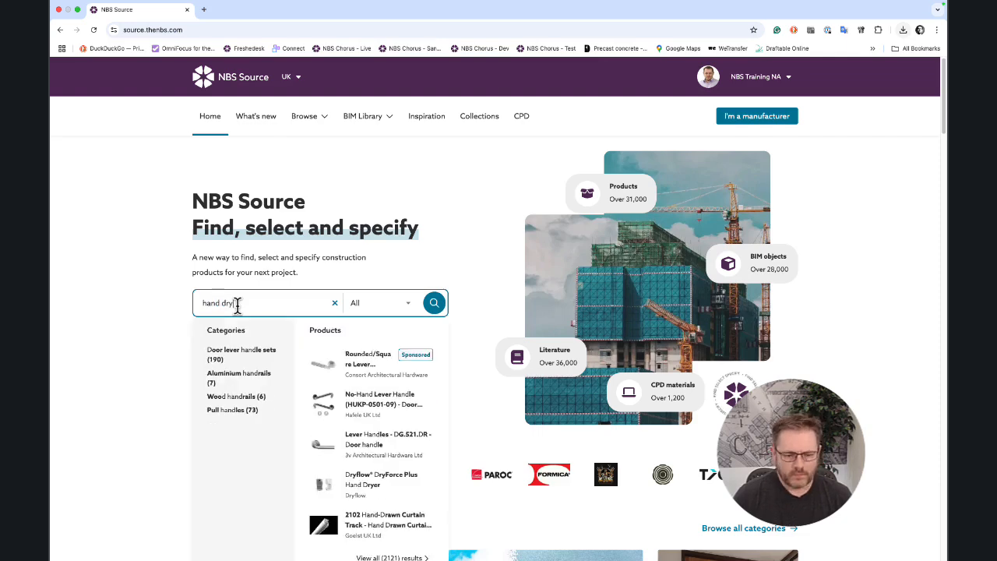
pyautogui.write('ers')
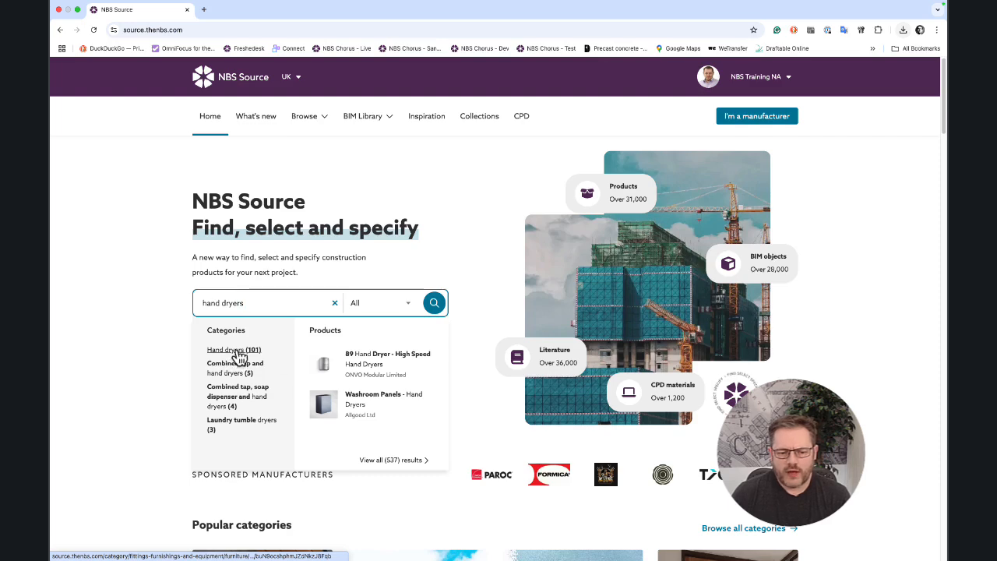
pyautogui.click(235, 350)
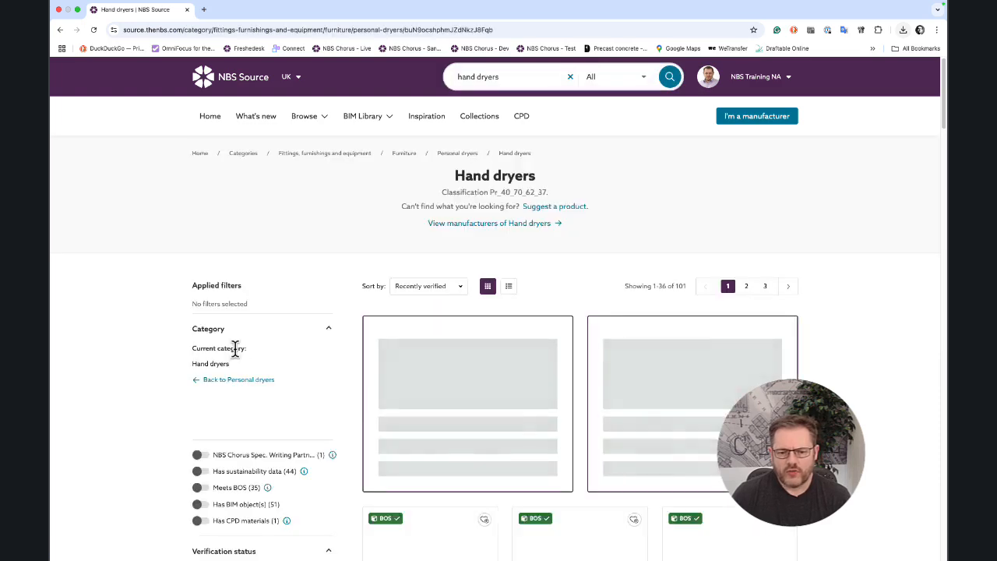
# Open the Aertek Triclone Hands-in Hand Dryer, view its Triclone White - AHD-ATTCW variant and look through the product data
pyautogui.scroll(-1, 524, 495)
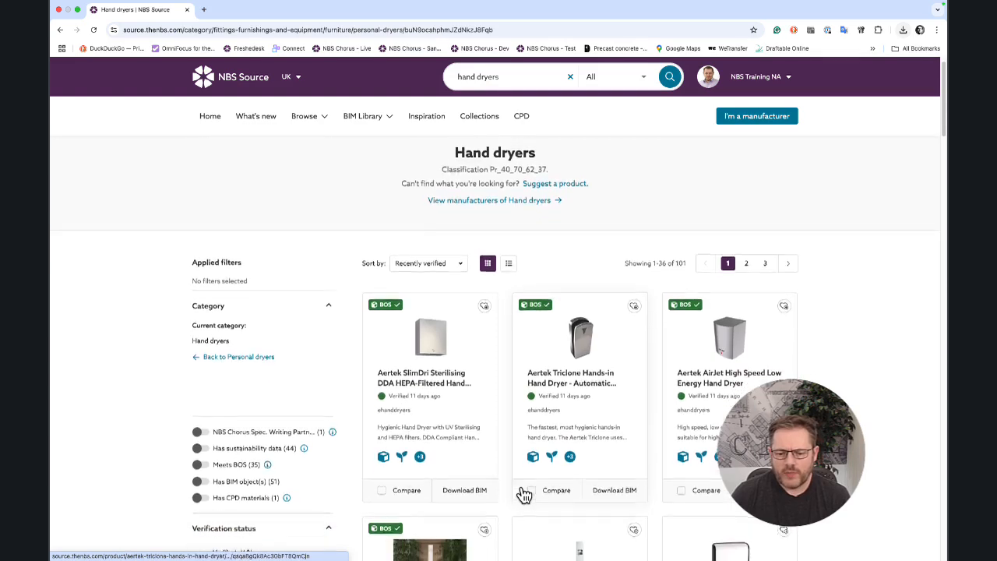
pyautogui.scroll(-3, 524, 495)
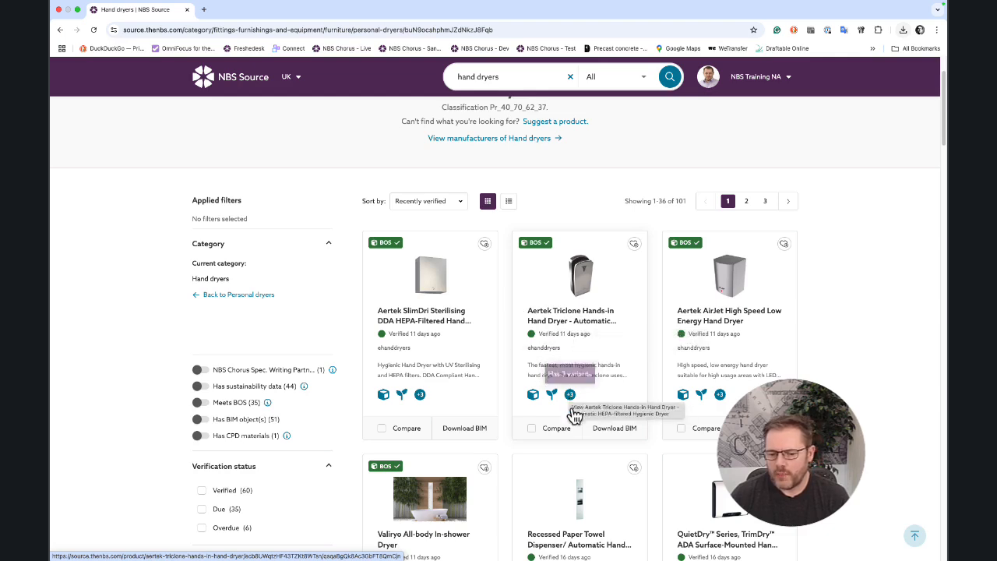
pyautogui.click(588, 335)
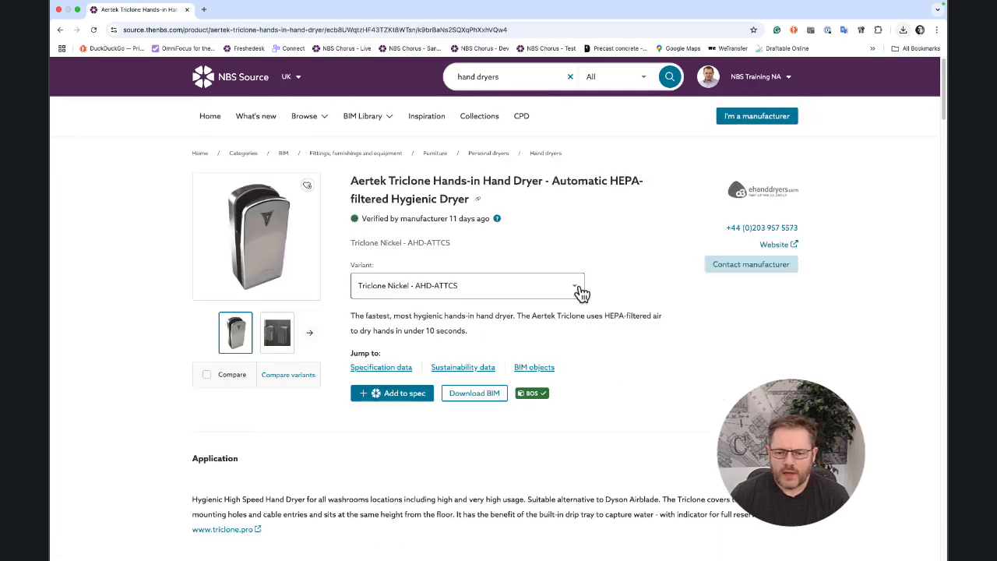
pyautogui.click(578, 291)
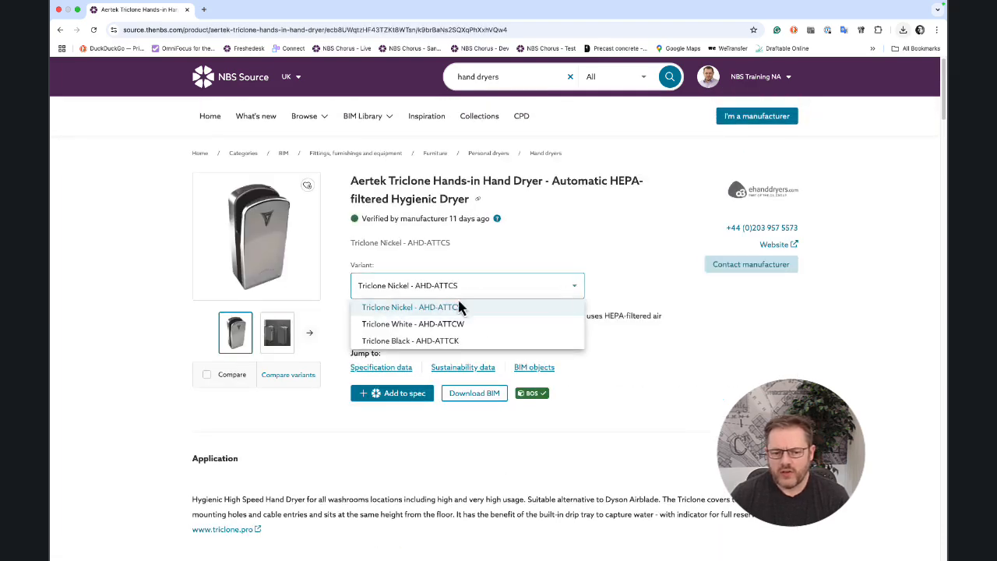
pyautogui.click(415, 325)
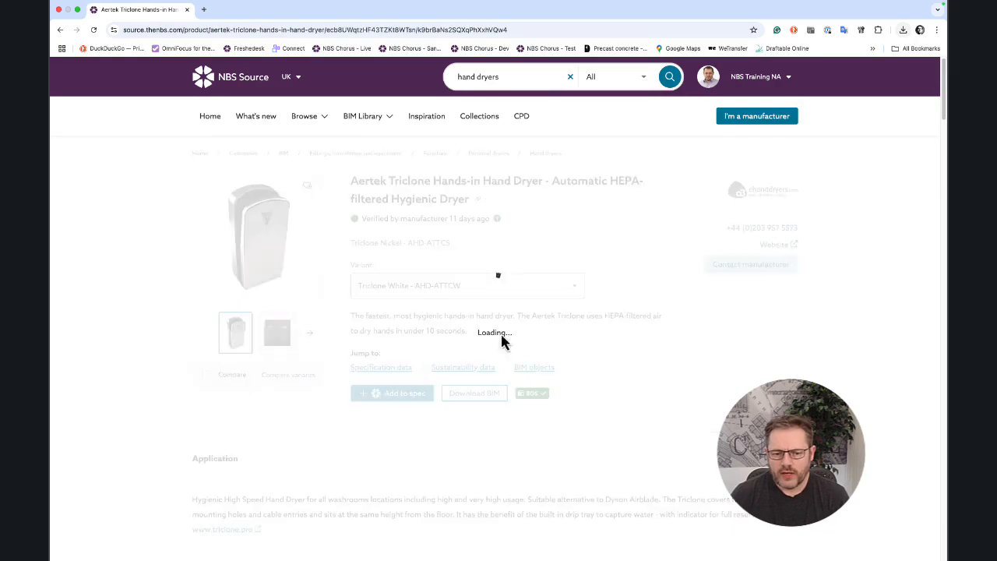
pyautogui.scroll(-5, 583, 459)
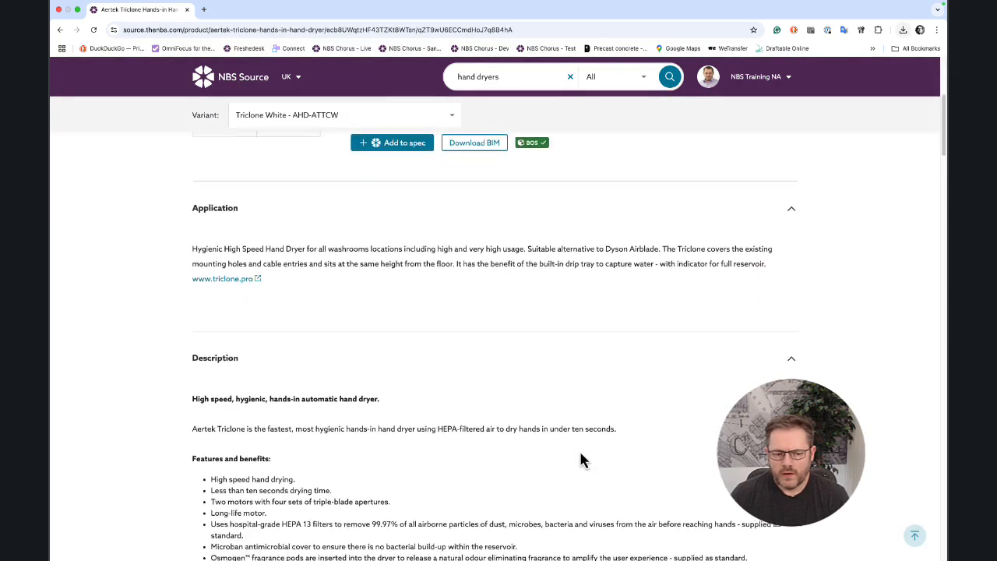
pyautogui.scroll(-7, 580, 460)
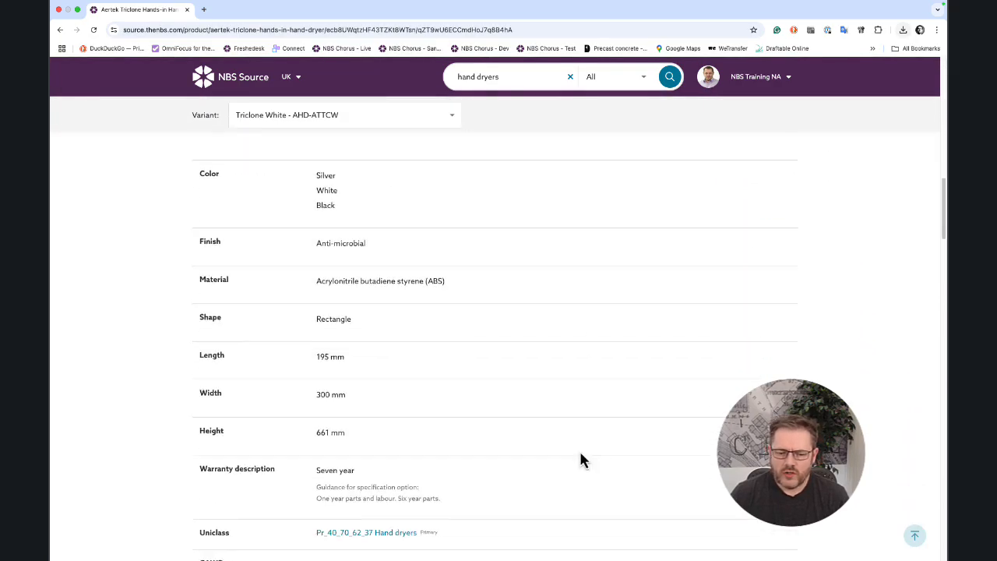
pyautogui.scroll(13, 580, 460)
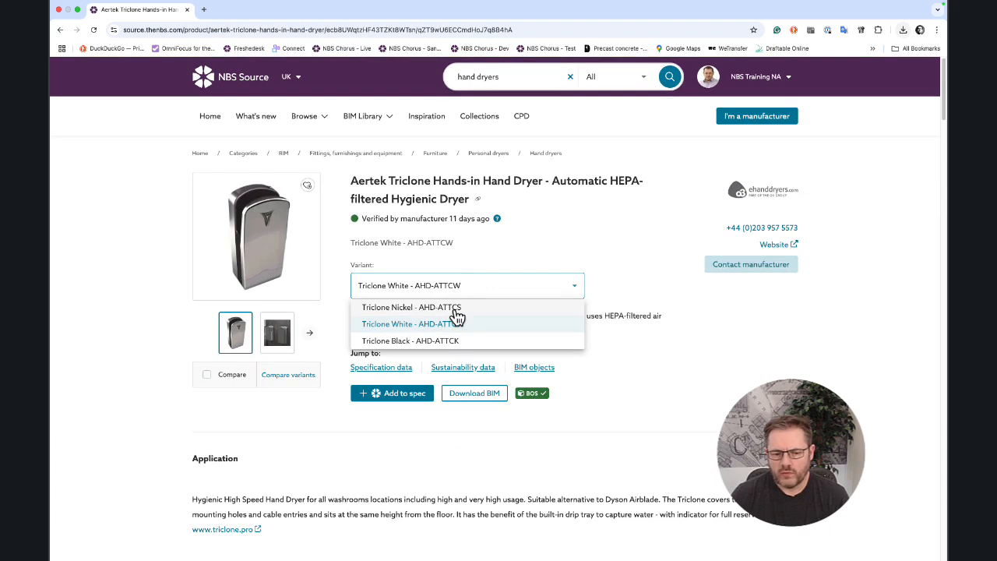
# Compare the Aertek Triclone's variants, examining the specification, additional properties and sustainability rows for differences, and return to the home page
pyautogui.click(300, 379)
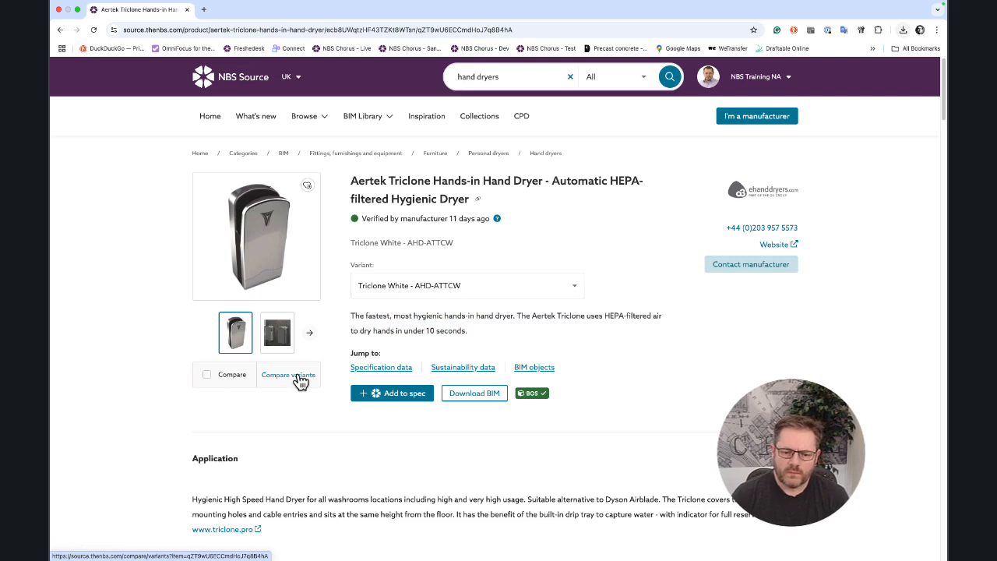
pyautogui.click(300, 379)
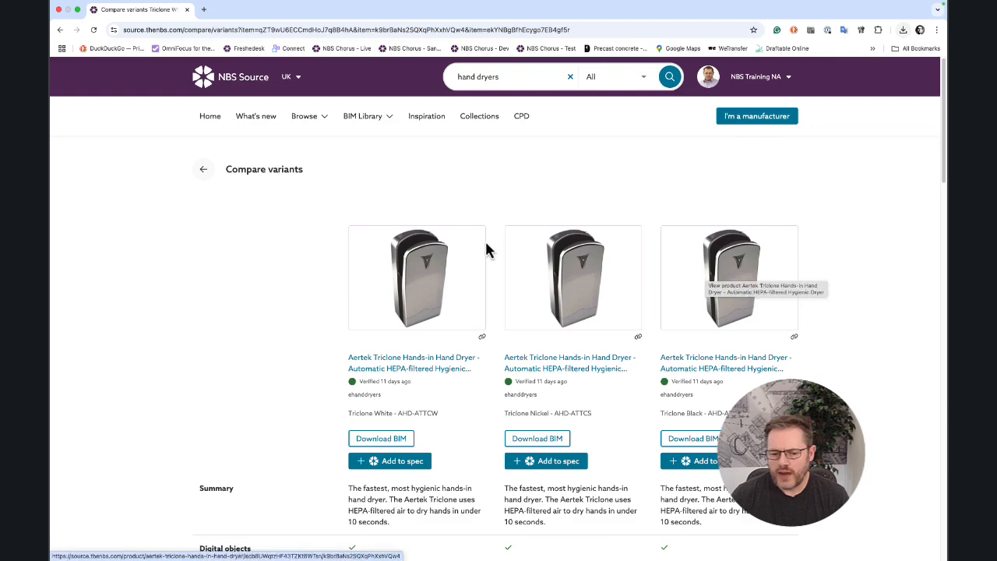
pyautogui.scroll(-1, 695, 370)
pyautogui.scroll(-2, 696, 369)
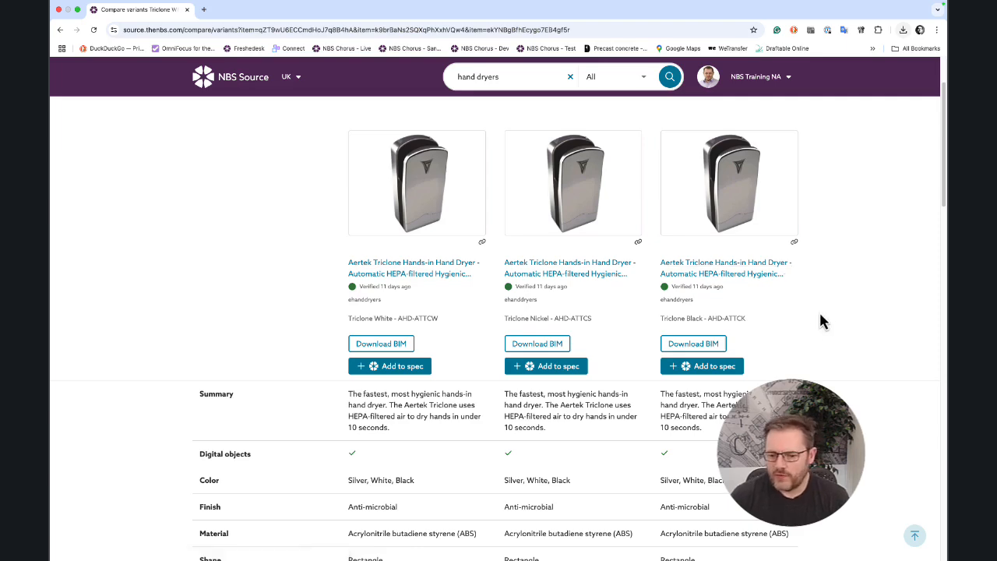
pyautogui.scroll(-3, 811, 336)
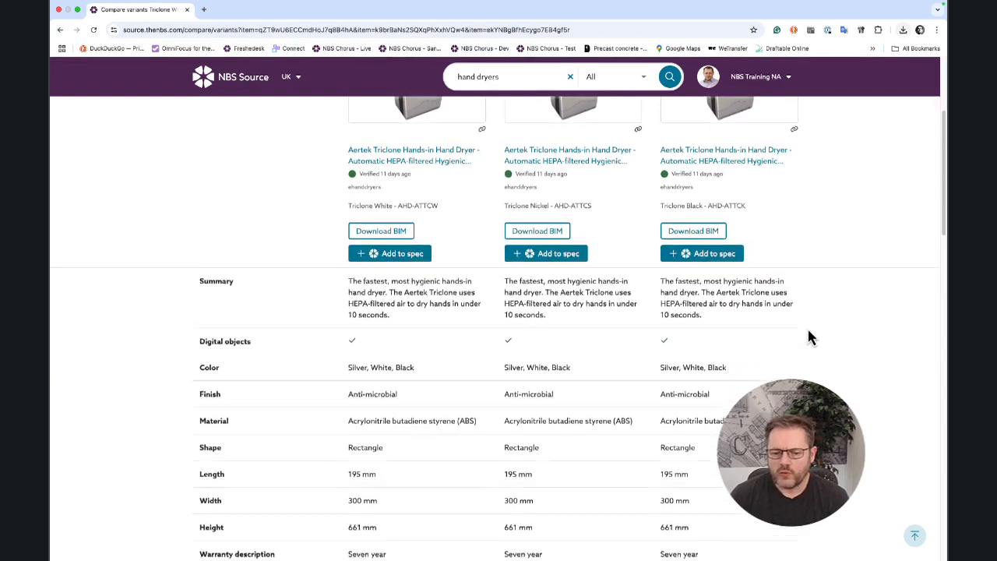
pyautogui.scroll(-4, 809, 335)
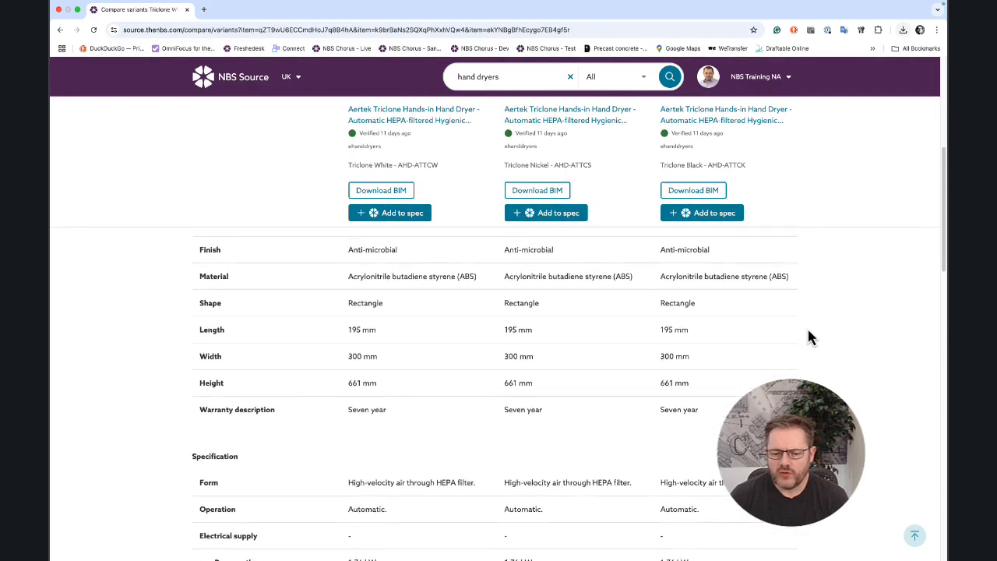
pyautogui.scroll(-4, 809, 337)
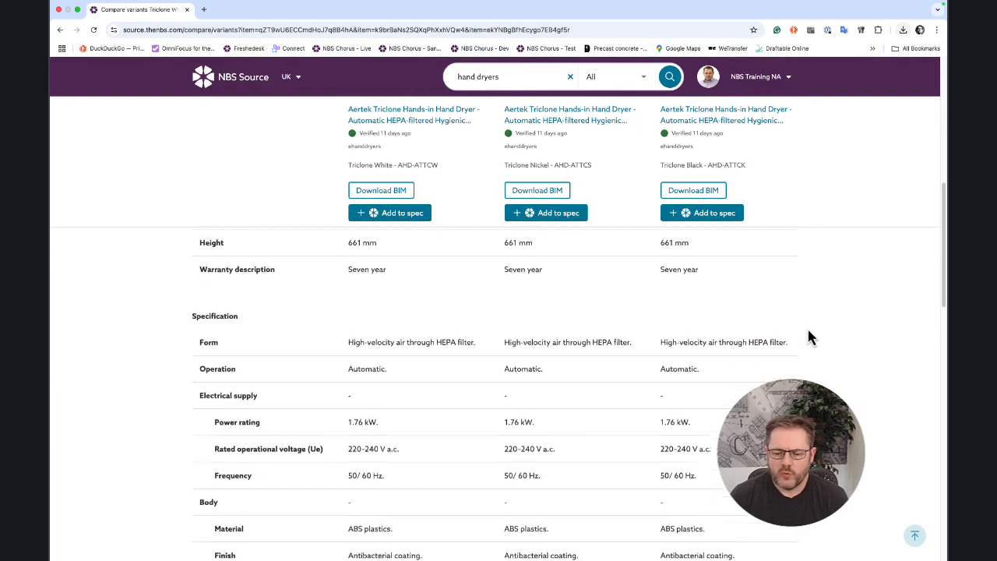
pyautogui.scroll(-4, 808, 337)
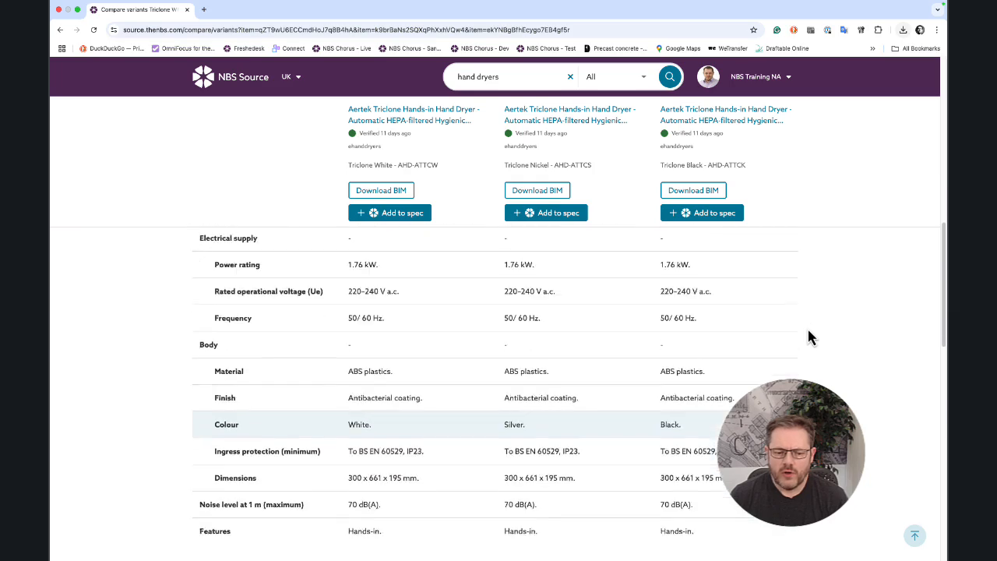
pyautogui.scroll(-1, 808, 337)
pyautogui.moveTo(430, 382)
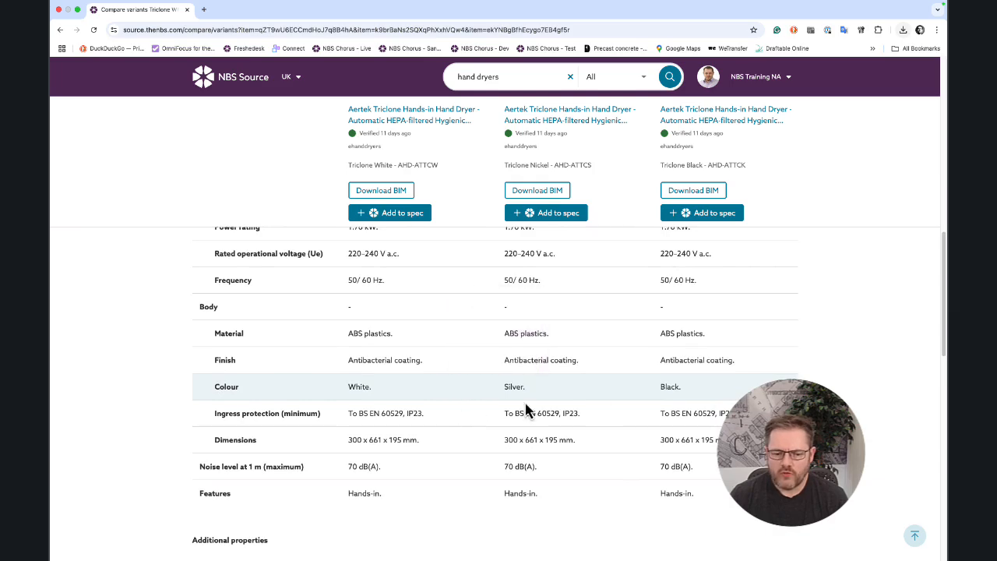
pyautogui.scroll(-5, 526, 406)
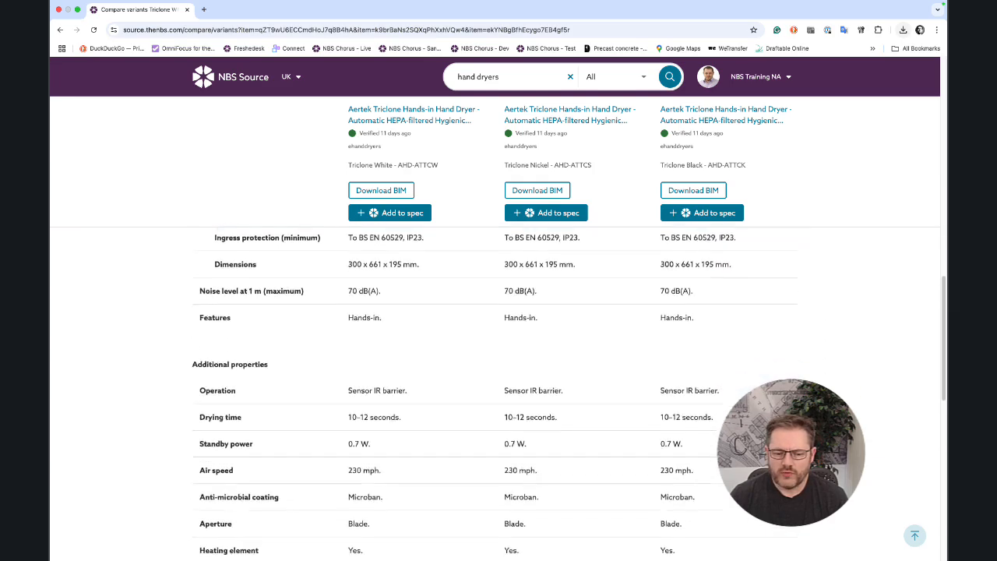
pyautogui.scroll(-9, 569, 396)
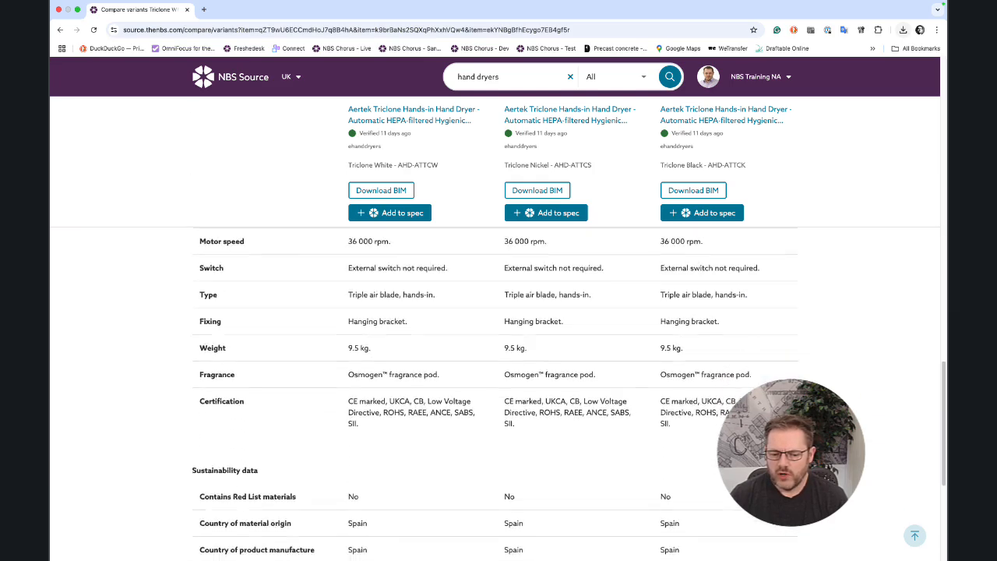
pyautogui.scroll(-3, 499, 390)
pyautogui.scroll(2, 498, 389)
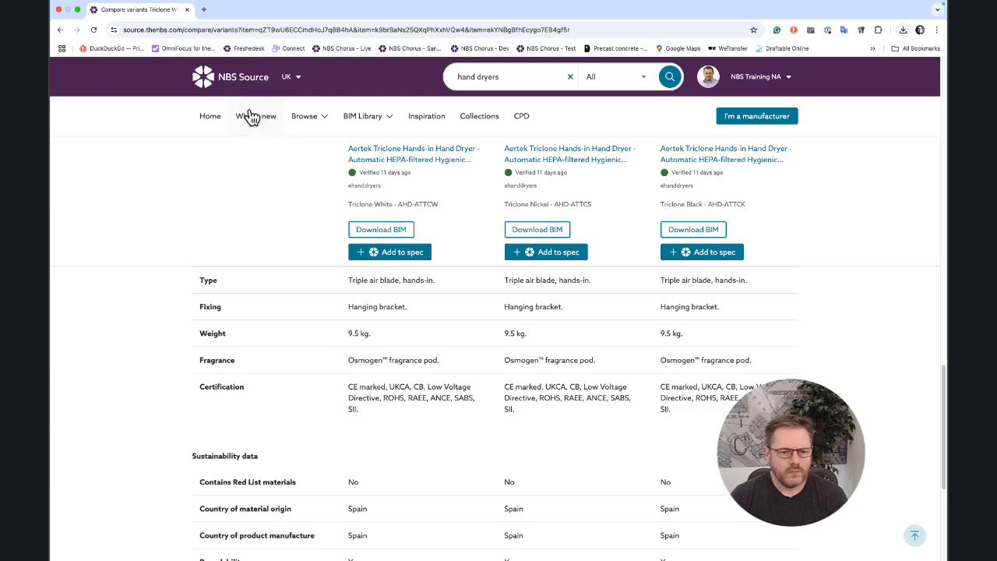
pyautogui.click(209, 119)
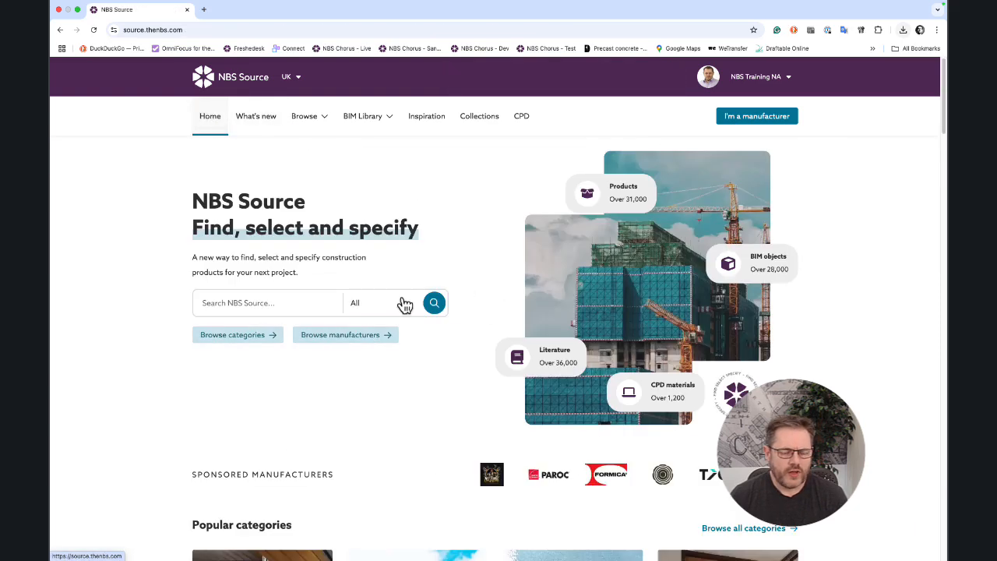
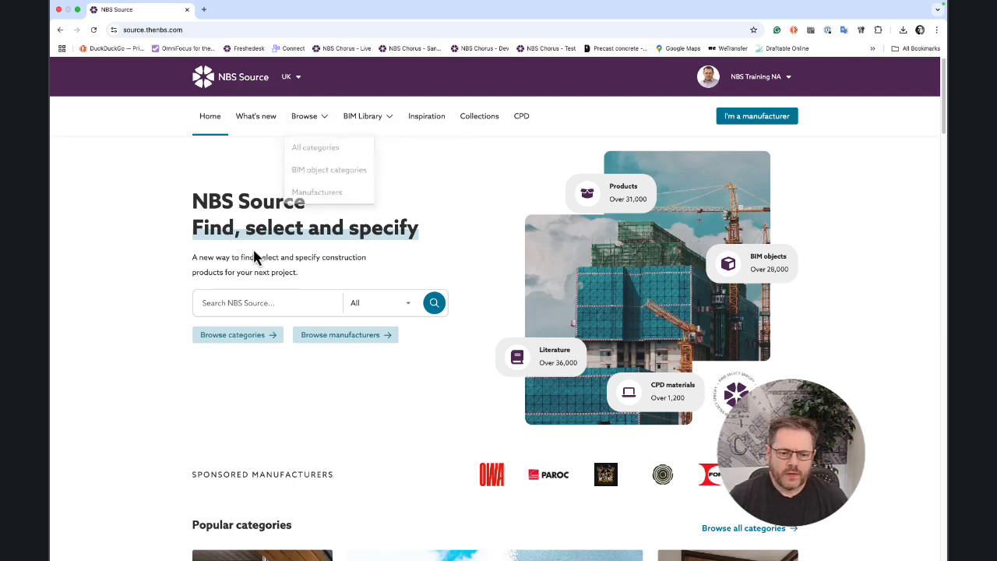
pyautogui.click(244, 302)
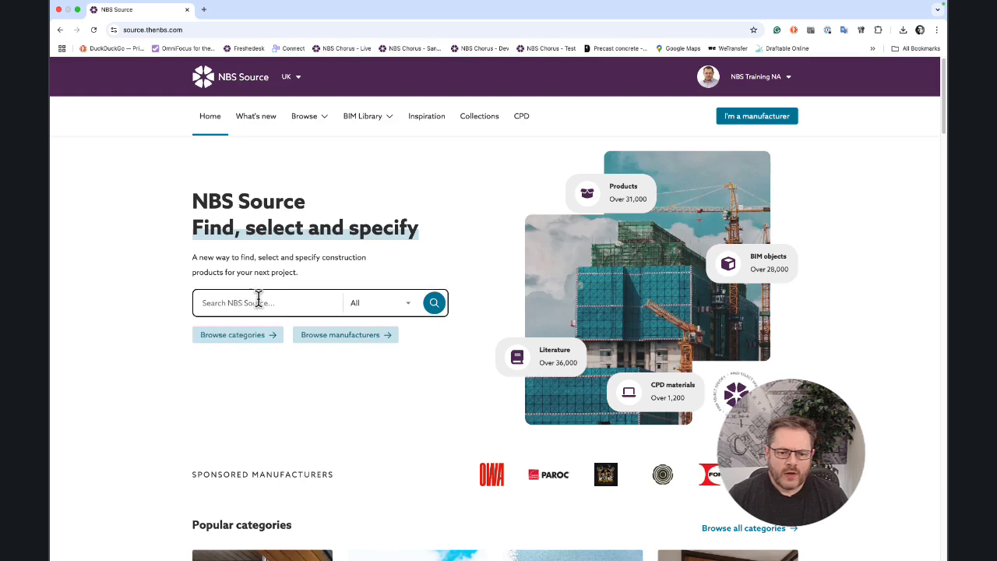
pyautogui.click(492, 123)
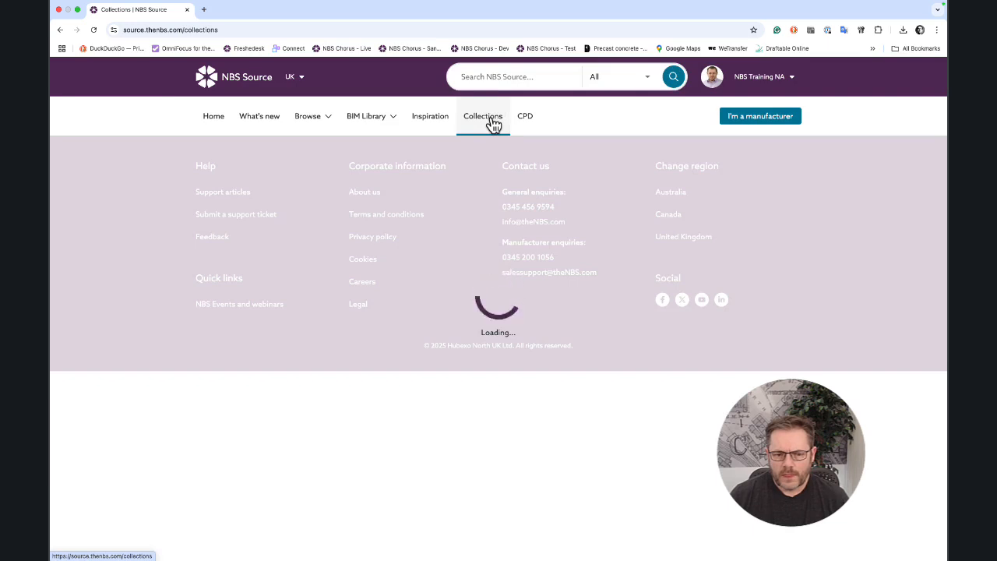
pyautogui.click(225, 123)
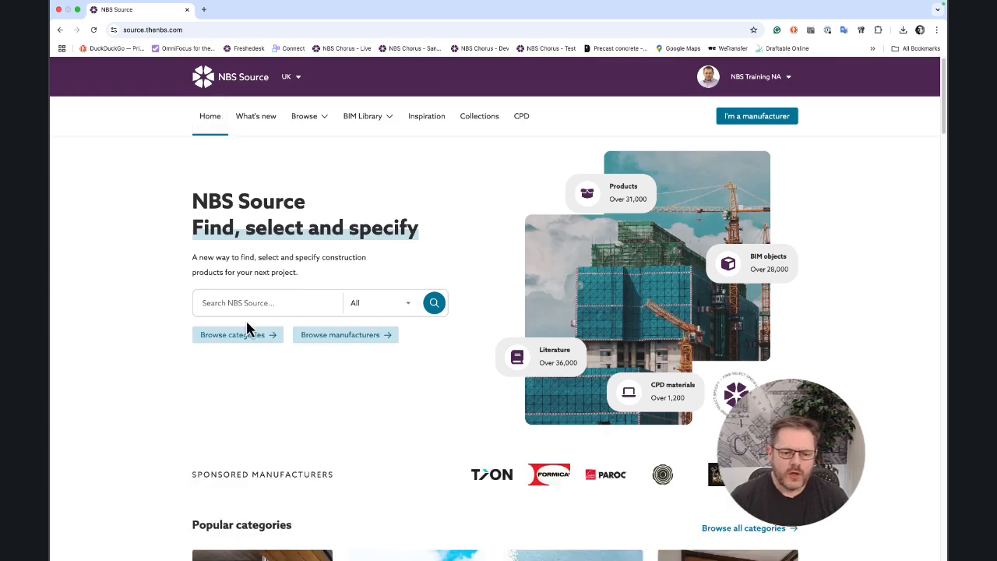
# Search from the home page for "door", open the Wood doorsets category and browse its products
pyautogui.click(236, 302)
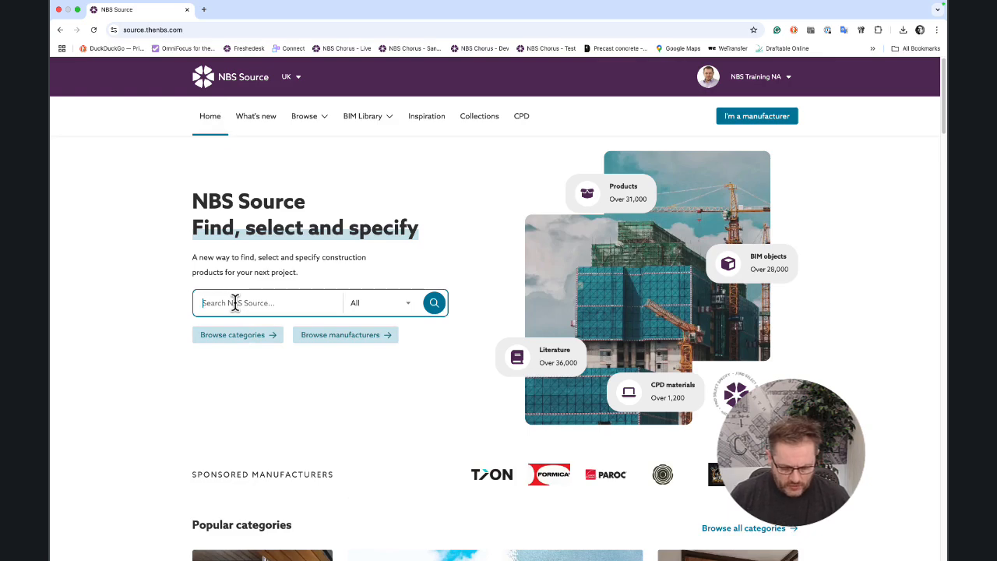
pyautogui.write('door')
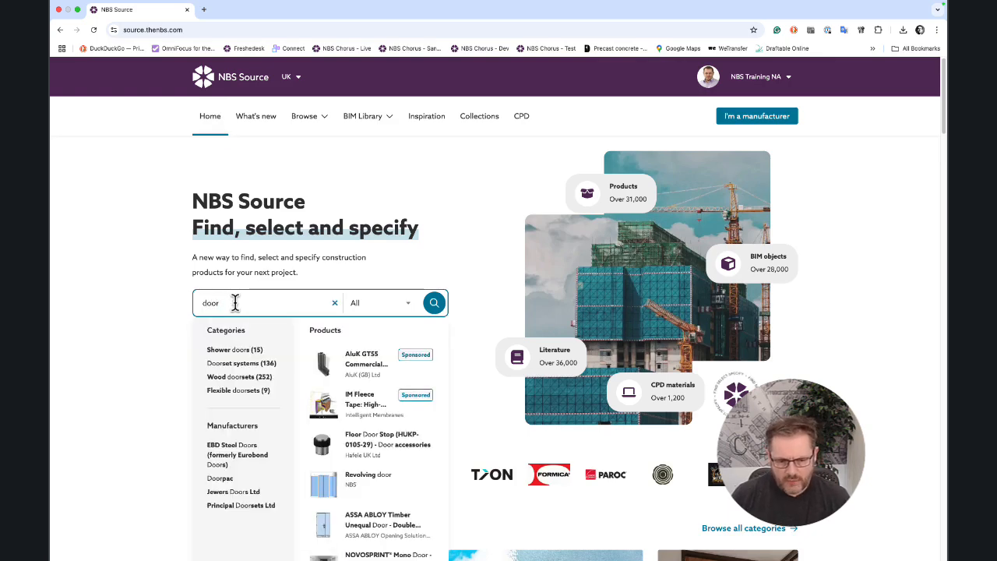
pyautogui.click(249, 377)
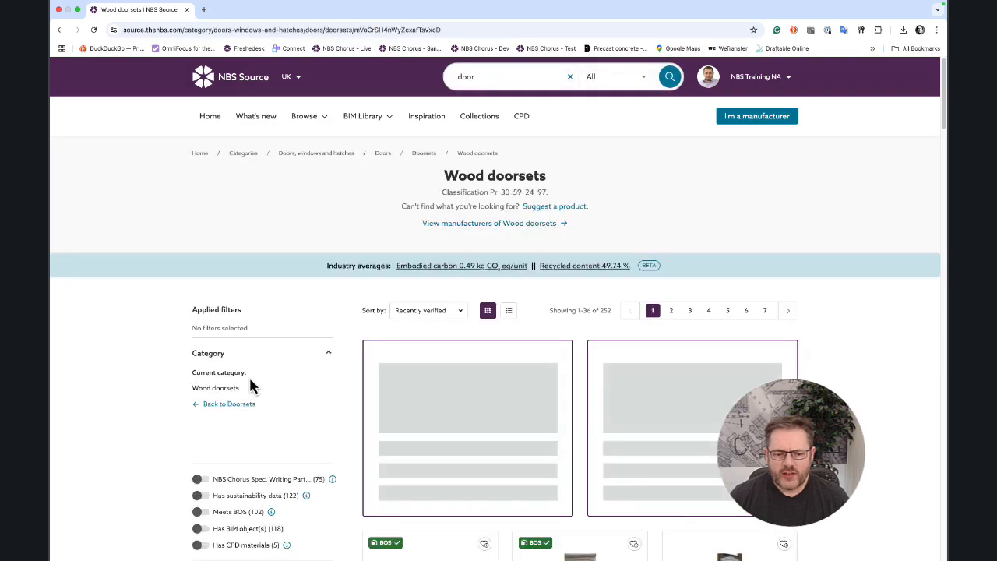
pyautogui.scroll(-10, 666, 497)
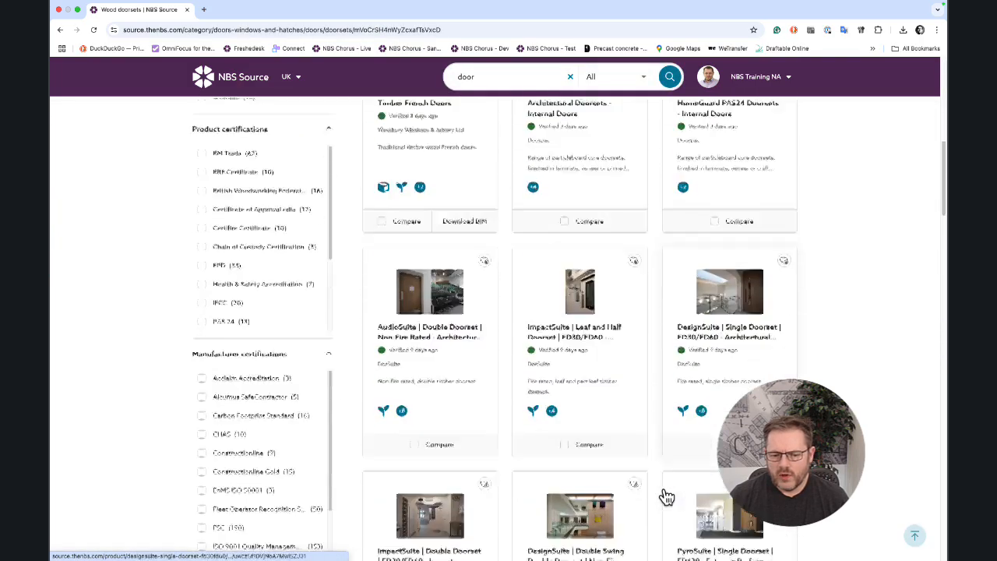
pyautogui.scroll(-10, 666, 496)
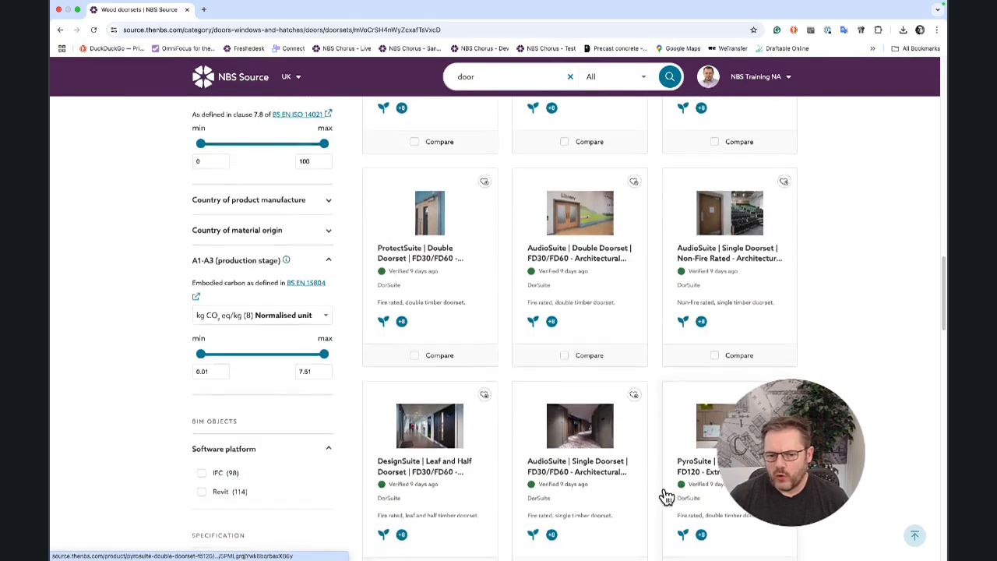
pyautogui.scroll(-5, 666, 496)
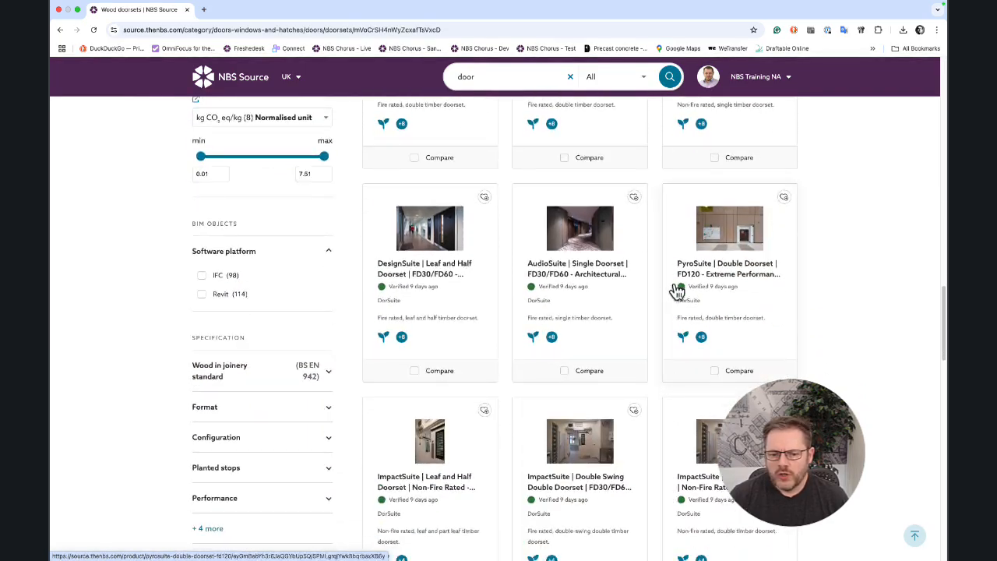
# Open DorSuite's AudioSuite Single Doorset FD30/FD60 acoustic door and copy its Primed variant for adding to a specification
pyautogui.click(580, 278)
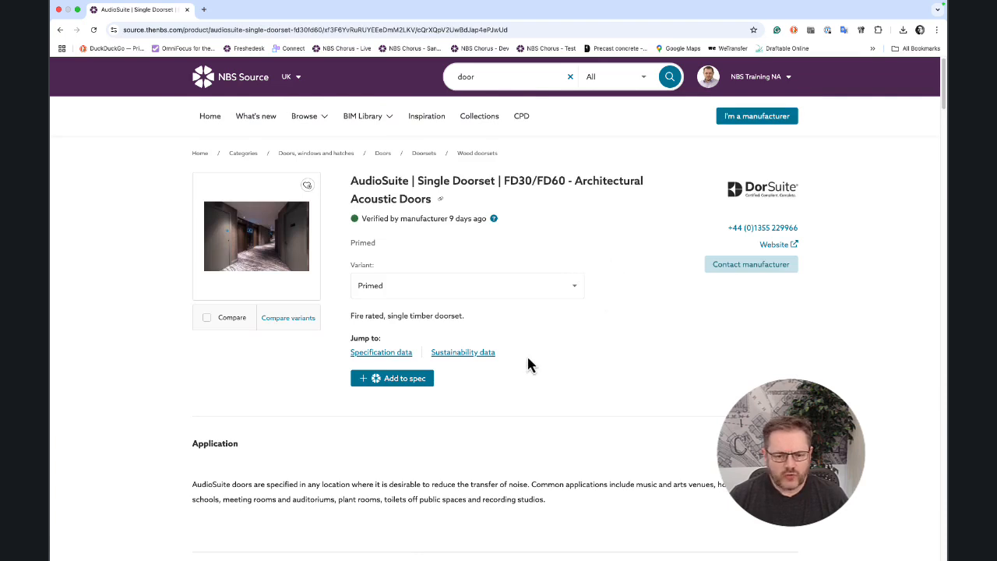
pyautogui.click(383, 380)
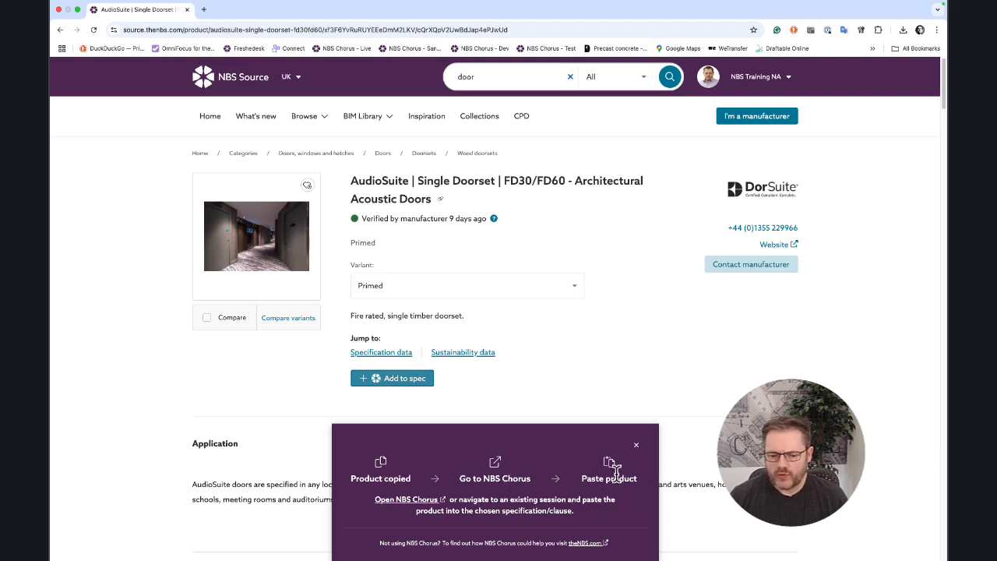
pyautogui.click(635, 447)
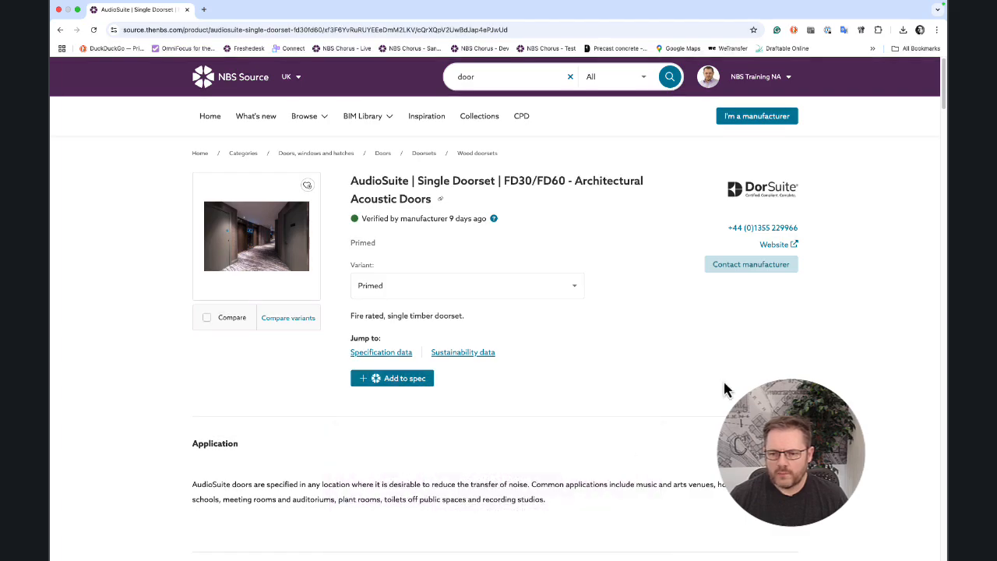
# Switch to NBS Chorus and open the Doorset systems (P) clause in the Lego House project's Refurbishment (U) specification
pyautogui.hotkey('ctrl', 'Right')
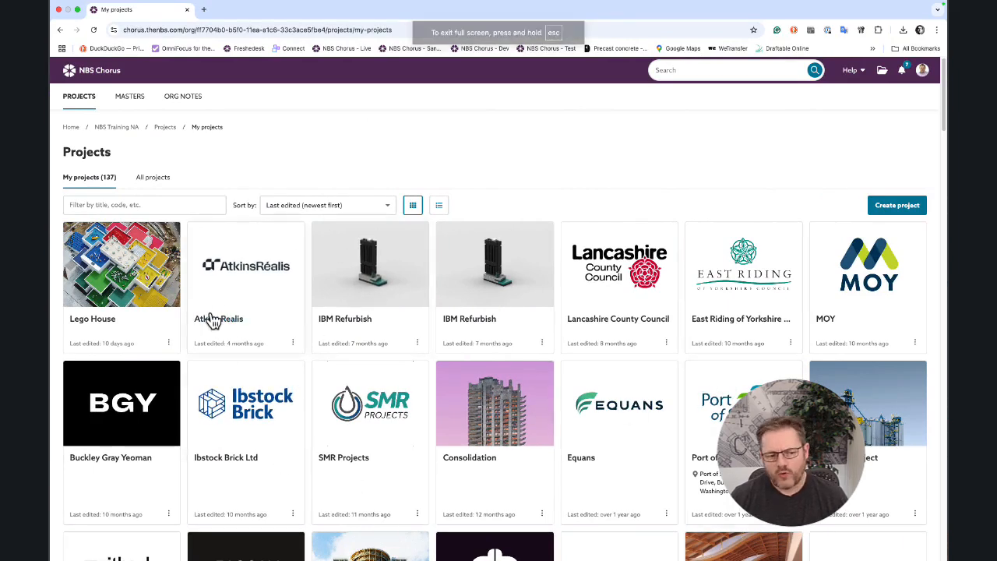
pyautogui.click(122, 277)
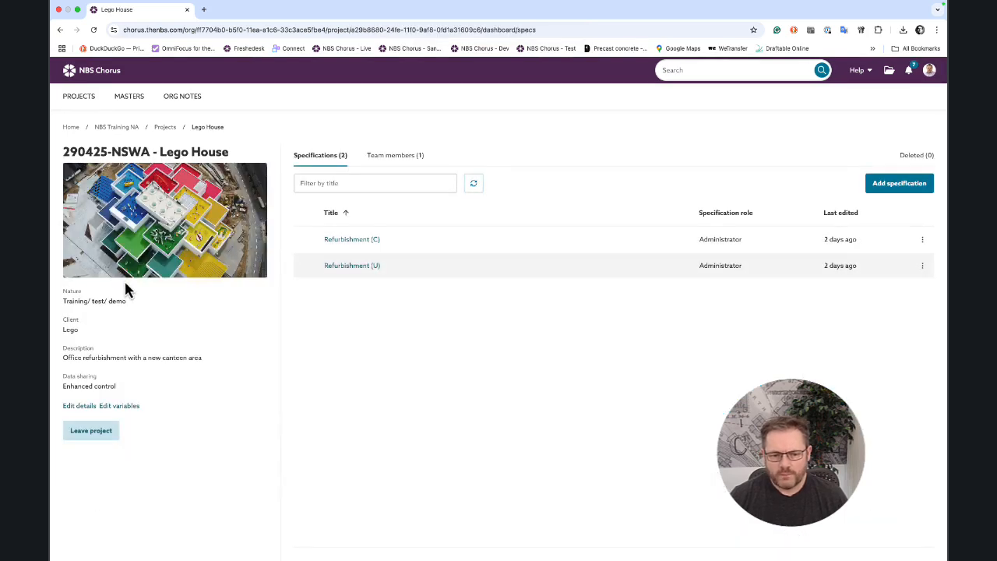
pyautogui.click(350, 267)
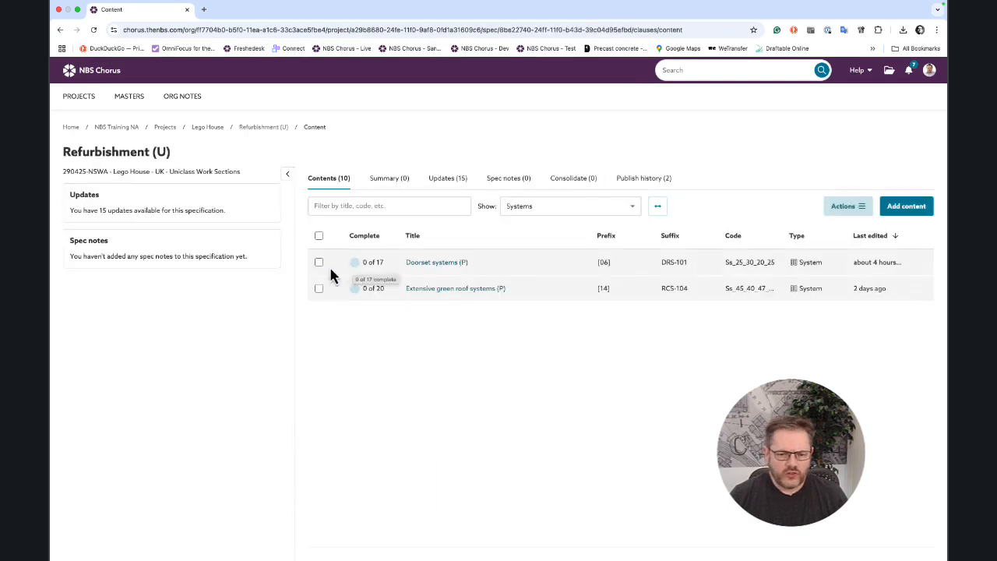
pyautogui.click(456, 265)
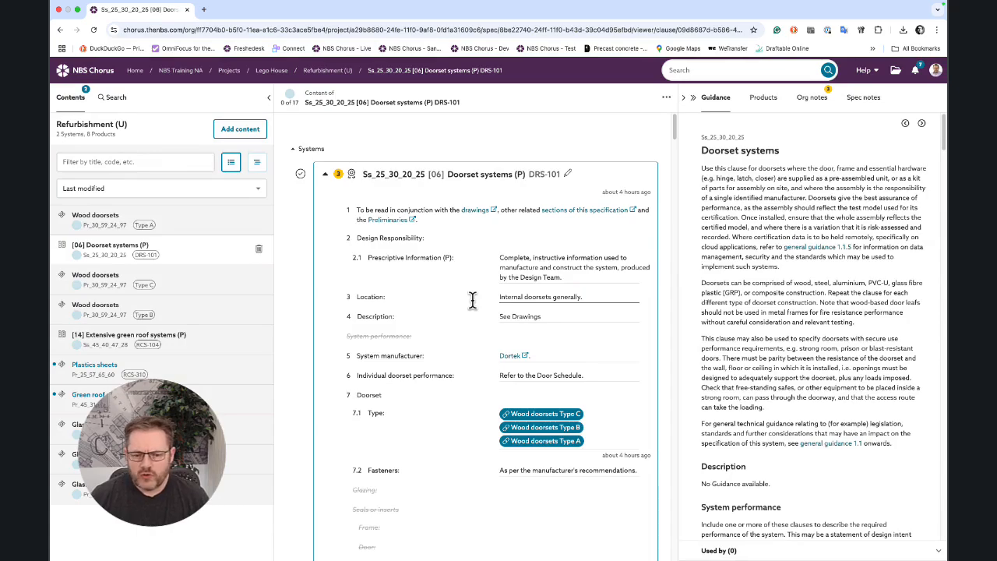
# Paste the copied AudioSuite product into the Manufacturer item of the Wood doorsets Type A clause and add it to the specification
pyautogui.scroll(-2, 473, 300)
pyautogui.scroll(-10, 472, 299)
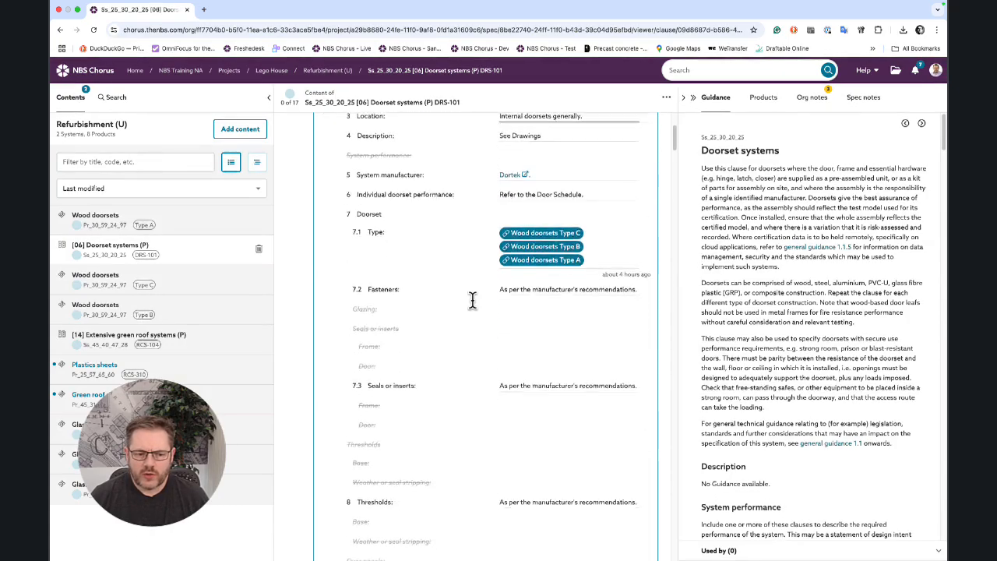
pyautogui.scroll(-10, 472, 309)
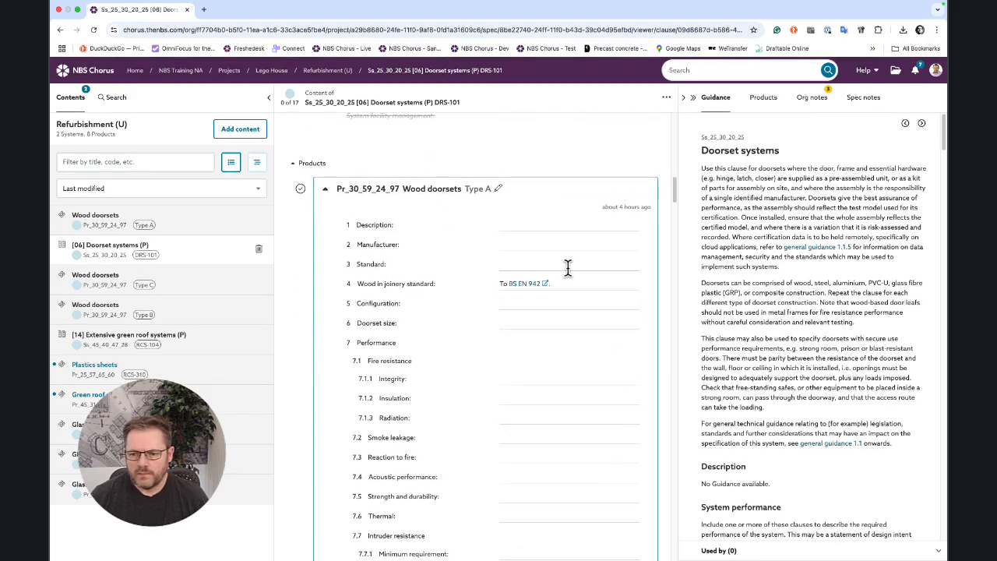
pyautogui.click(515, 244)
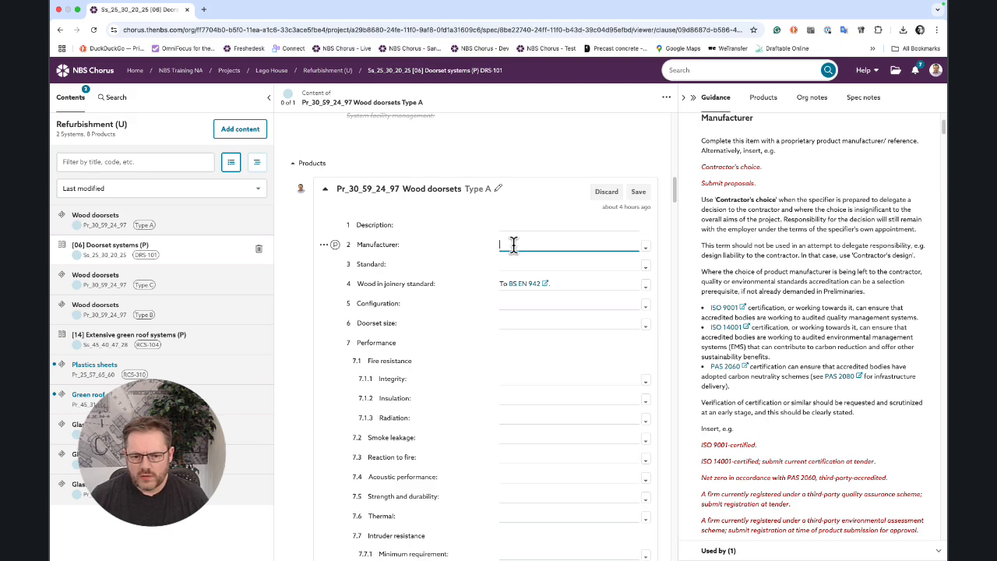
pyautogui.hotkey('ctrl', 'v')
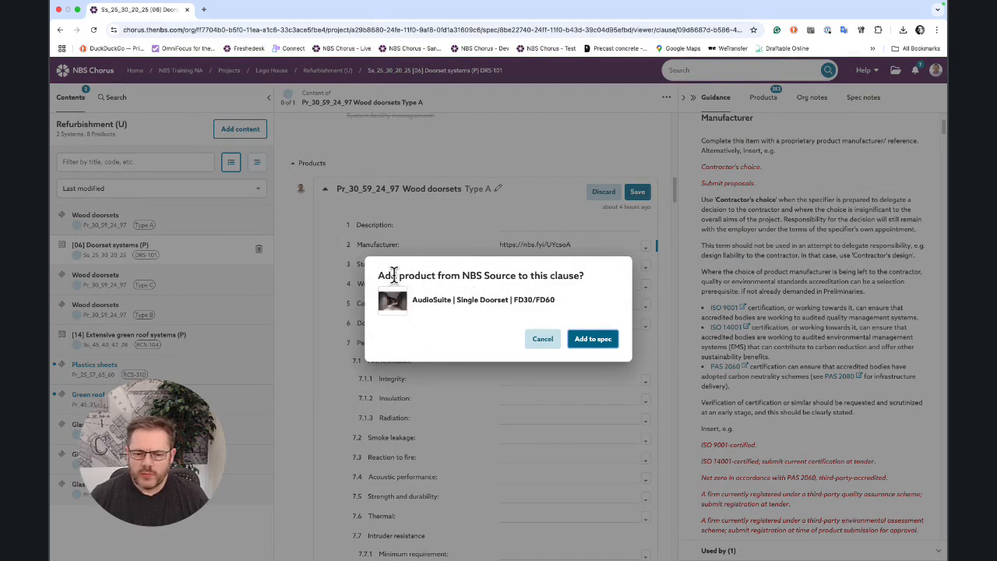
pyautogui.click(594, 340)
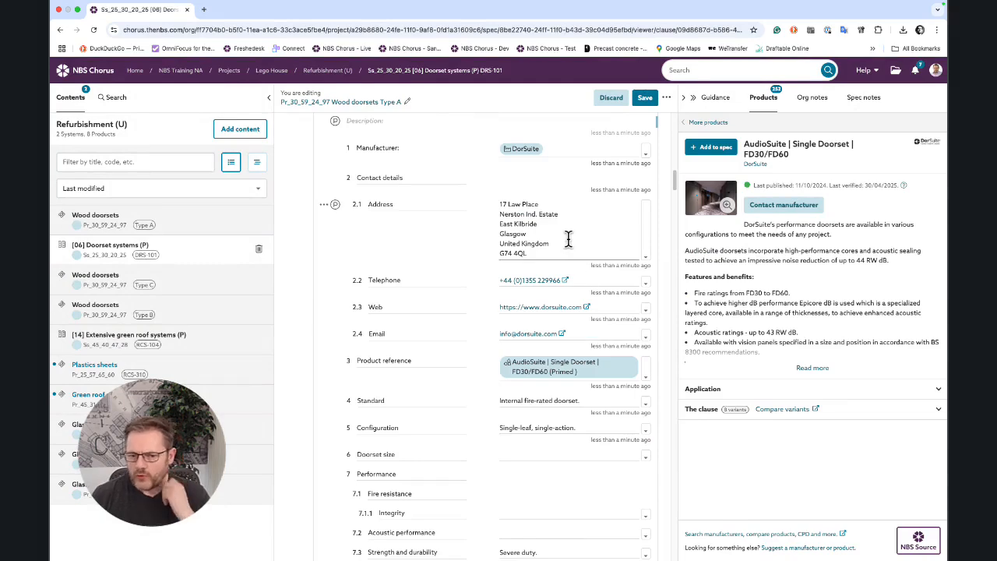
# Check the Type A clause's Doorset size suggestions and examine the size guidance in the AudioSuite product's clause details
pyautogui.scroll(2, 590, 336)
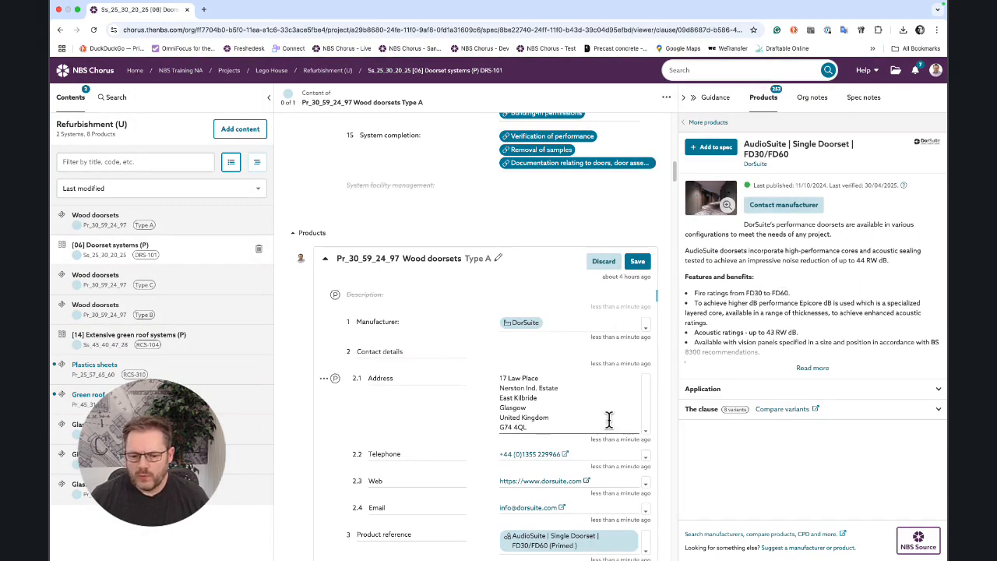
pyautogui.scroll(-3, 608, 419)
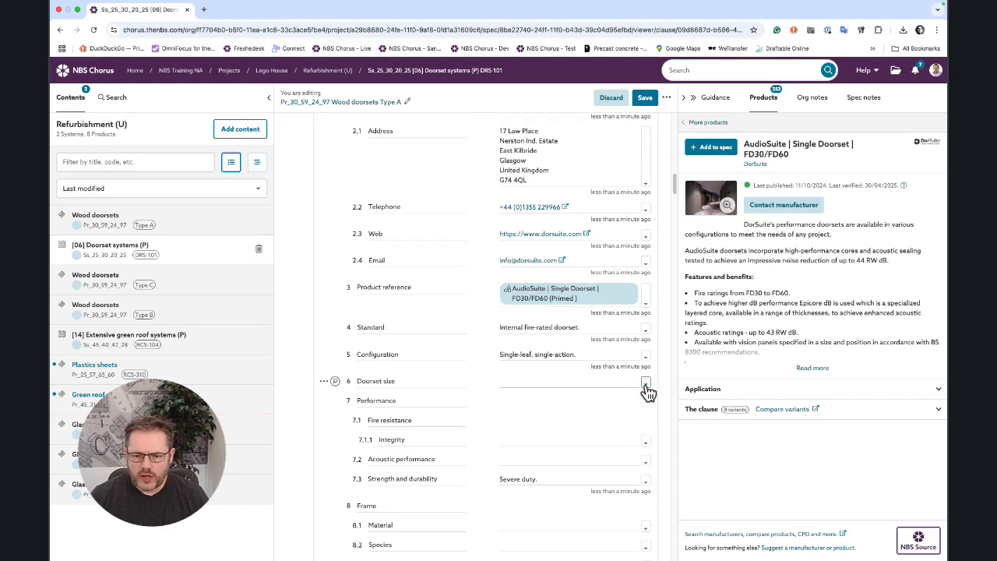
pyautogui.click(646, 385)
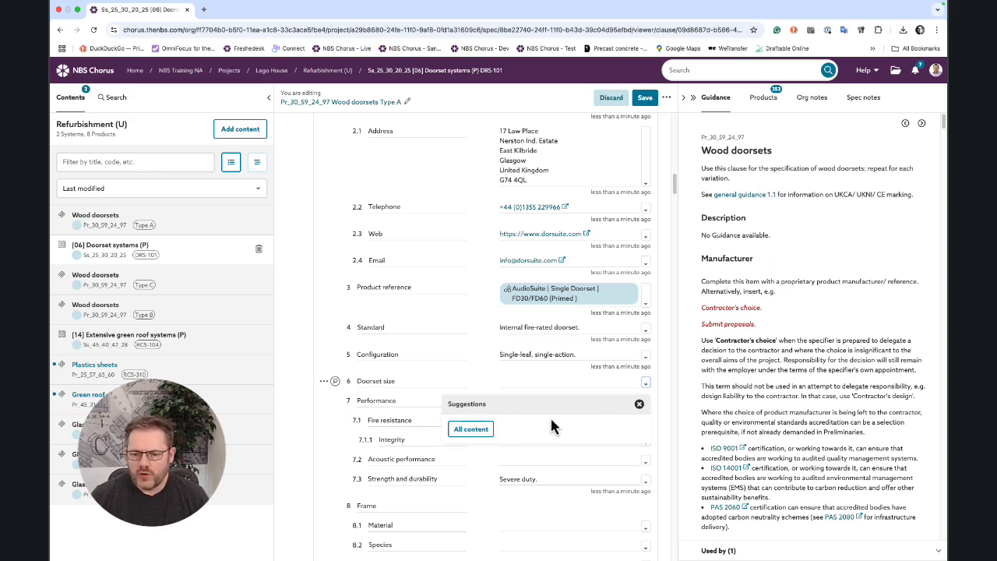
pyautogui.click(763, 102)
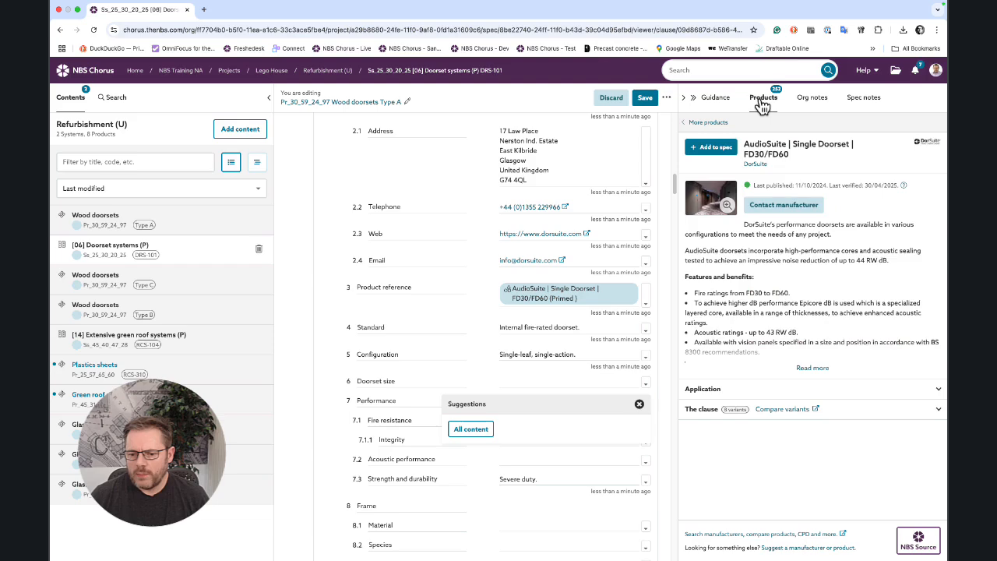
pyautogui.click(939, 412)
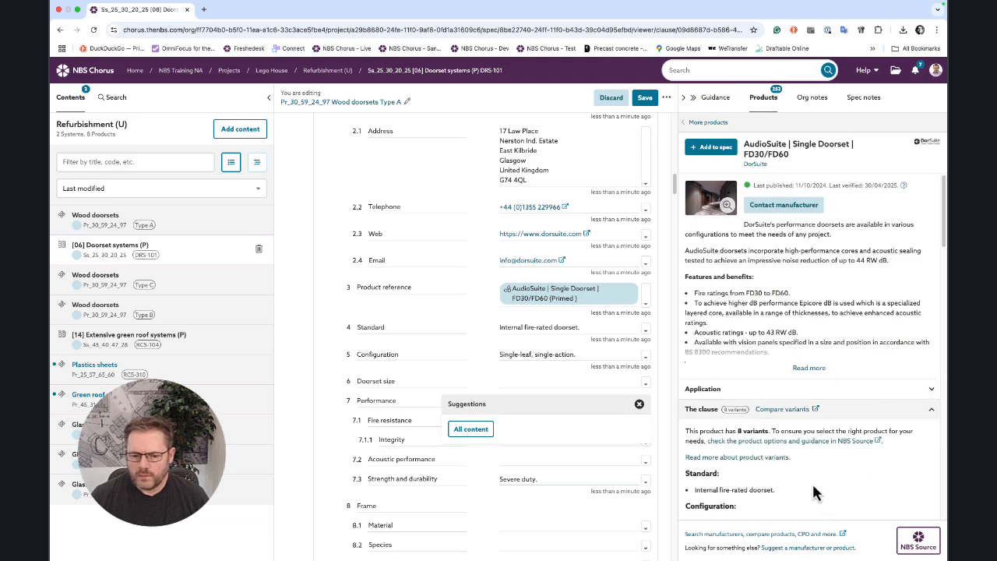
pyautogui.scroll(-2, 813, 488)
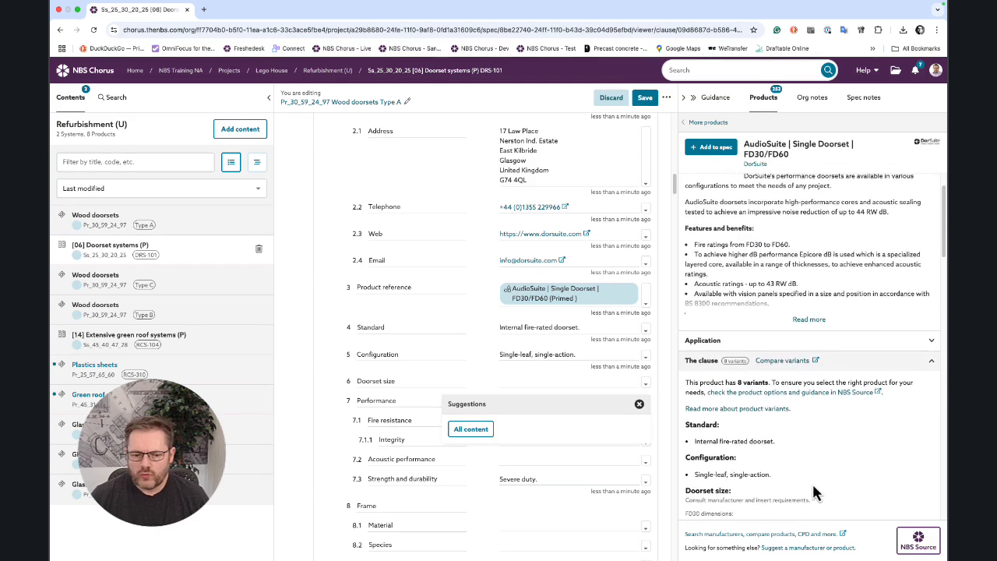
pyautogui.scroll(-3, 813, 484)
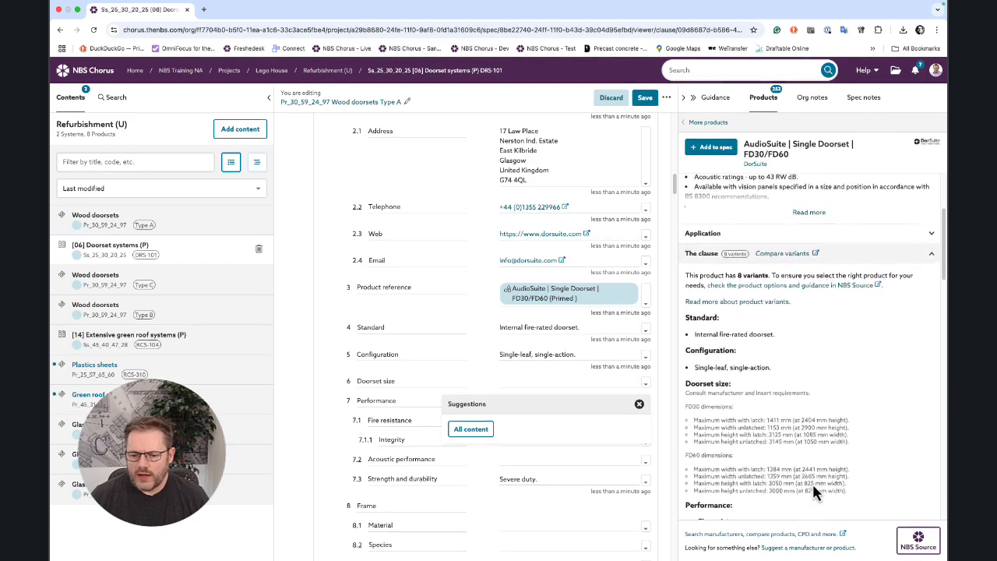
pyautogui.scroll(-1, 812, 482)
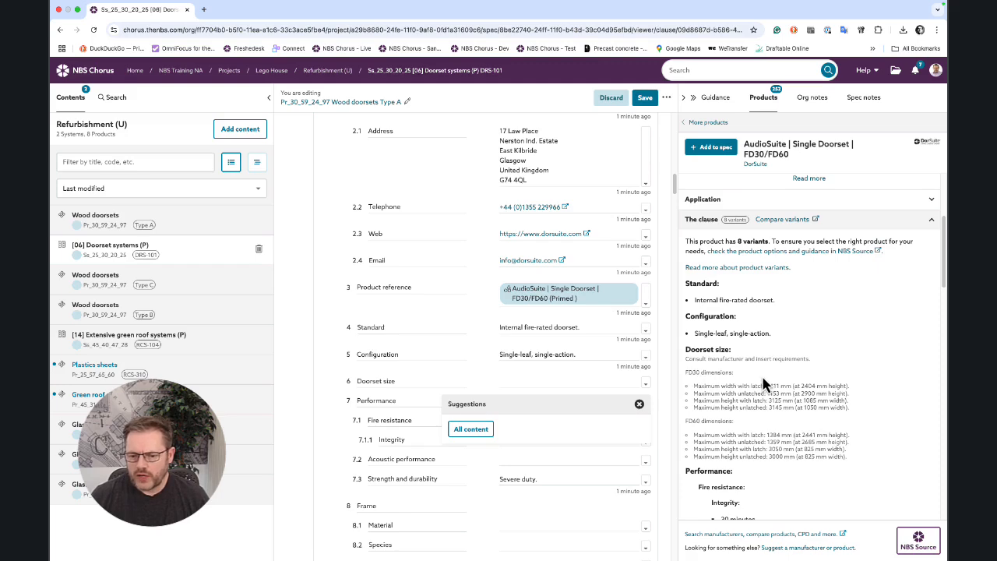
pyautogui.click(640, 404)
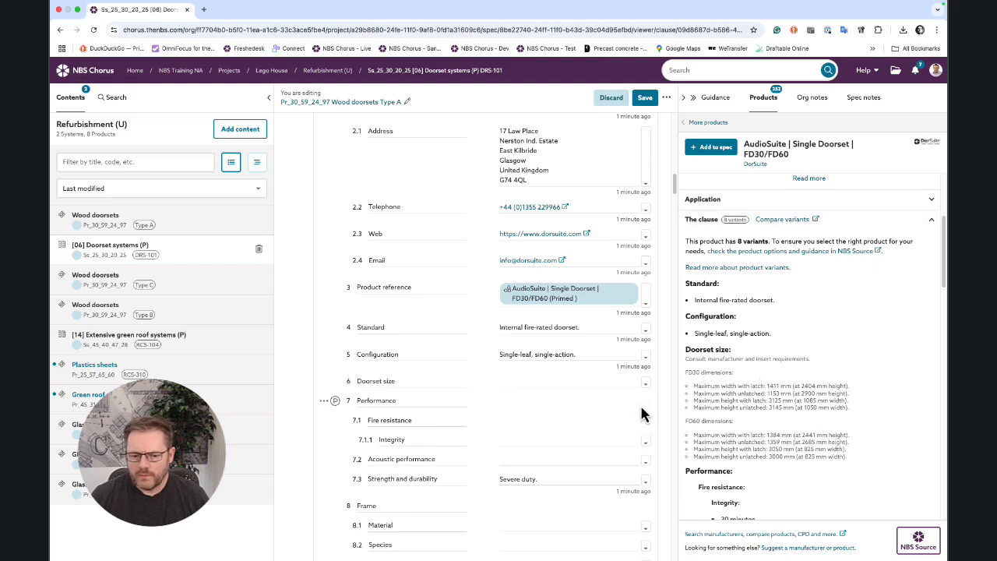
# Examine the suggested values for fire resistance Integrity and frame Material, and look through the remaining frame and door leaf items
pyautogui.scroll(-2, 646, 436)
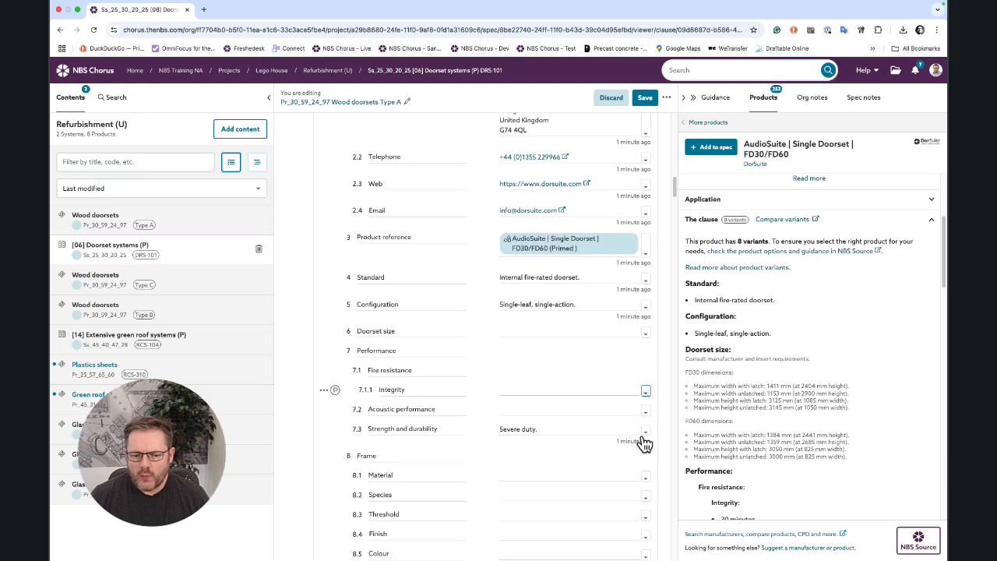
pyautogui.click(645, 392)
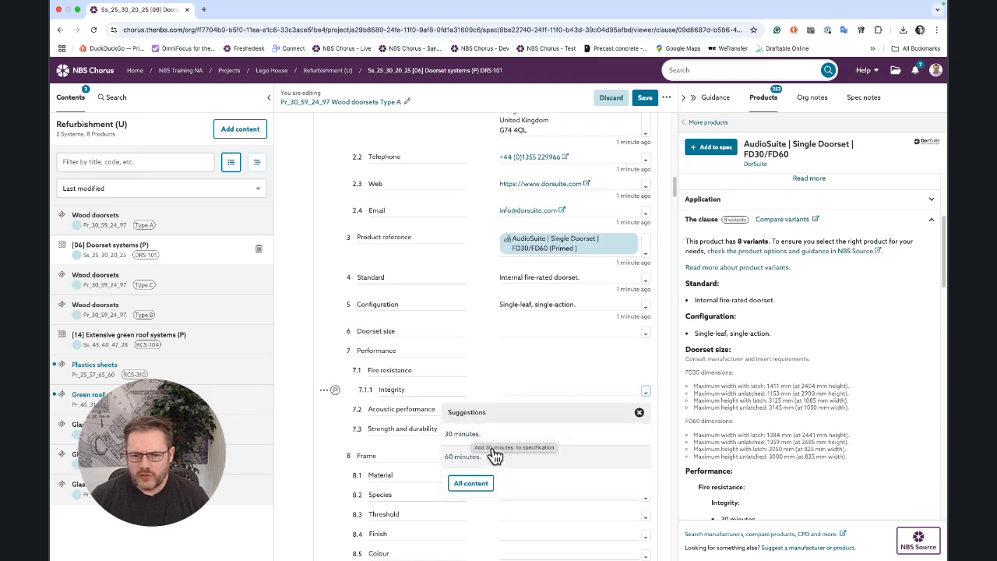
pyautogui.click(639, 413)
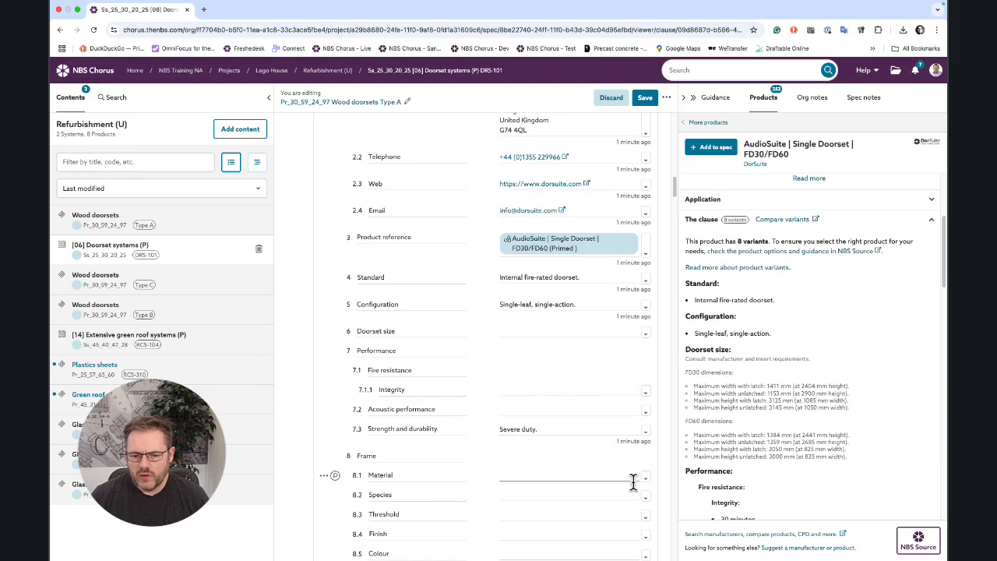
pyautogui.scroll(-1, 633, 484)
pyautogui.scroll(-3, 632, 489)
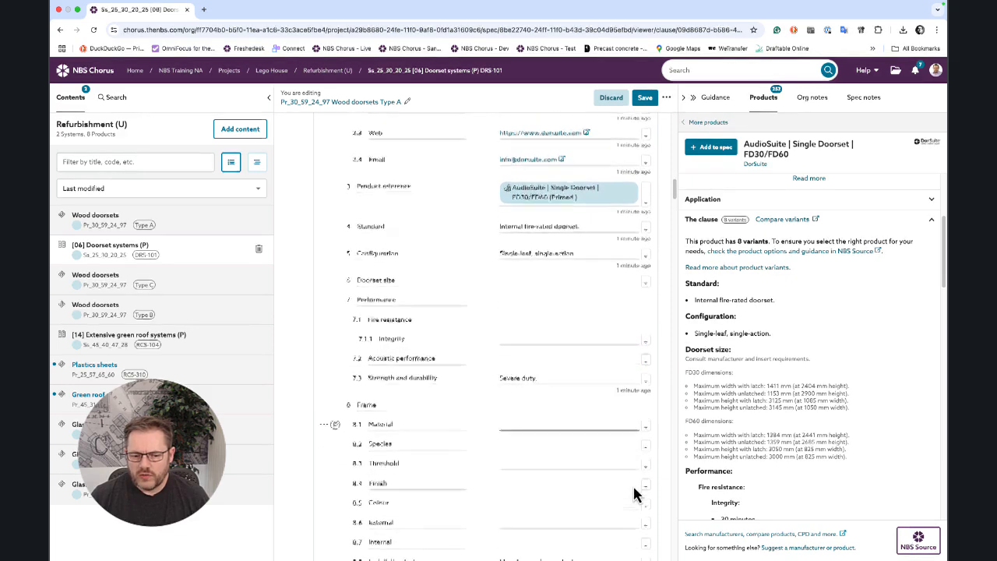
pyautogui.click(646, 425)
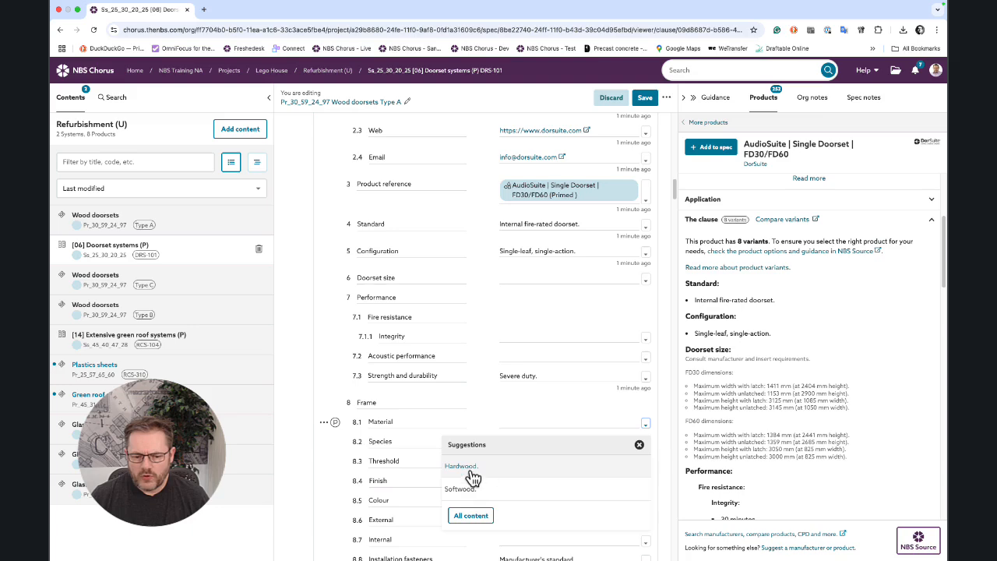
pyautogui.click(639, 445)
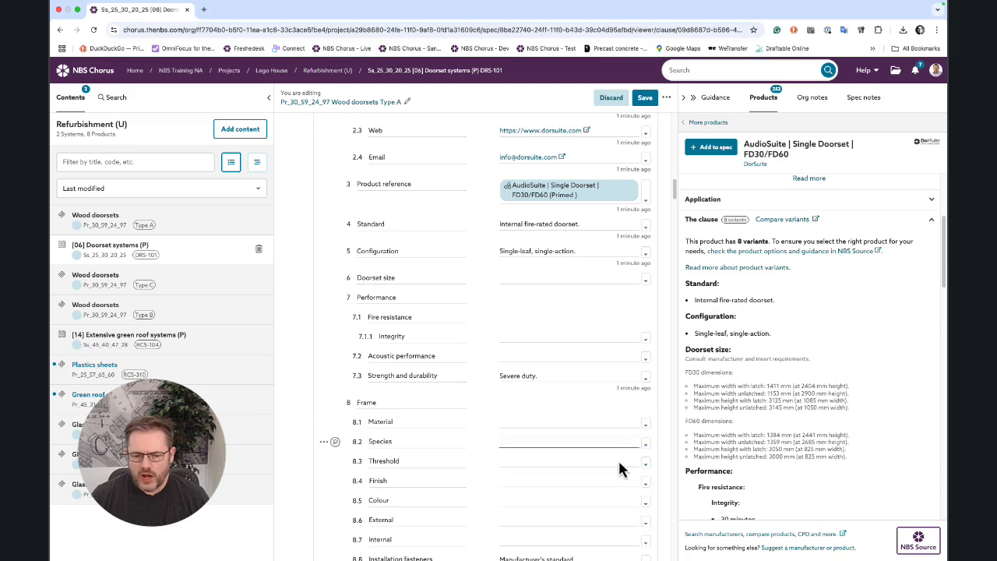
pyautogui.scroll(-3, 568, 476)
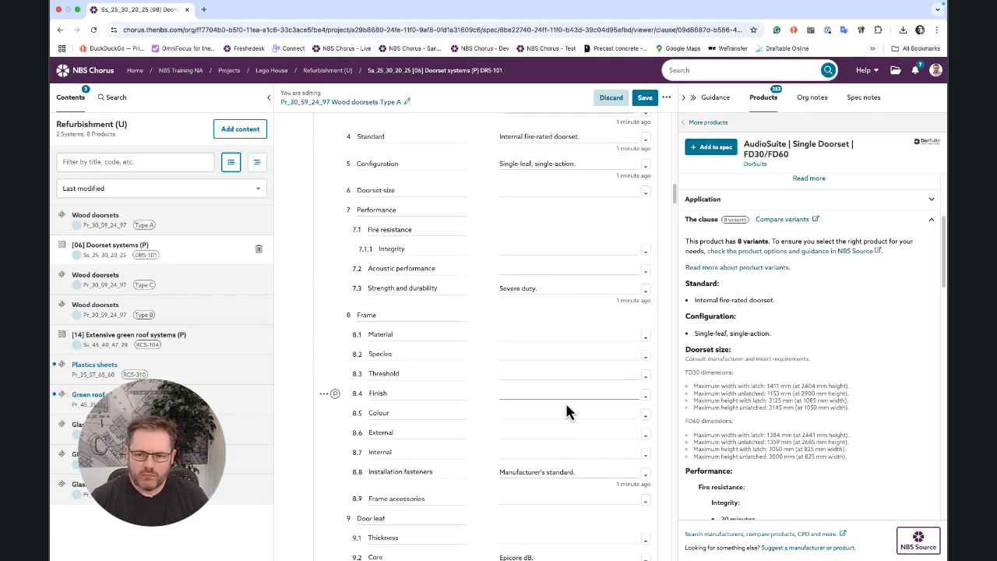
pyautogui.scroll(-12, 567, 413)
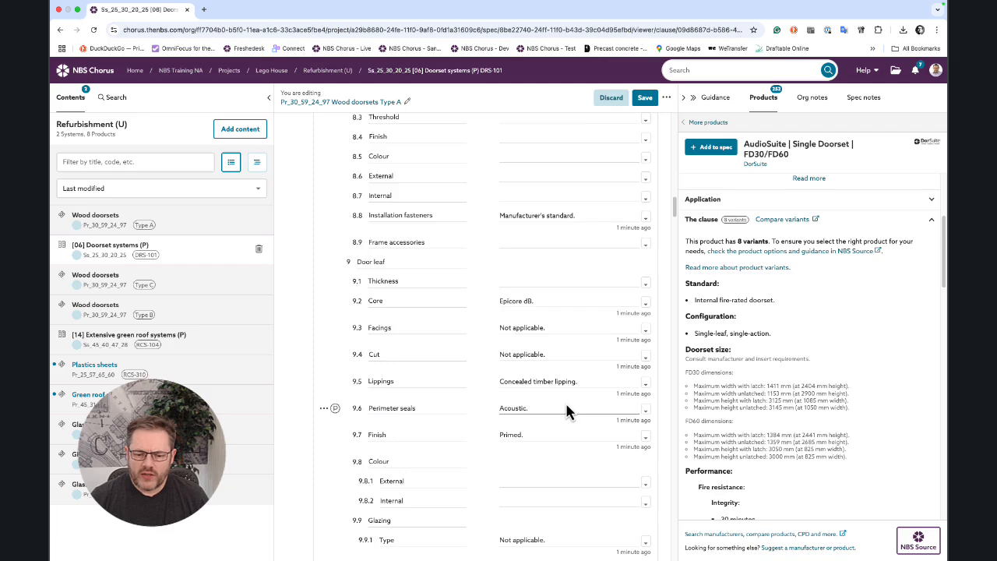
# Open the Doors/ shutters/ hatches (P) section of the Lego House project's Refurbishment (C) specification
pyautogui.scroll(15, 567, 413)
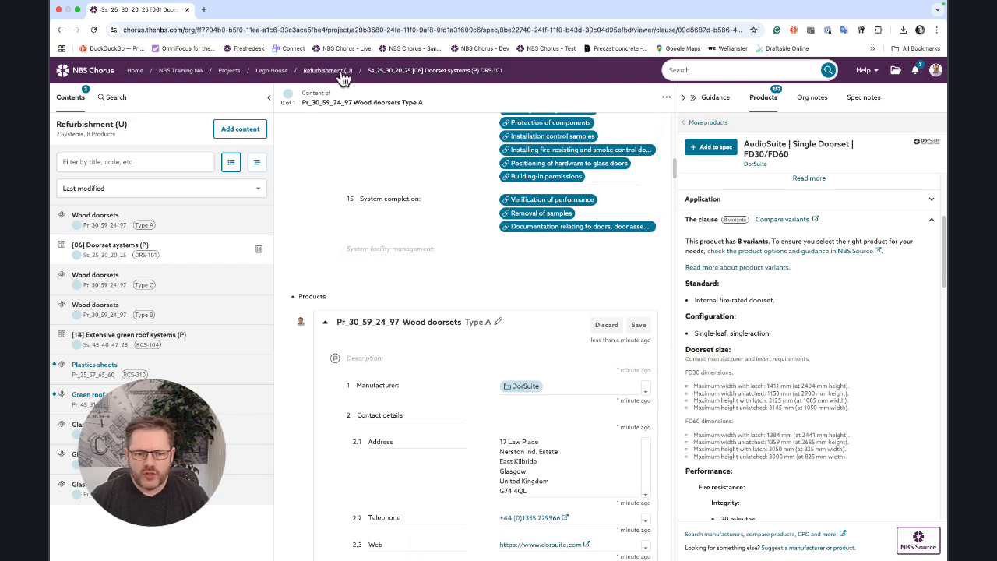
pyautogui.click(272, 71)
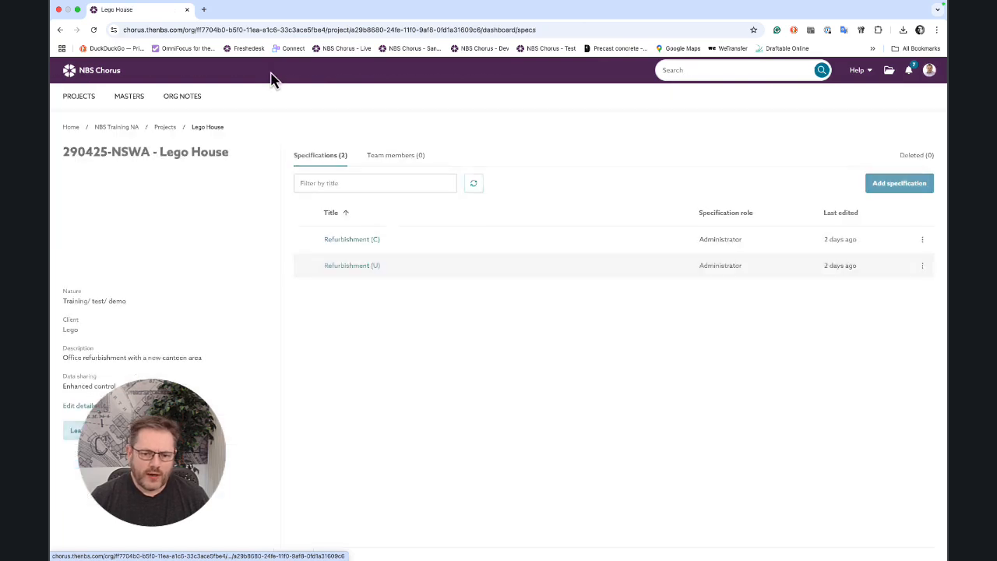
pyautogui.click(363, 244)
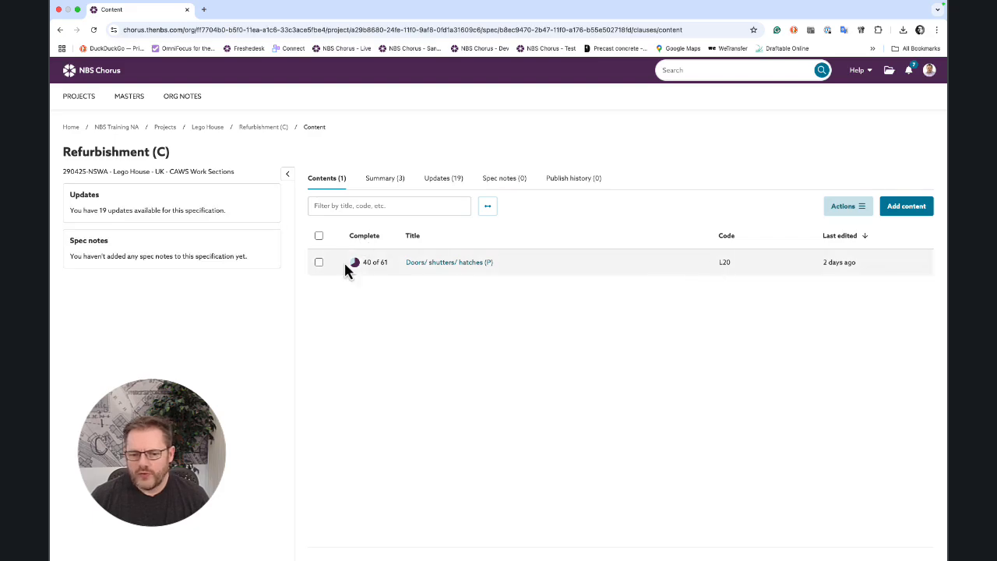
pyautogui.click(431, 265)
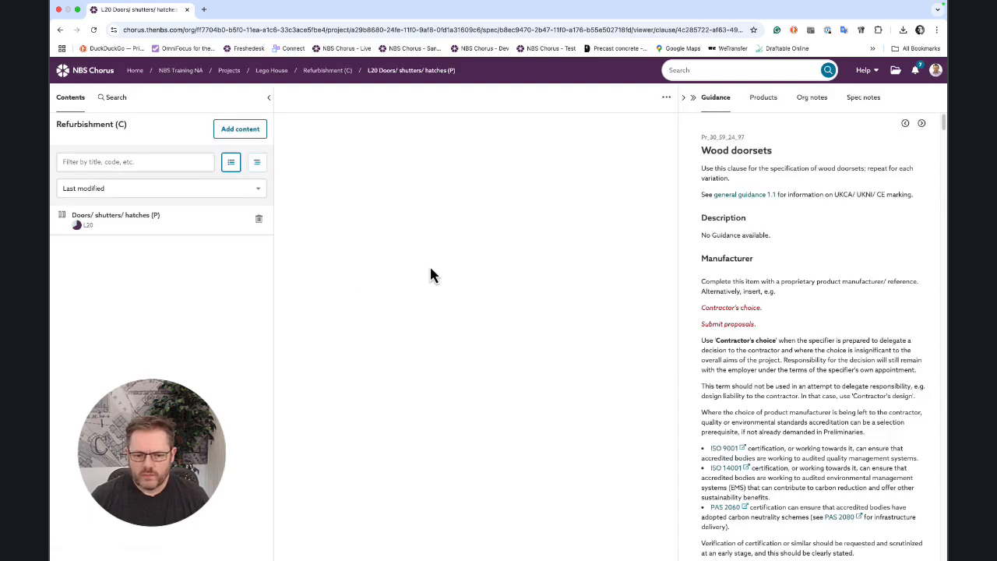
pyautogui.scroll(-1, 429, 266)
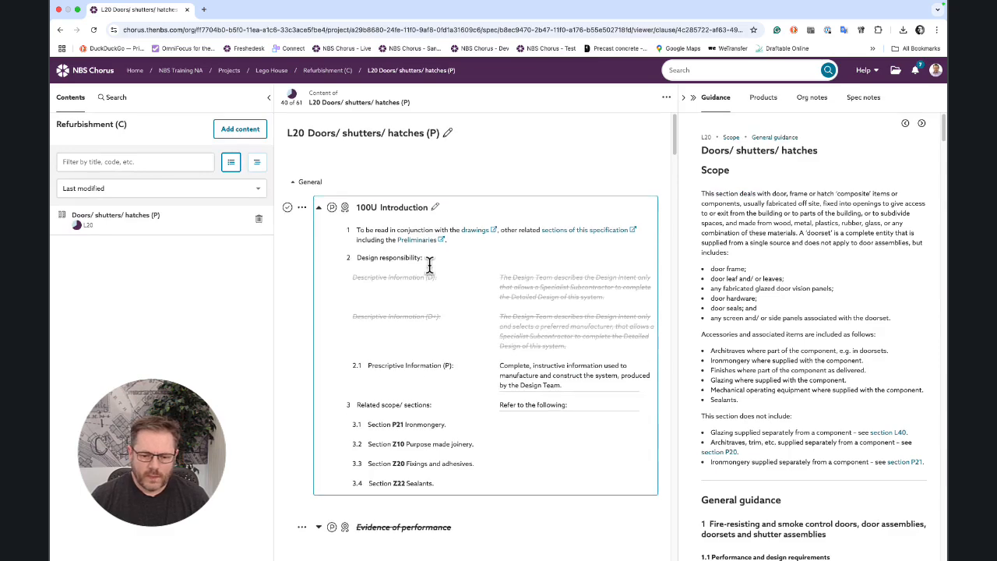
# Switch to NBS Source and check the CAWS clauses listed in the AudioSuite Single Doorset's additional product information
pyautogui.hotkey('ctrl', 'Left')
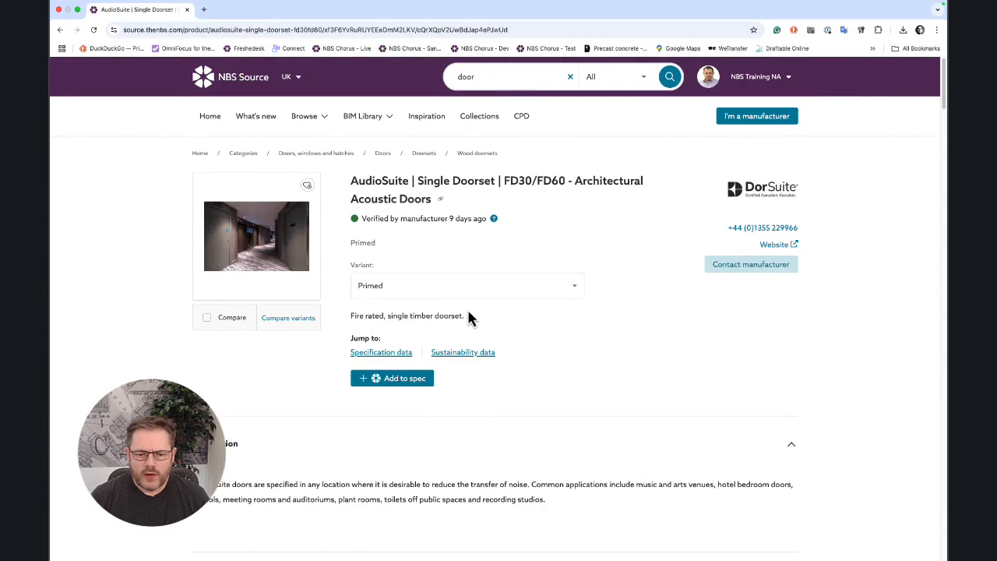
pyautogui.scroll(-10, 468, 312)
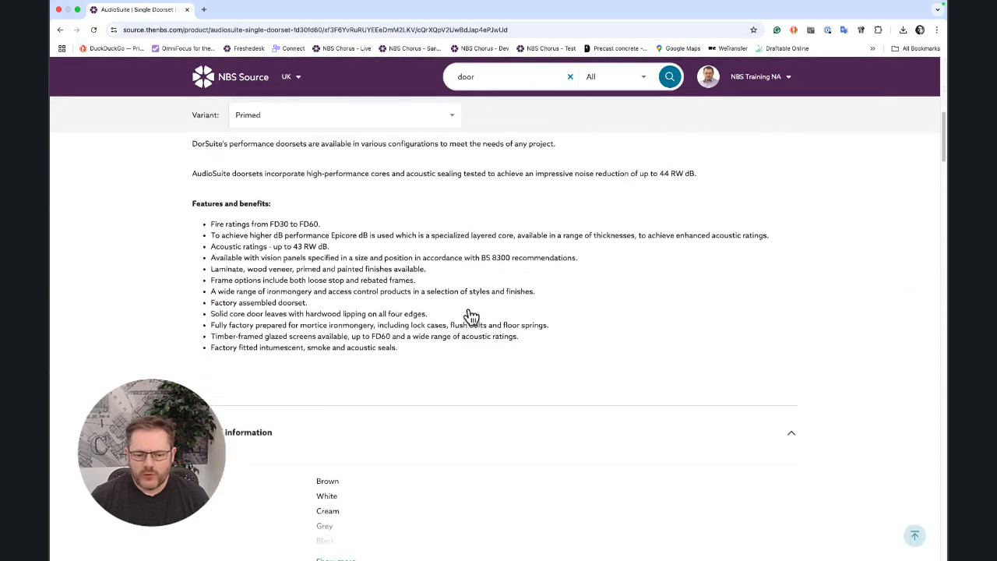
pyautogui.scroll(-10, 471, 316)
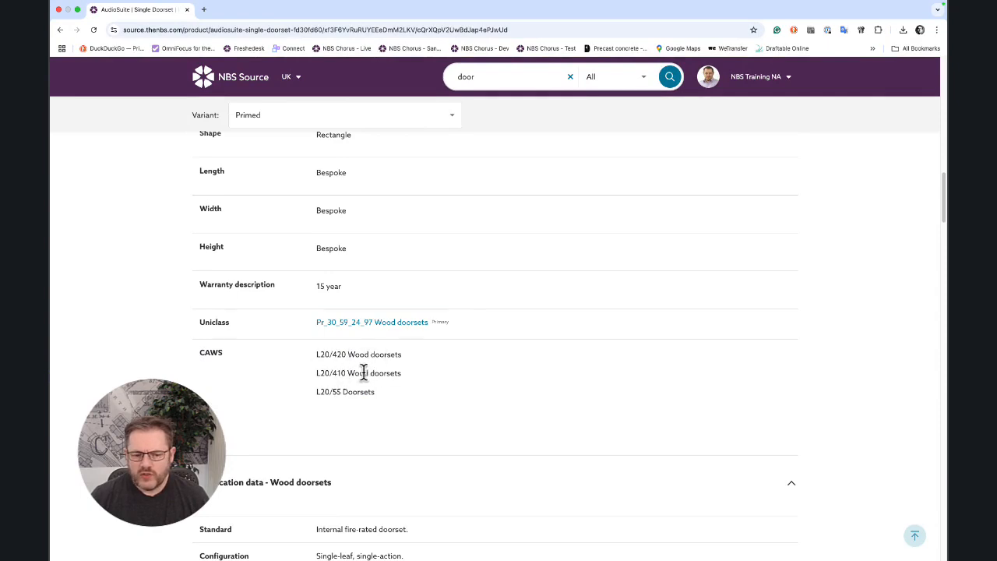
pyautogui.scroll(2, 421, 360)
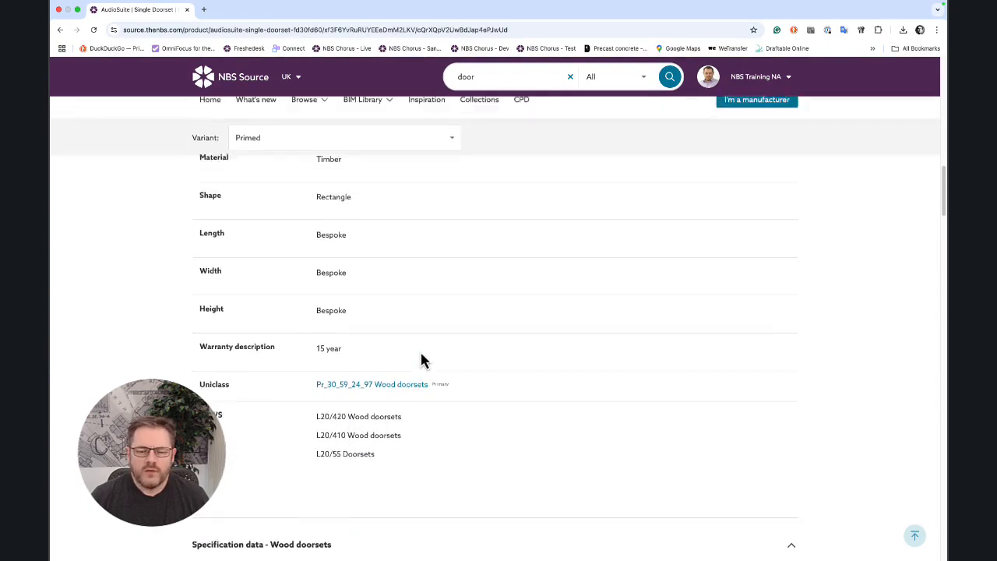
pyautogui.scroll(10, 421, 358)
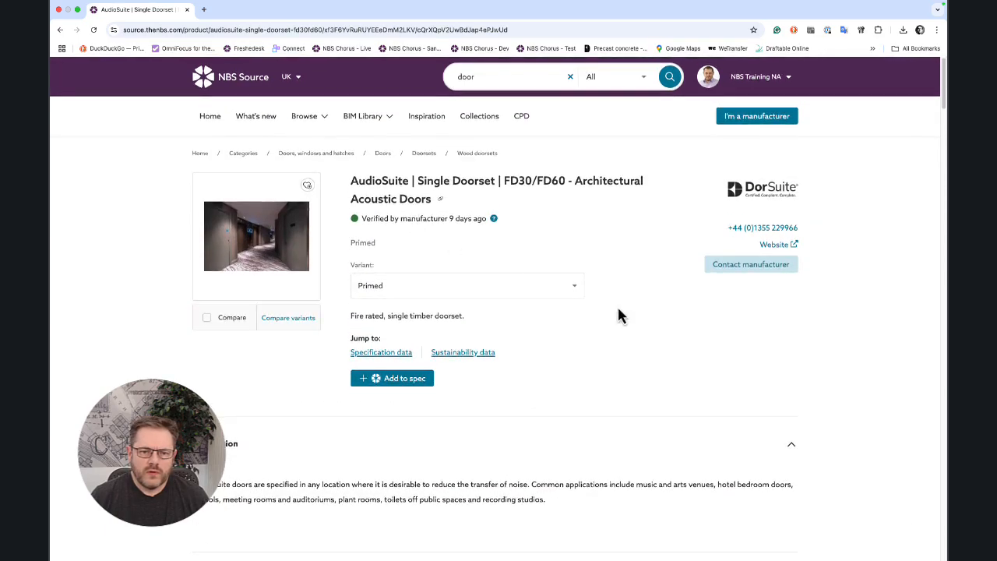
# Copy the AudioSuite Single Doorset's Primed variant from NBS Source for the specification and switch back to NBS Chorus
pyautogui.hotkey('ctrl', 'Right')
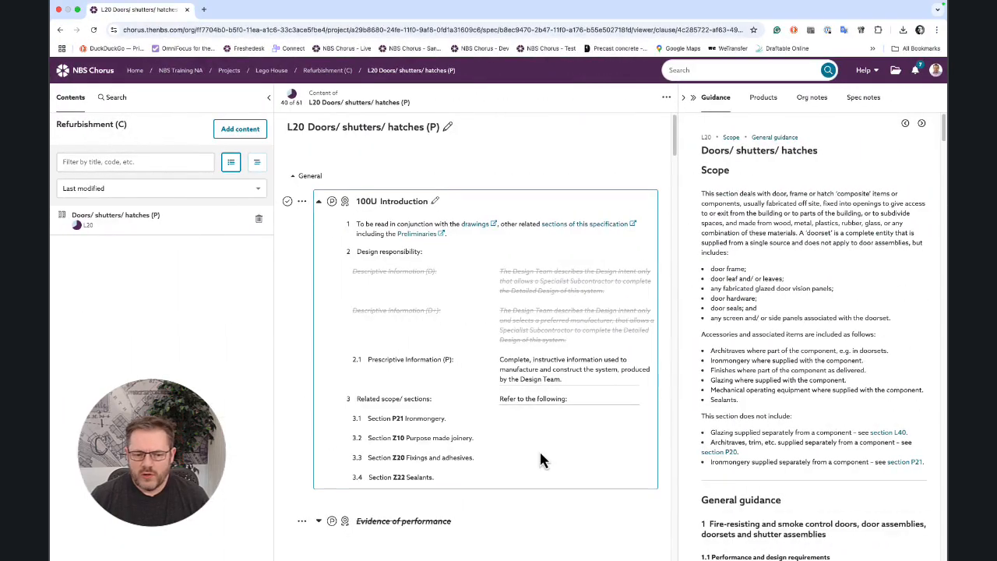
pyautogui.hotkey('ctrl', 'Left')
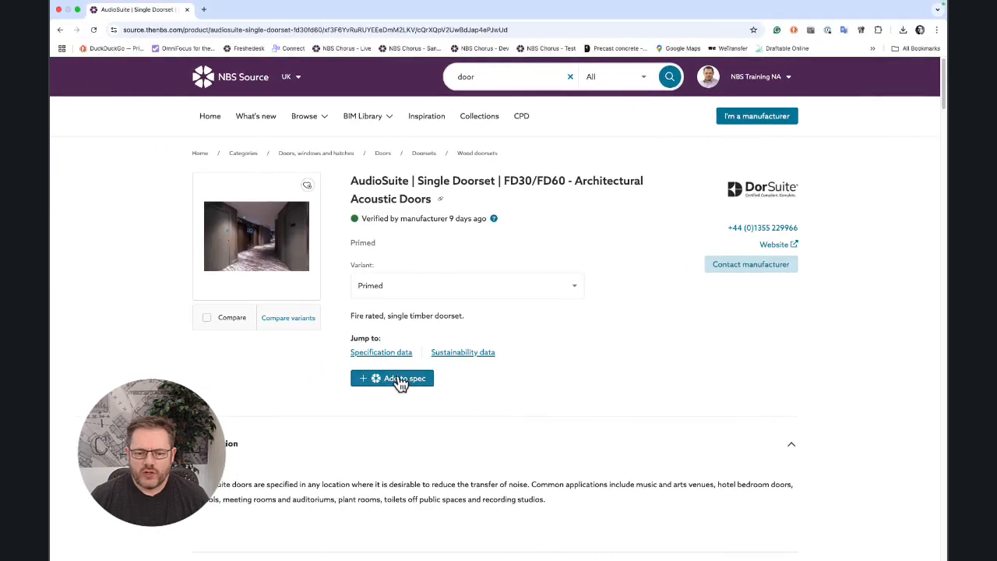
pyautogui.click(400, 380)
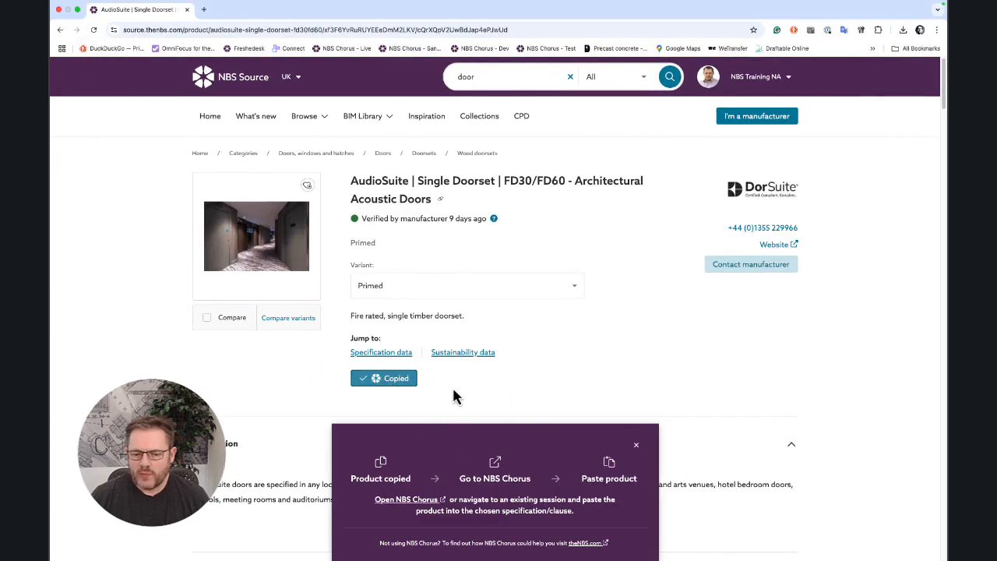
pyautogui.click(636, 446)
pyautogui.hotkey('ctrl', 'Right')
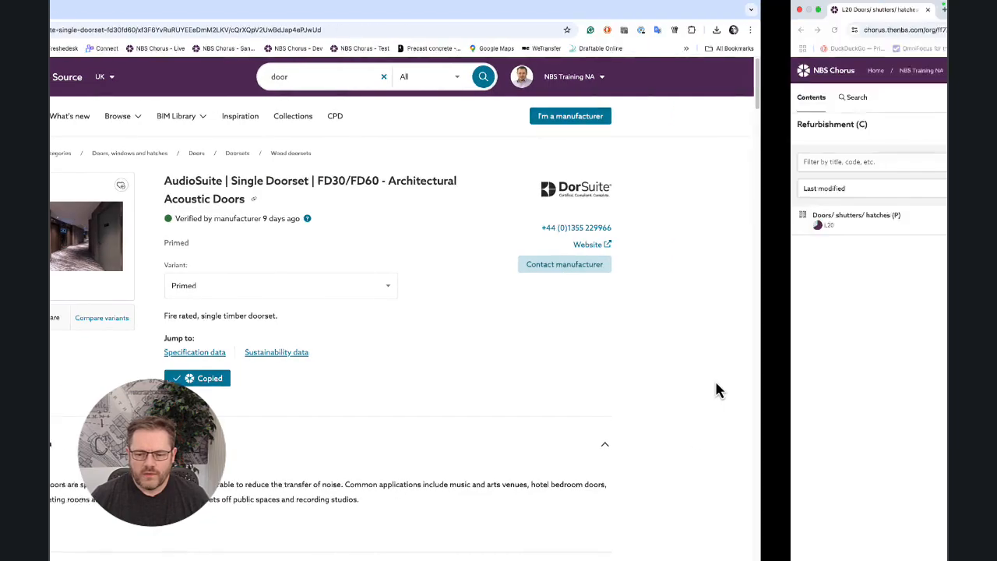
# Show the specification contents as a tree and expand the Products group under Doors/ shutters/ hatches (P)
pyautogui.scroll(-5, 486, 491)
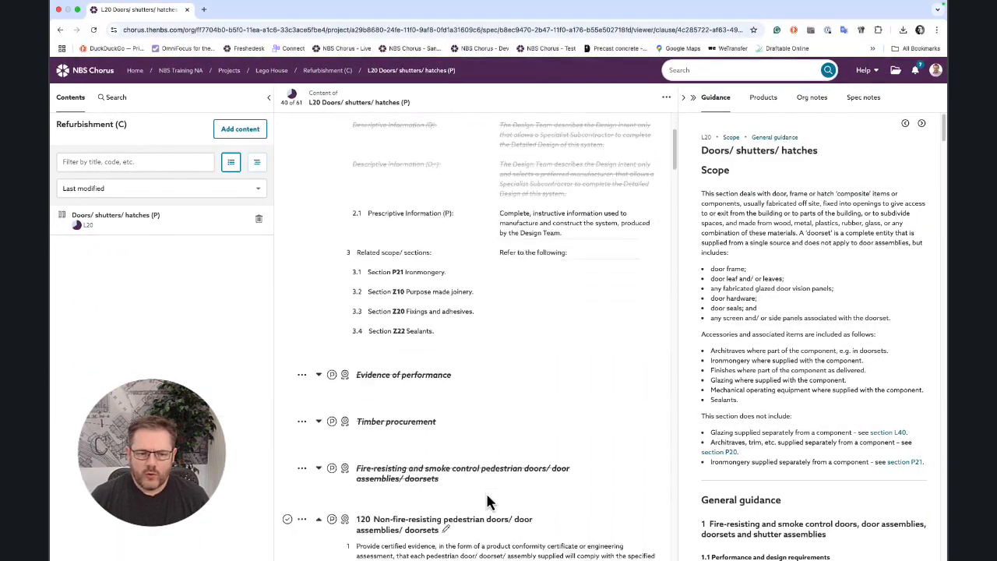
pyautogui.scroll(-12, 485, 491)
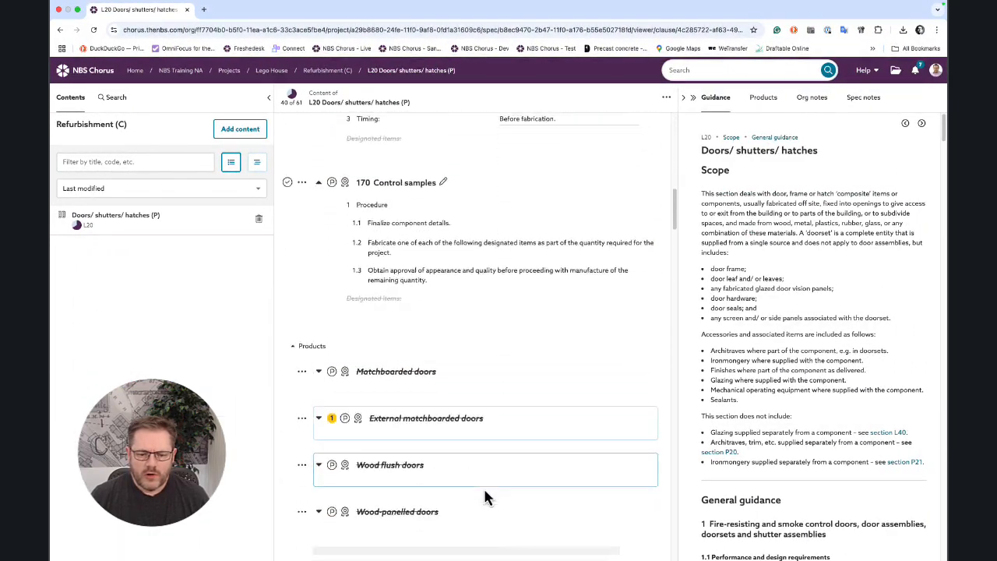
pyautogui.scroll(-1, 484, 496)
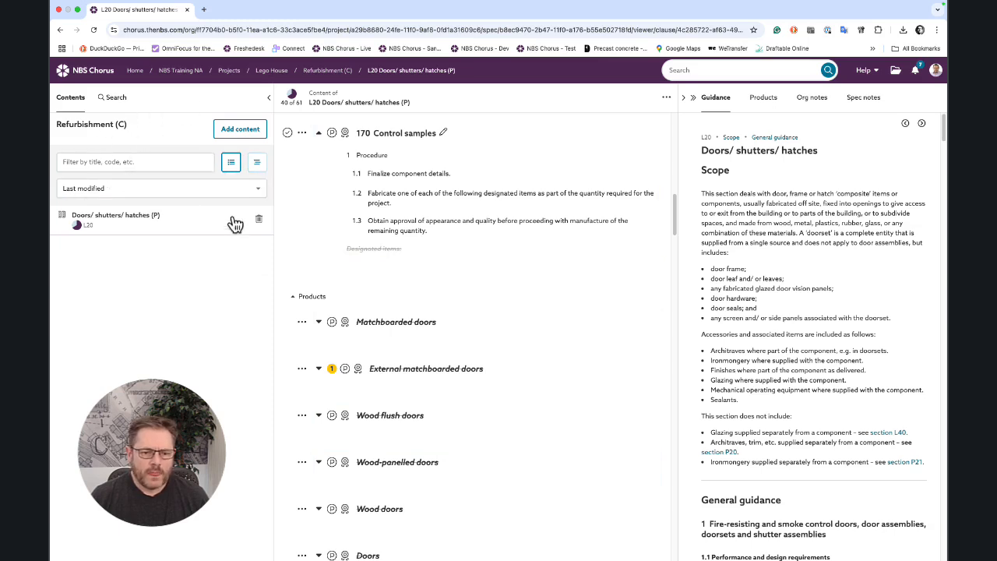
pyautogui.click(258, 164)
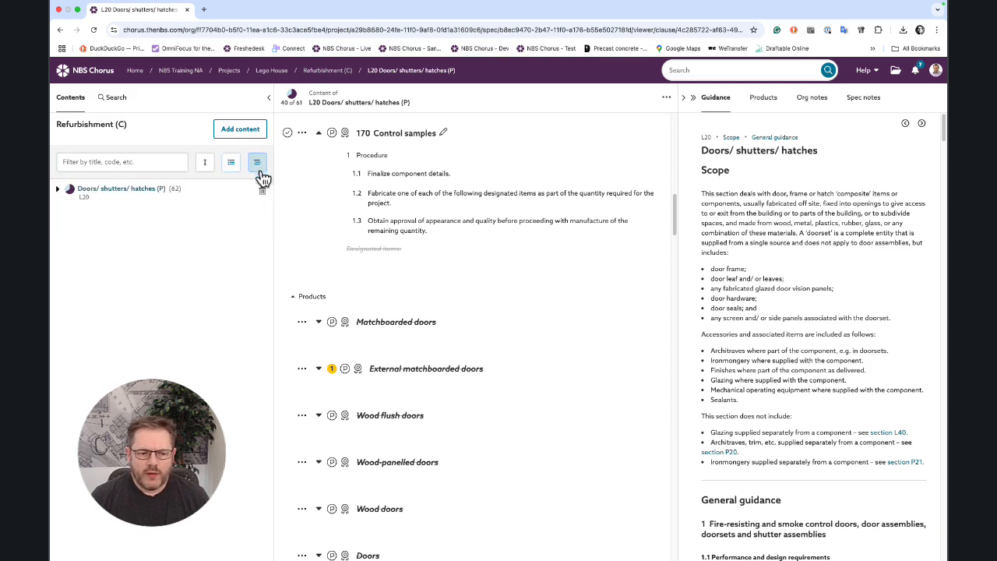
pyautogui.click(59, 190)
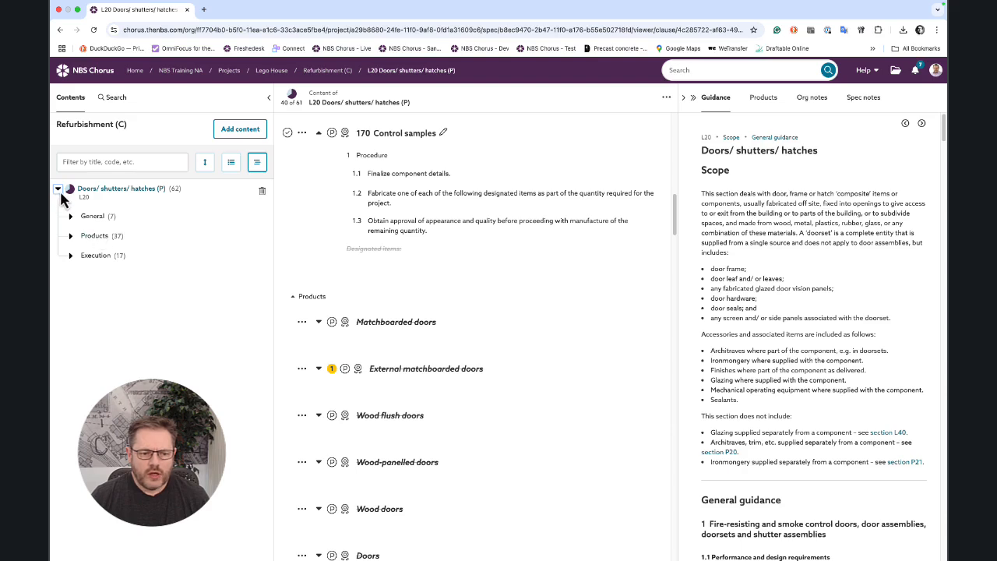
pyautogui.click(70, 236)
# Go to the struck-out Wood doorsets clause 410 among the products and include it in the specification
pyautogui.scroll(-1, 160, 367)
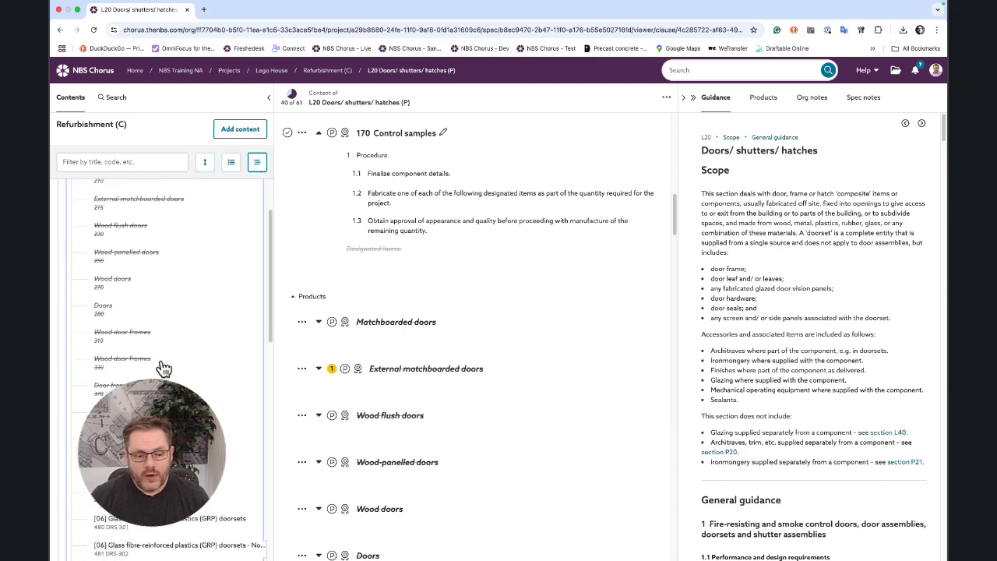
pyautogui.scroll(-2, 164, 366)
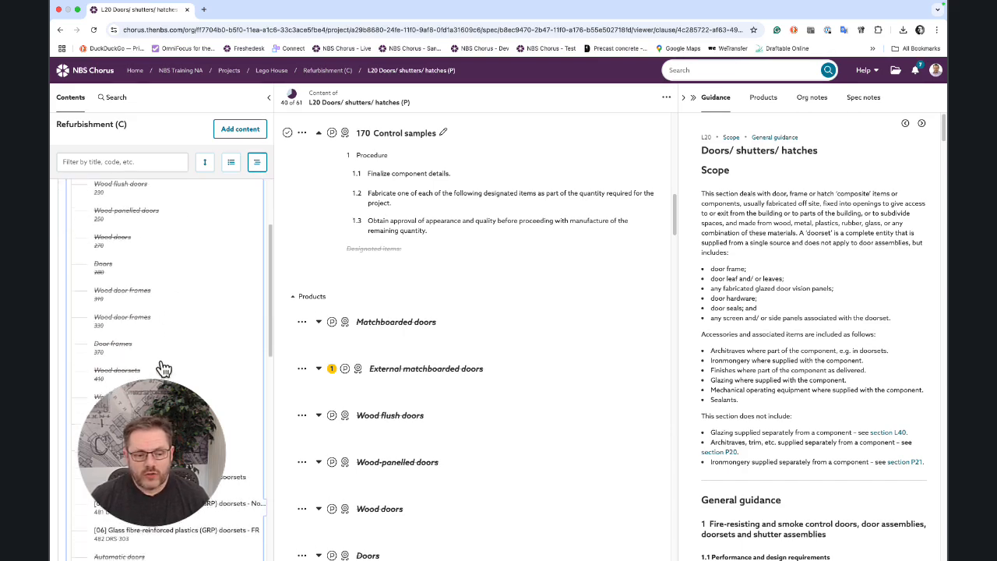
pyautogui.click(115, 366)
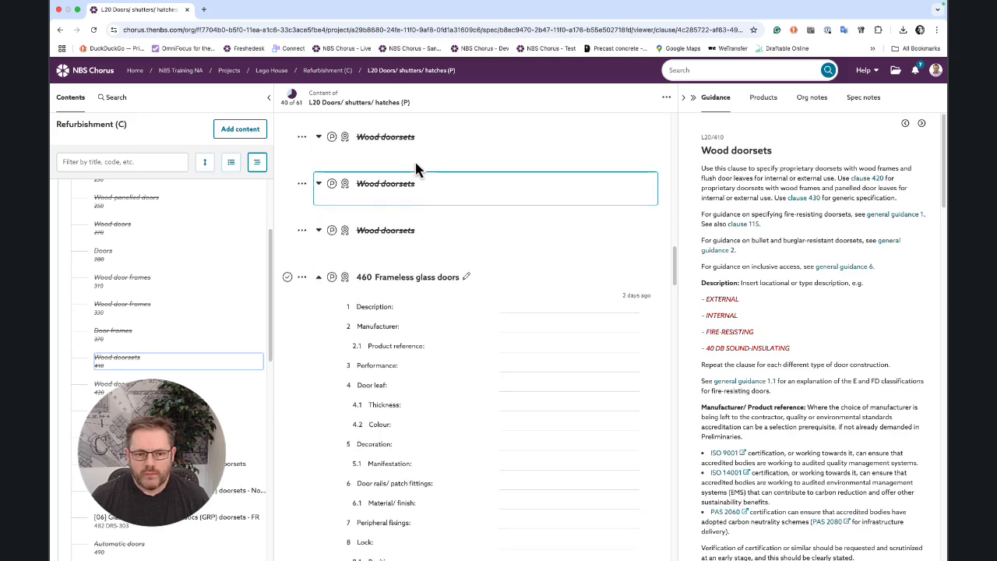
pyautogui.scroll(1, 416, 167)
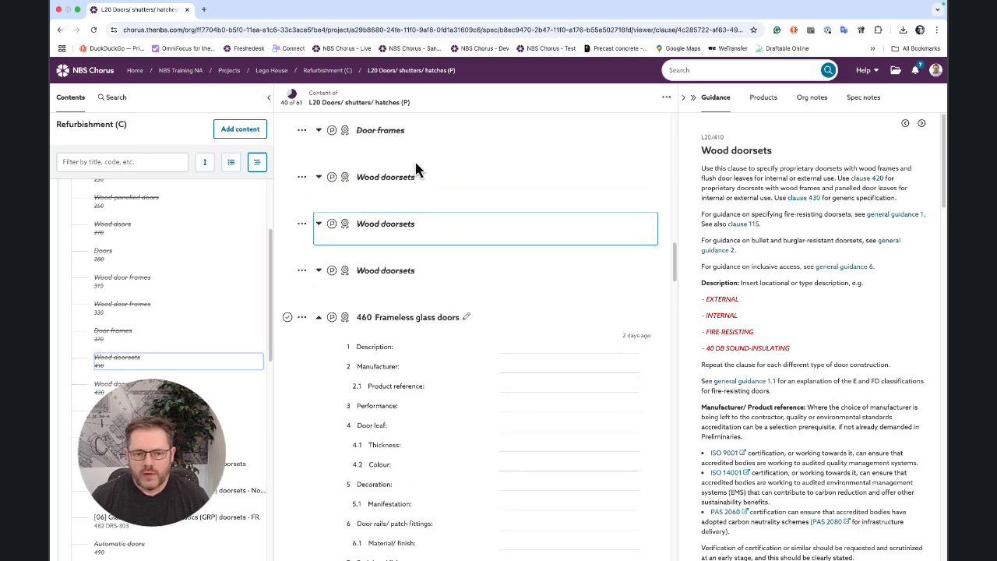
pyautogui.click(332, 178)
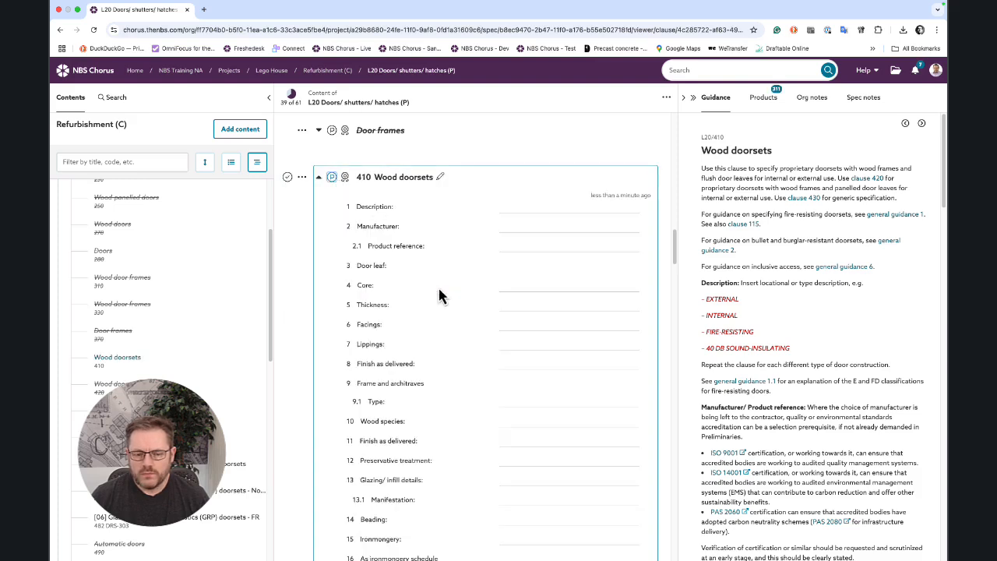
# Paste the copied AudioSuite product into the Manufacturer item of clause 410 Wood doorsets and add it to the specification
pyautogui.click(506, 225)
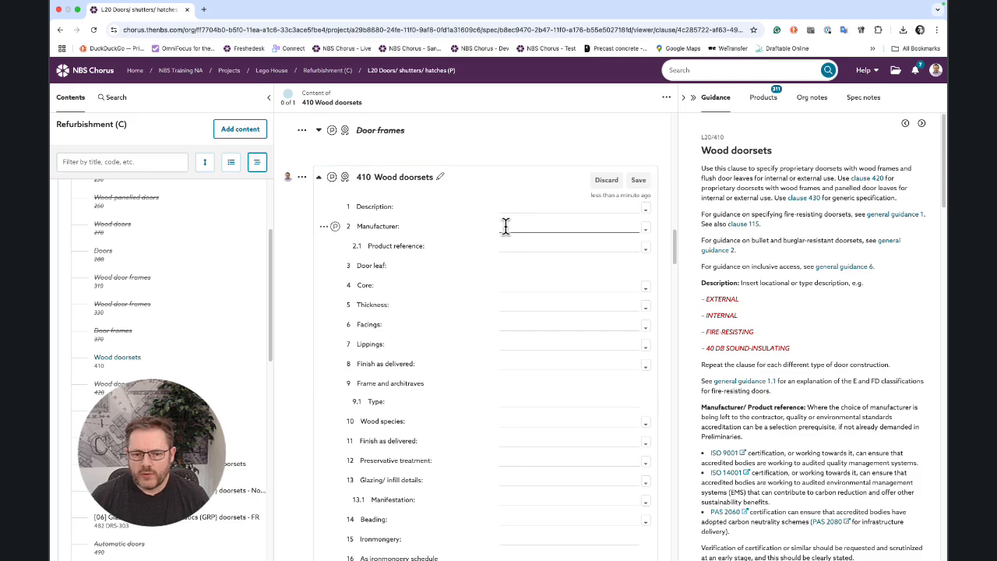
pyautogui.click(506, 229)
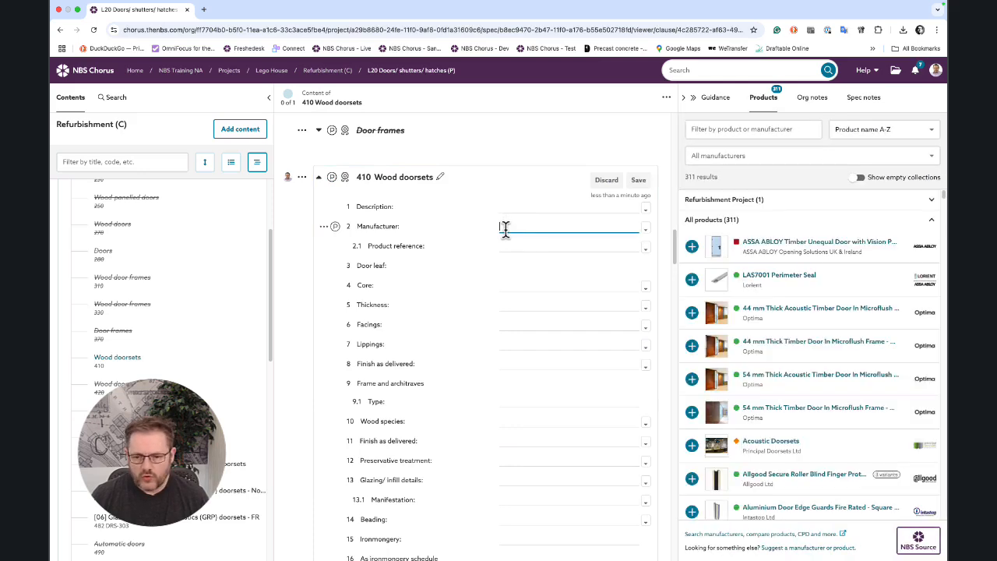
pyautogui.press('super+v')
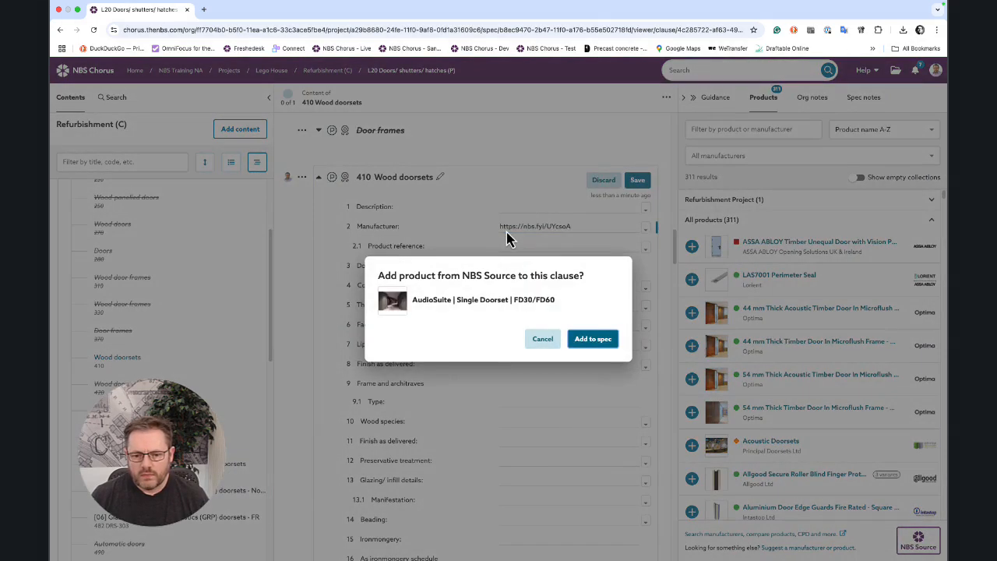
pyautogui.click(591, 343)
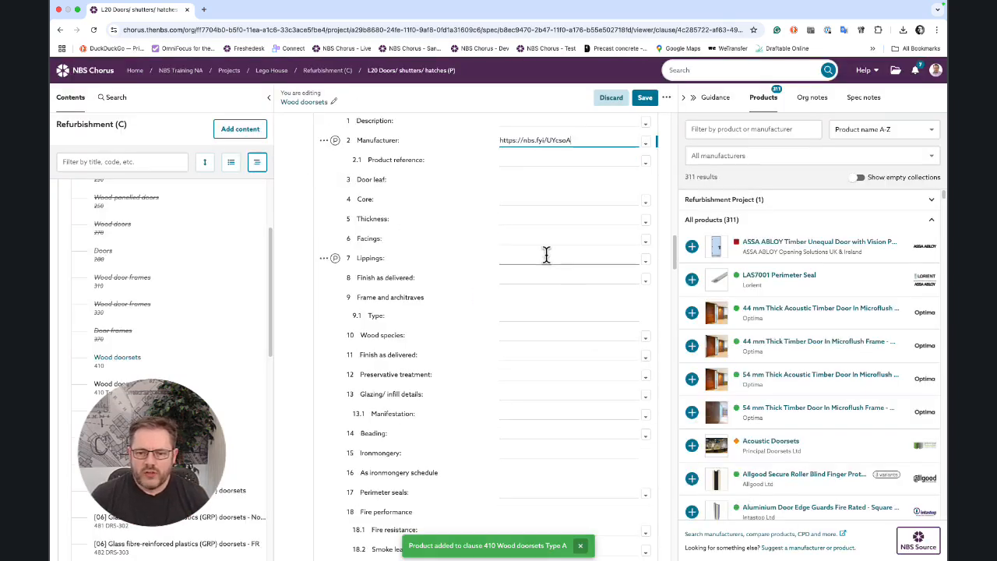
# Clear the leftover product link from the Manufacturer item of the original 410 Wood doorsets clause
pyautogui.scroll(2, 547, 256)
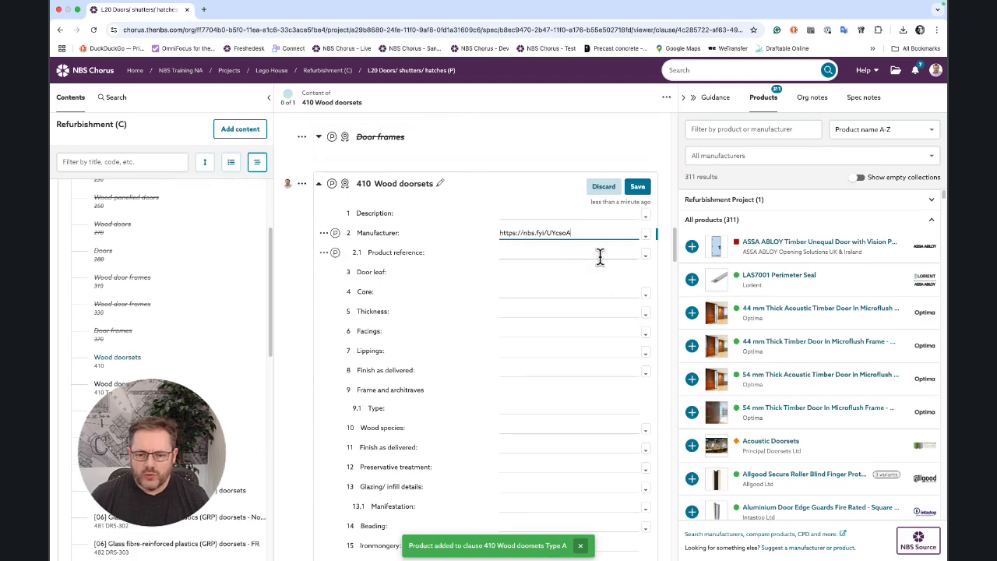
pyautogui.press('BackSpace')
pyautogui.press('BackSpace')
pyautogui.press('BackSpace')
pyautogui.press('BackSpace')
pyautogui.press('BackSpace')
pyautogui.press('BackSpace')
pyautogui.press('BackSpace')
pyautogui.press('BackSpace')
pyautogui.press('BackSpace')
pyautogui.press('BackSpace')
pyautogui.press('BackSpace')
pyautogui.press('BackSpace')
pyautogui.press('BackSpace')
pyautogui.press('BackSpace')
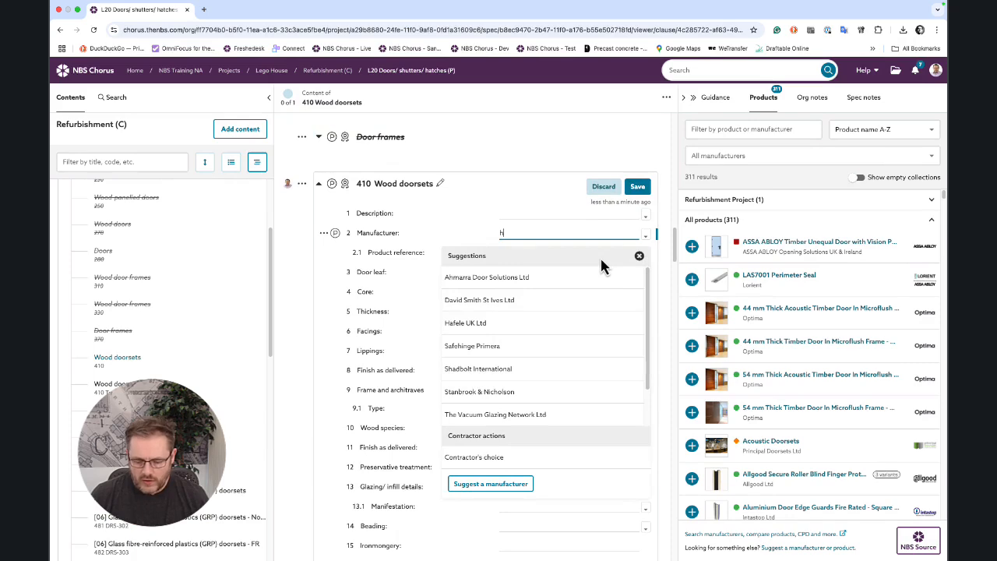
pyautogui.press('BackSpace')
pyautogui.click(292, 274)
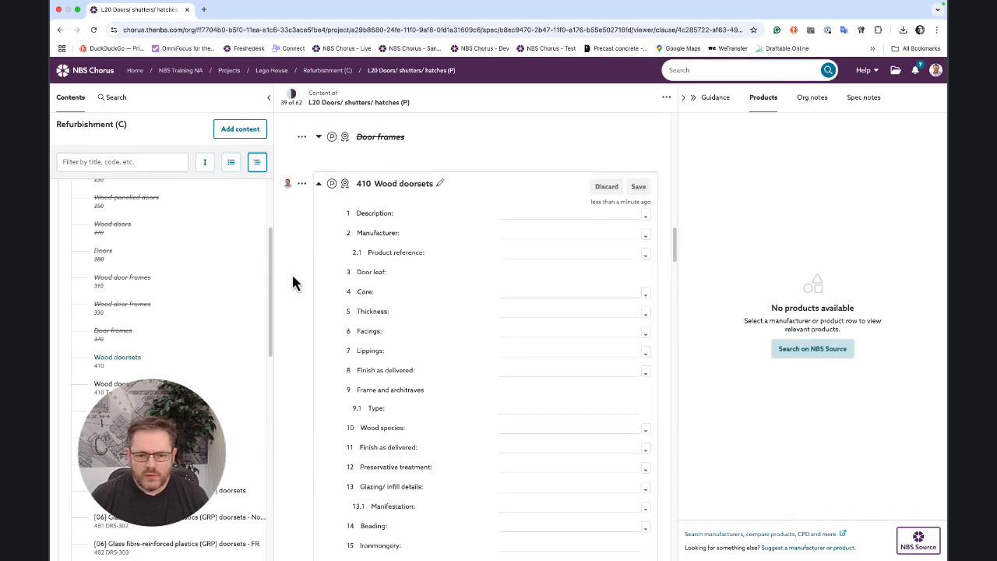
# Review the manufacturer and product details in the 410 Wood doorsets Type A clause, and return to the Lego House project's specifications
pyautogui.scroll(-10, 459, 305)
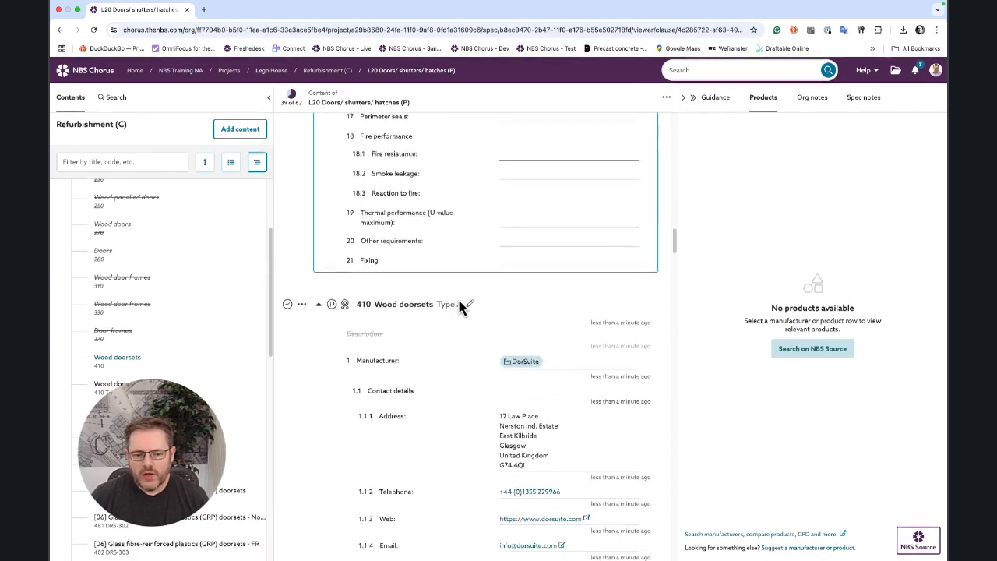
pyautogui.scroll(-1, 459, 304)
pyautogui.click(307, 272)
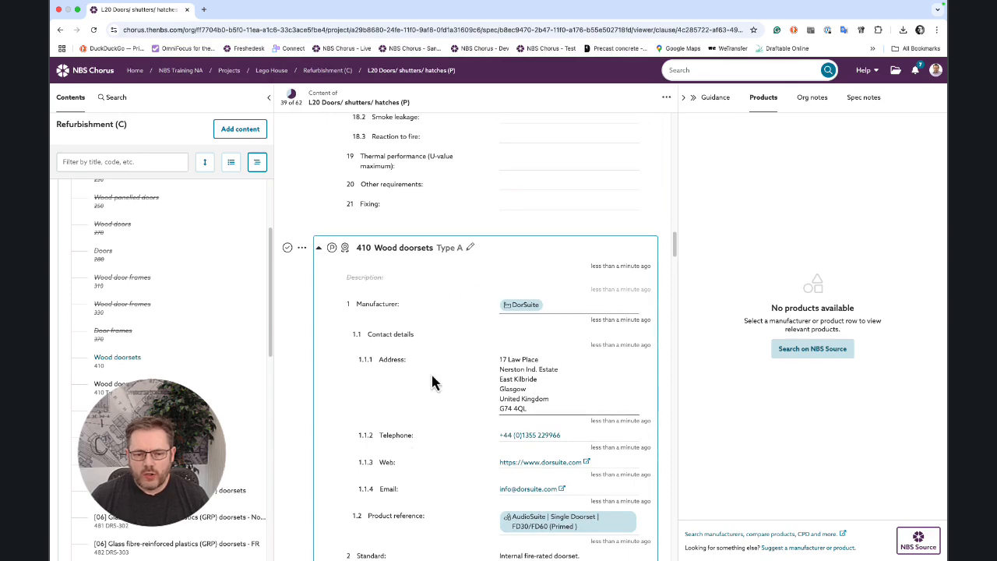
pyautogui.scroll(-1, 432, 381)
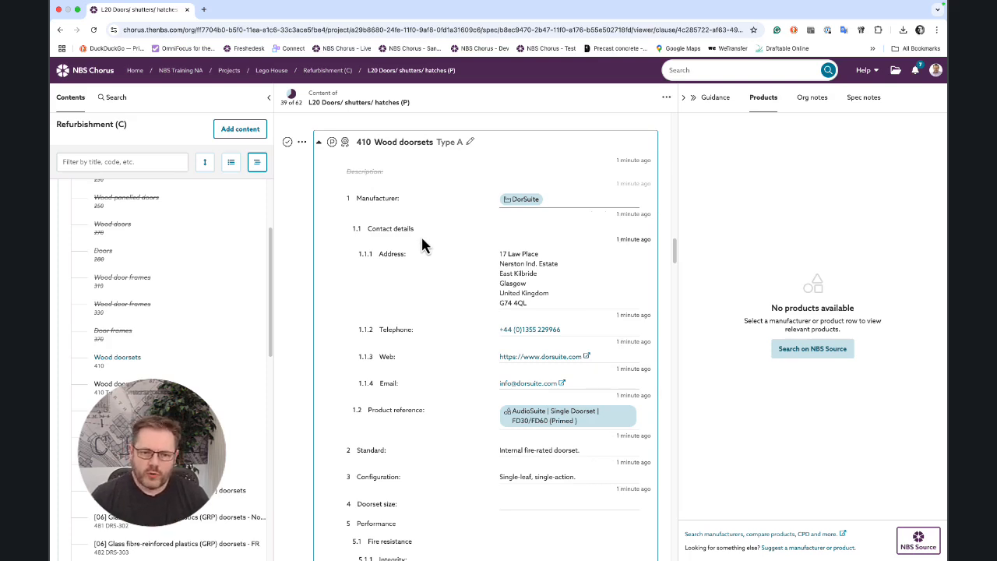
pyautogui.click(274, 72)
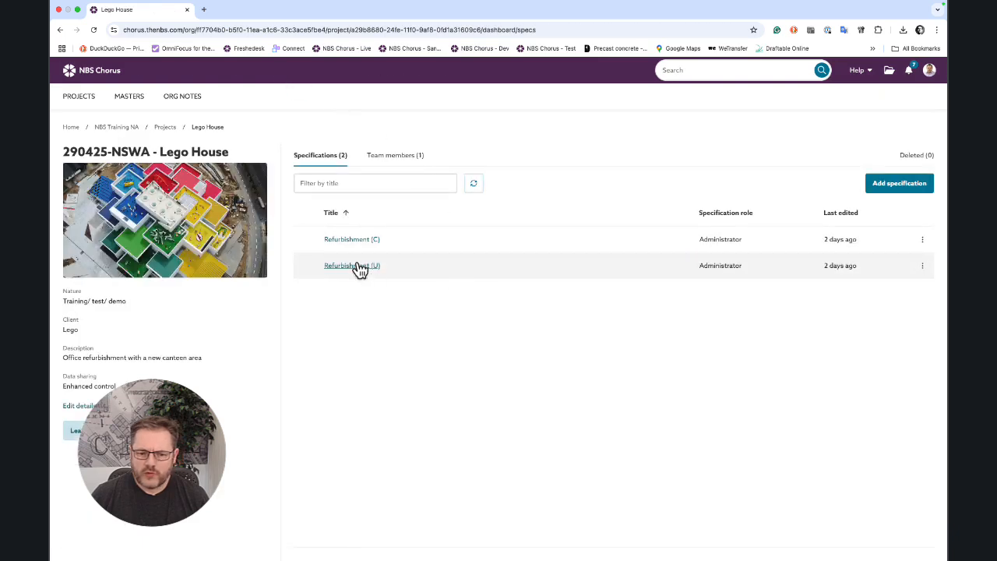
# Open the Doorset systems (P) clause in the Refurbishment (U) specification and go to the Wood doorsets Type B clause
pyautogui.click(358, 267)
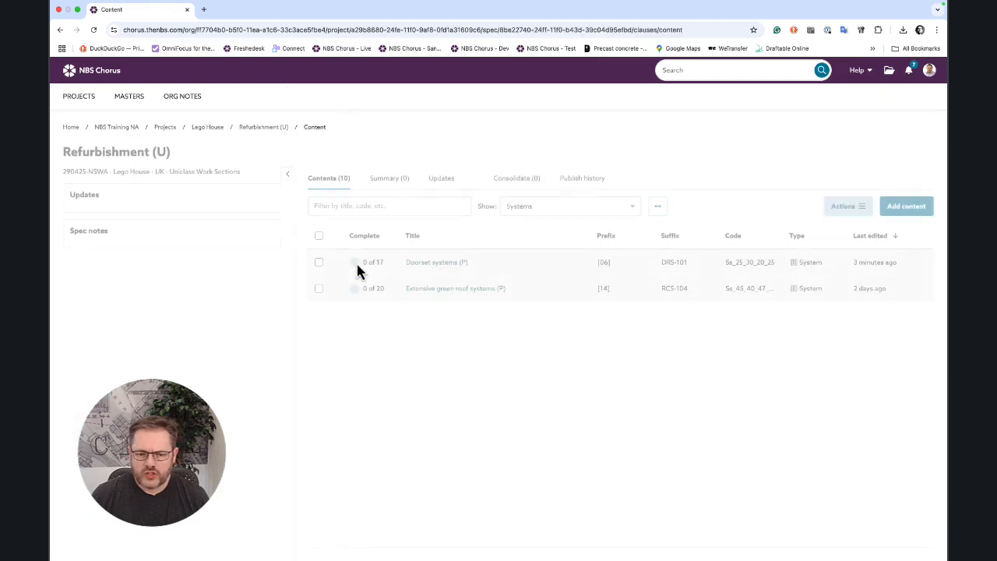
pyautogui.click(432, 269)
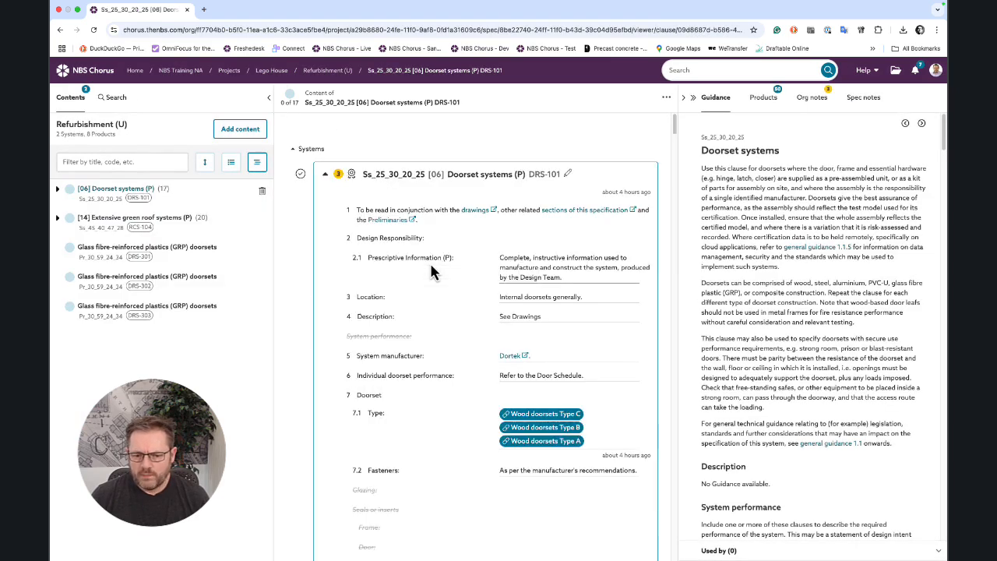
pyautogui.scroll(-5, 445, 363)
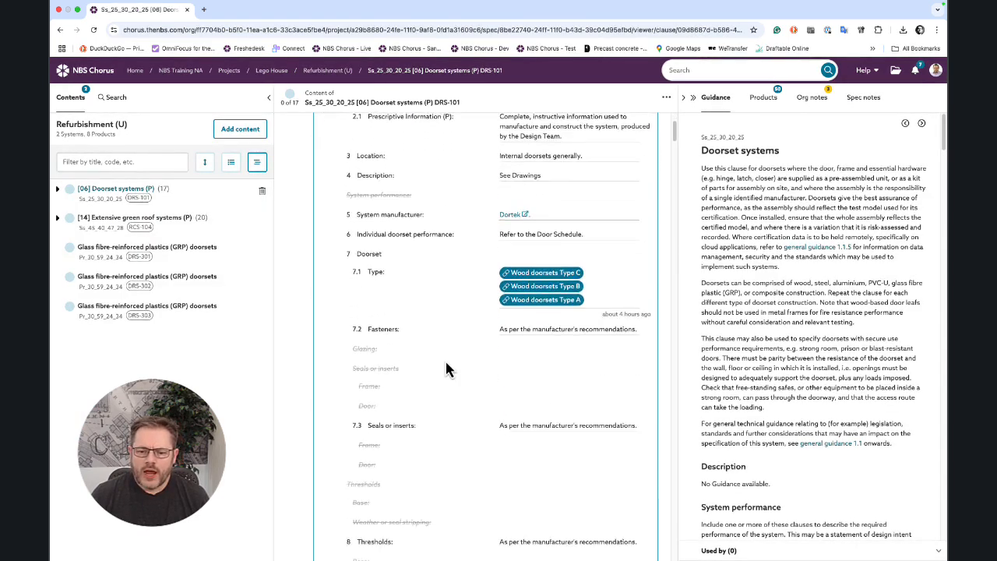
pyautogui.scroll(-15, 445, 359)
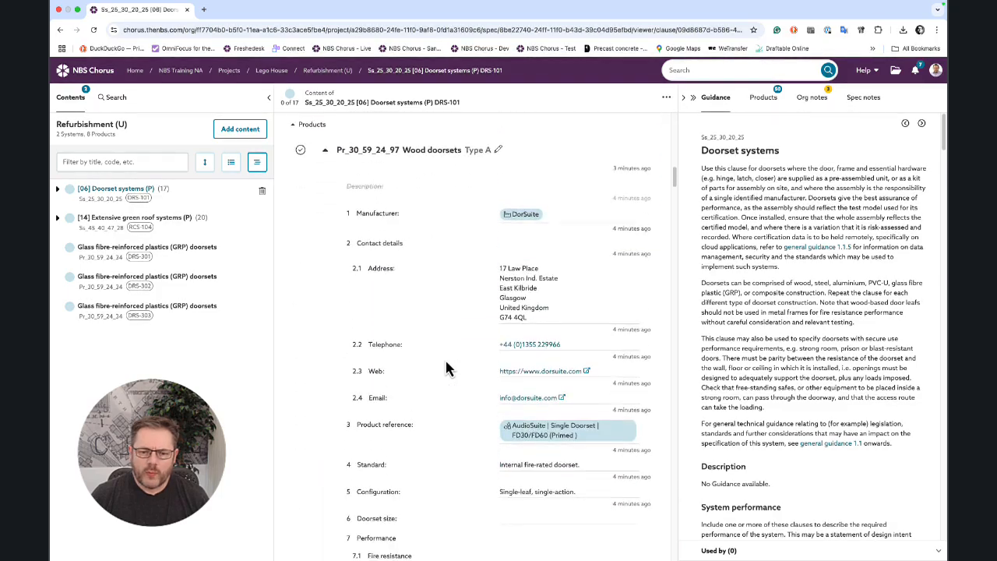
pyautogui.scroll(-15, 444, 366)
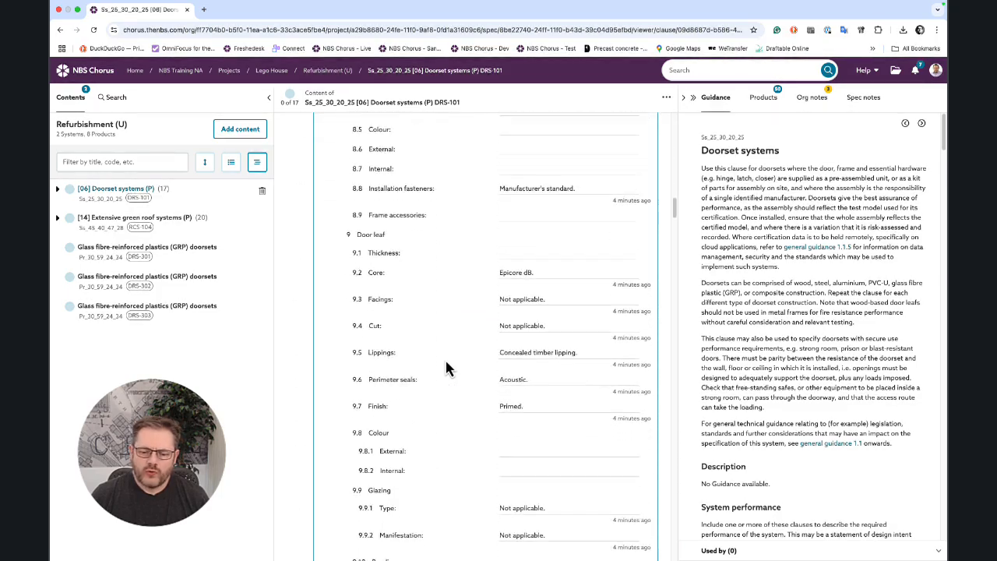
pyautogui.scroll(-15, 446, 368)
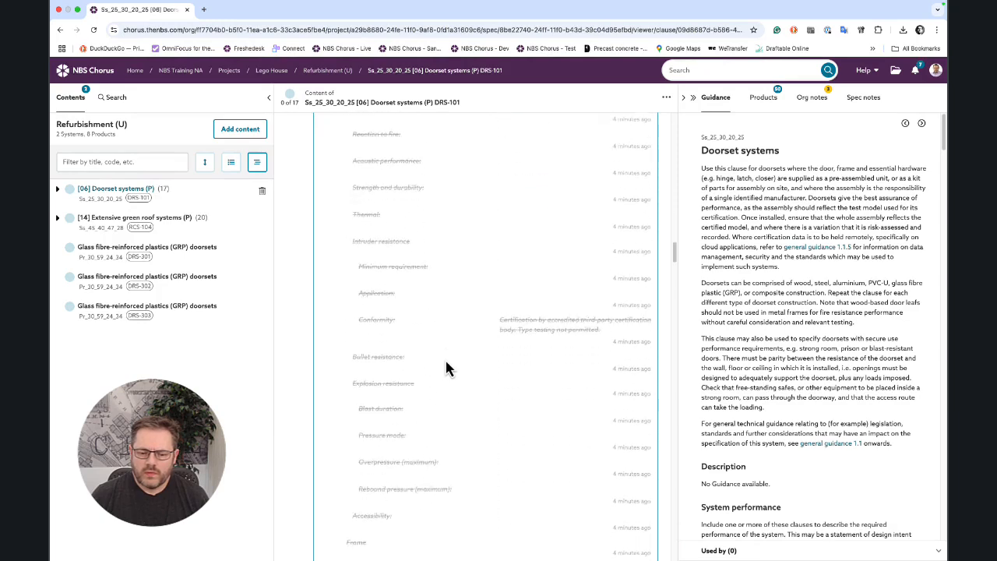
pyautogui.scroll(-15, 445, 368)
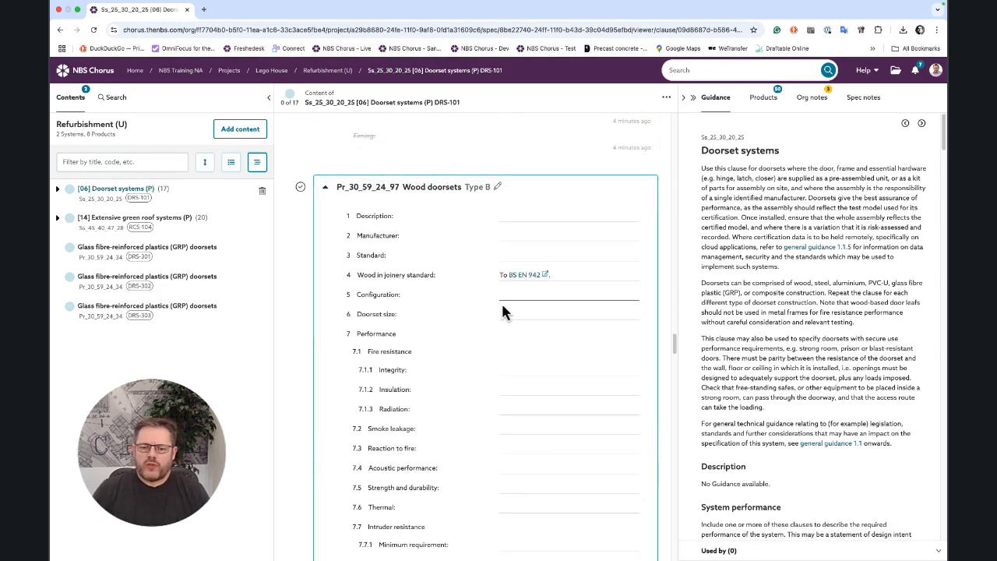
# Start editing the Manufacturer item of Wood doorsets Type B and look at its suggested manufacturers
pyautogui.click(556, 241)
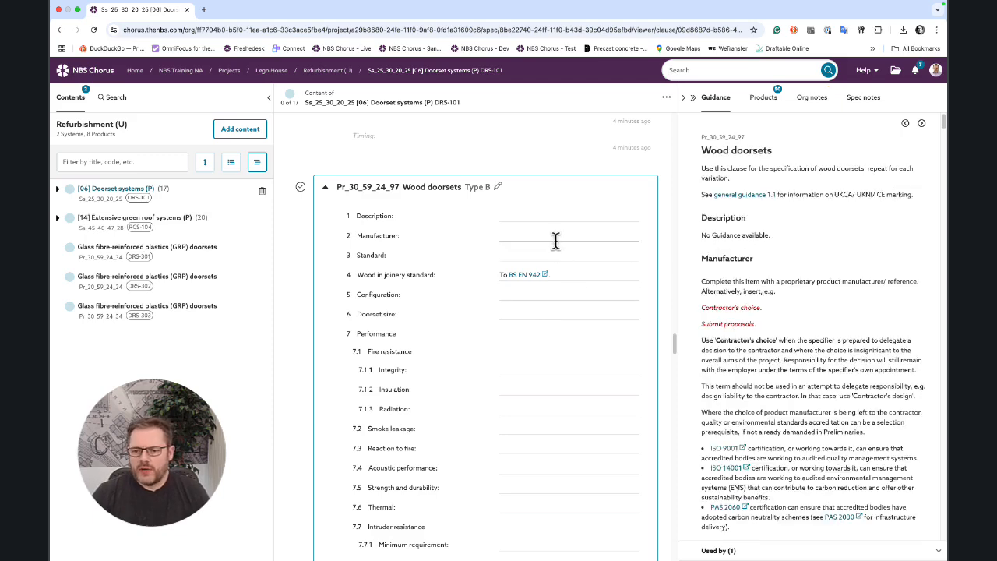
pyautogui.click(569, 236)
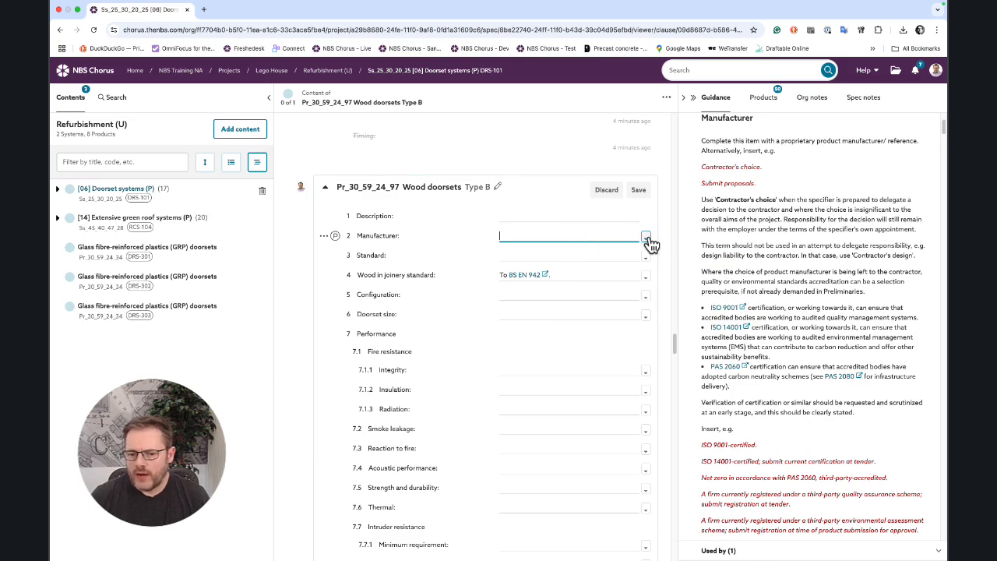
pyautogui.click(648, 240)
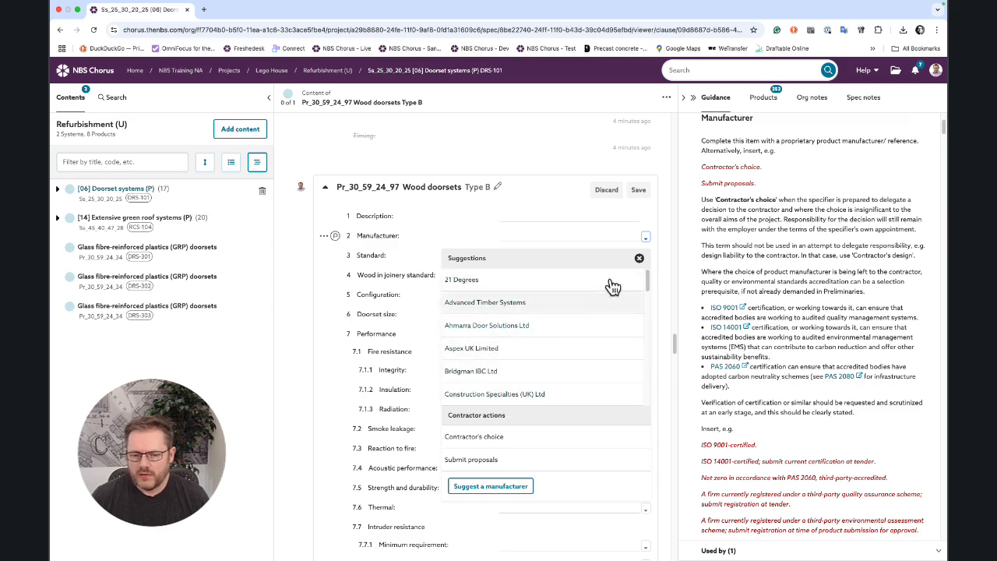
pyautogui.click(639, 258)
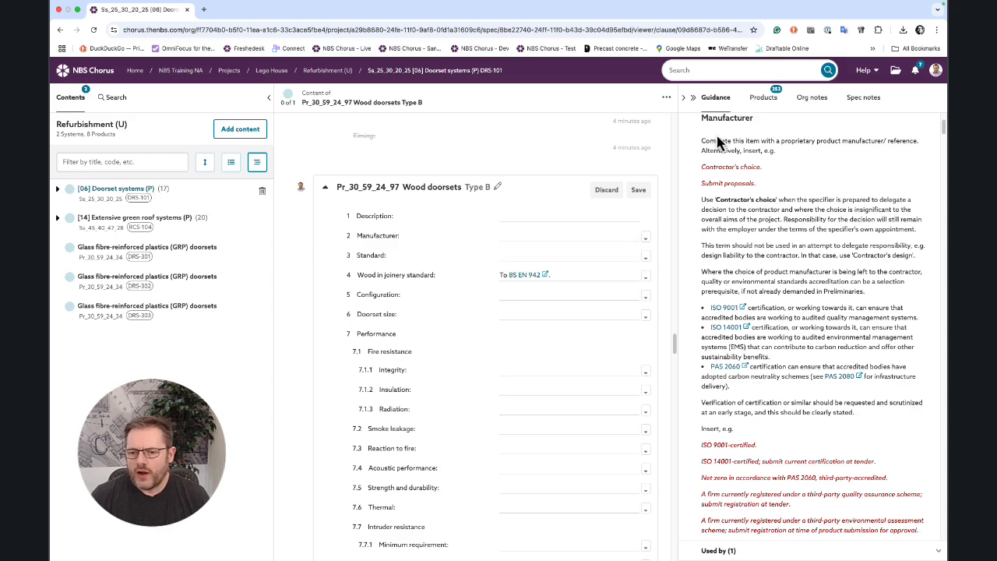
# Add the Double glazed variant of 05 Kensington and Chelsea Entrance Doorset to Wood doorsets Type B and save the clause
pyautogui.click(766, 107)
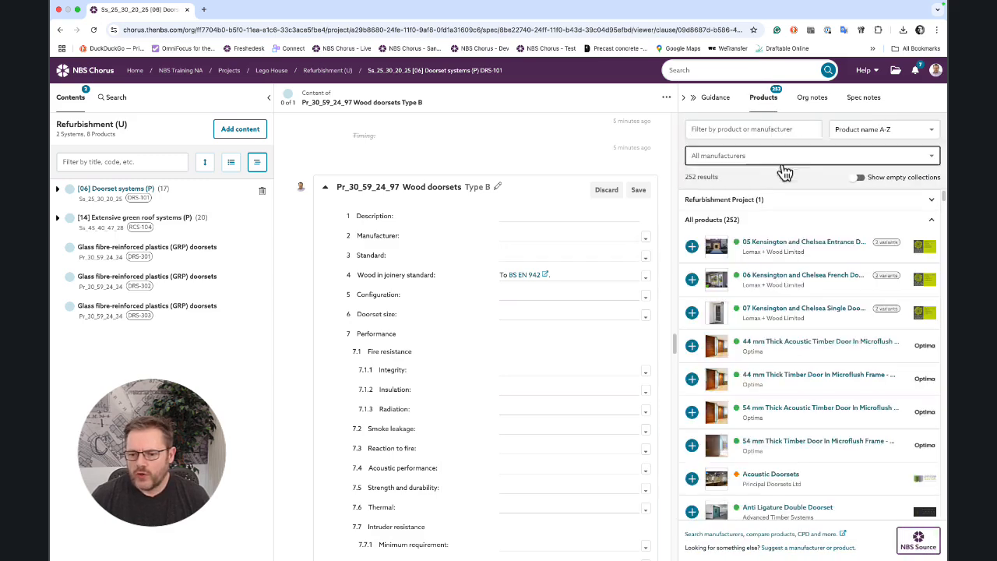
pyautogui.scroll(-3, 794, 427)
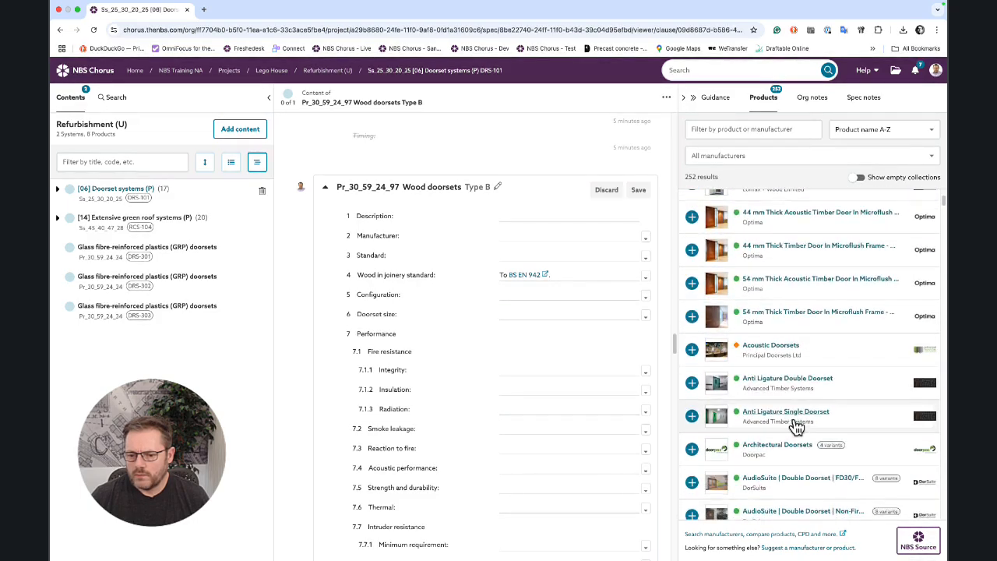
pyautogui.scroll(3, 795, 423)
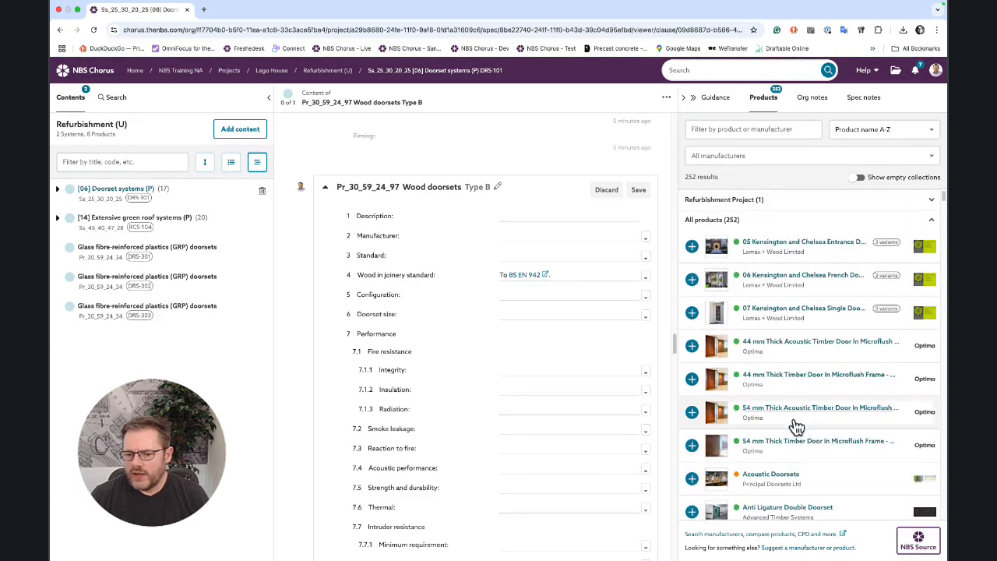
pyautogui.click(692, 248)
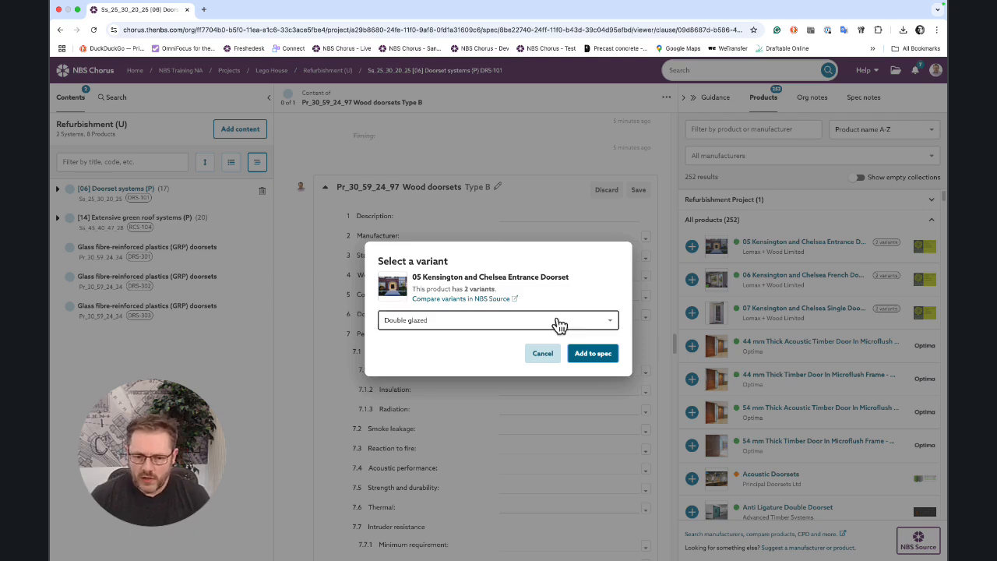
pyautogui.click(613, 328)
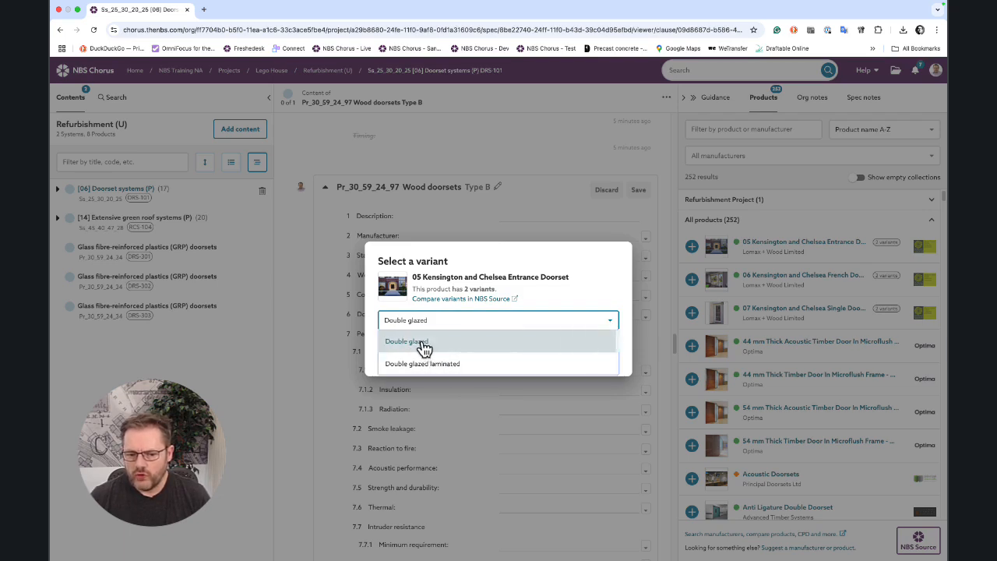
pyautogui.click(423, 347)
pyautogui.click(594, 355)
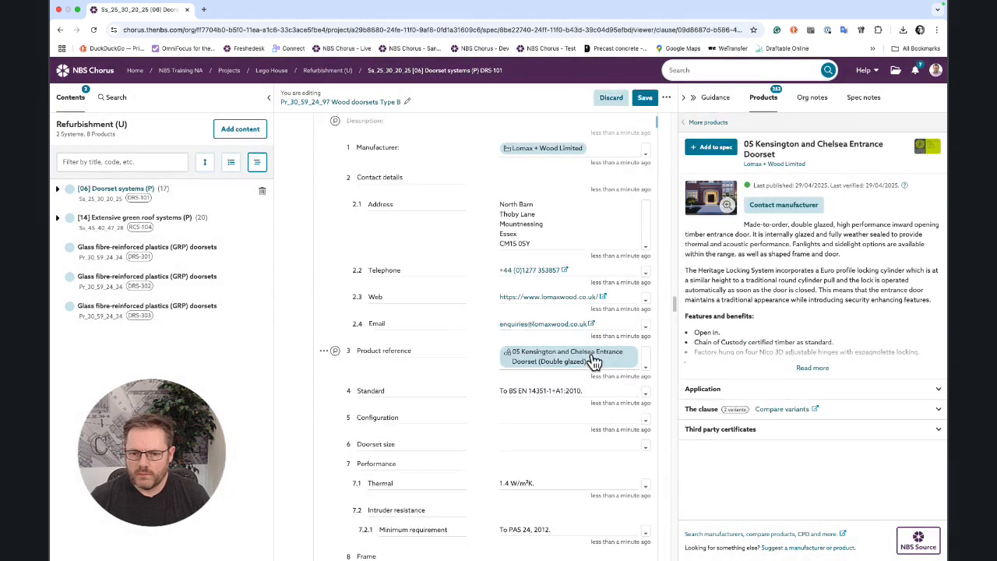
pyautogui.scroll(1, 575, 218)
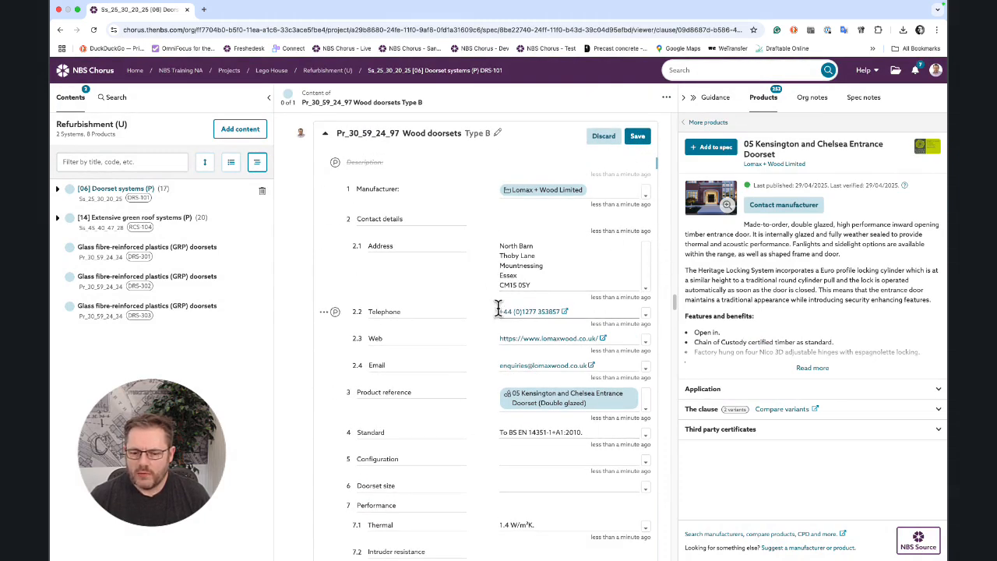
pyautogui.click(637, 144)
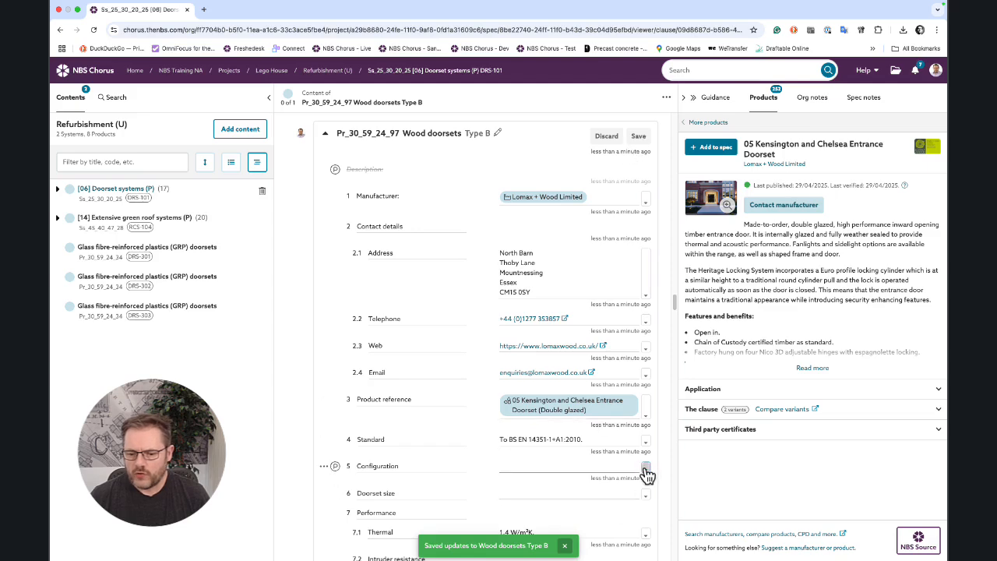
# Set the Doorset size item of Wood doorsets Type B to the suggested value "As drawing."
pyautogui.click(645, 470)
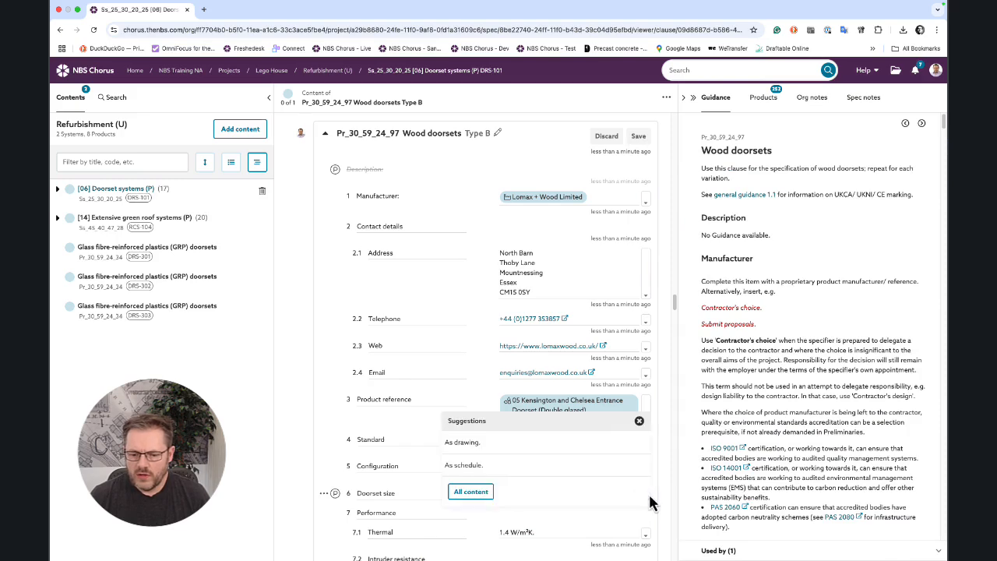
pyautogui.click(472, 444)
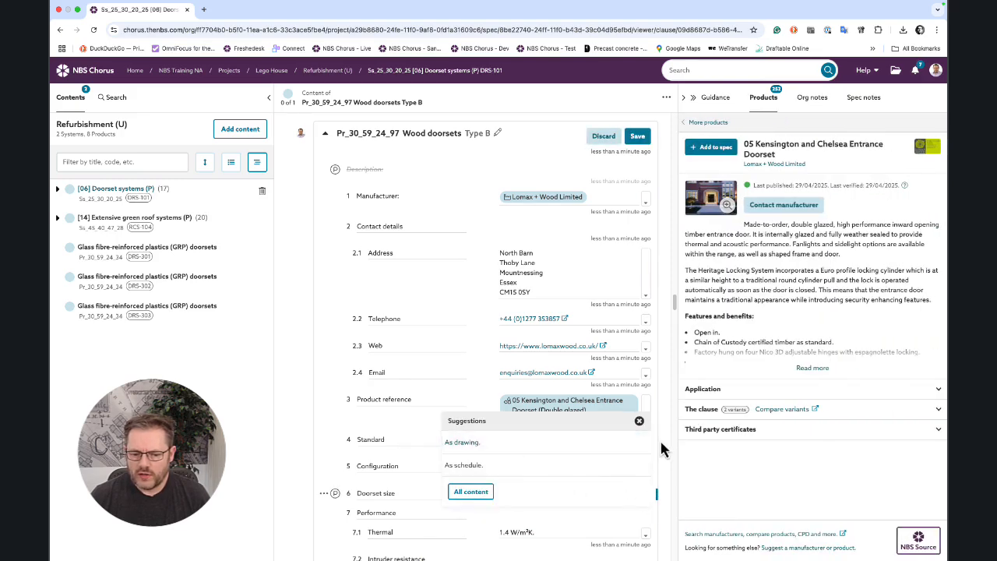
pyautogui.click(639, 424)
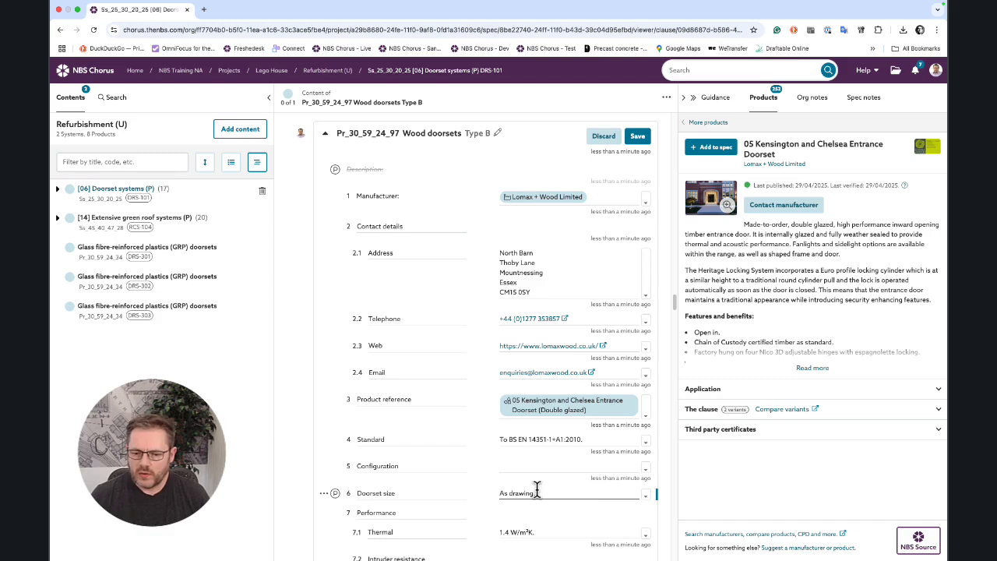
# Change the Type B product reference to the 05 Kensington and Chelsea Entrance Doorset (Double glazed laminated) variant
pyautogui.click(645, 421)
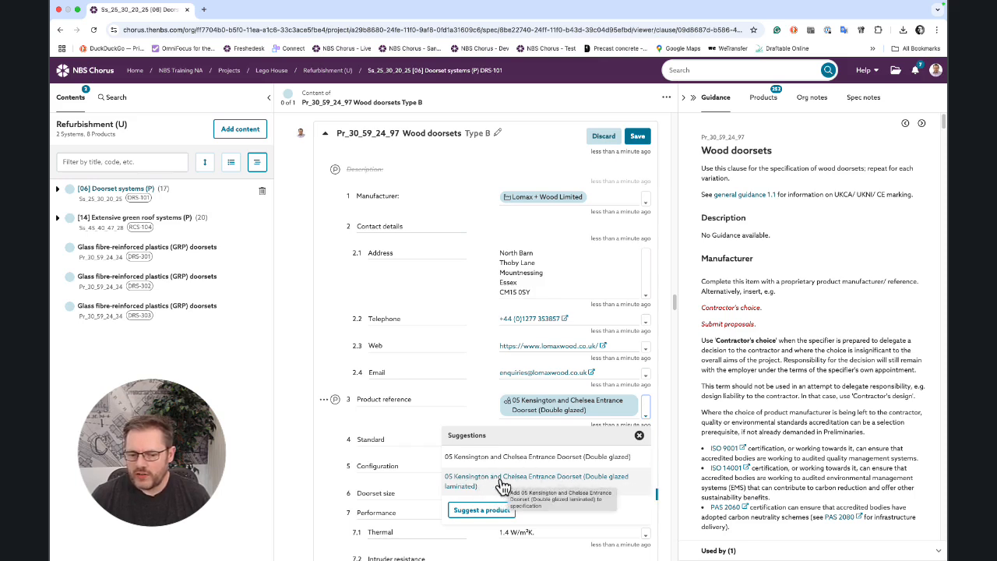
pyautogui.scroll(-2, 489, 365)
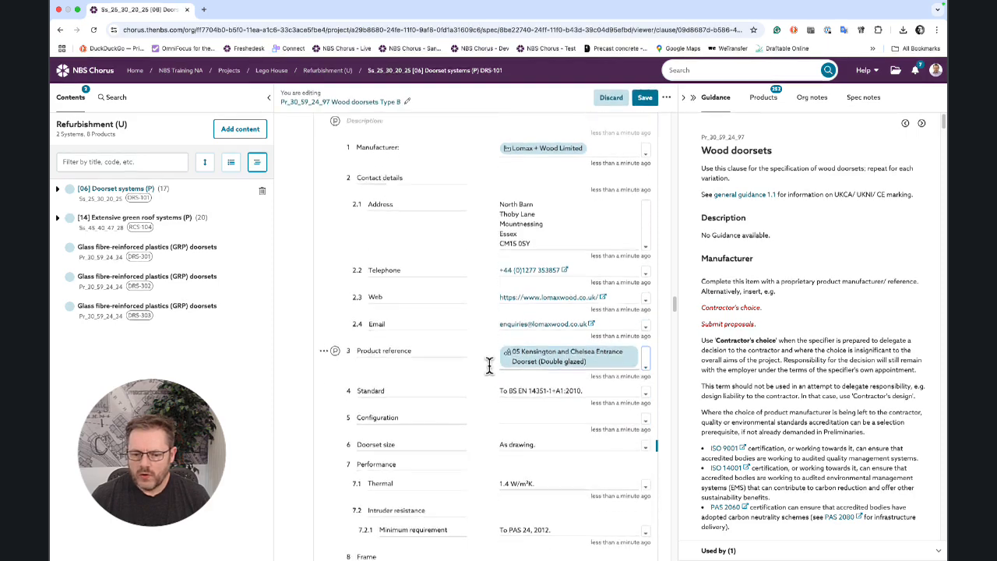
pyautogui.click(647, 326)
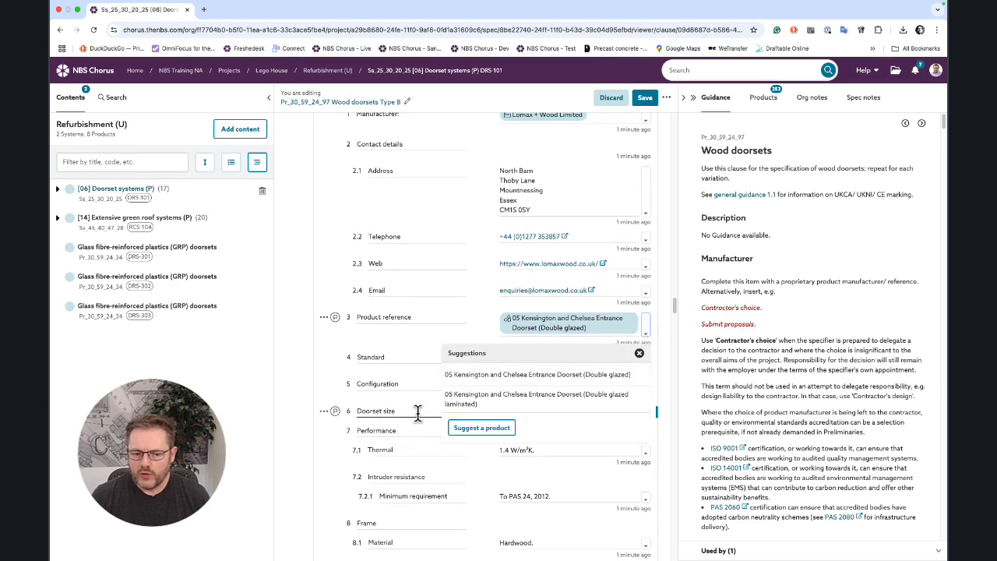
pyautogui.click(639, 353)
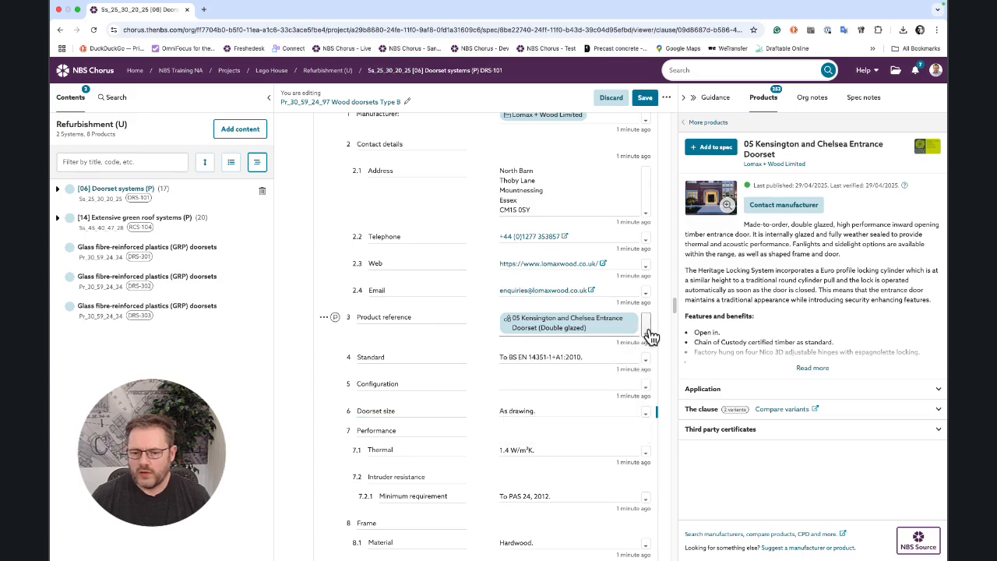
pyautogui.click(652, 335)
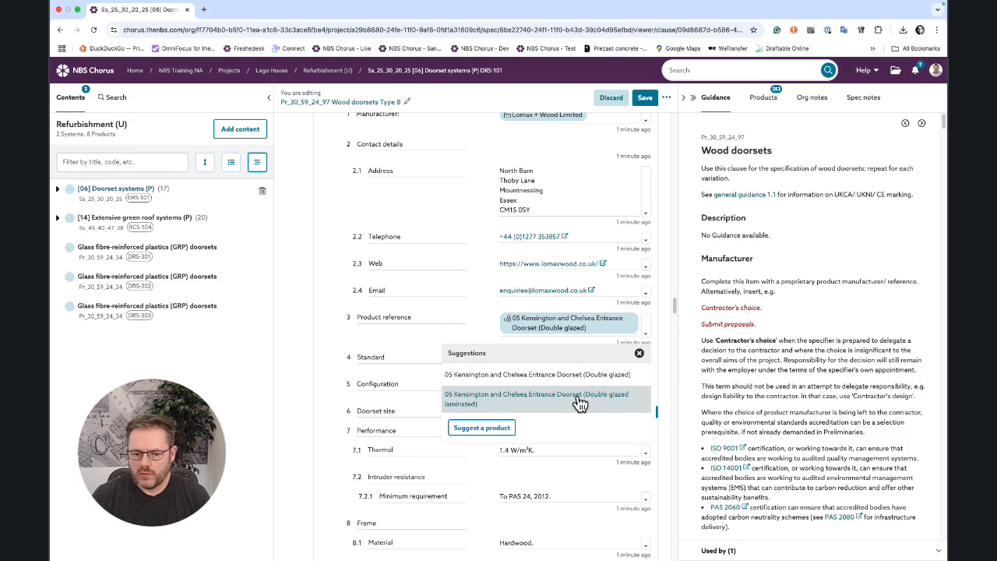
pyautogui.click(577, 401)
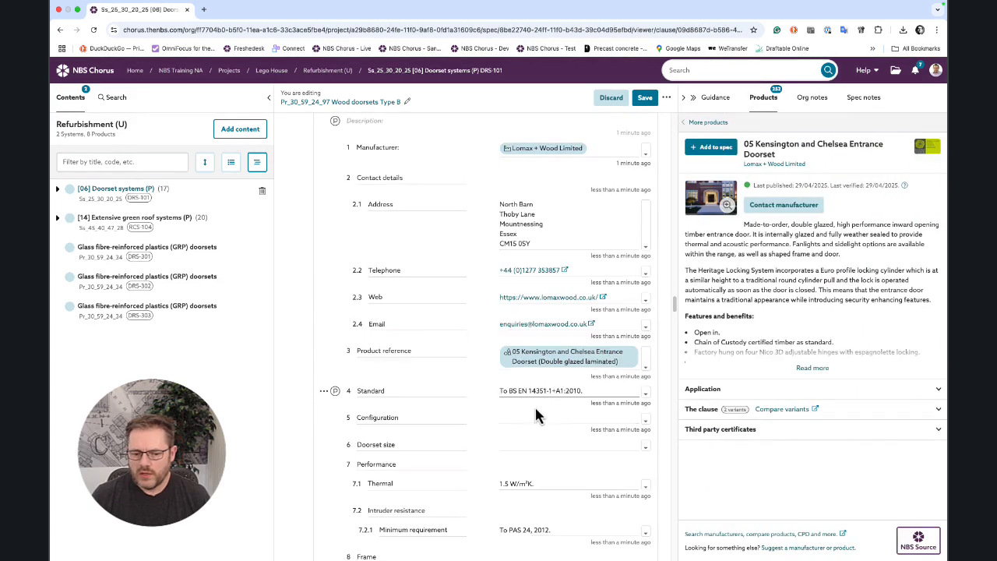
# Check the suggested values for Doorset size without choosing one, and save the Wood doorsets Type B clause
pyautogui.click(646, 448)
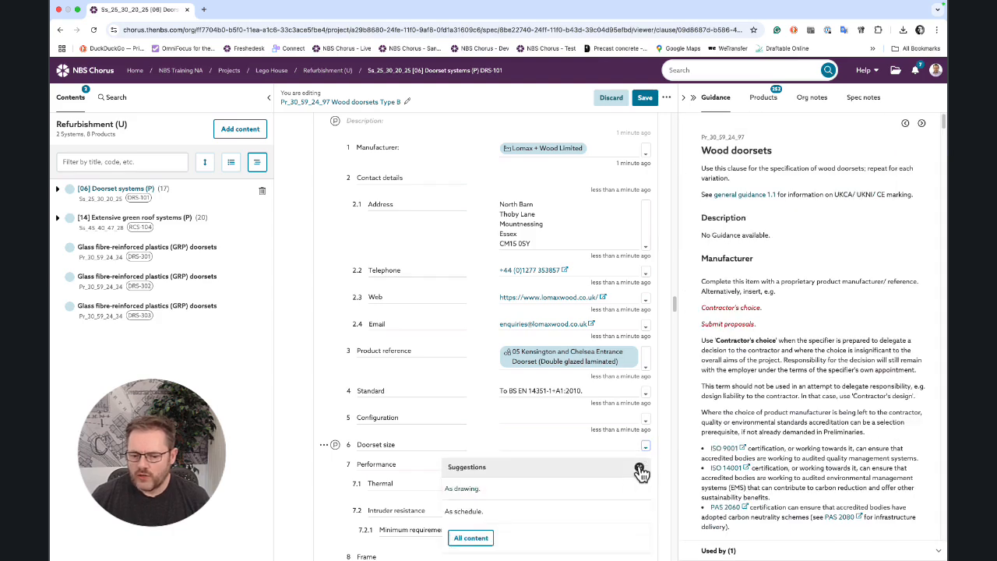
pyautogui.click(639, 468)
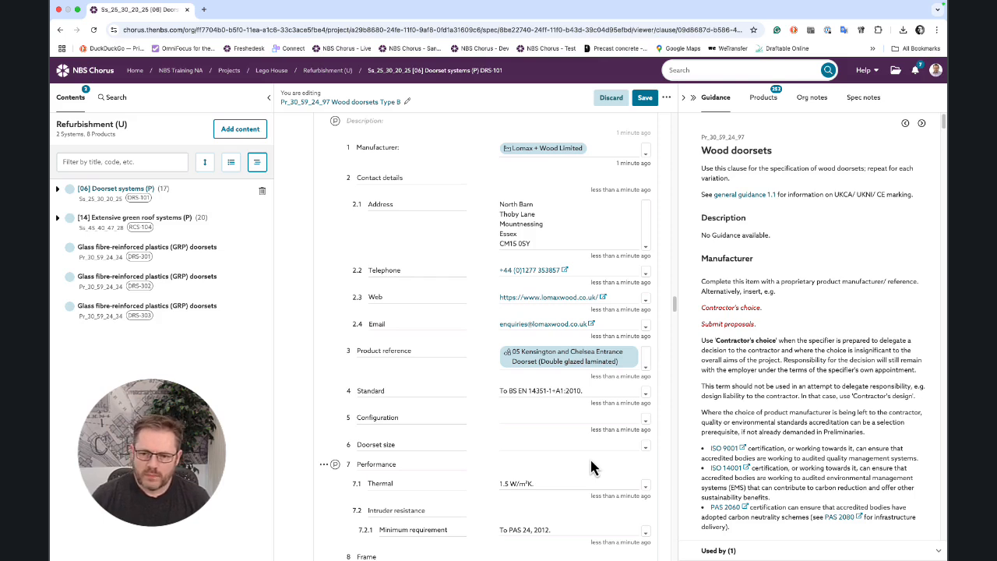
pyautogui.click(644, 100)
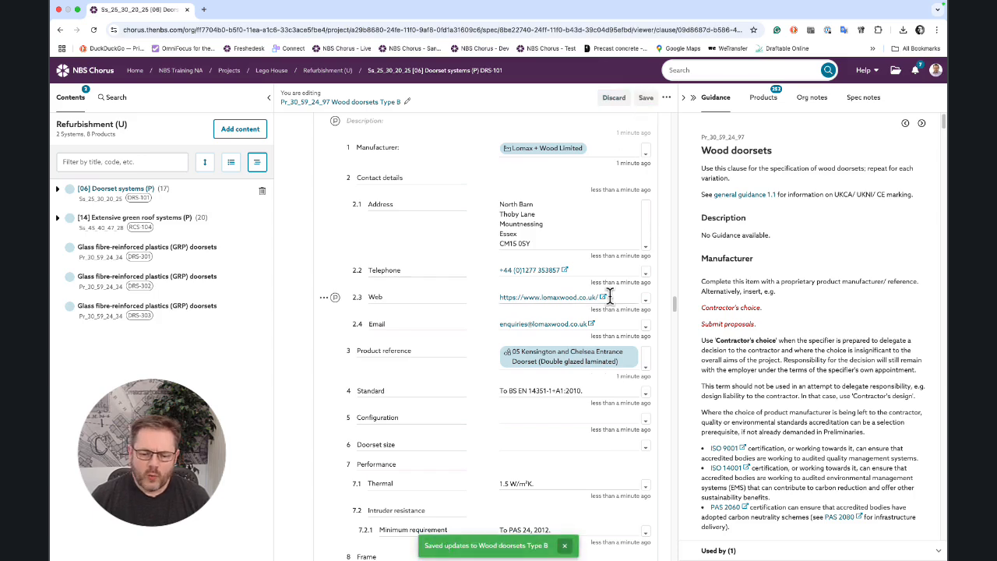
pyautogui.click(567, 547)
# Open the Wood doorsets Type C clause for editing with the full list of available products shown
pyautogui.scroll(-10, 567, 552)
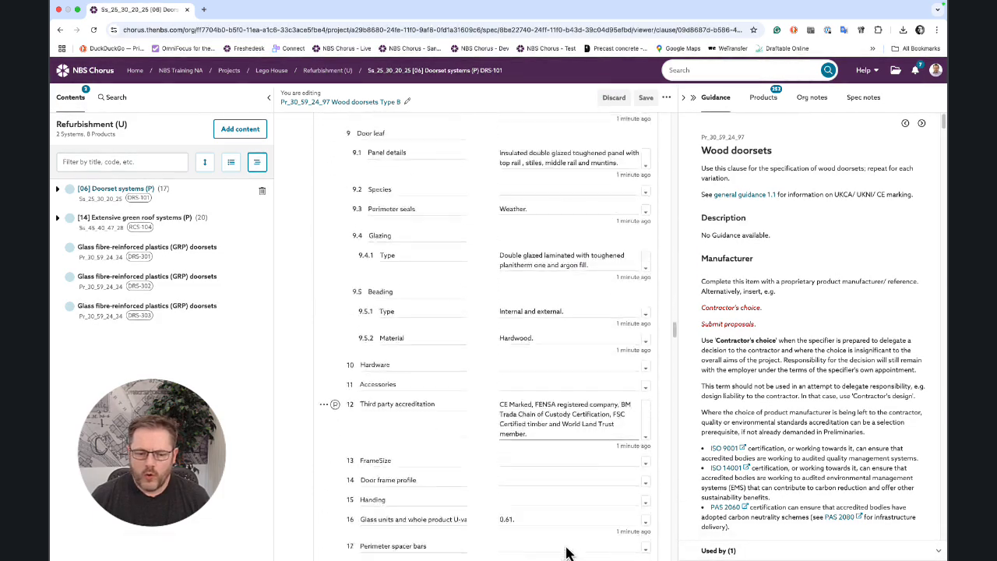
pyautogui.scroll(-15, 566, 552)
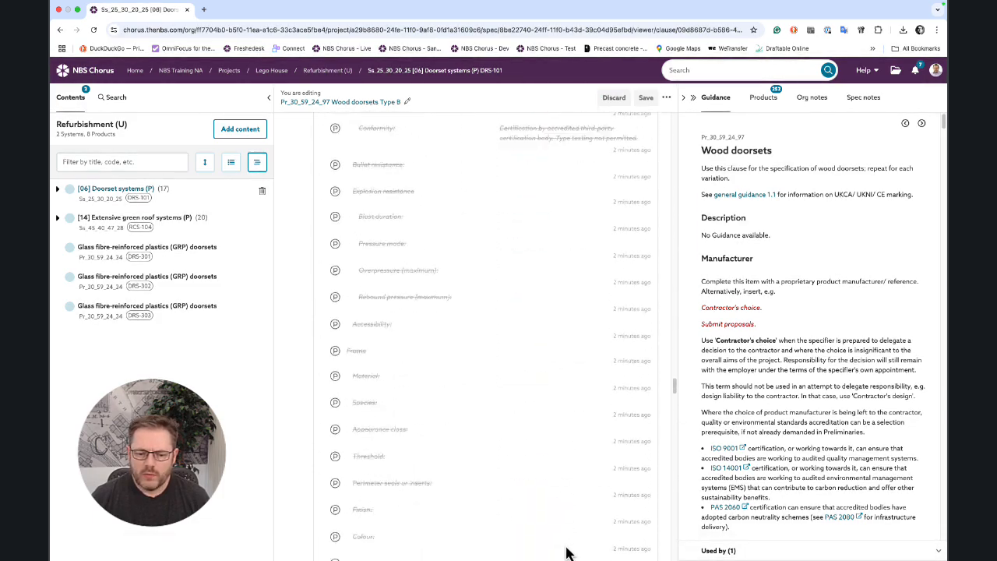
pyautogui.scroll(-10, 567, 550)
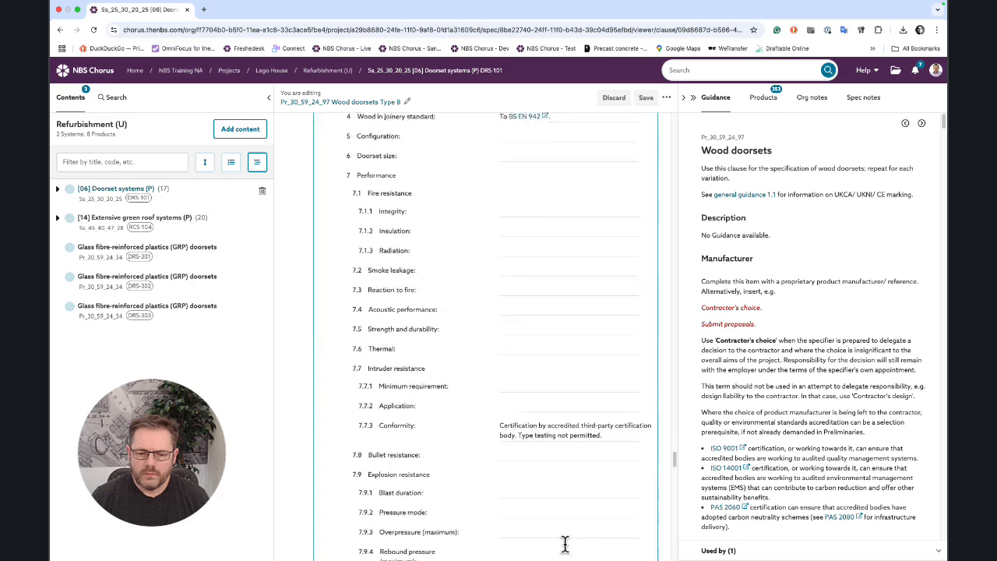
pyautogui.scroll(-10, 567, 546)
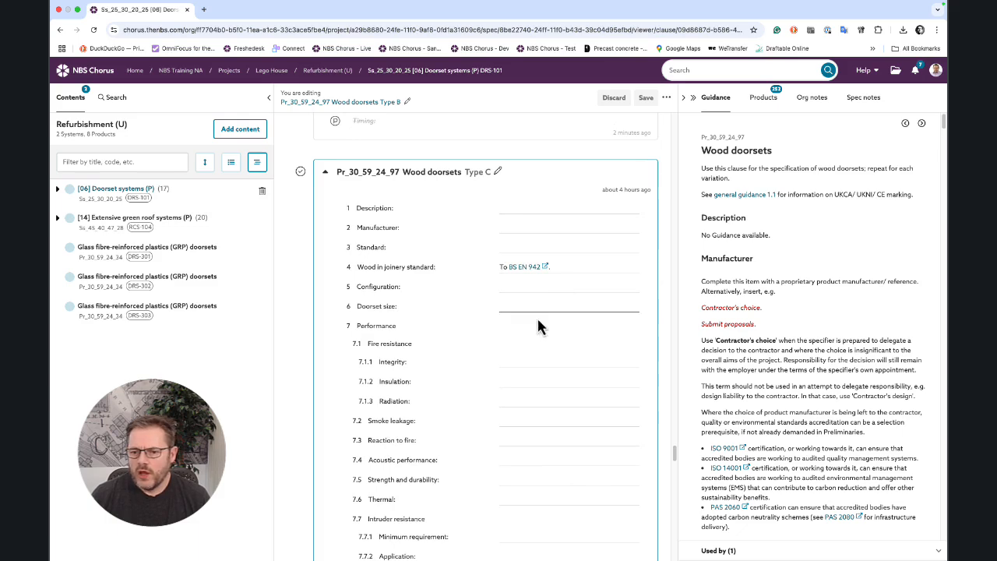
pyautogui.click(765, 101)
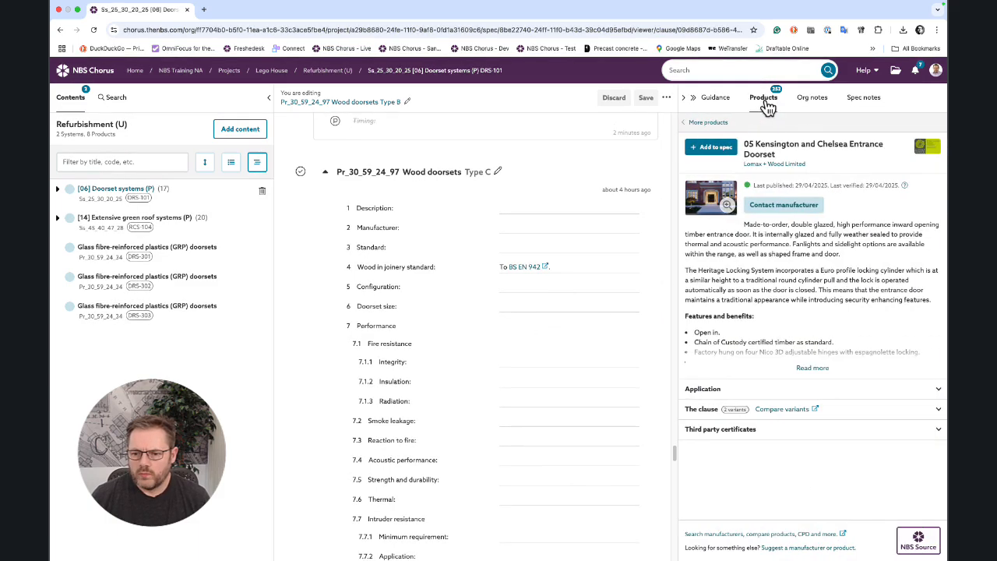
pyautogui.click(701, 124)
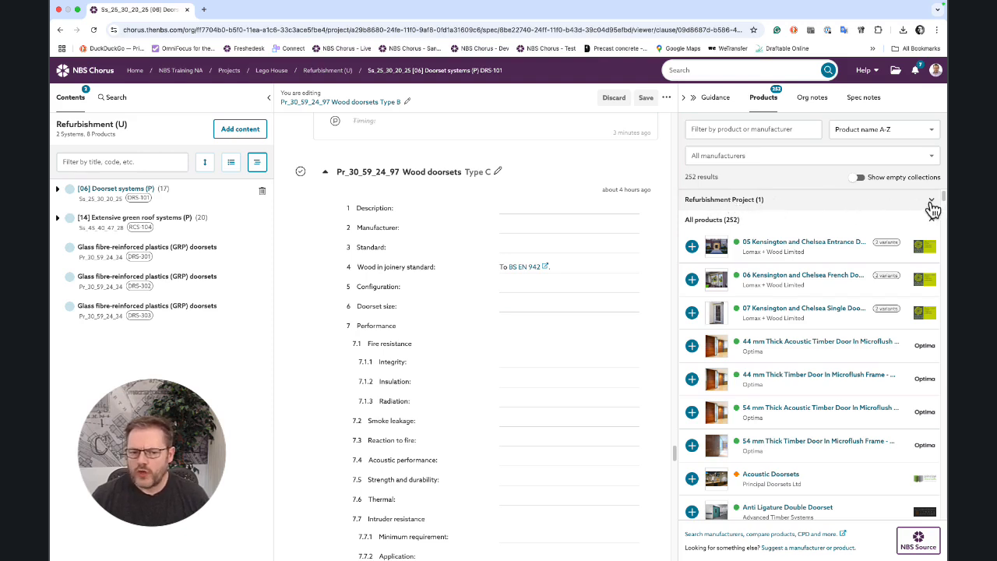
pyautogui.click(467, 308)
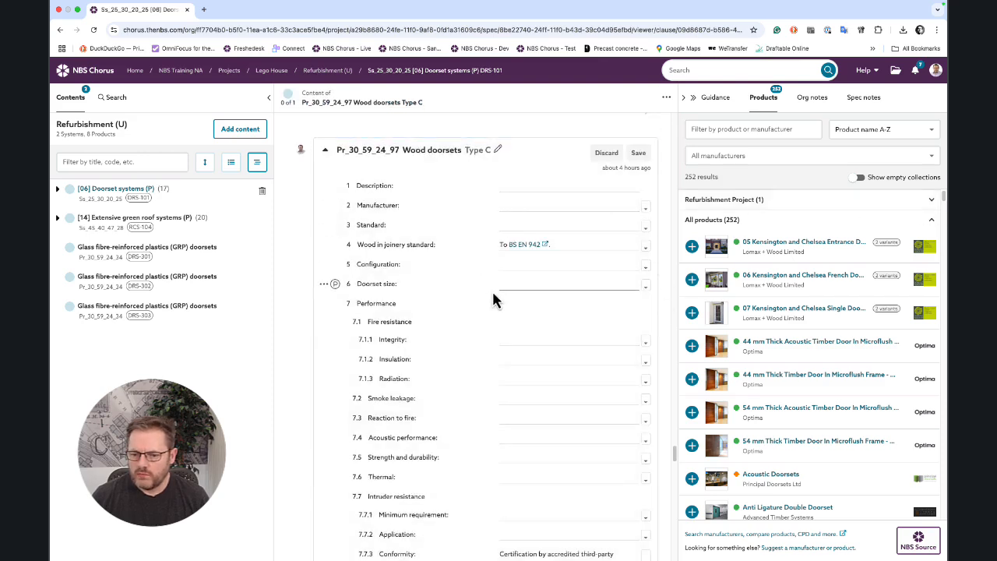
# Expand the Refurbishment Project product collection, show empty collections, and inspect the Lego House collection before collapsing it
pyautogui.click(932, 201)
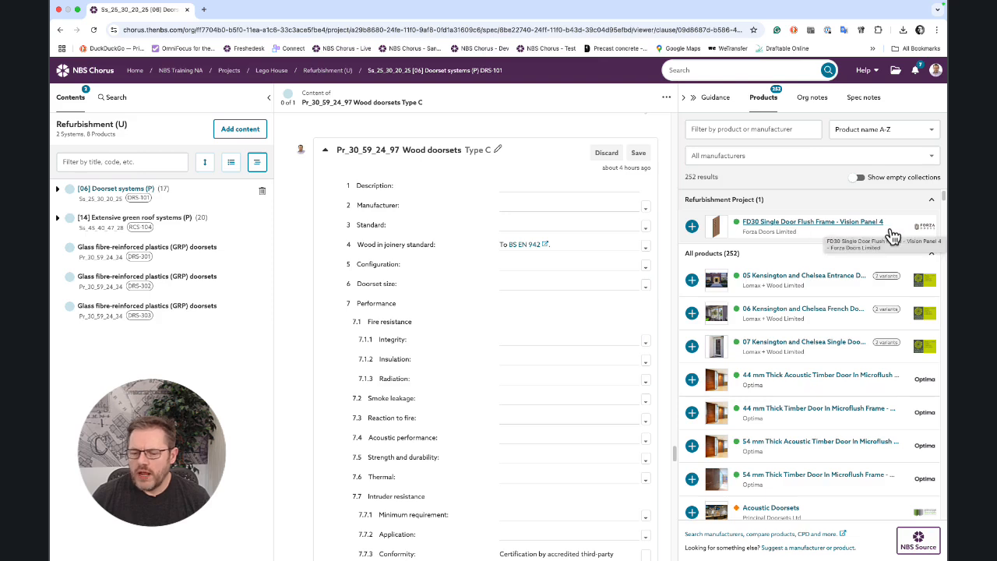
pyautogui.click(861, 178)
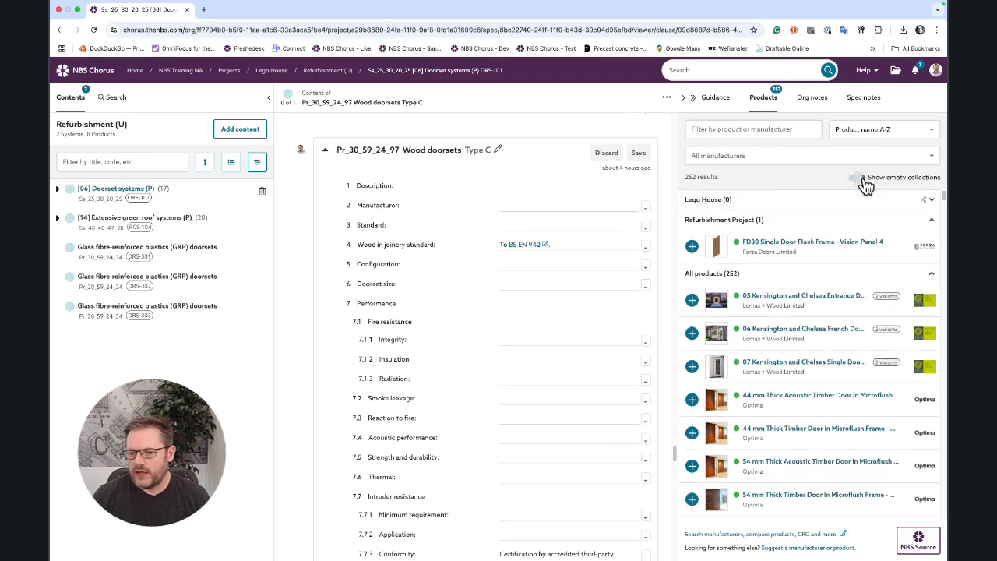
pyautogui.click(933, 201)
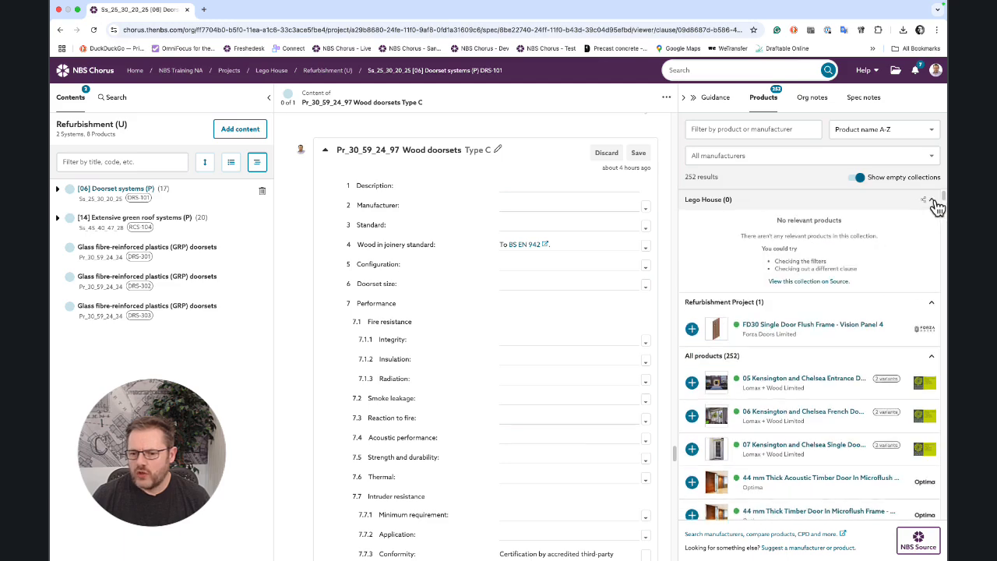
pyautogui.click(934, 201)
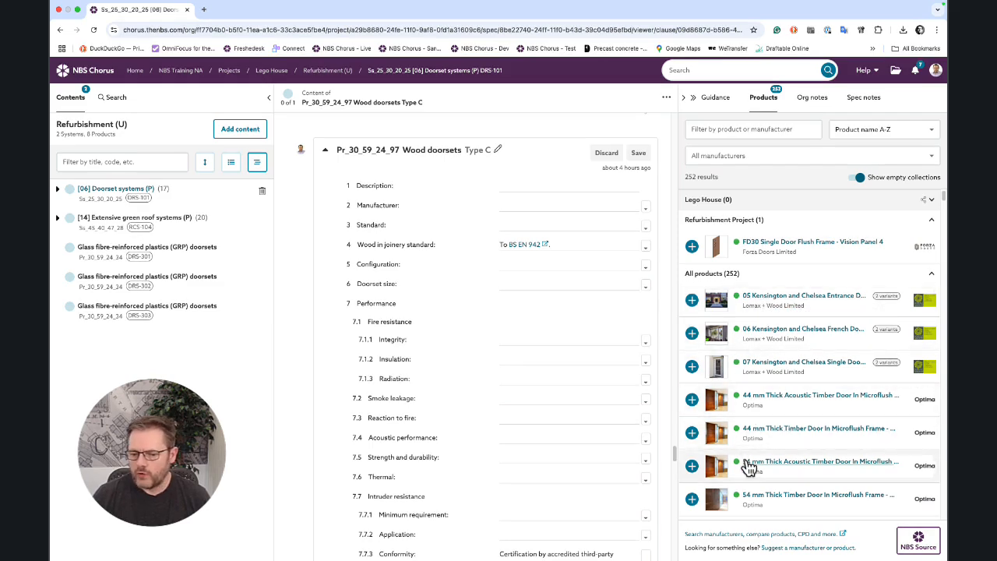
# Add FD30 Single Door Flush Frame - Vision Panel 4 from the Refurbishment Project collection to Wood doorsets Type C and save the clause
pyautogui.click(692, 247)
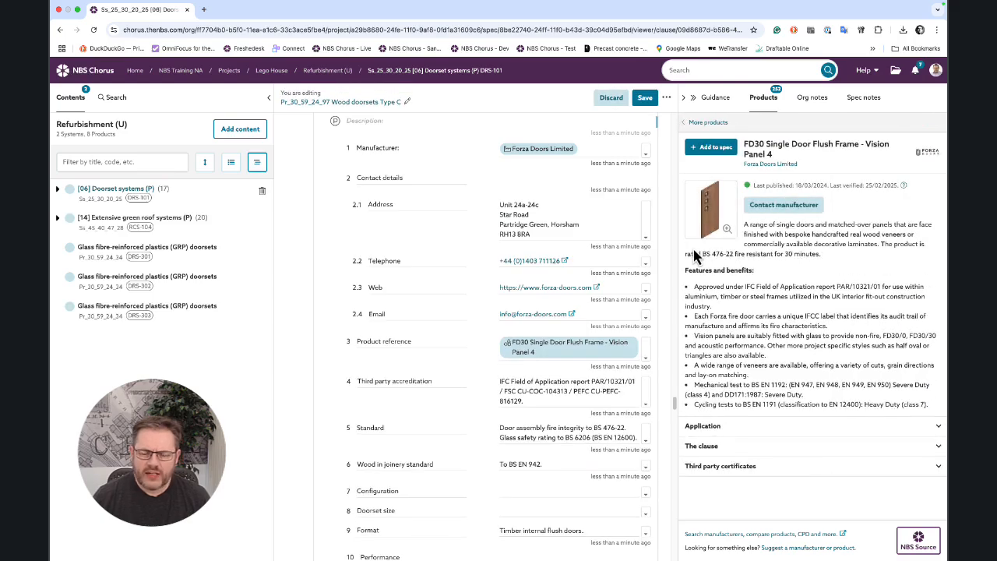
pyautogui.scroll(2, 507, 233)
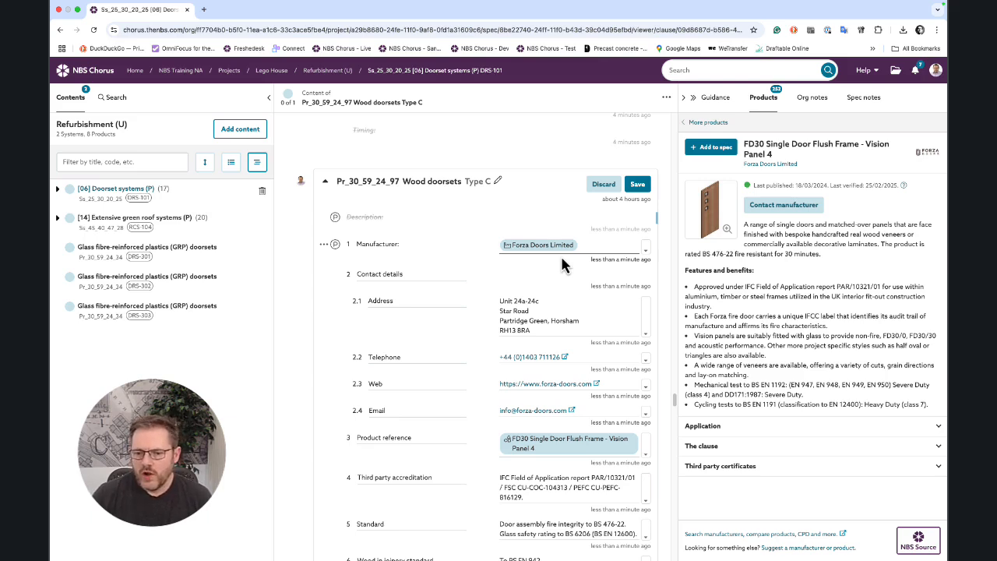
pyautogui.click(708, 122)
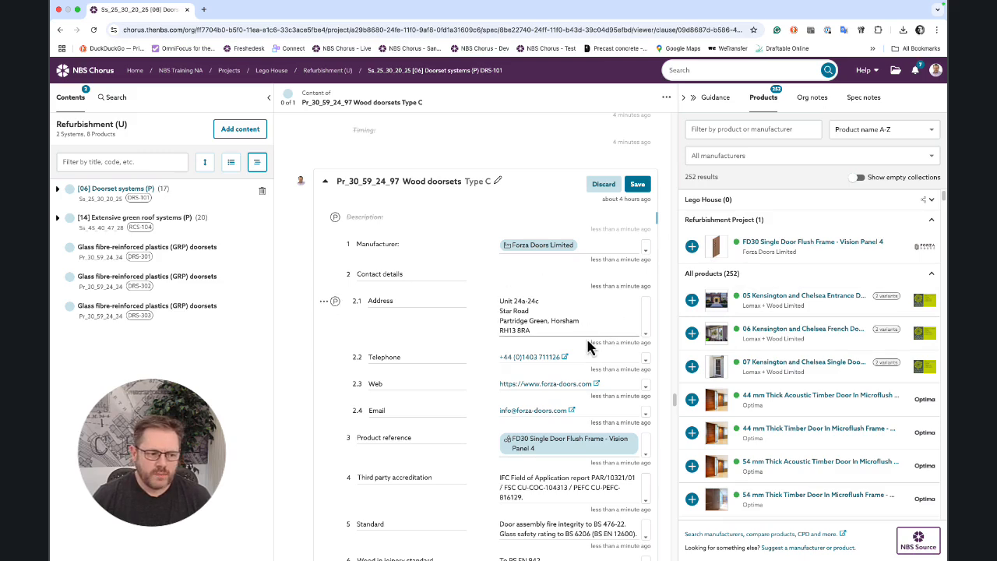
pyautogui.click(638, 187)
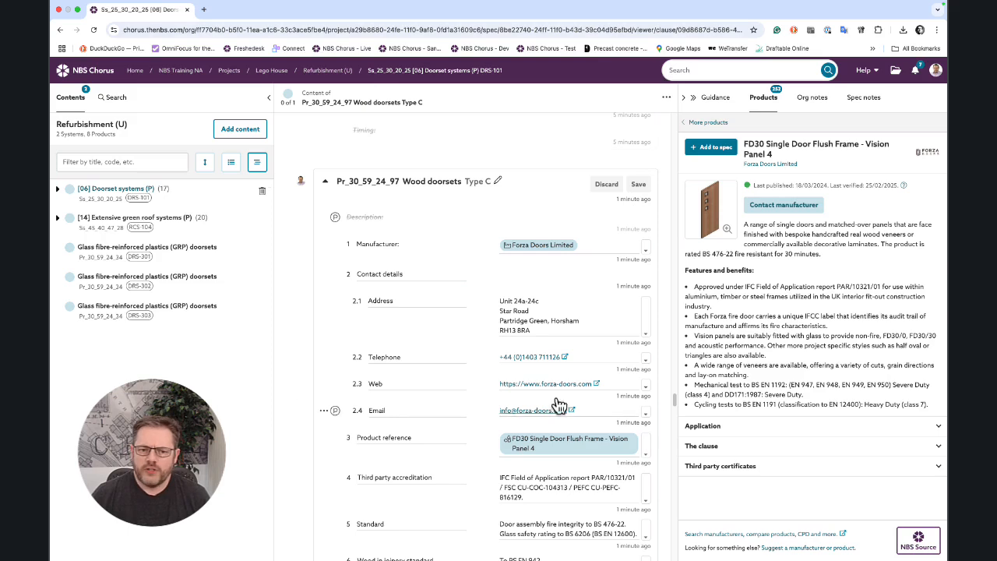
# Start publishing Refurbishment (U) from the Lego House project and run the spec check report on its archived product data
pyautogui.click(283, 76)
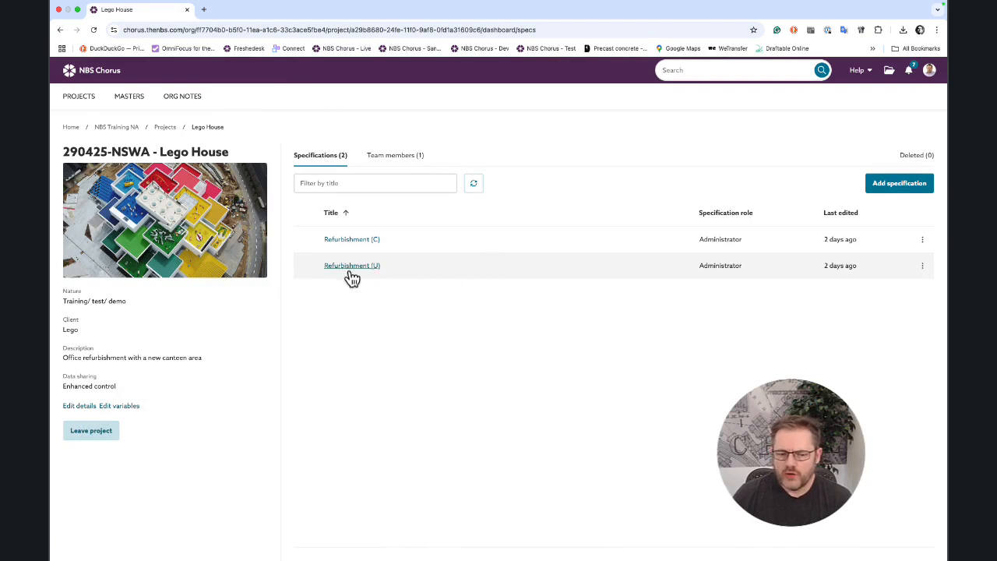
pyautogui.click(923, 267)
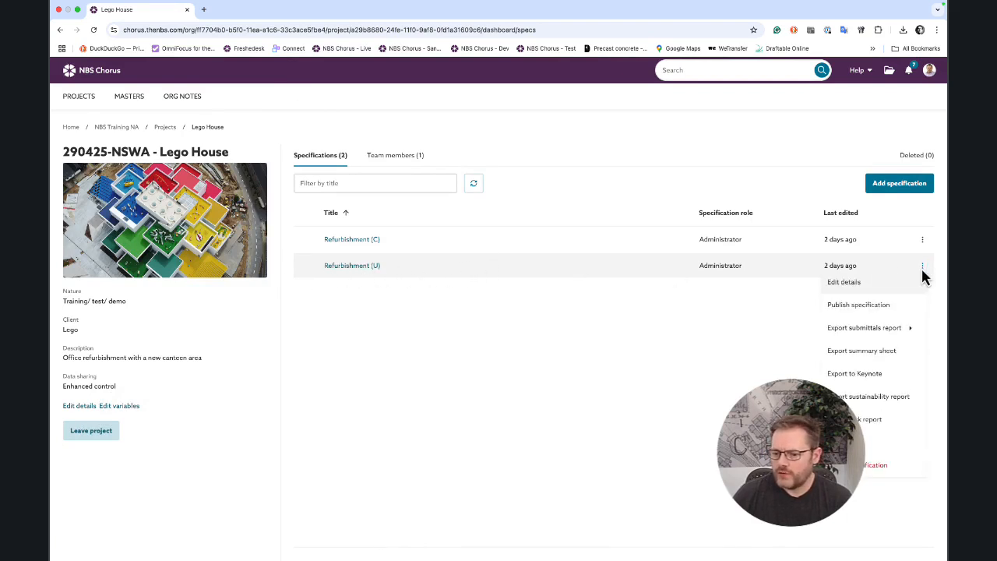
pyautogui.click(865, 306)
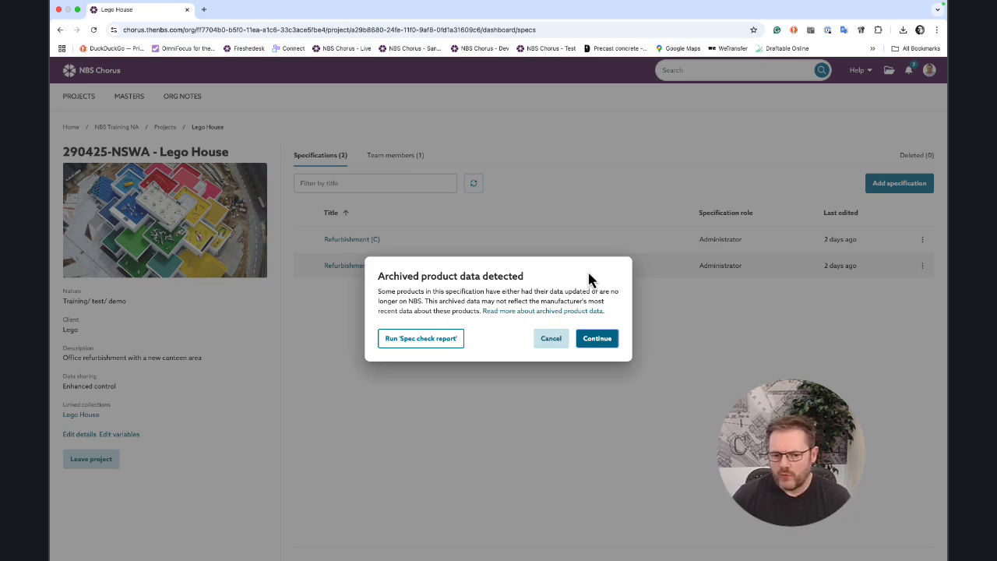
pyautogui.click(424, 340)
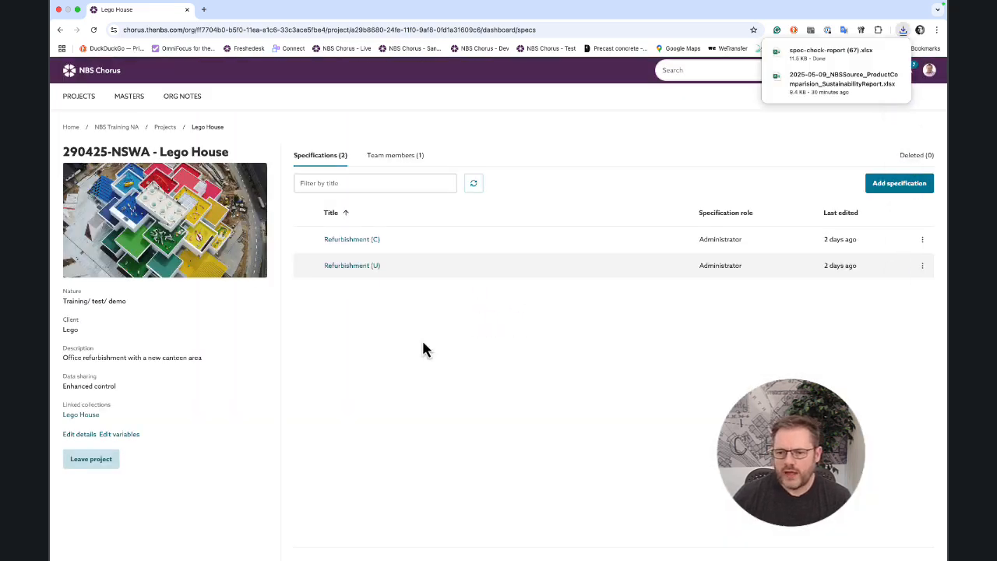
# Switch to Excel with the downloaded spec-check-report file and enlarge its window to full screen for reading
pyautogui.click(807, 53)
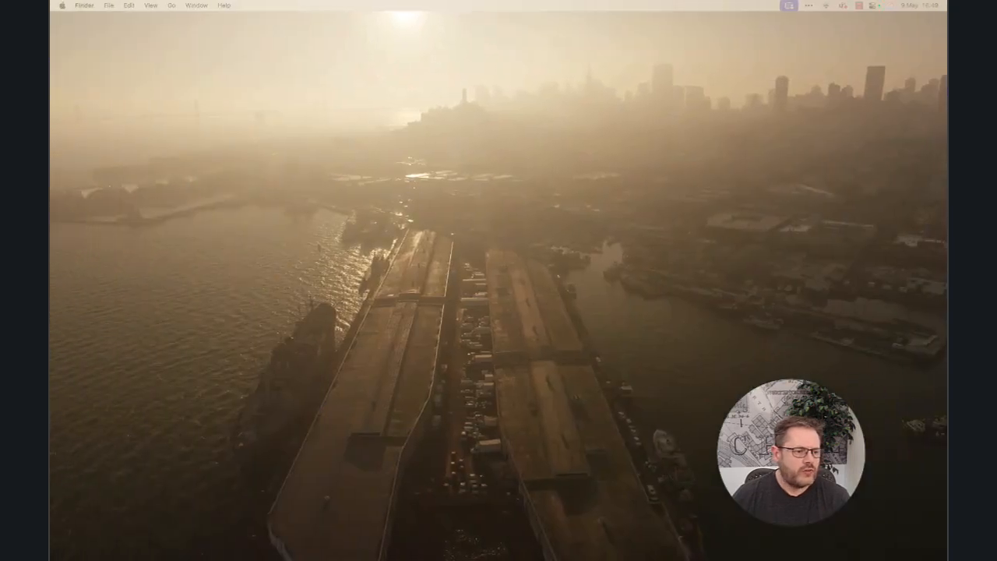
pyautogui.moveTo(51, 125); pyautogui.dragTo(428, 130)
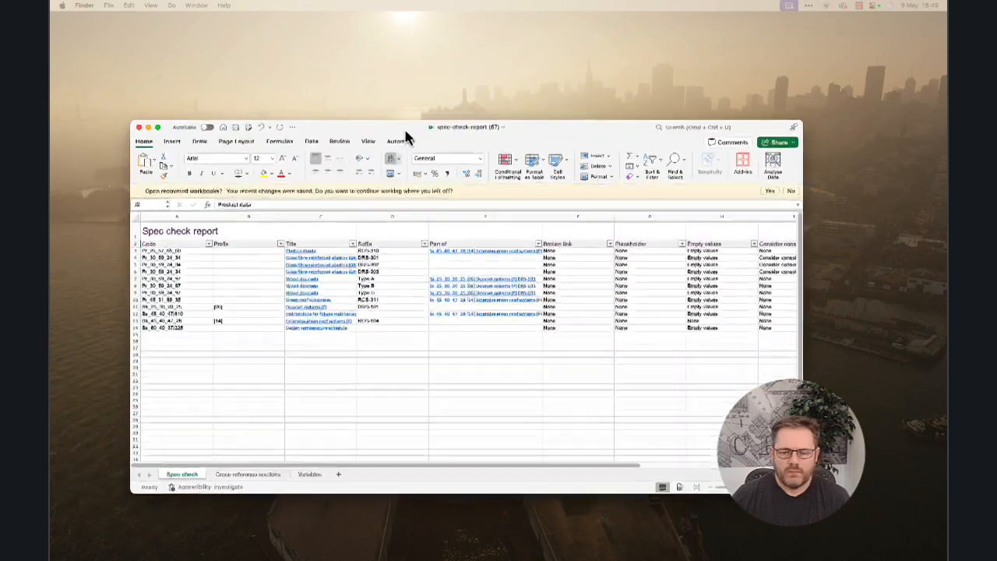
pyautogui.click(158, 126)
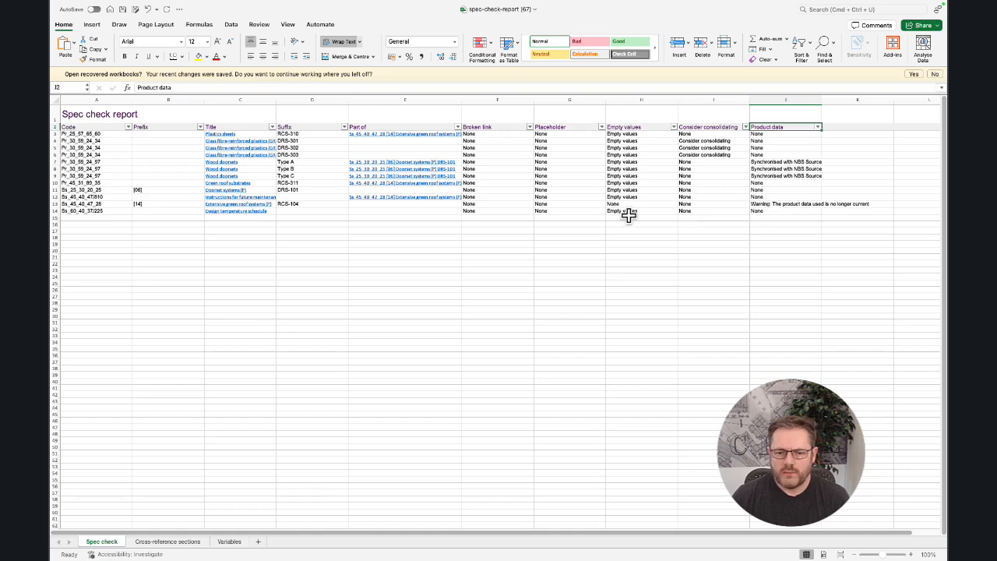
pyautogui.click(227, 206)
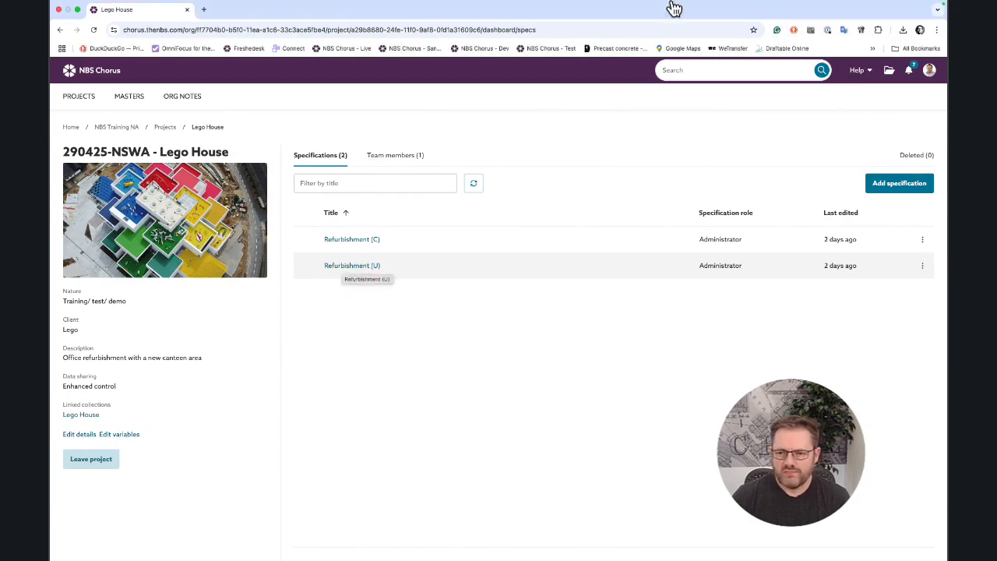
pyautogui.moveTo(674, 1)
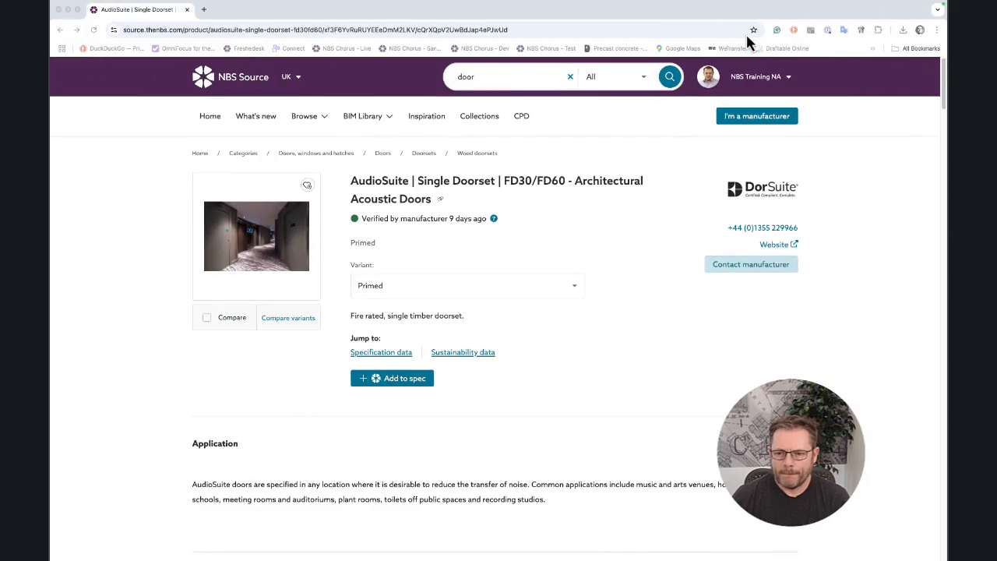
pyautogui.moveTo(775, 27)
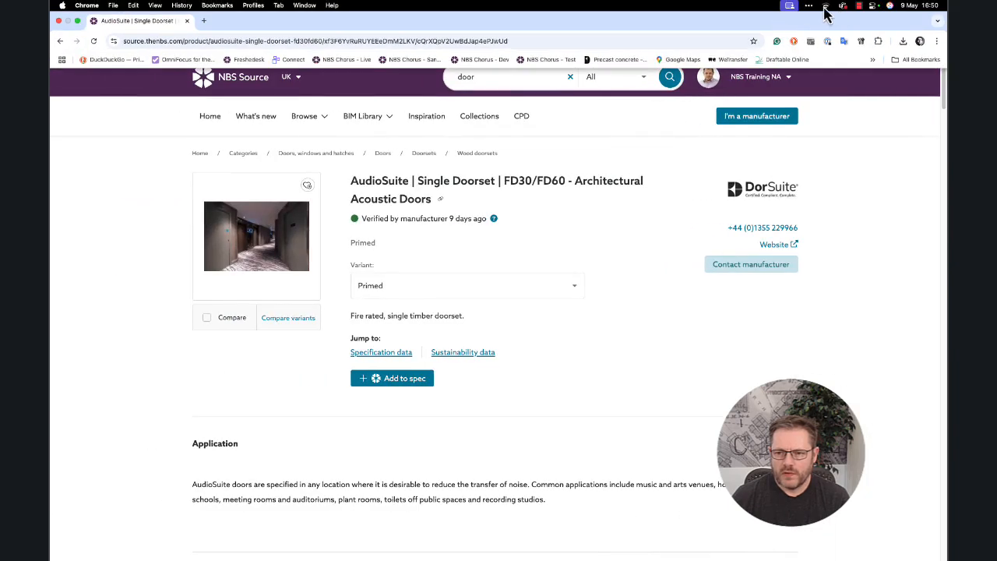
pyautogui.hotkey('ctrl', 'Left')
pyautogui.hotkey('ctrl', 'Left')
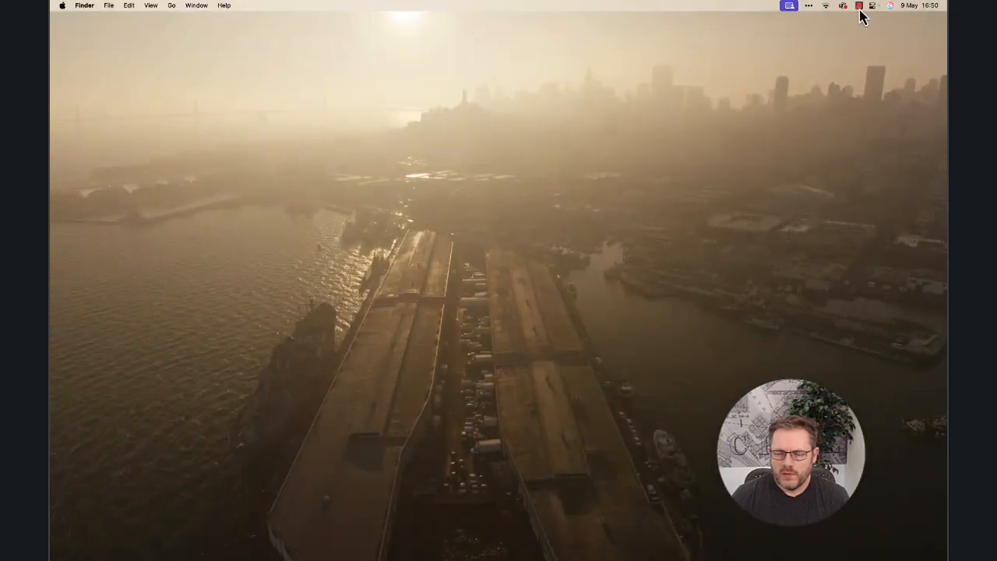
pyautogui.click(859, 7)
pyautogui.click(859, 7)
pyautogui.click(860, 7)
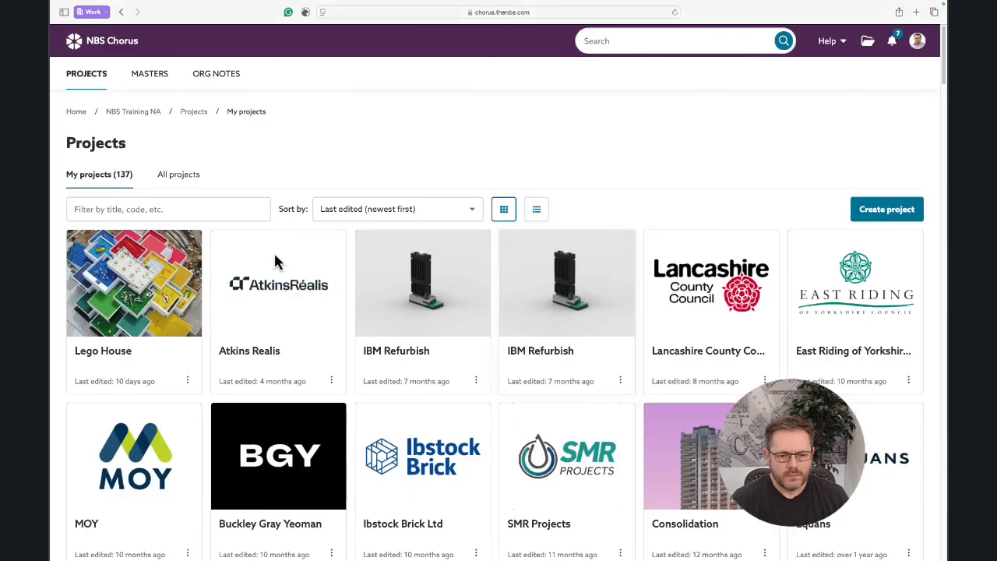
pyautogui.hotkey('ctrl', 'Right')
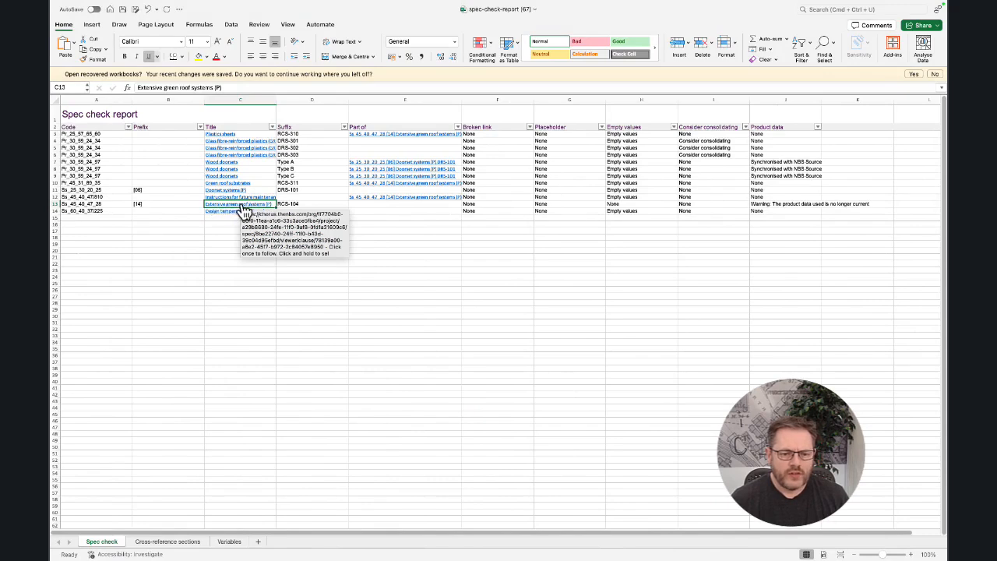
# Open the Extensive green roof systems clause from the spec check report and view its referenced product's details
pyautogui.click(242, 207)
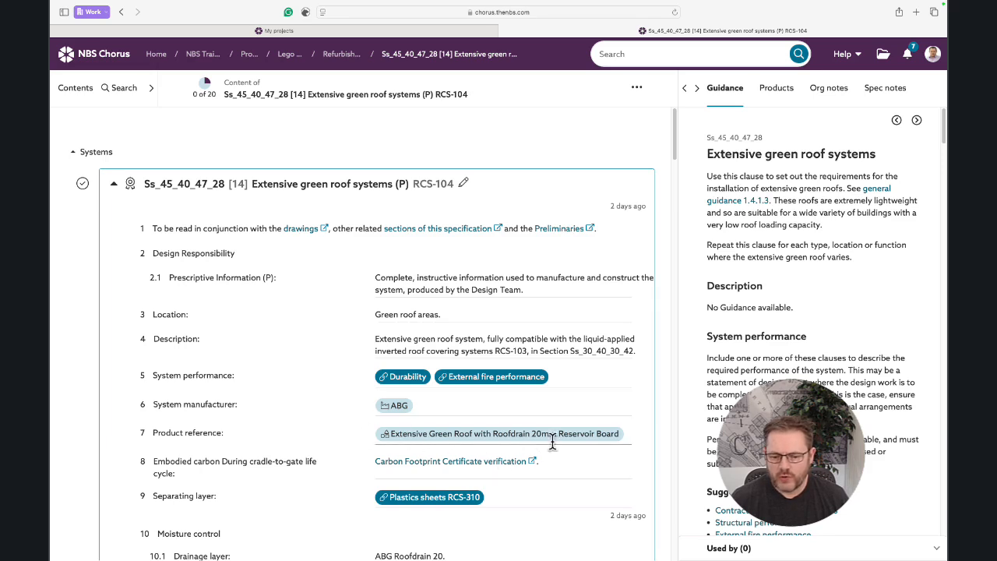
pyautogui.click(626, 436)
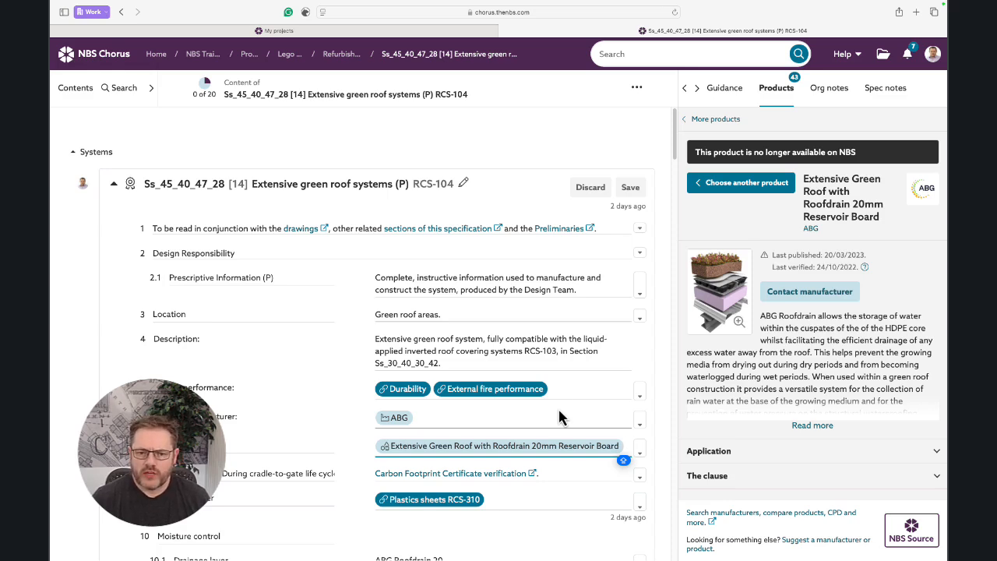
# Start publishing Refurbishment (U) from Lego House despite the archived data, as one PDF document with single systems, and continue to the publication details
pyautogui.click(336, 56)
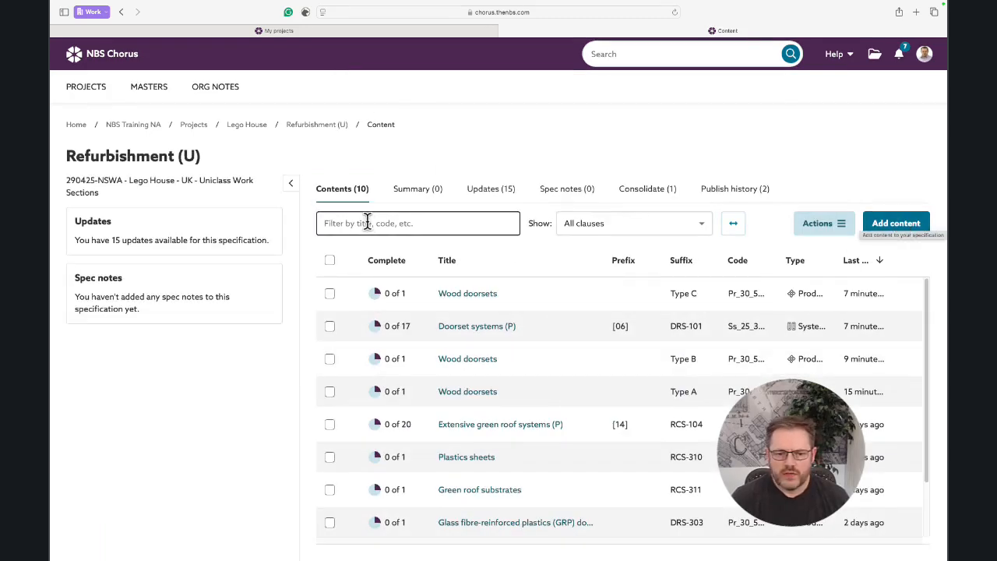
pyautogui.click(248, 126)
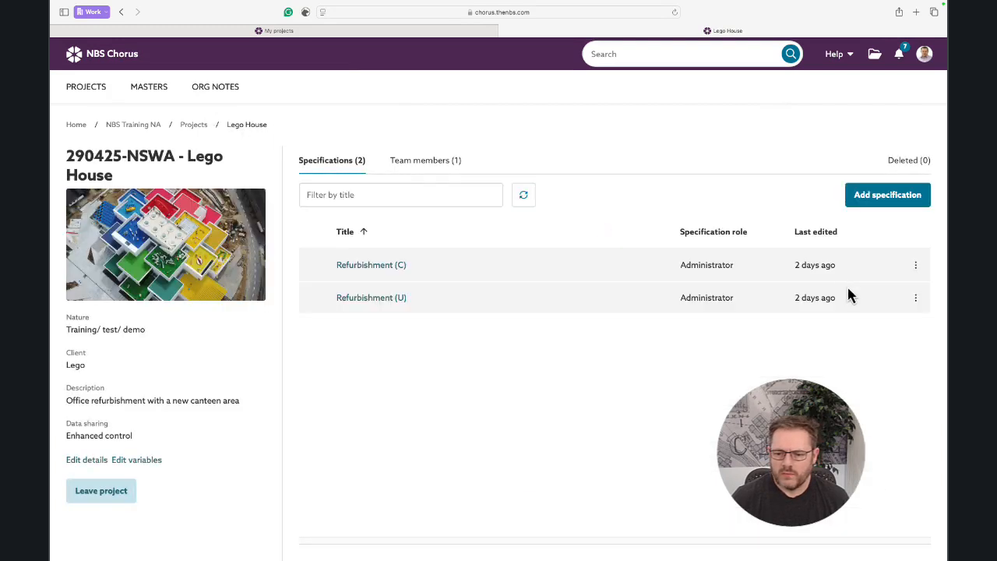
pyautogui.click(917, 300)
pyautogui.click(832, 351)
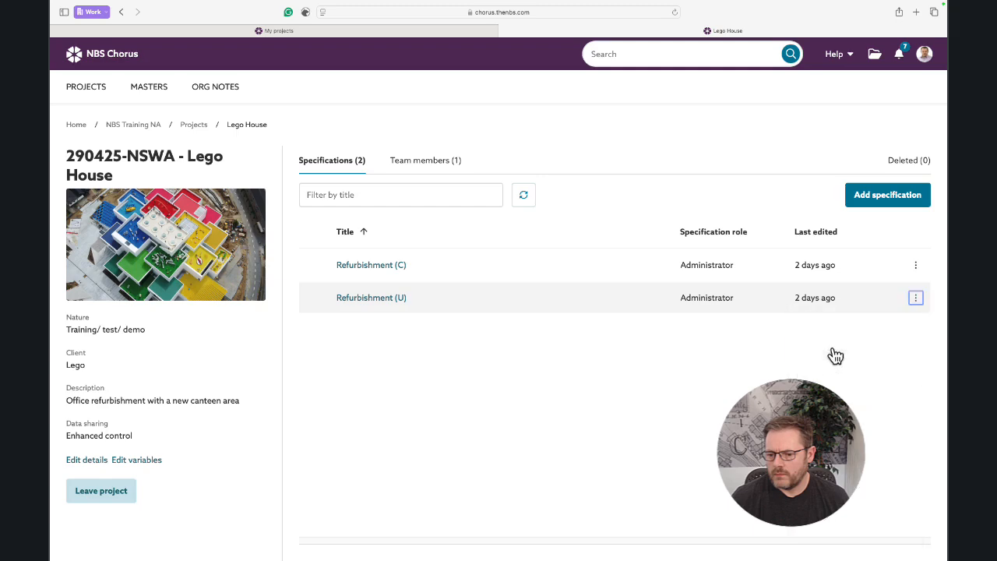
pyautogui.click(628, 341)
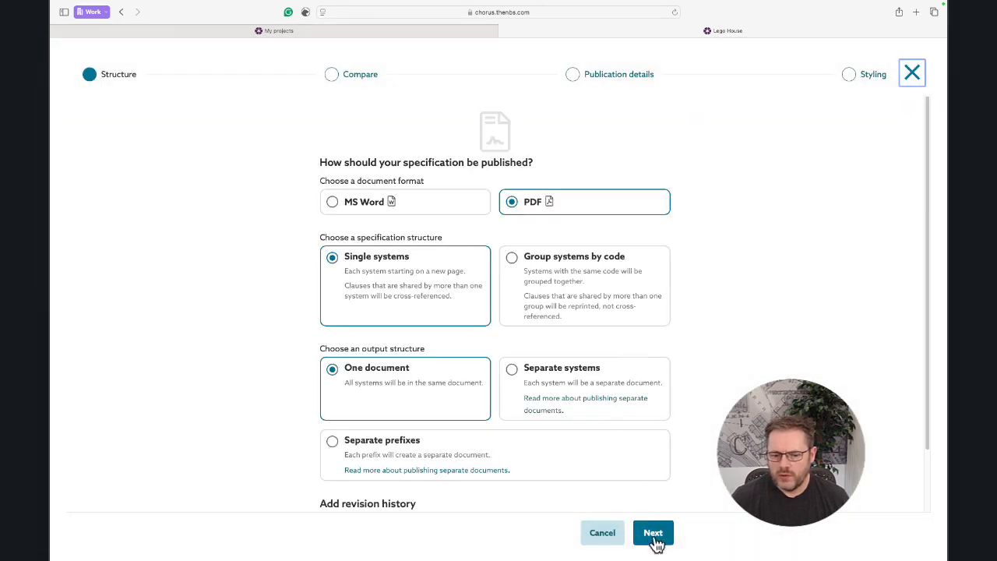
pyautogui.click(656, 538)
pyautogui.click(655, 538)
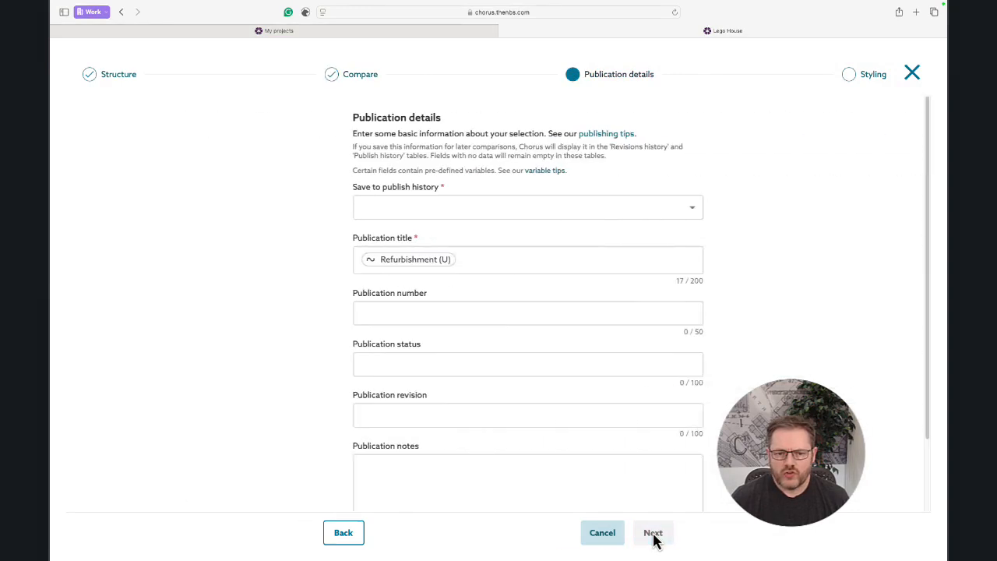
# Publish Refurbishment (U) without saving it to the publish history, using the NBS default stylesheet
pyautogui.click(634, 214)
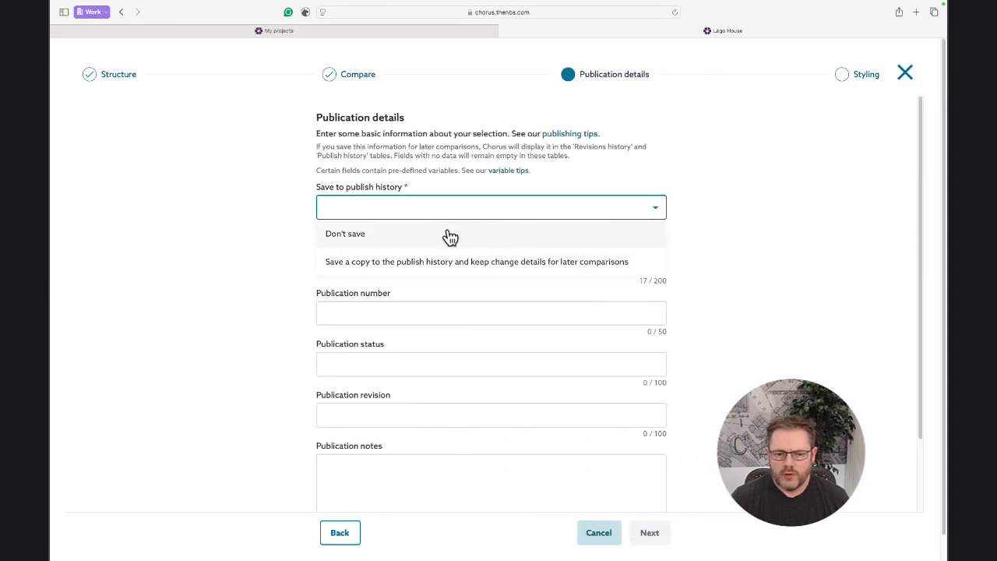
pyautogui.click(447, 234)
pyautogui.click(653, 537)
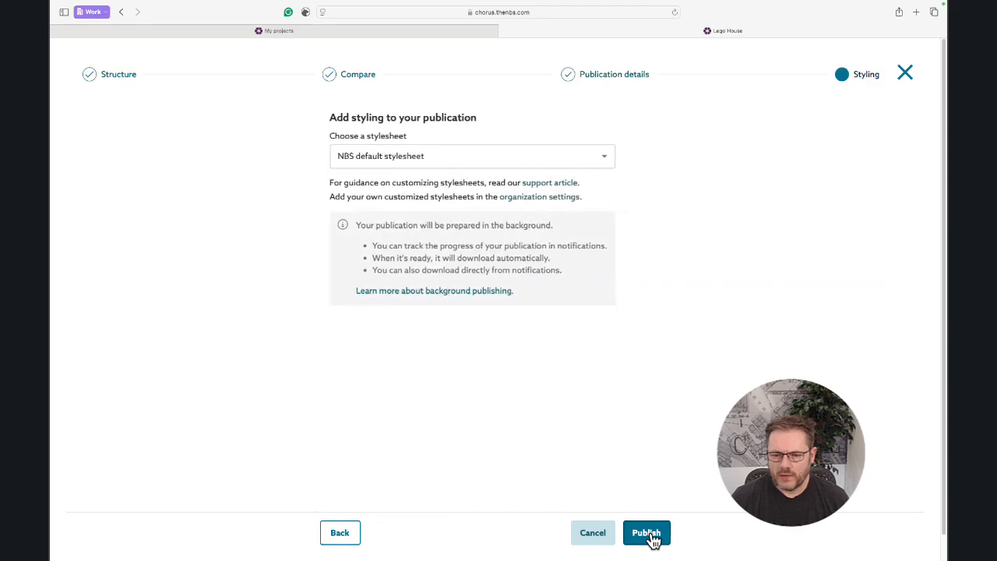
pyautogui.click(596, 161)
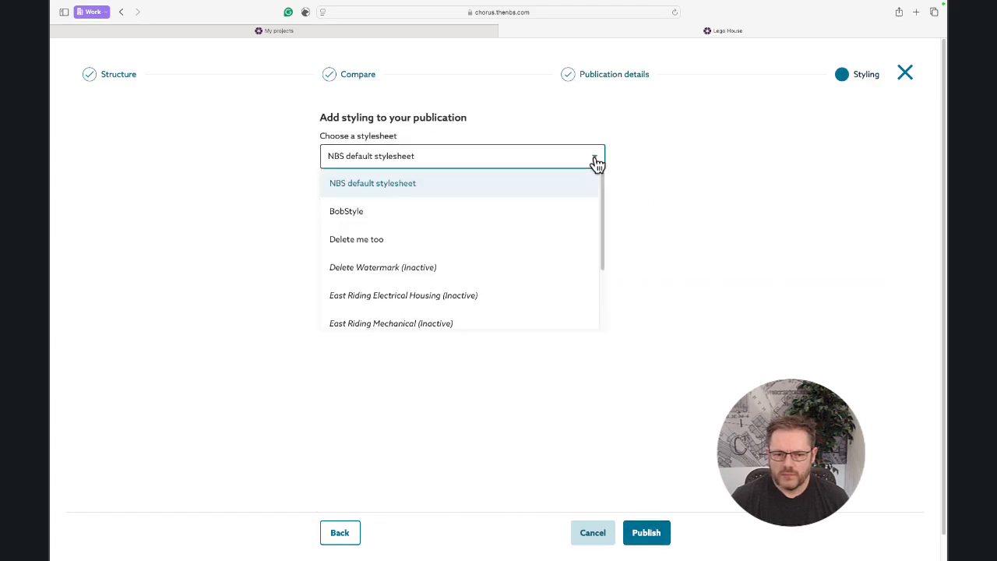
pyautogui.click(509, 194)
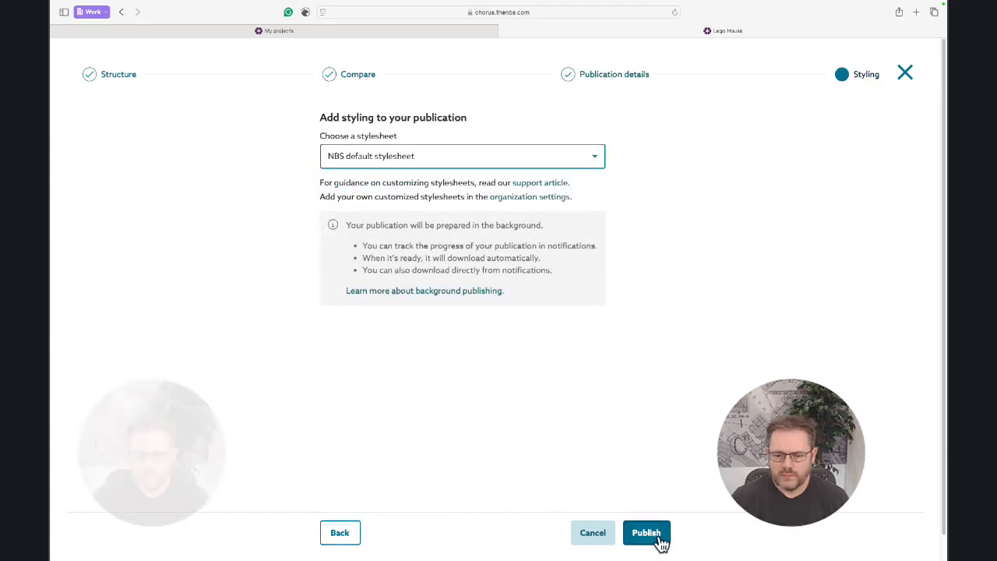
pyautogui.click(662, 541)
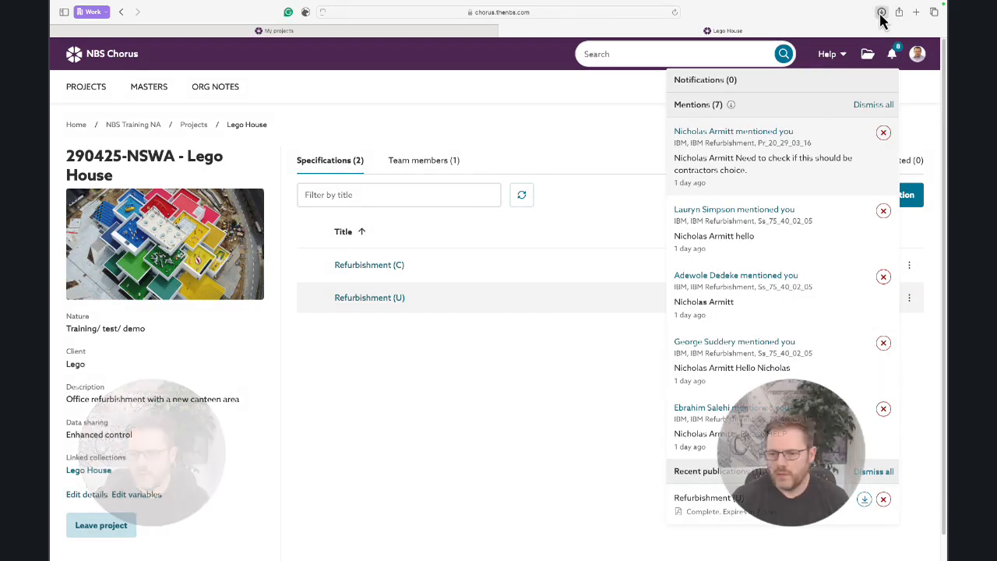
# Open the downloaded Refurbishment (U) PDF in Preview and enlarge its window to full screen
pyautogui.click(882, 13)
pyautogui.click(805, 62)
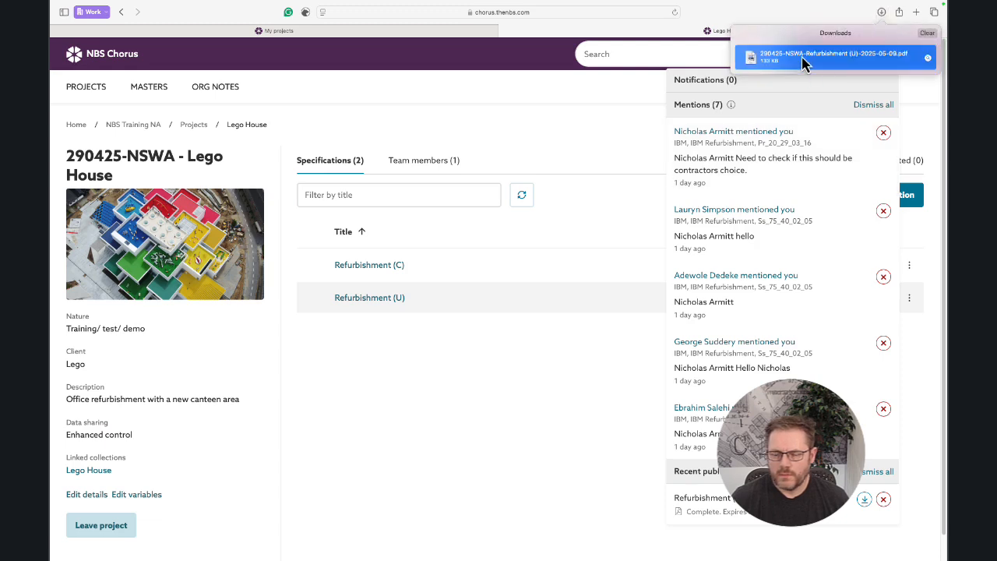
pyautogui.doubleClick(804, 62)
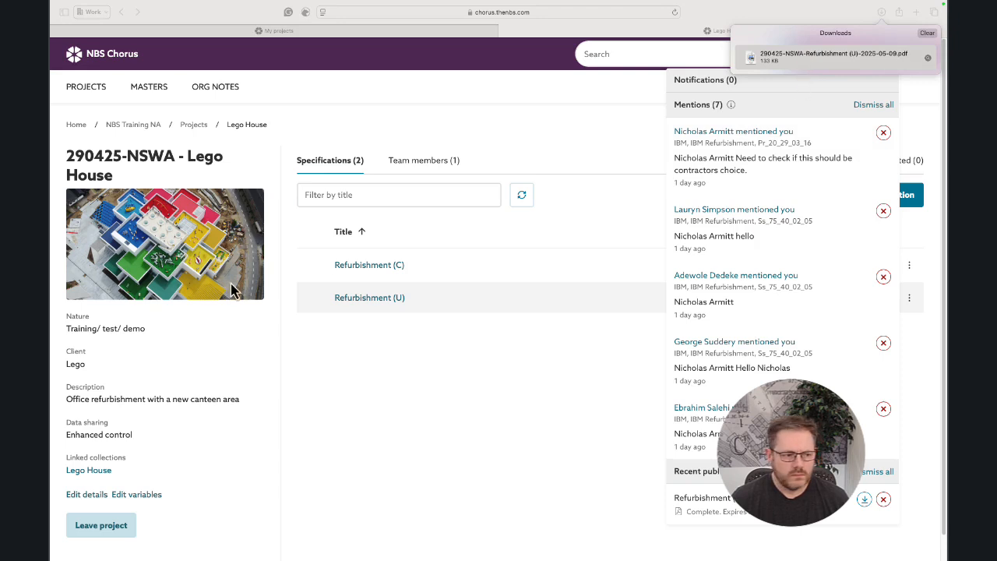
pyautogui.hotkey('ctrl', 'Left')
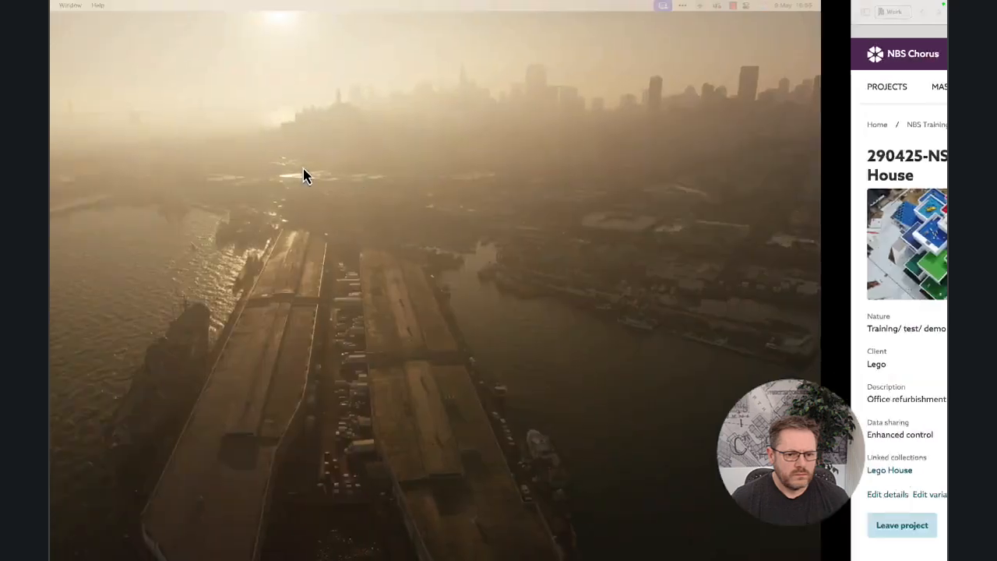
pyautogui.moveTo(51, 108); pyautogui.dragTo(429, 108)
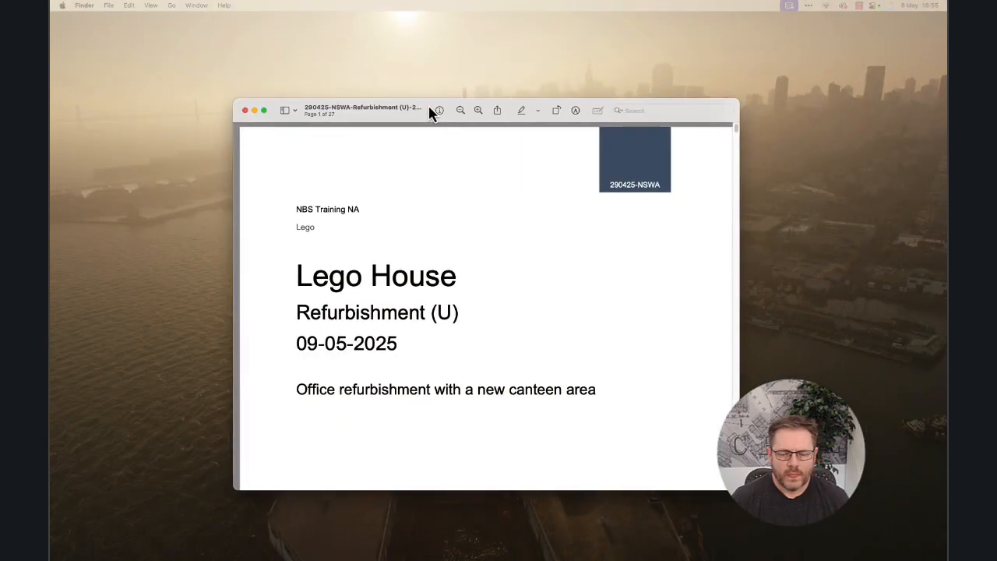
pyautogui.click(263, 111)
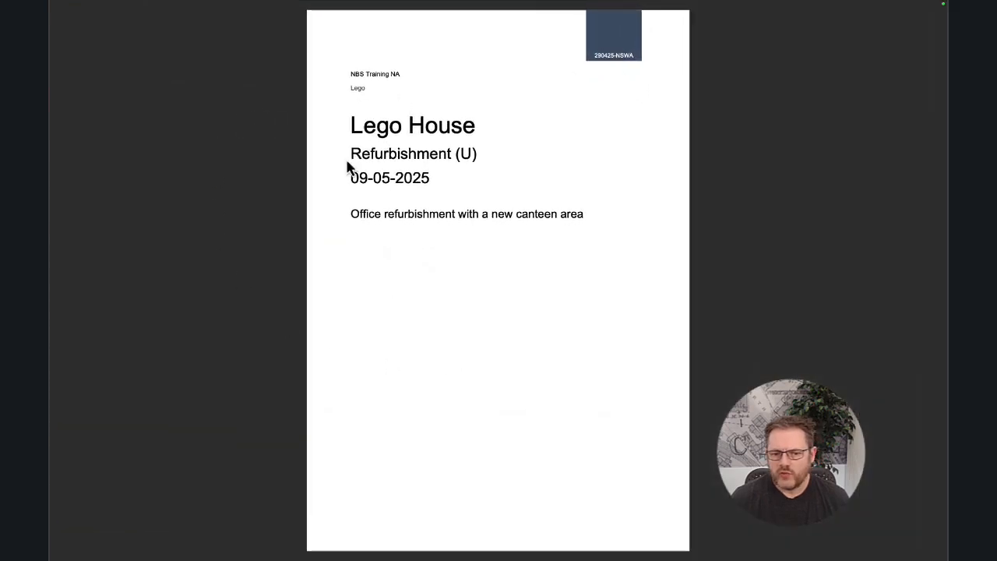
# Find the Extensive green roof systems clause in the PDF and open its product reference in Safari, dismissing the downloads list and feedback survey
pyautogui.scroll(-2, 458, 352)
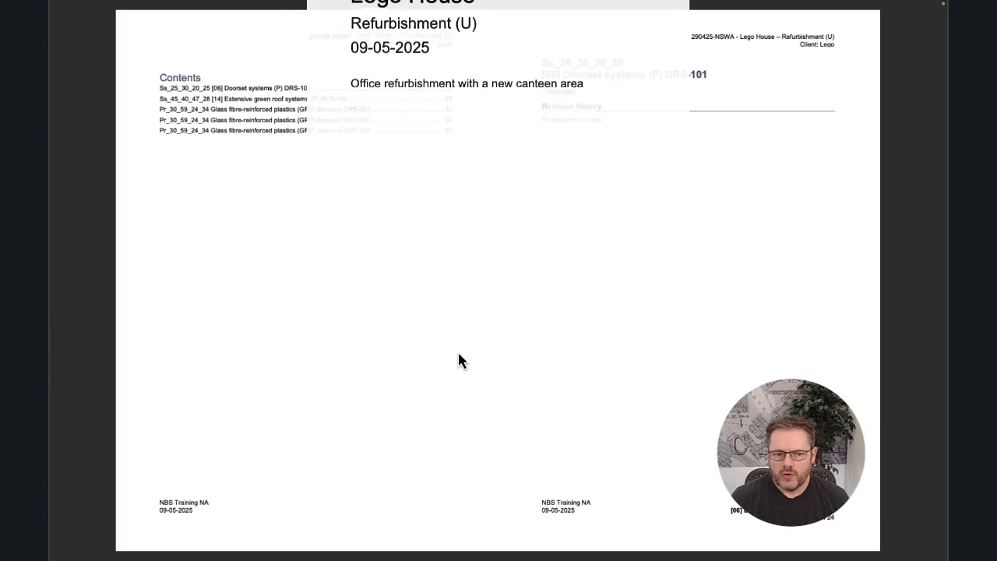
pyautogui.scroll(-2, 458, 355)
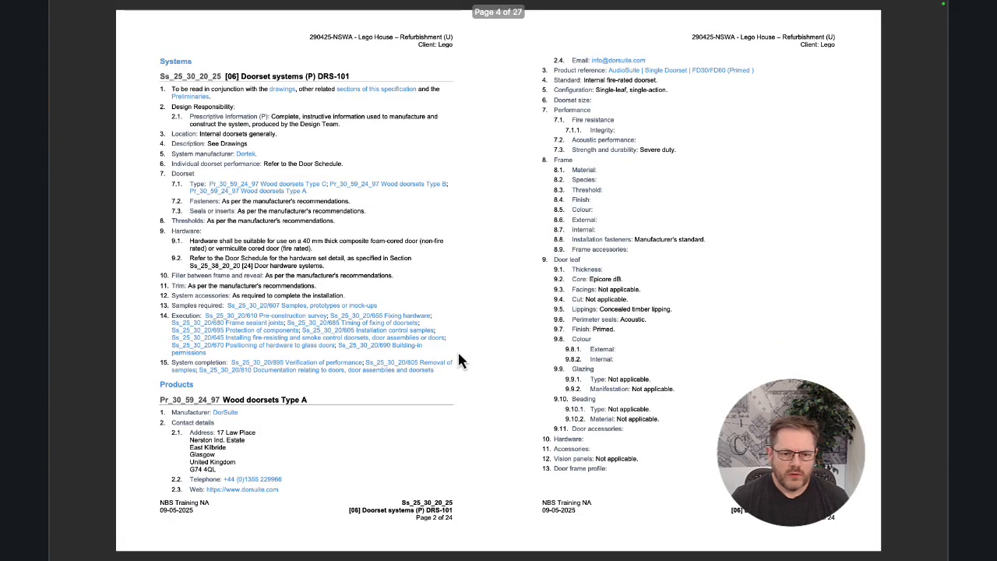
pyautogui.scroll(-2, 459, 354)
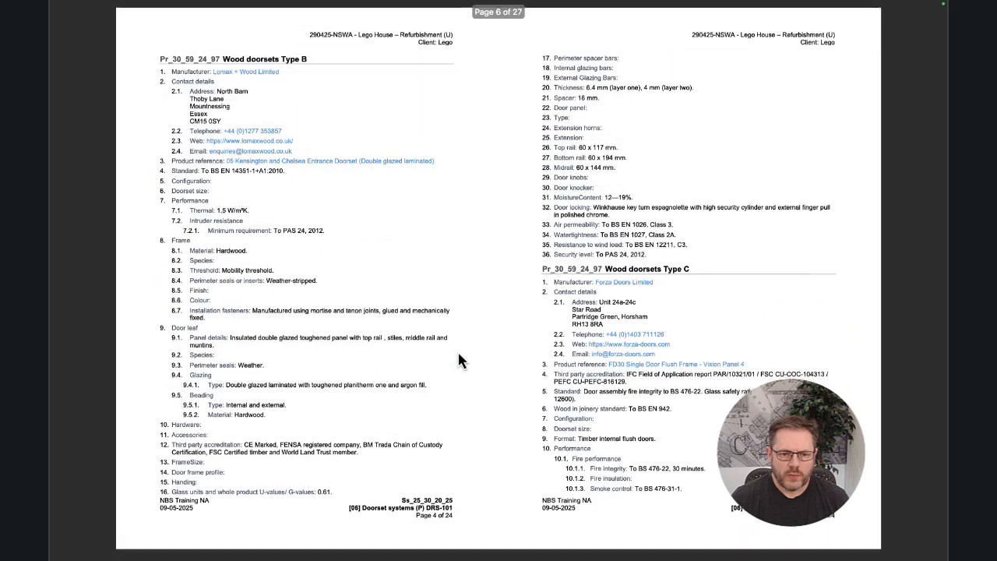
pyautogui.scroll(-2, 459, 355)
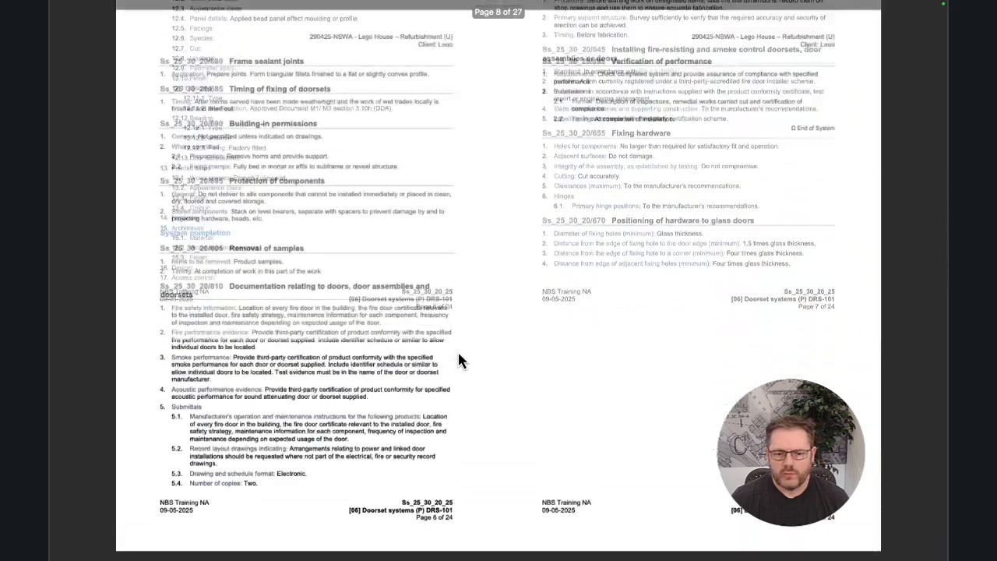
pyautogui.scroll(-2, 459, 355)
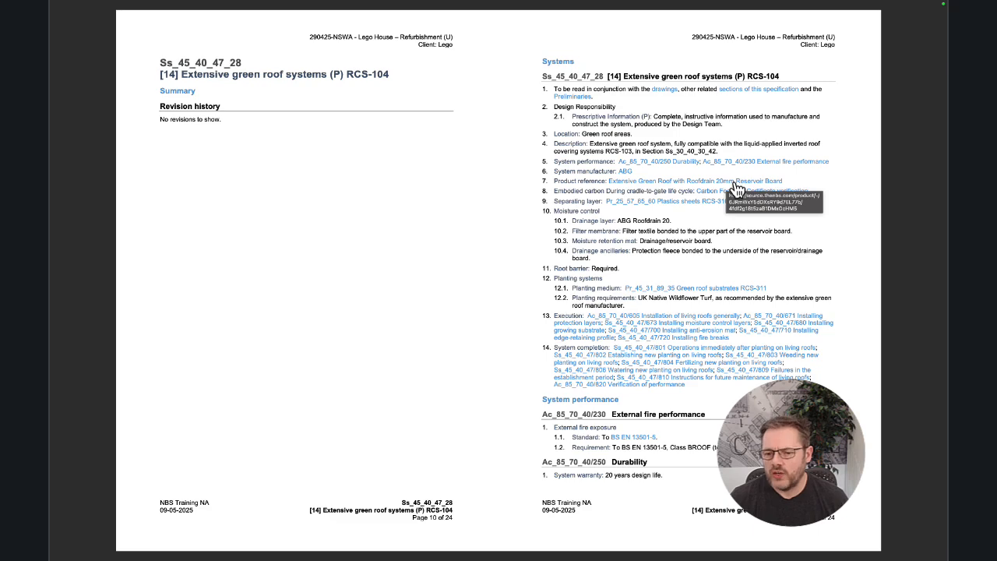
pyautogui.click(708, 190)
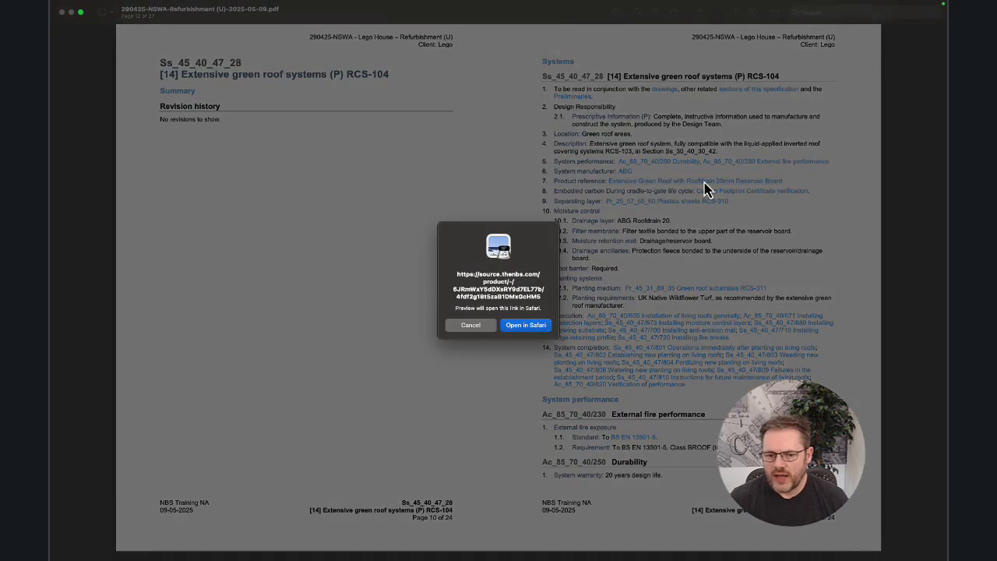
pyautogui.click(525, 325)
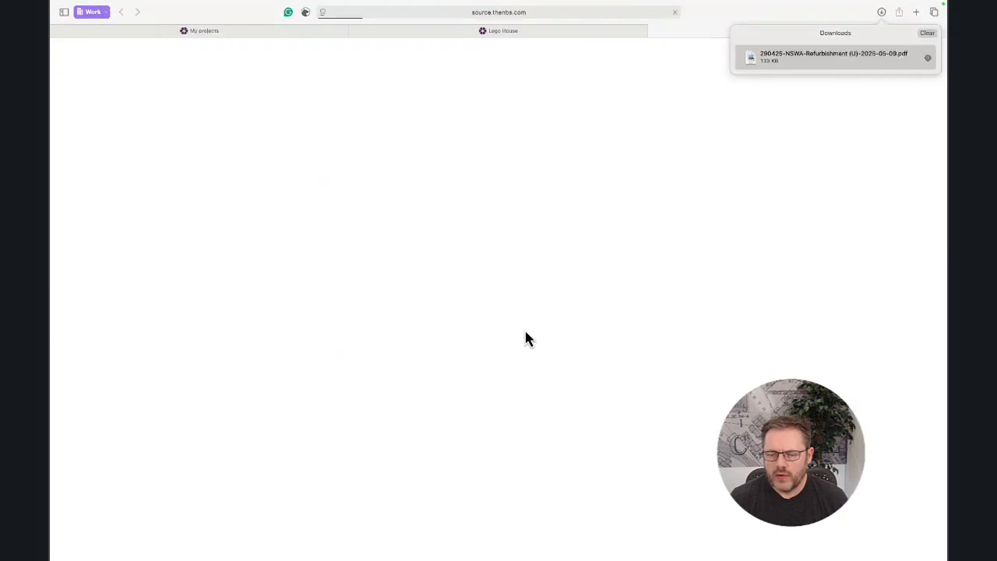
pyautogui.click(927, 35)
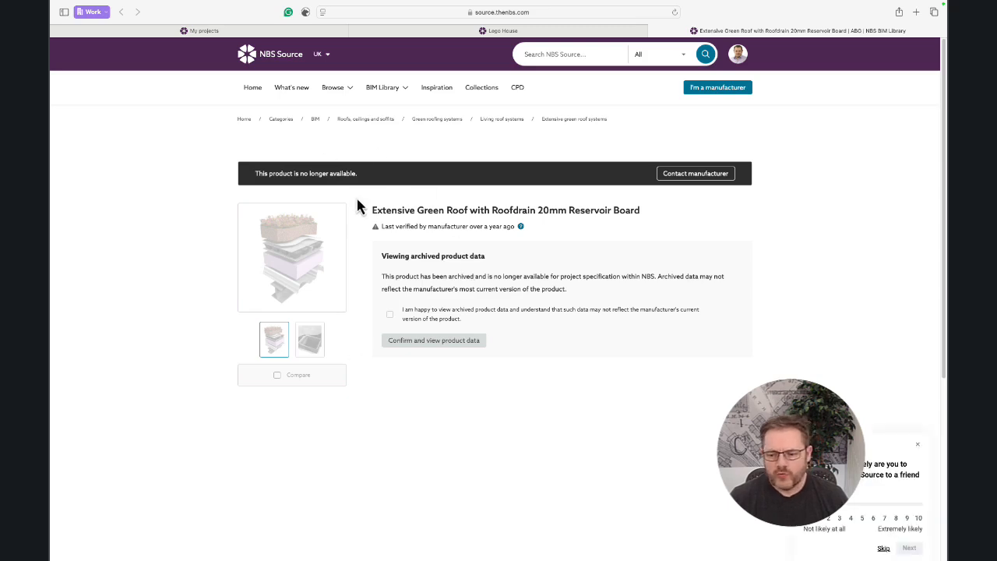
pyautogui.click(918, 444)
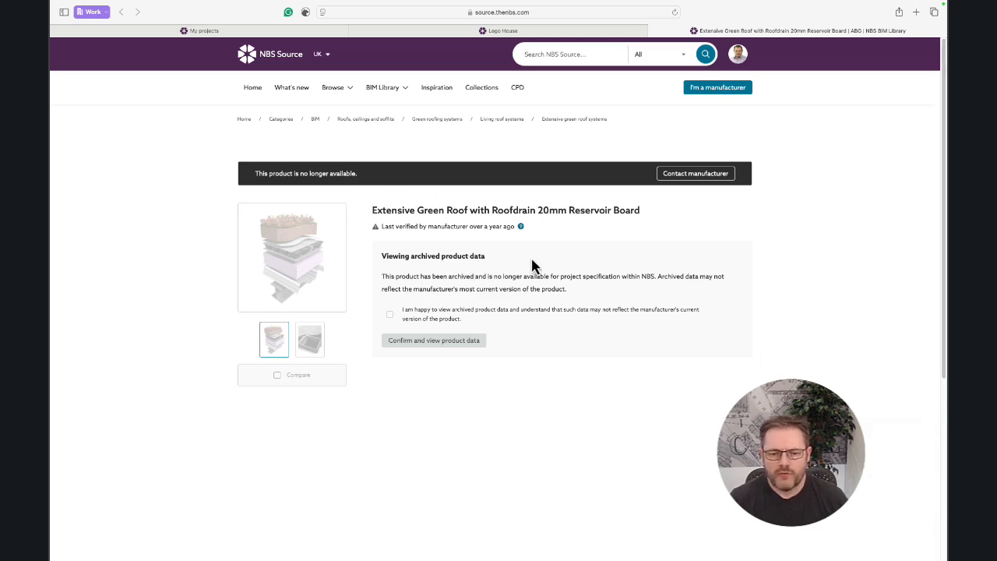